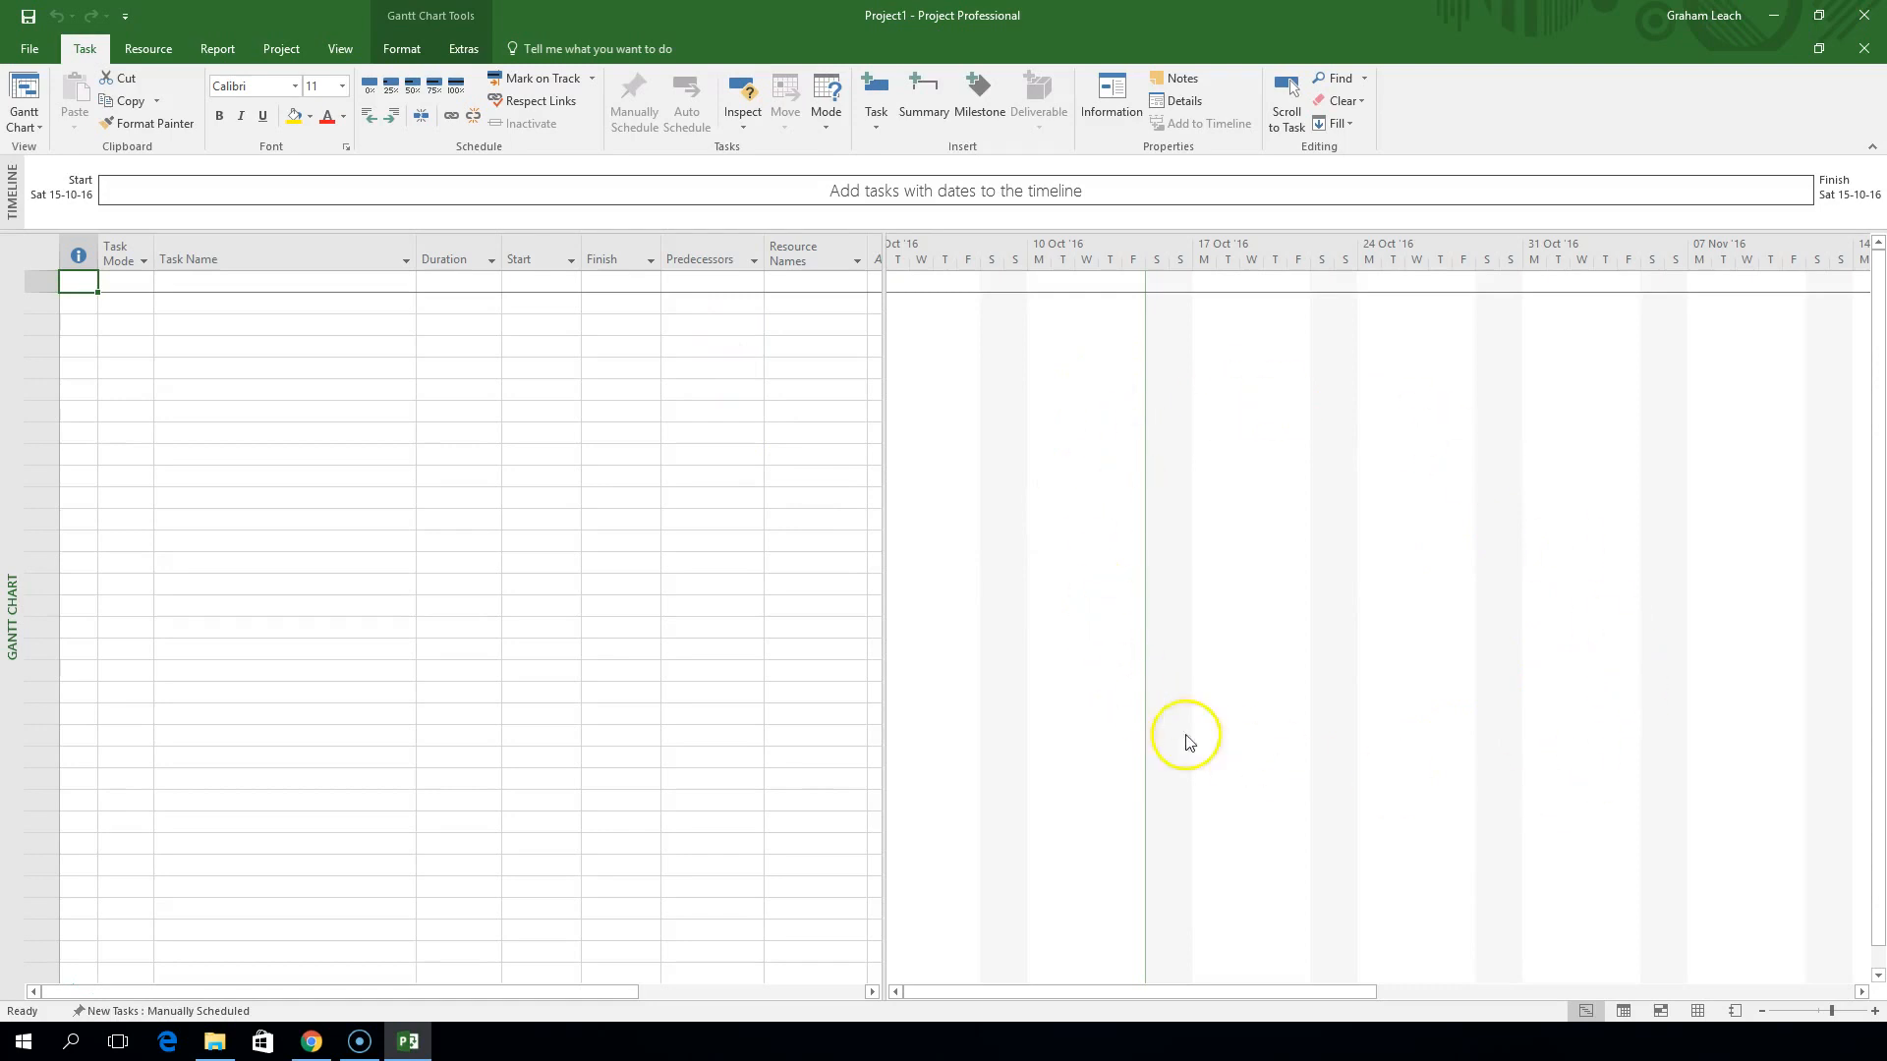
Enter "Project Package Implementation" as the first task name in the empty project
{"action": "left_click", "coordinate": [264, 284]}
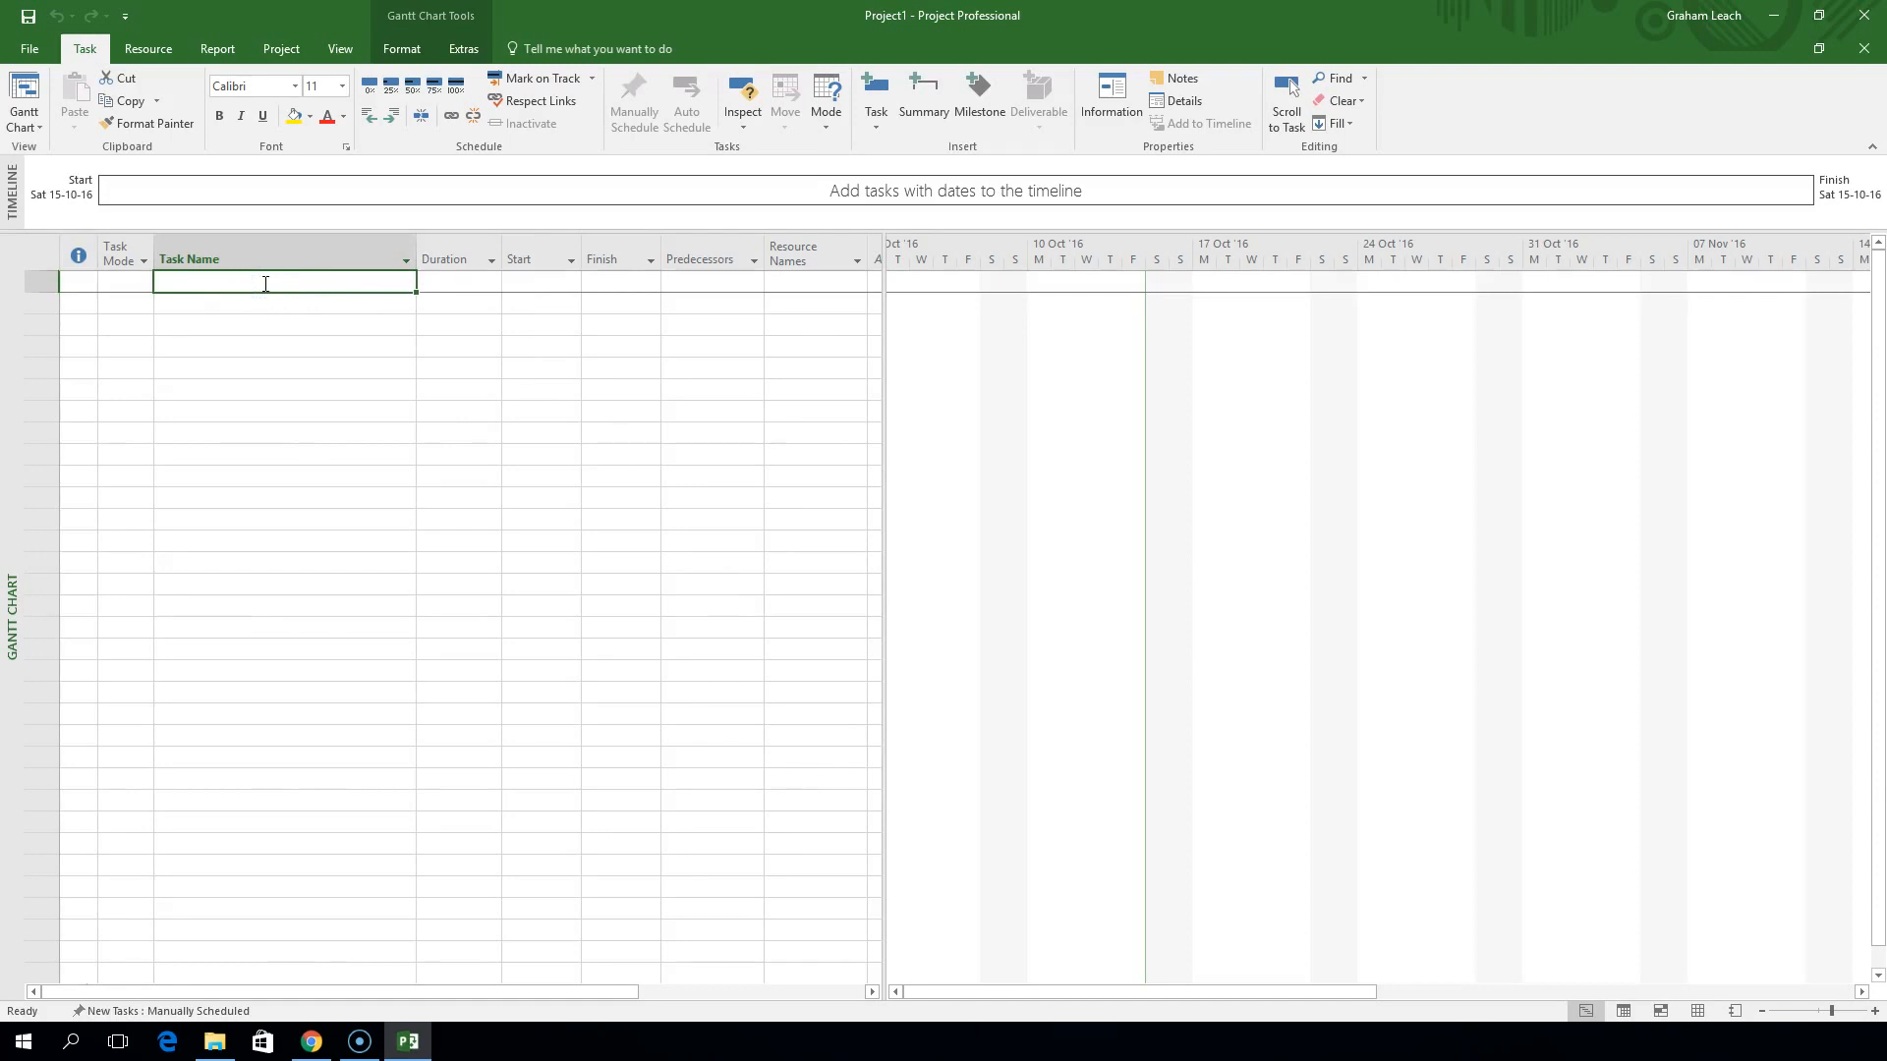
{"action": "type", "text": "Project Package Implementation"}
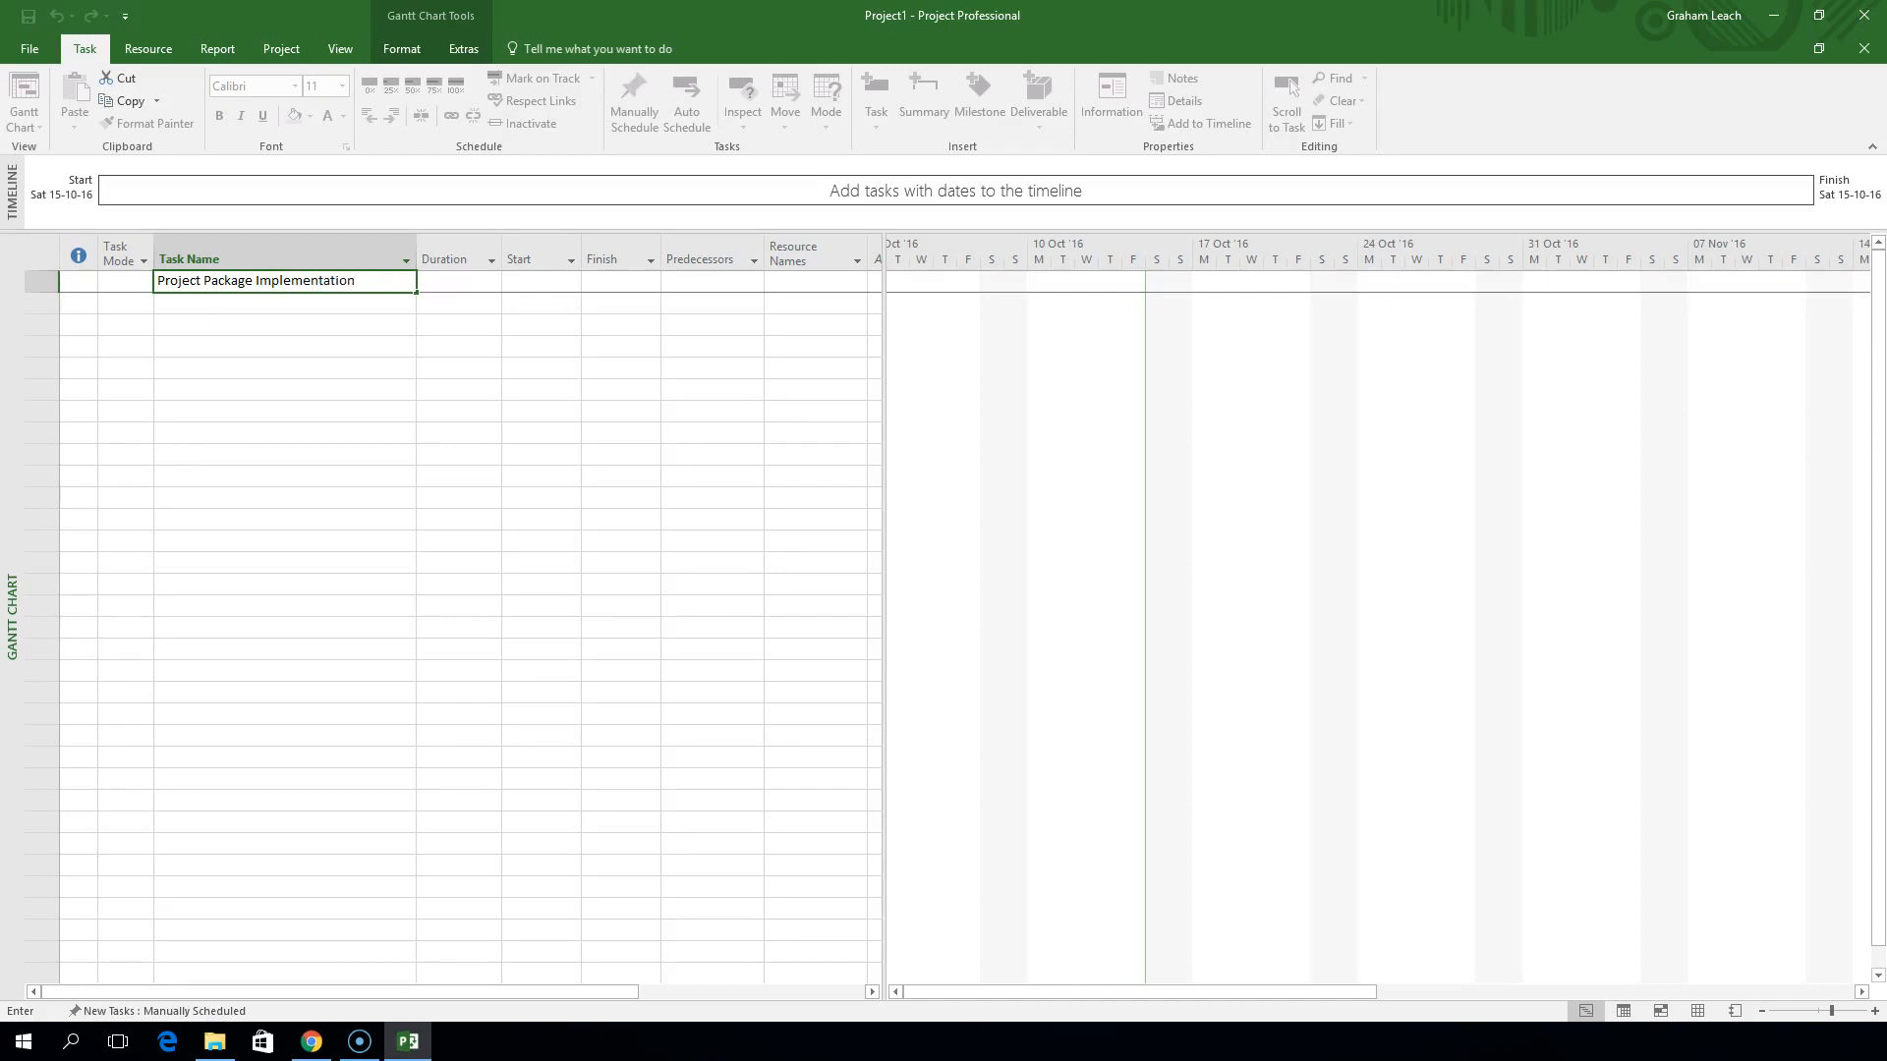
{"action": "key", "text": "Return"}
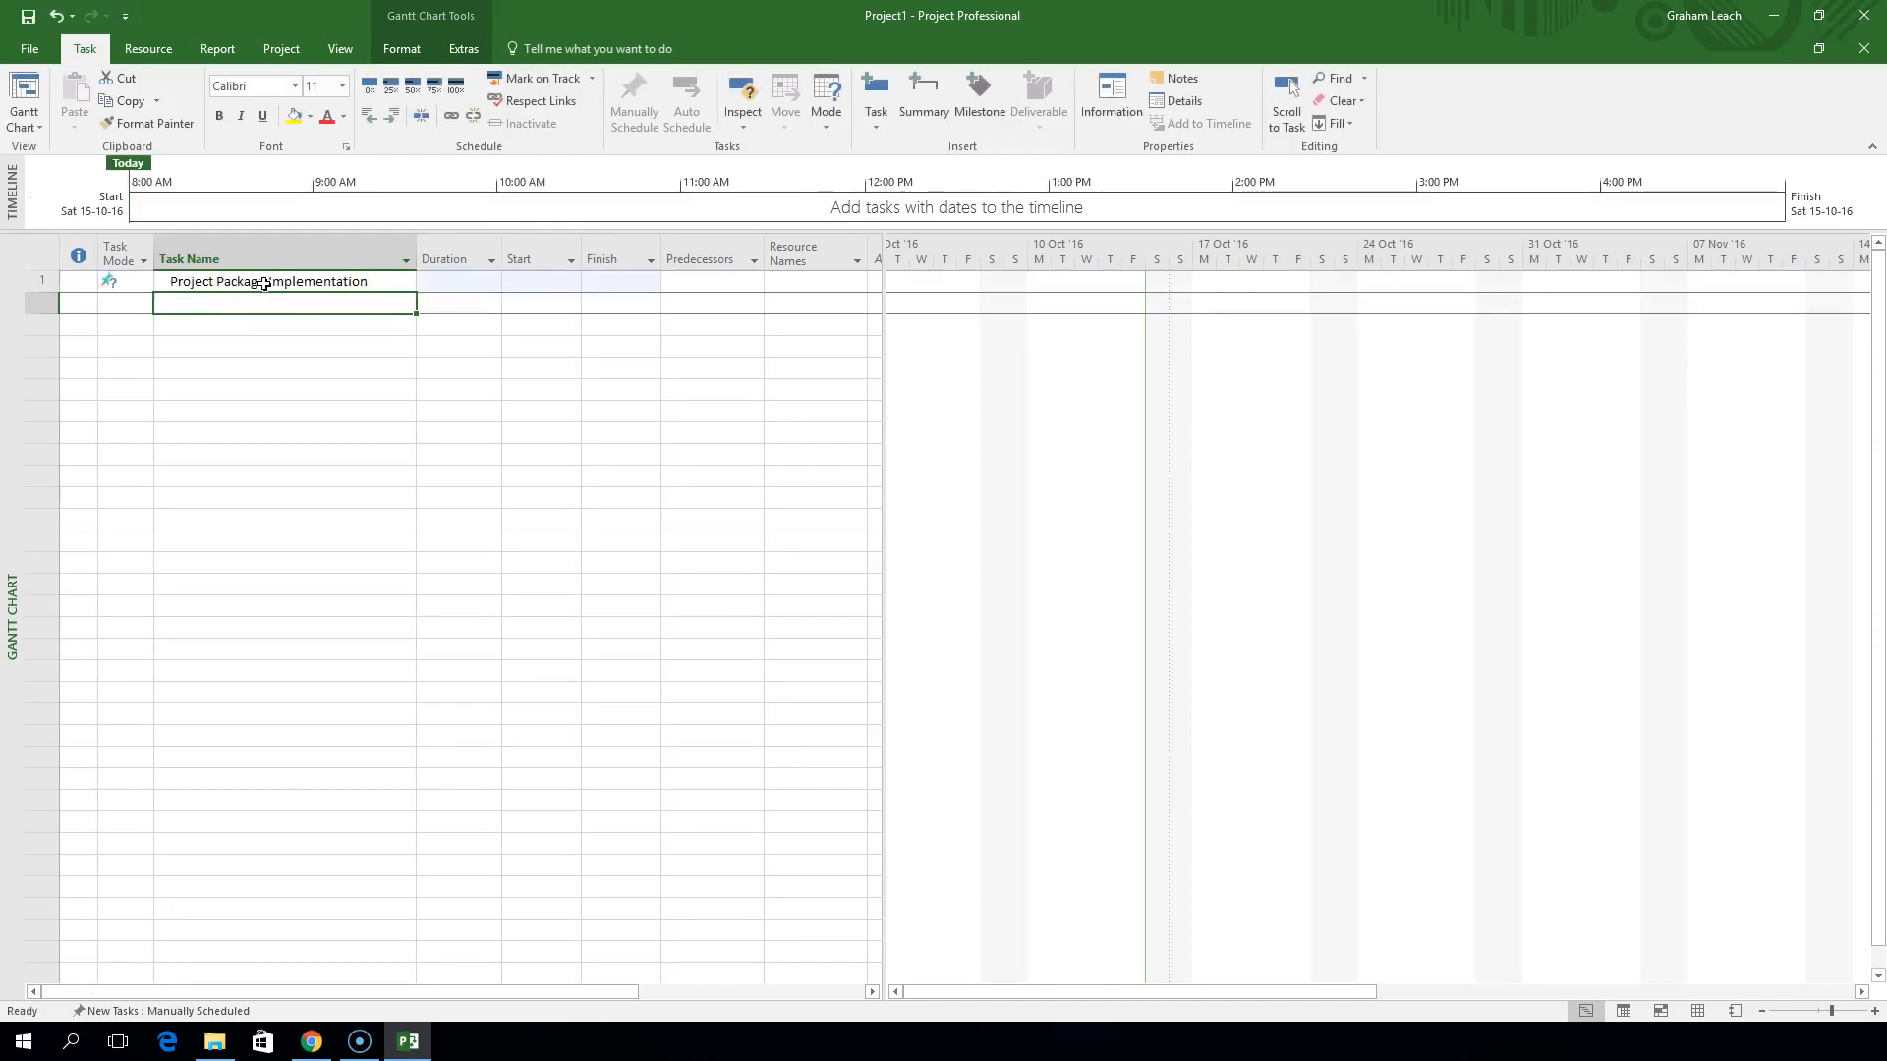
Add the tasks "Requirements Phase" and "Design Phase" below Project Package Implementation
{"action": "type", "text": "Req"}
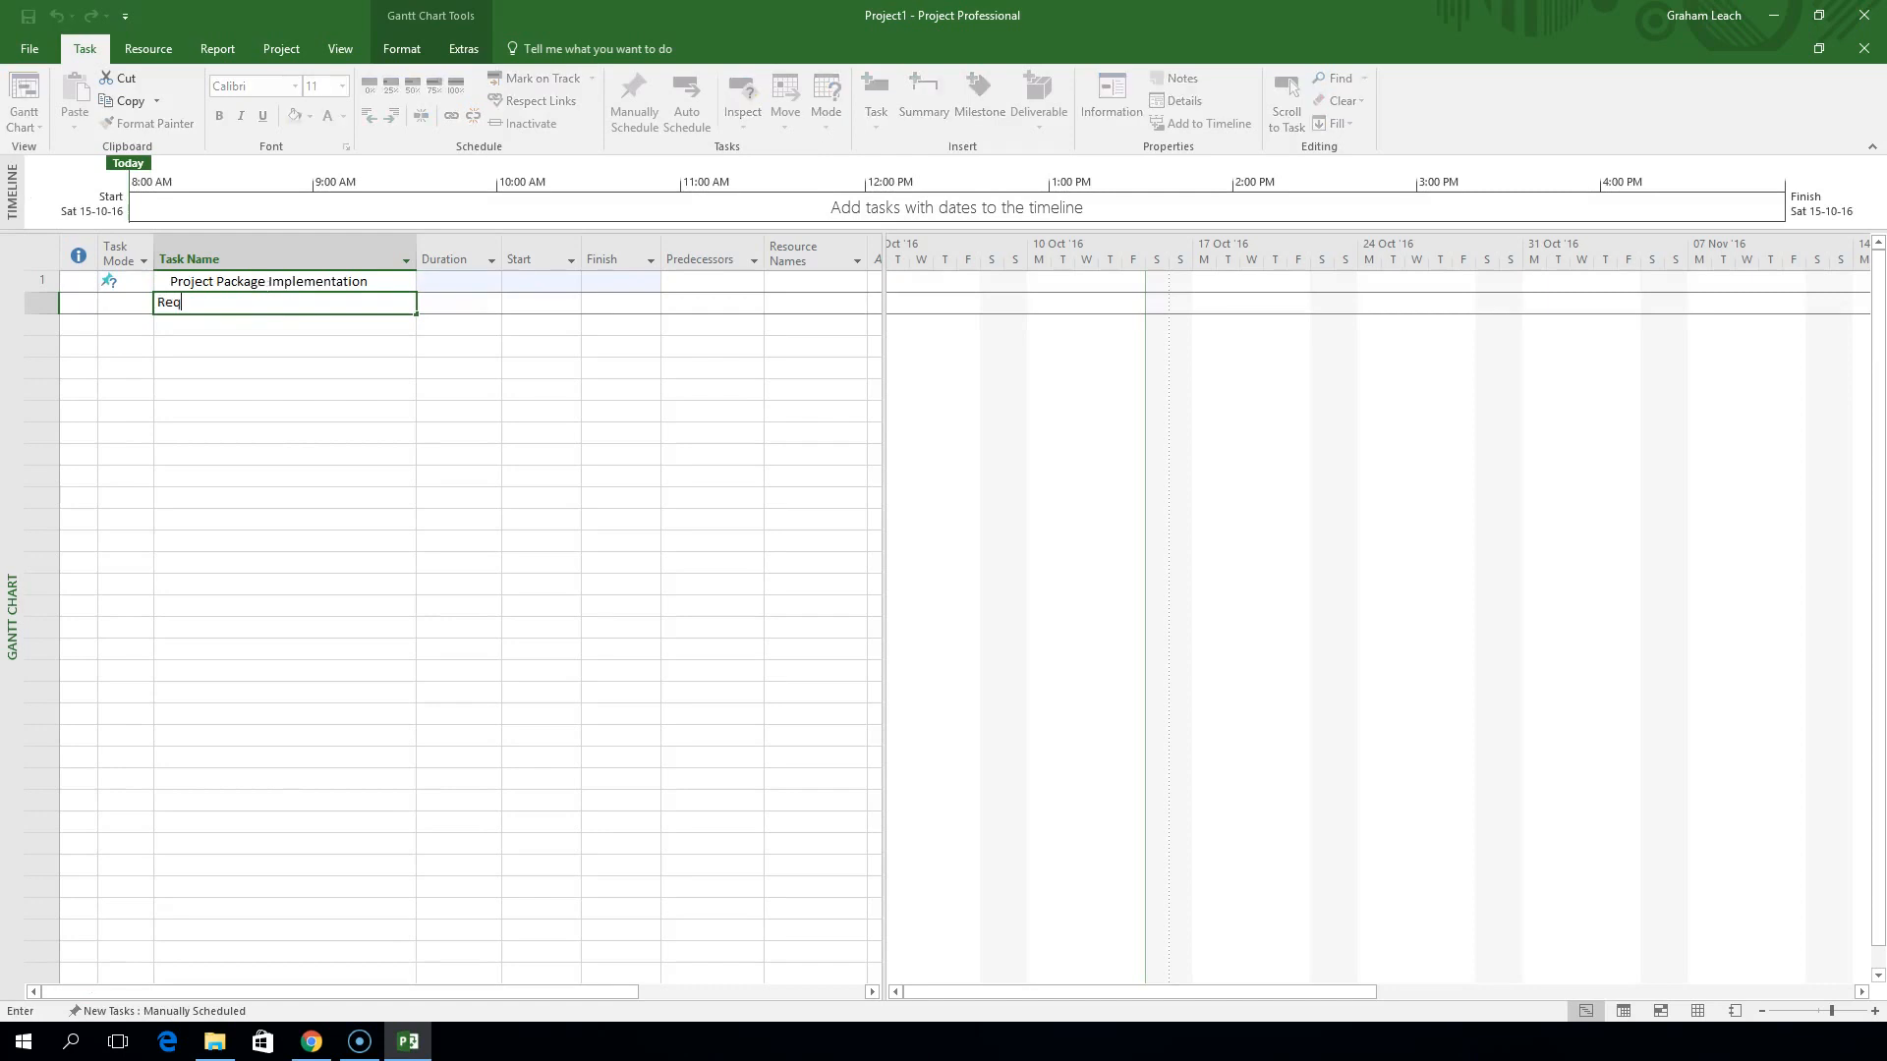
{"action": "type", "text": "uirement"}
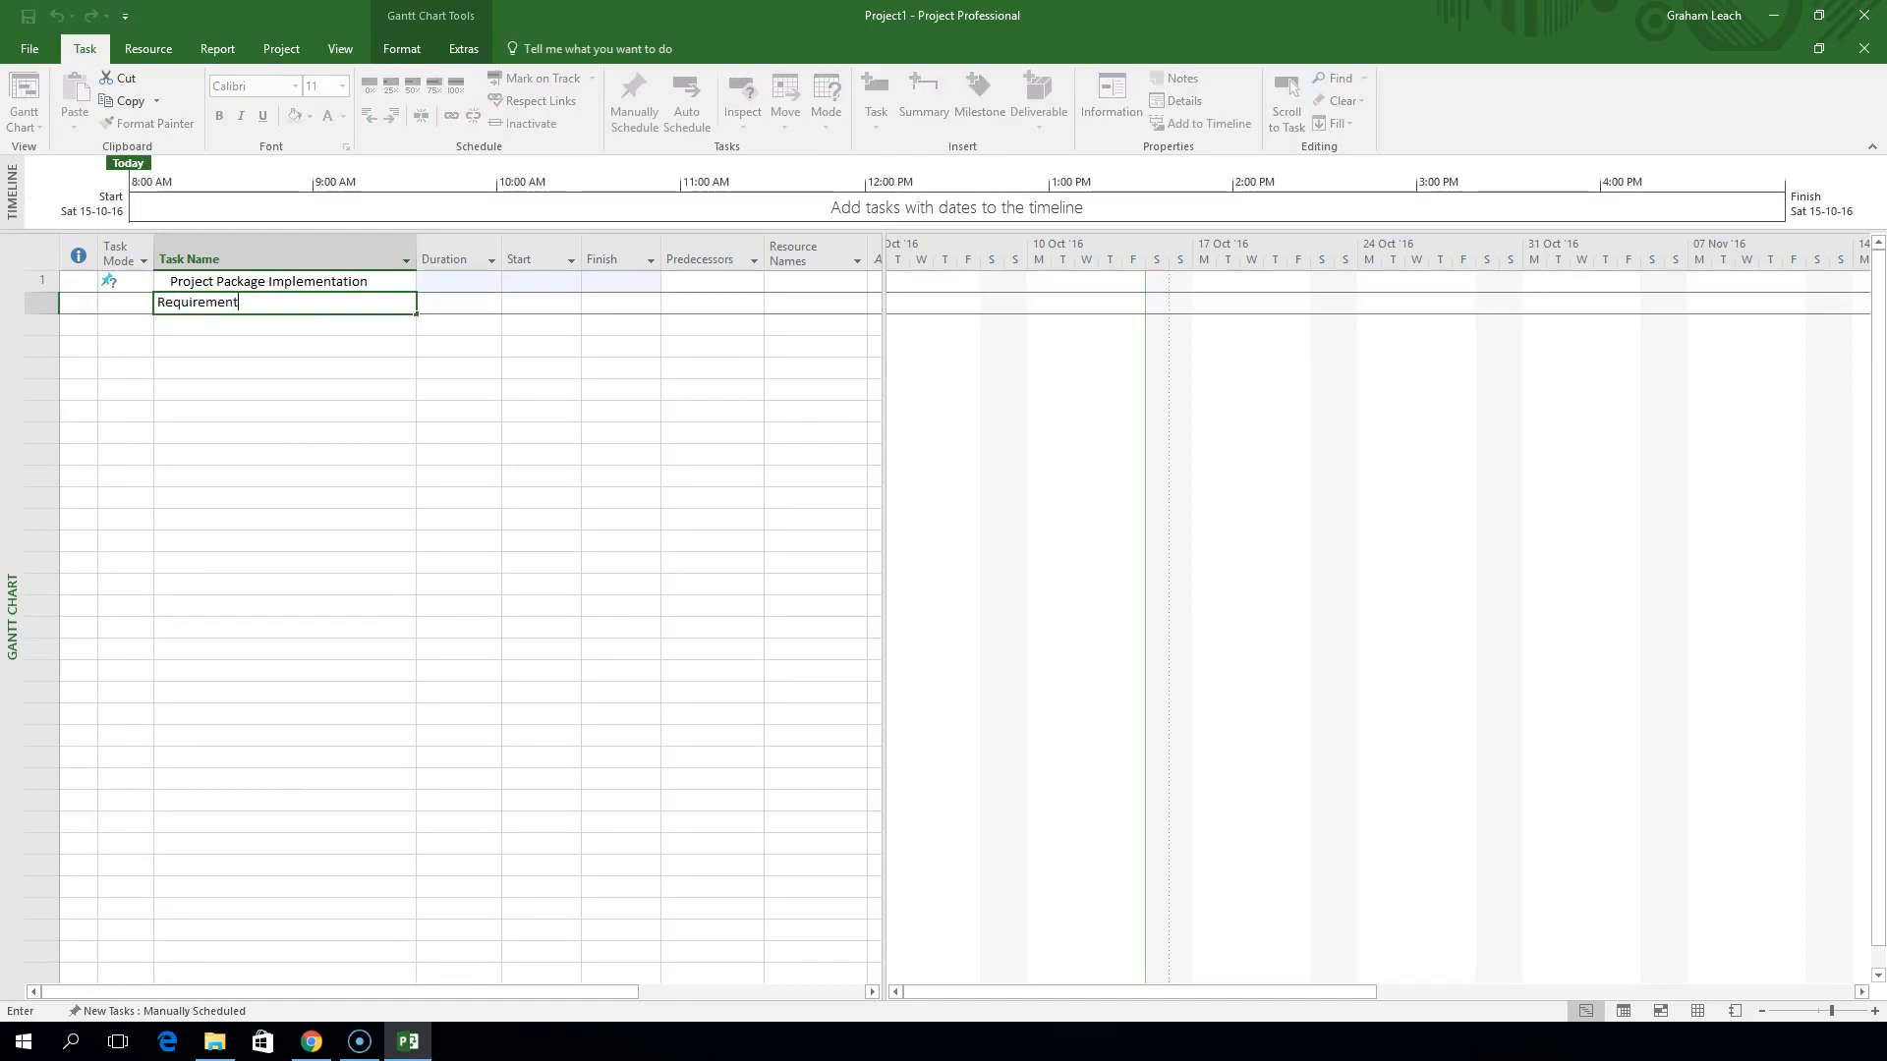
{"action": "type", "text": "s Phase"}
{"action": "key", "text": "Return"}
{"action": "type", "text": "Design P"}
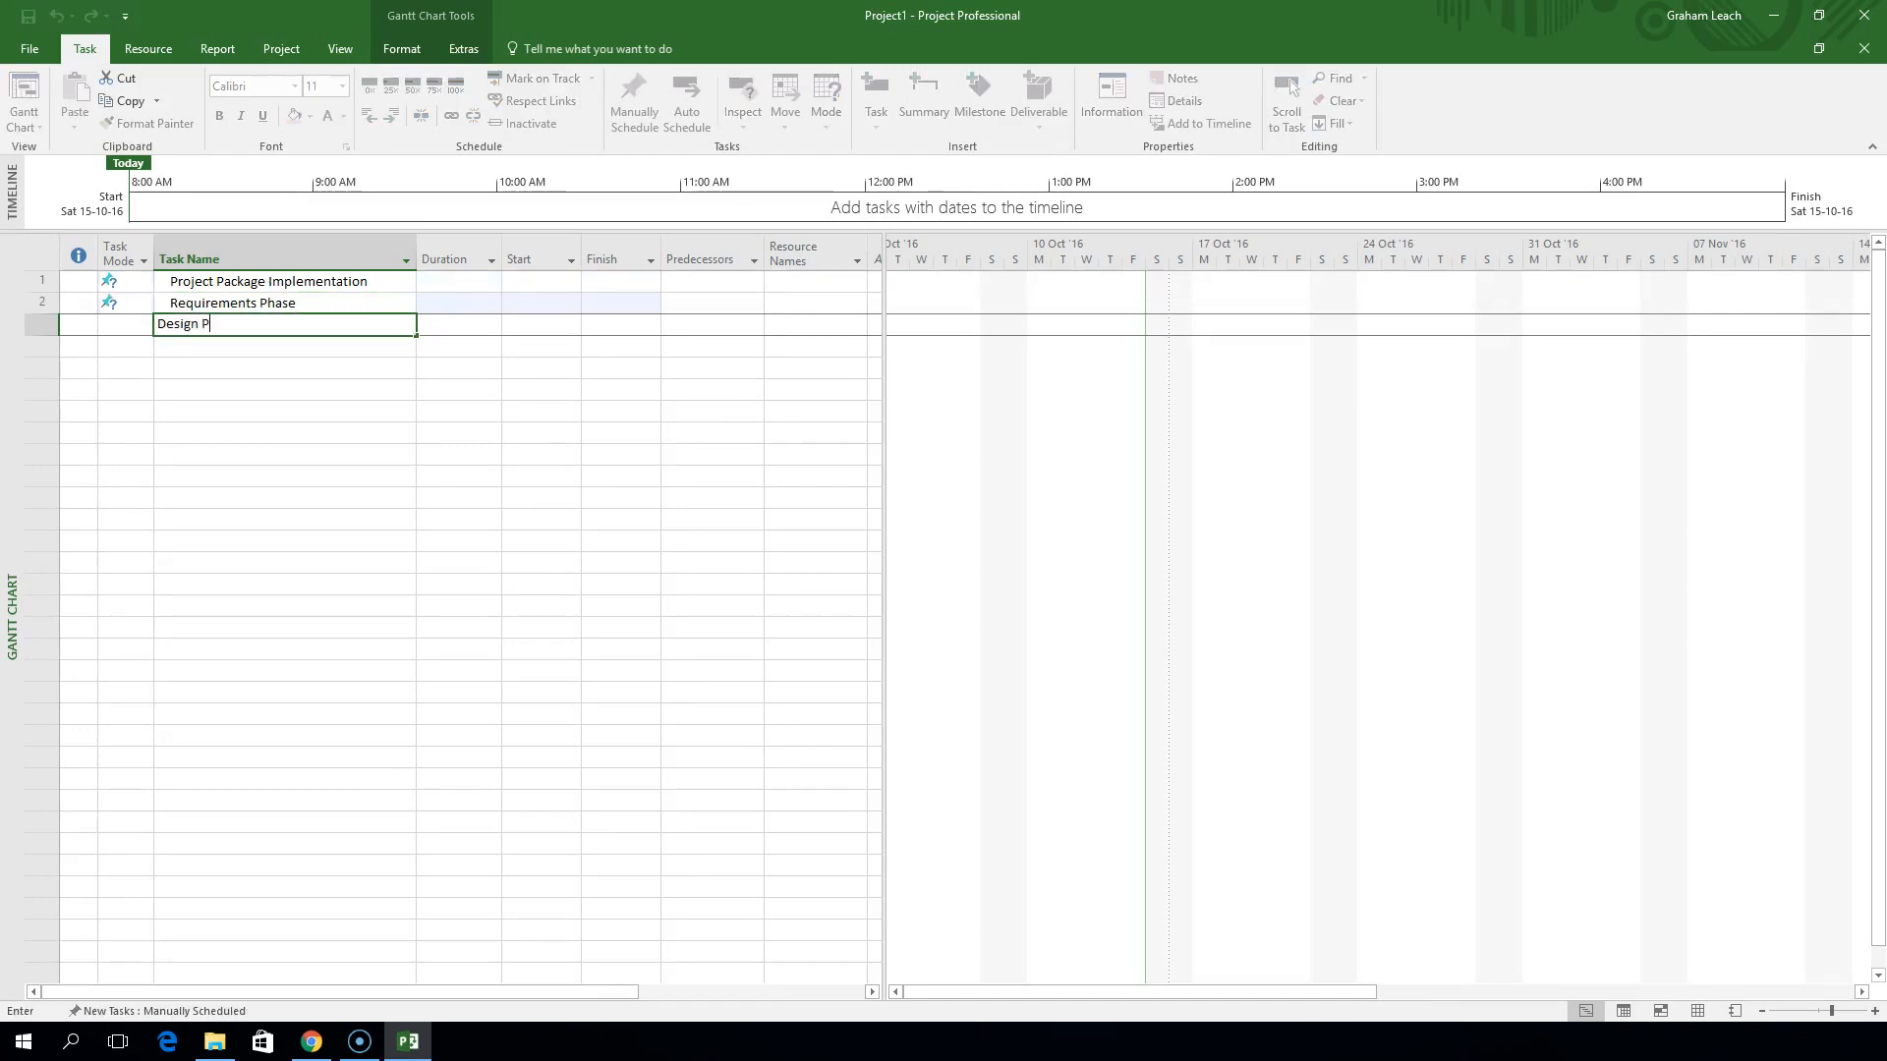
{"action": "key", "text": "Return"}
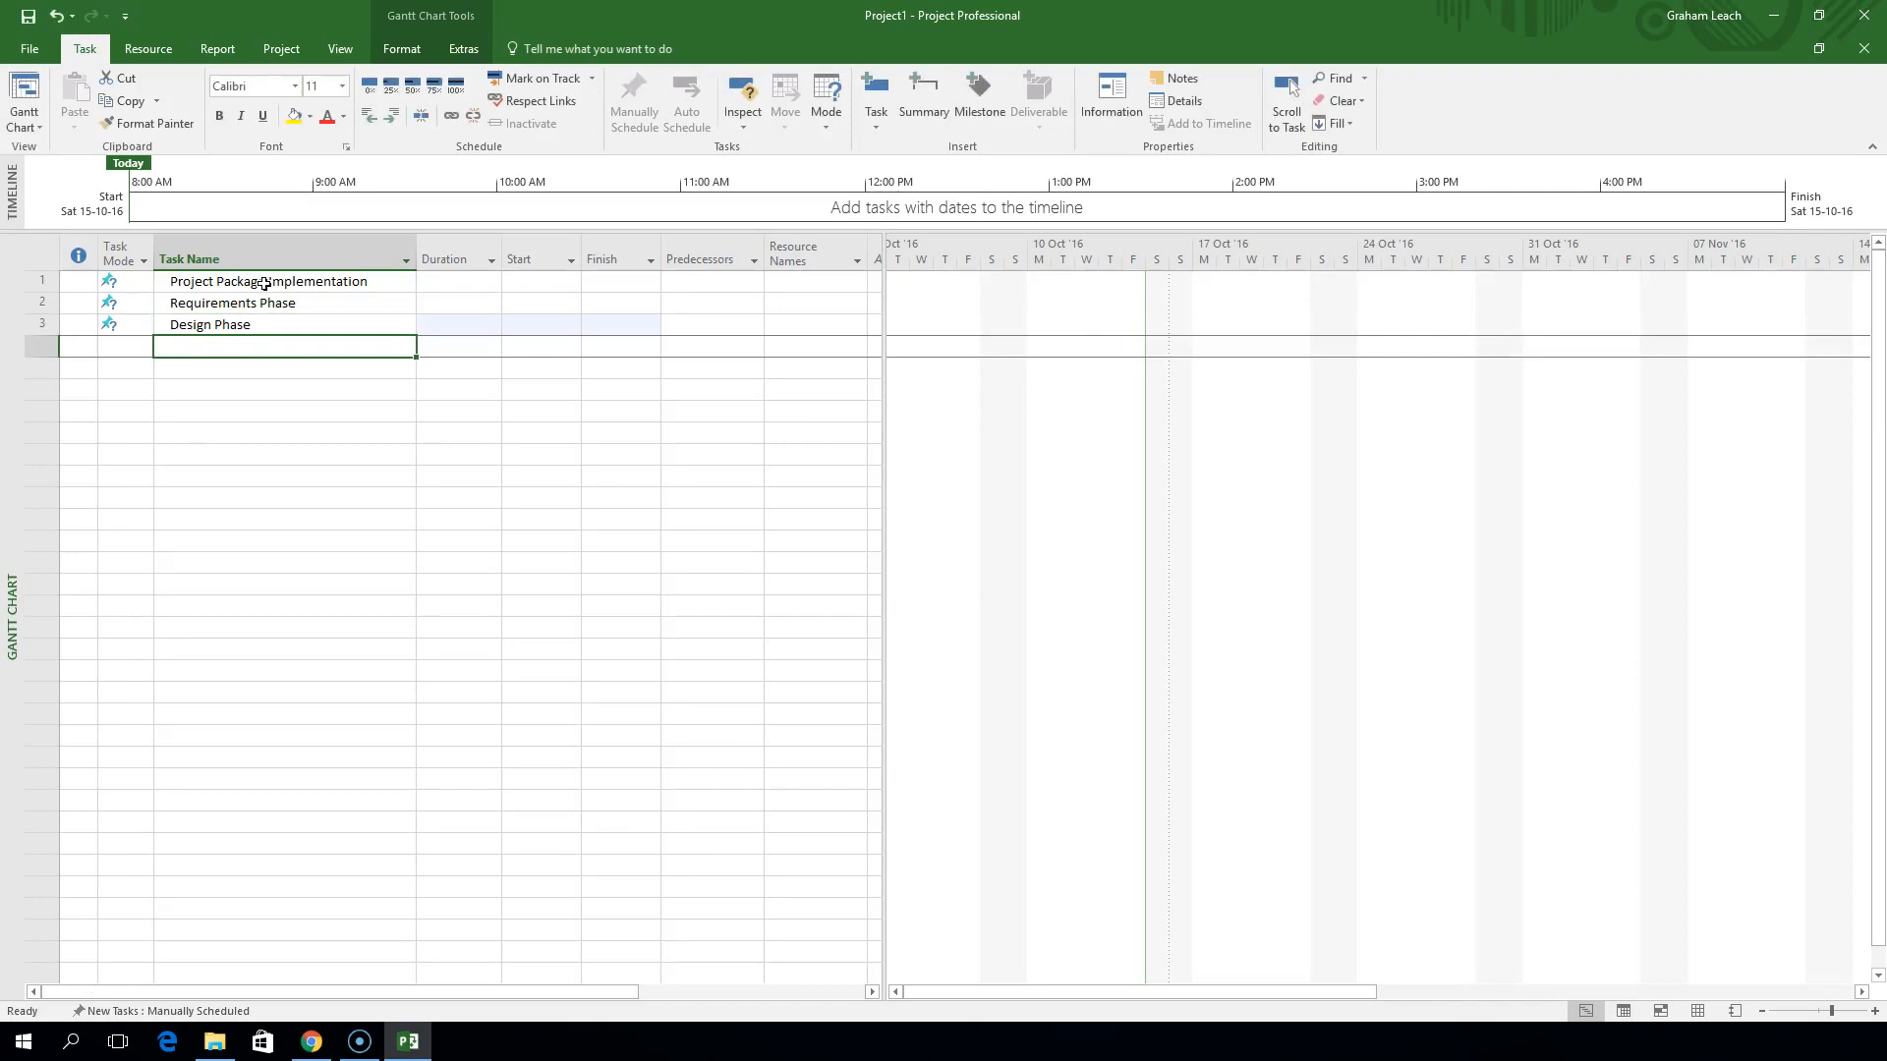
Add the tasks "Build Phase", "Test Phase" and "Implementation Phase" at the end of the task list
{"action": "type", "text": "Build"}
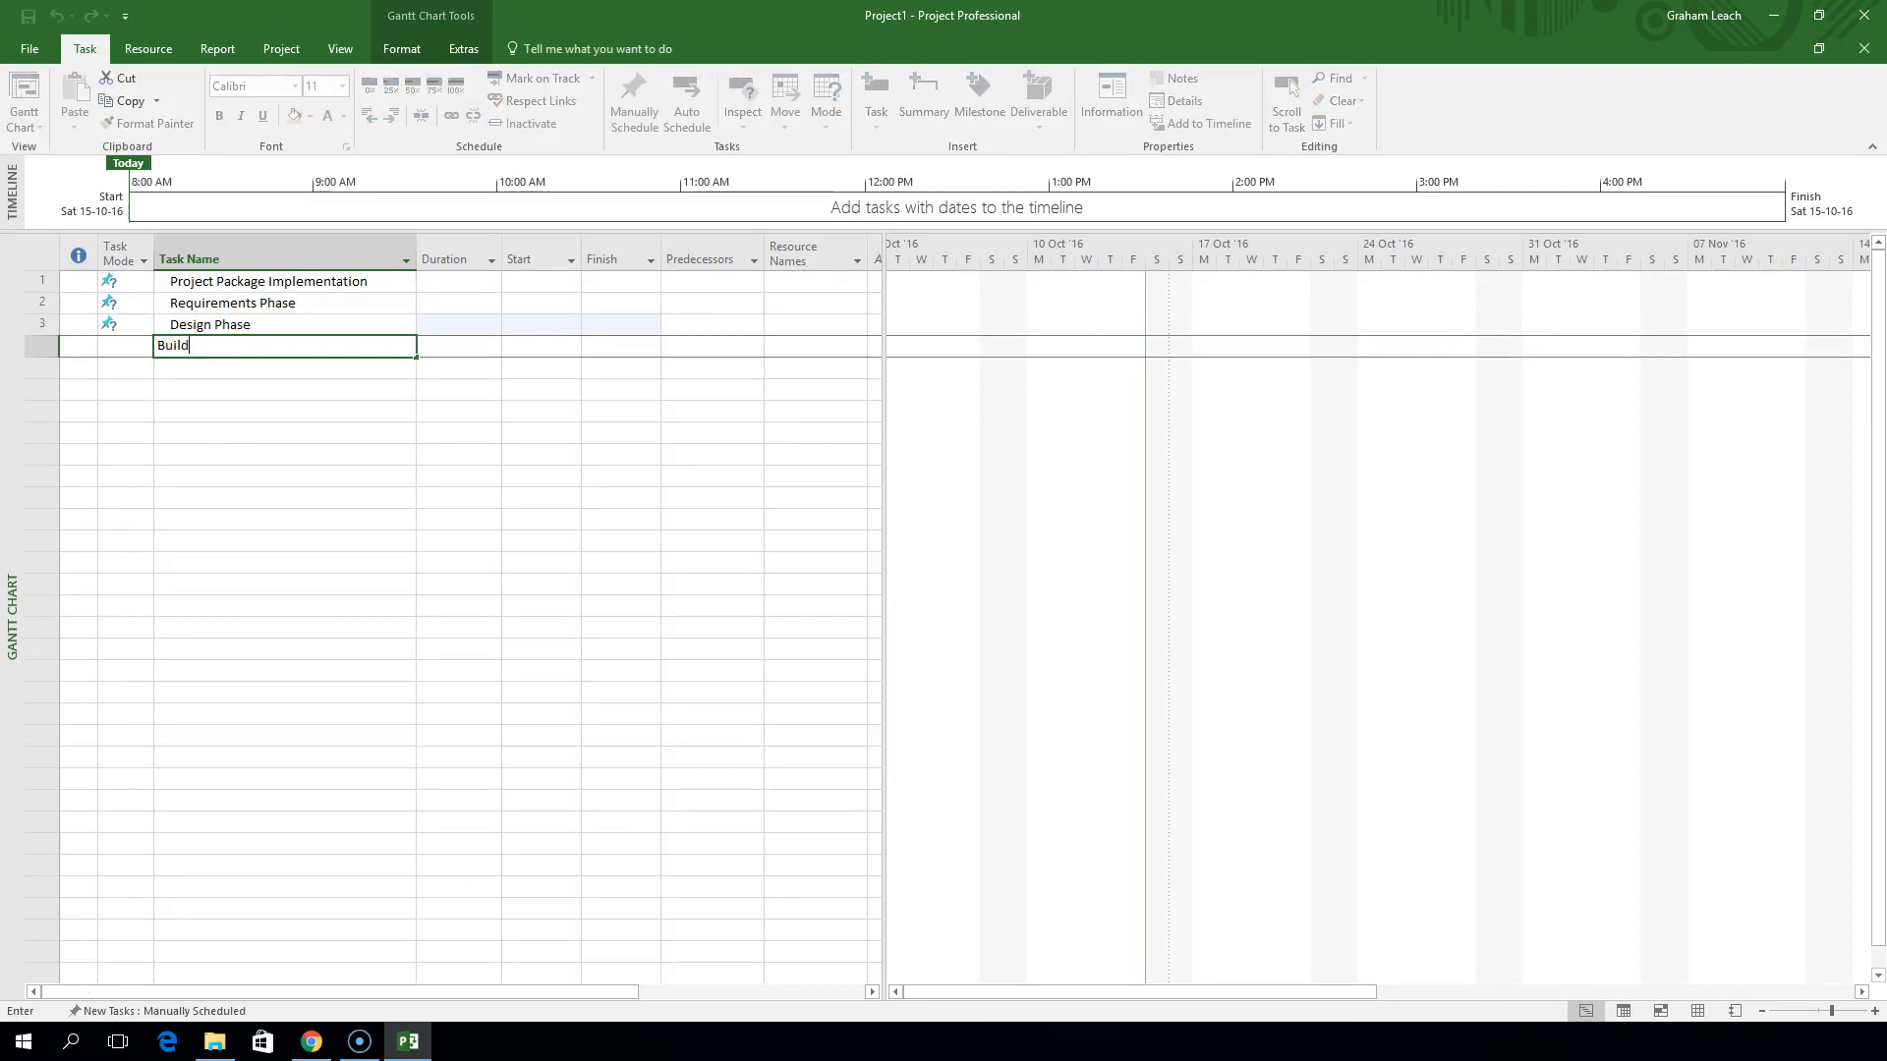
{"action": "type", "text": " Phase"}
{"action": "key", "text": "Return"}
{"action": "type", "text": "Test"}
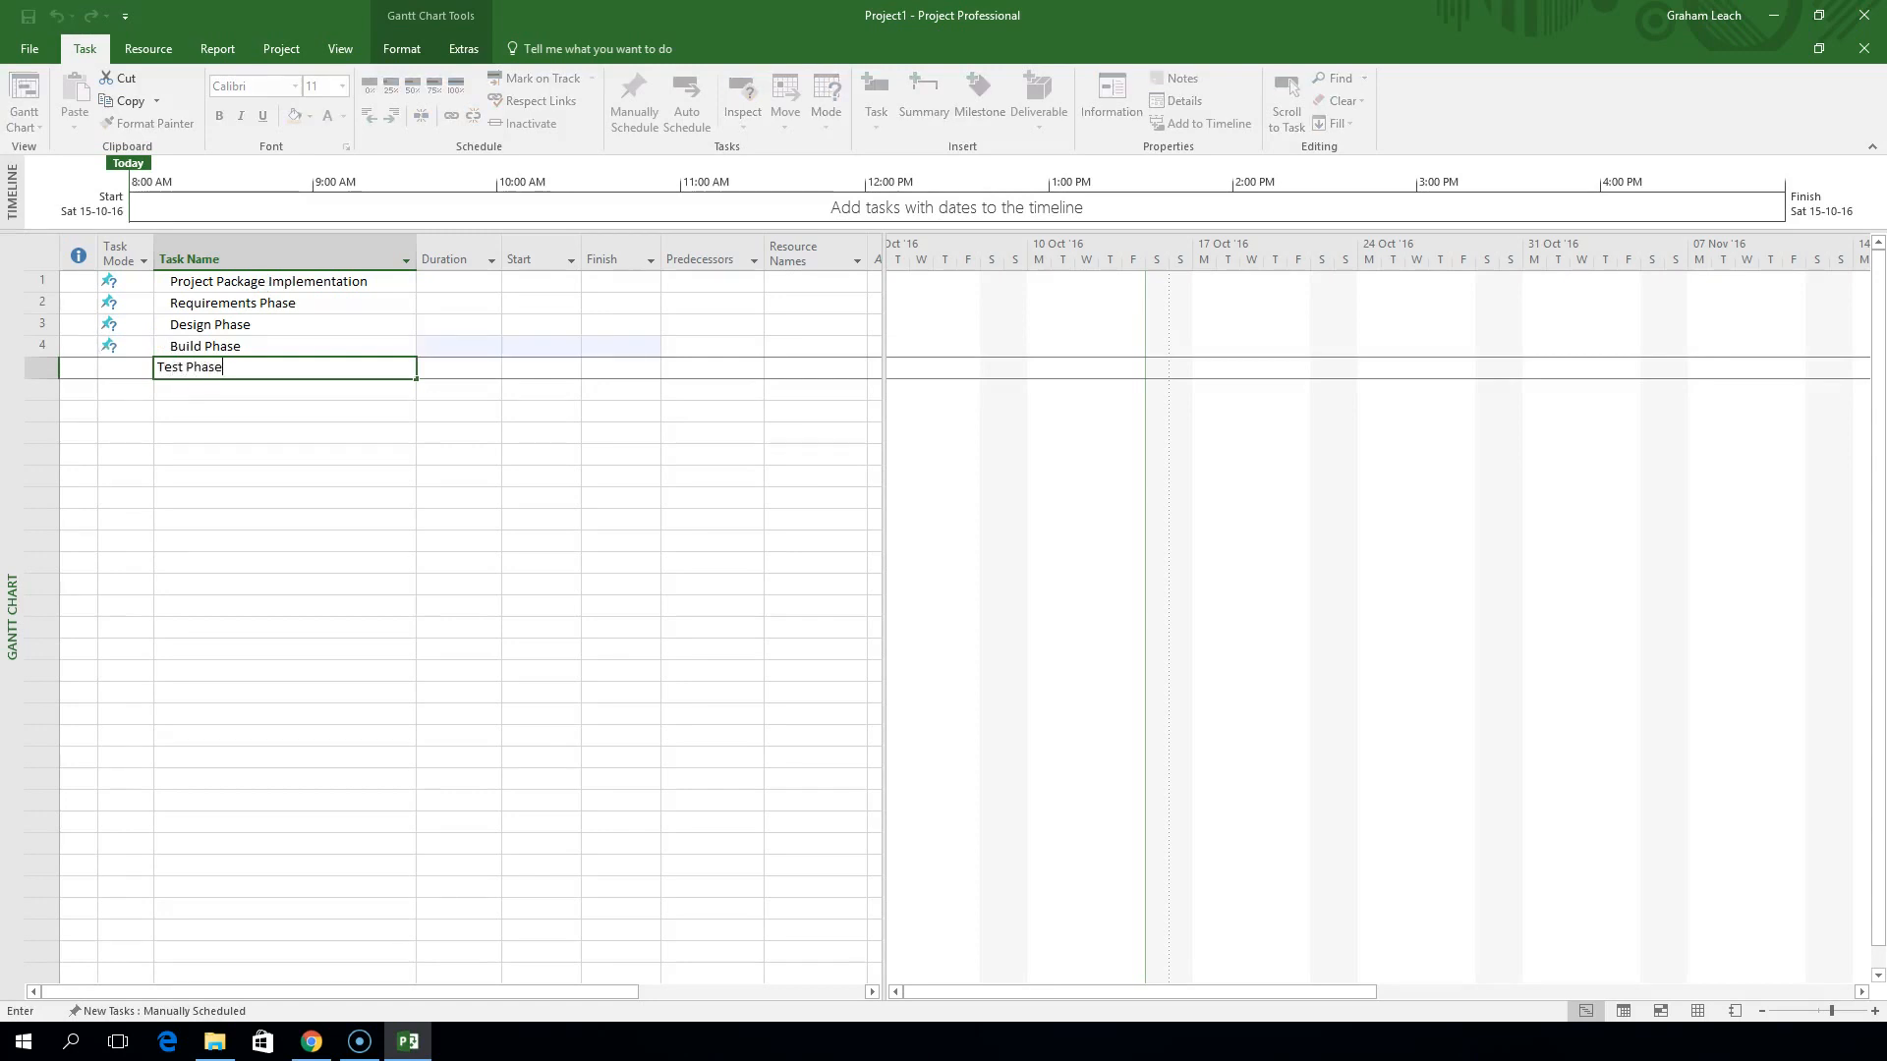
{"action": "key", "text": "Return"}
{"action": "type", "text": "Impl"}
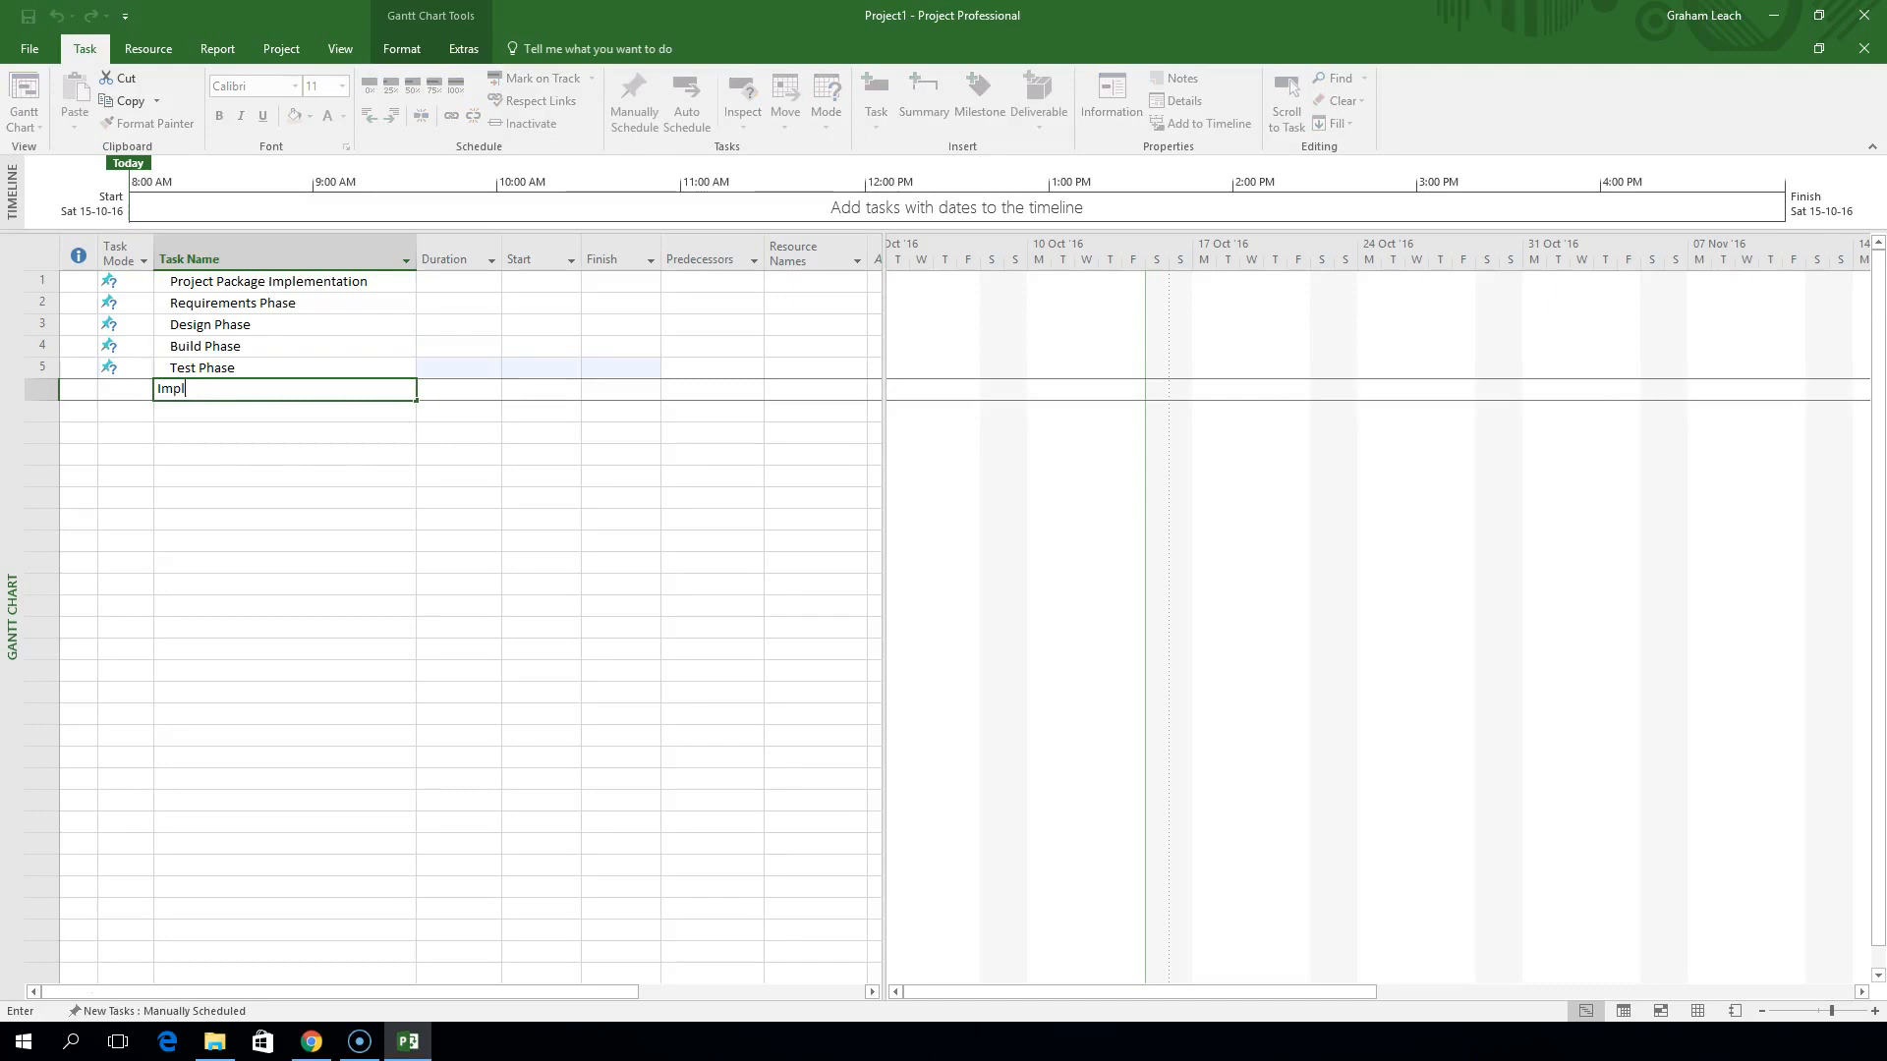
{"action": "type", "text": "ementation Phase"}
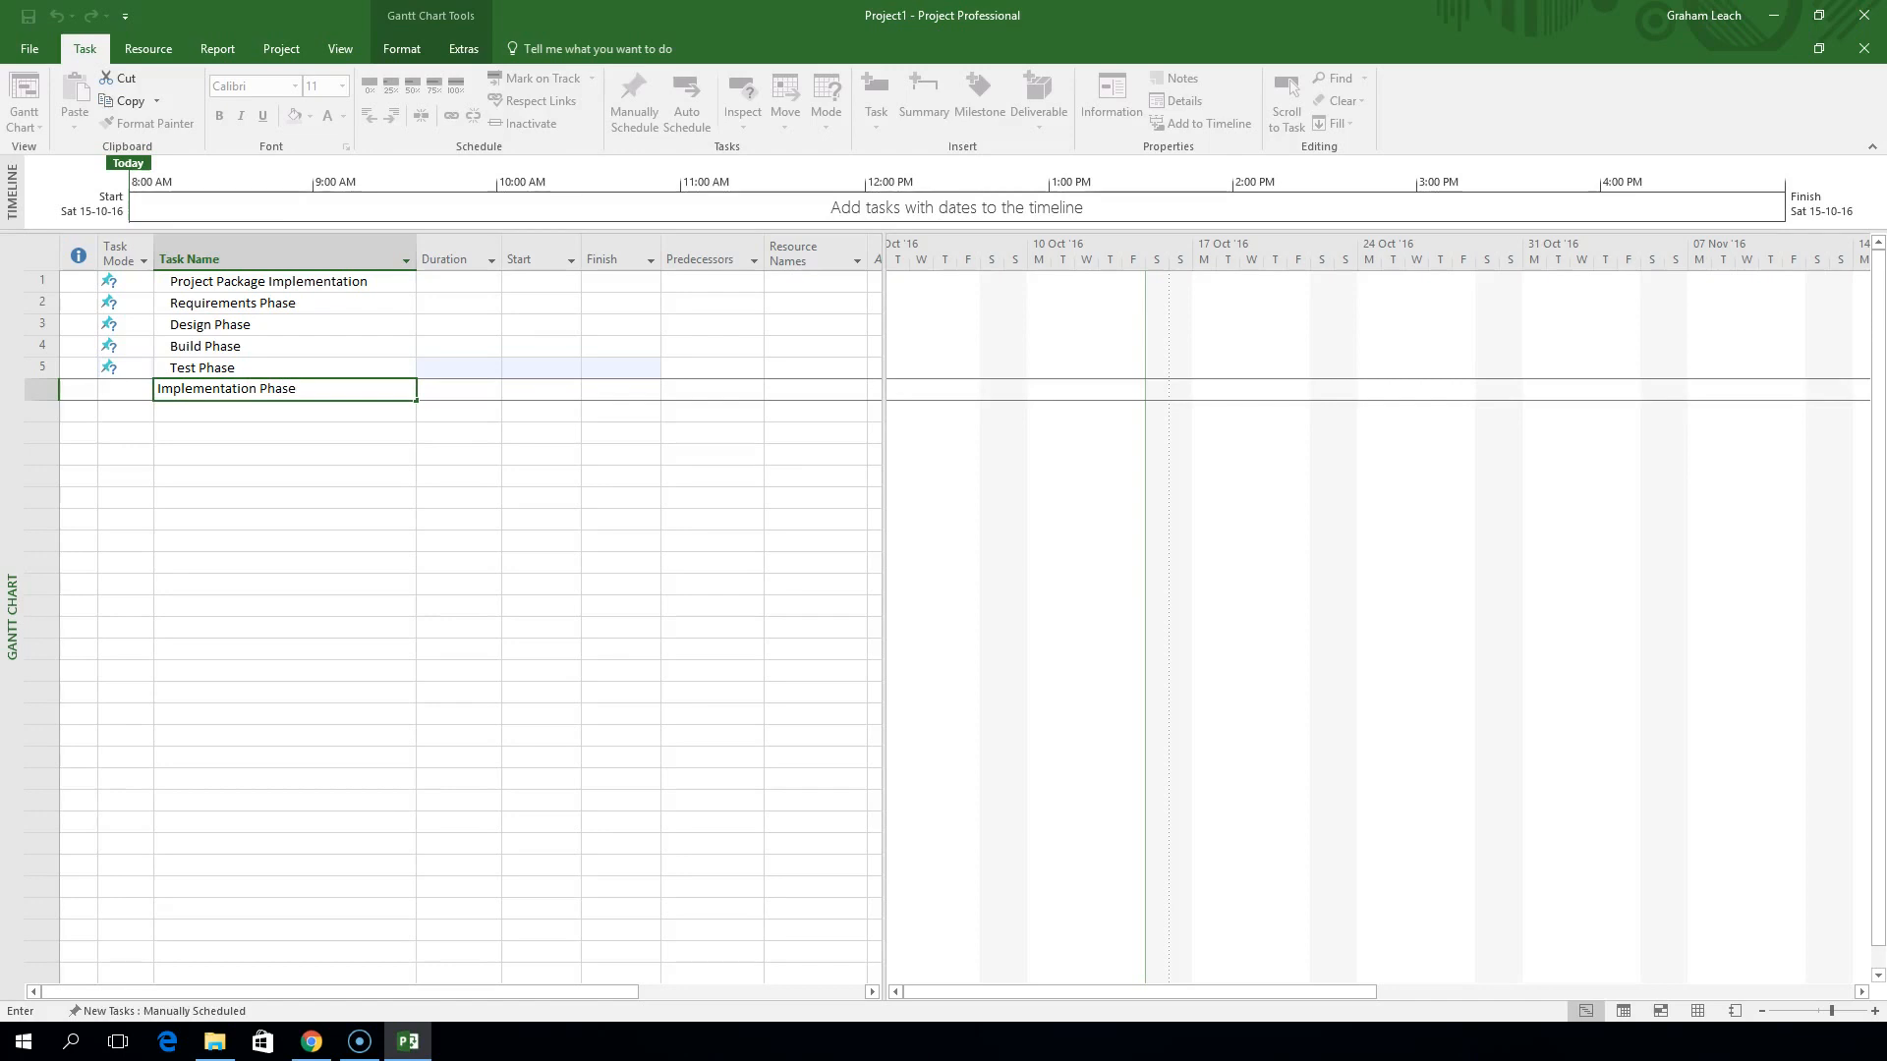
{"action": "left_click", "coordinate": [307, 557]}
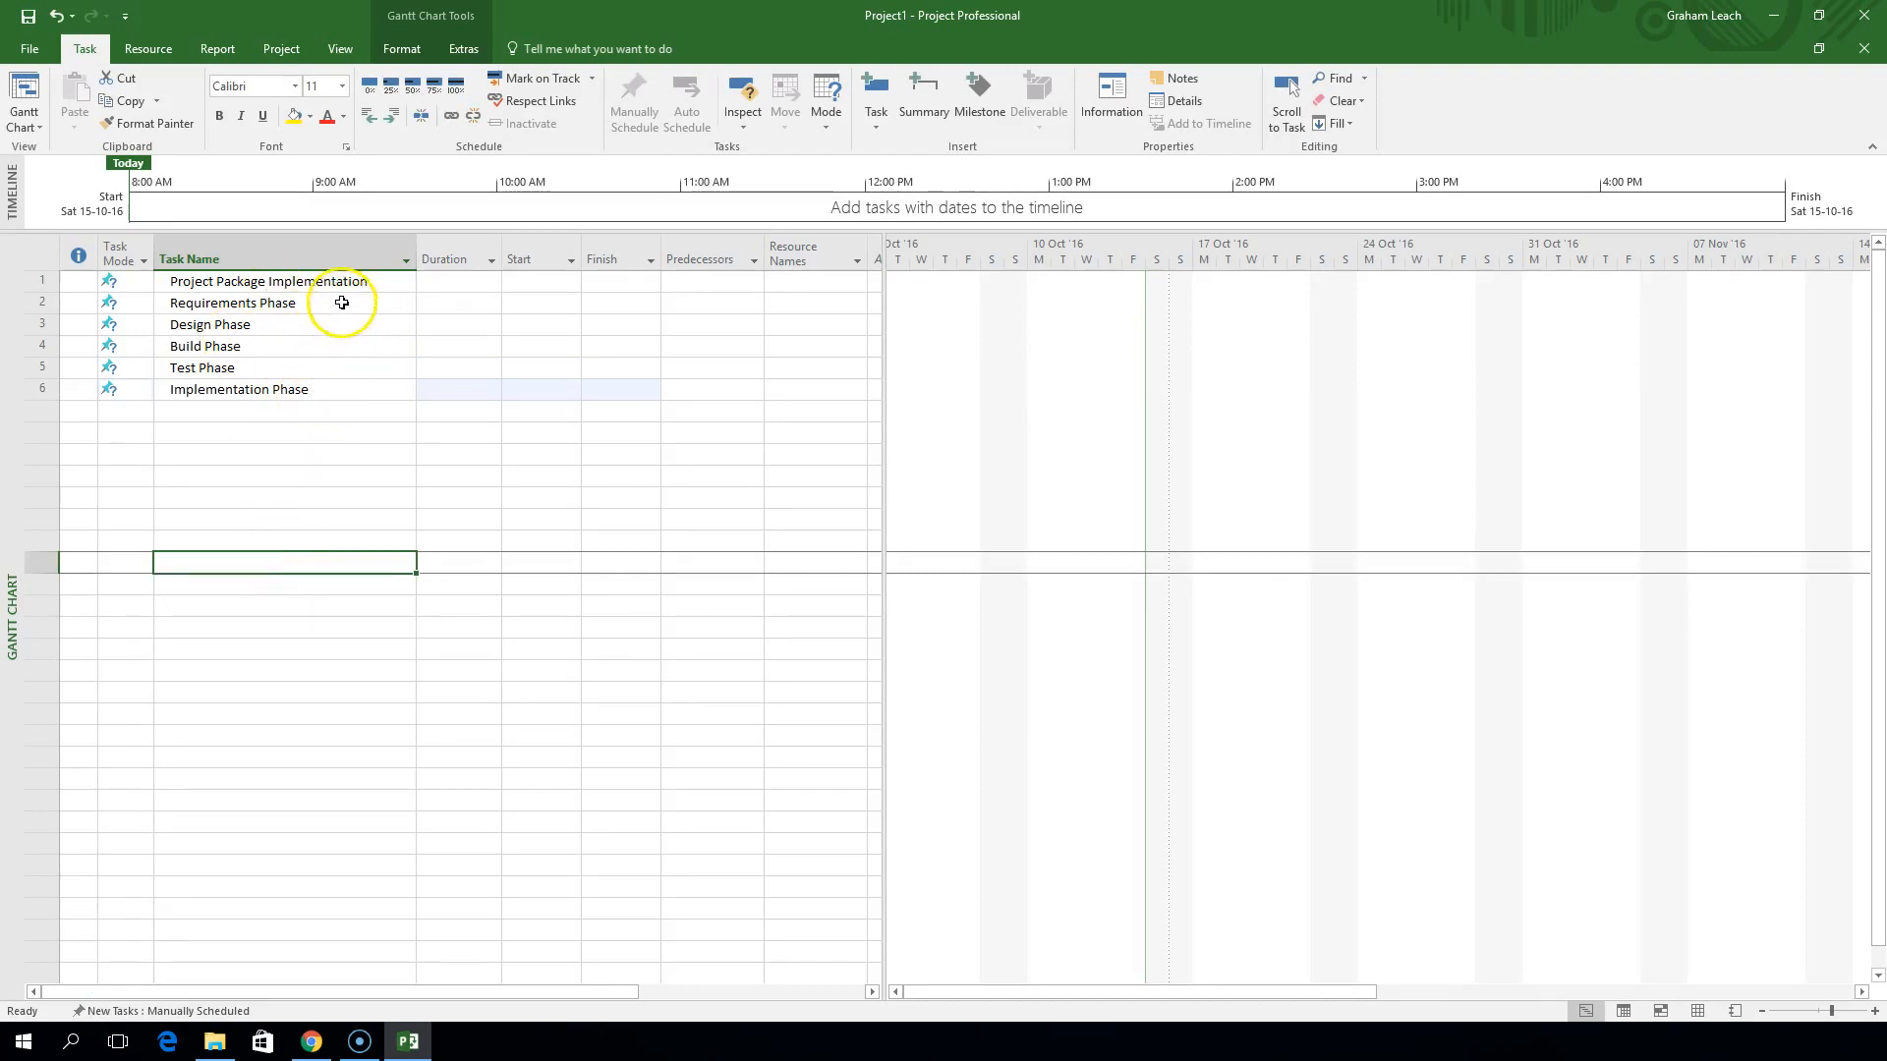
Indent the five phase tasks so they become subtasks of Project Package Implementation
{"action": "left_click_drag", "start_coordinate": [41, 302], "coordinate": [49, 397]}
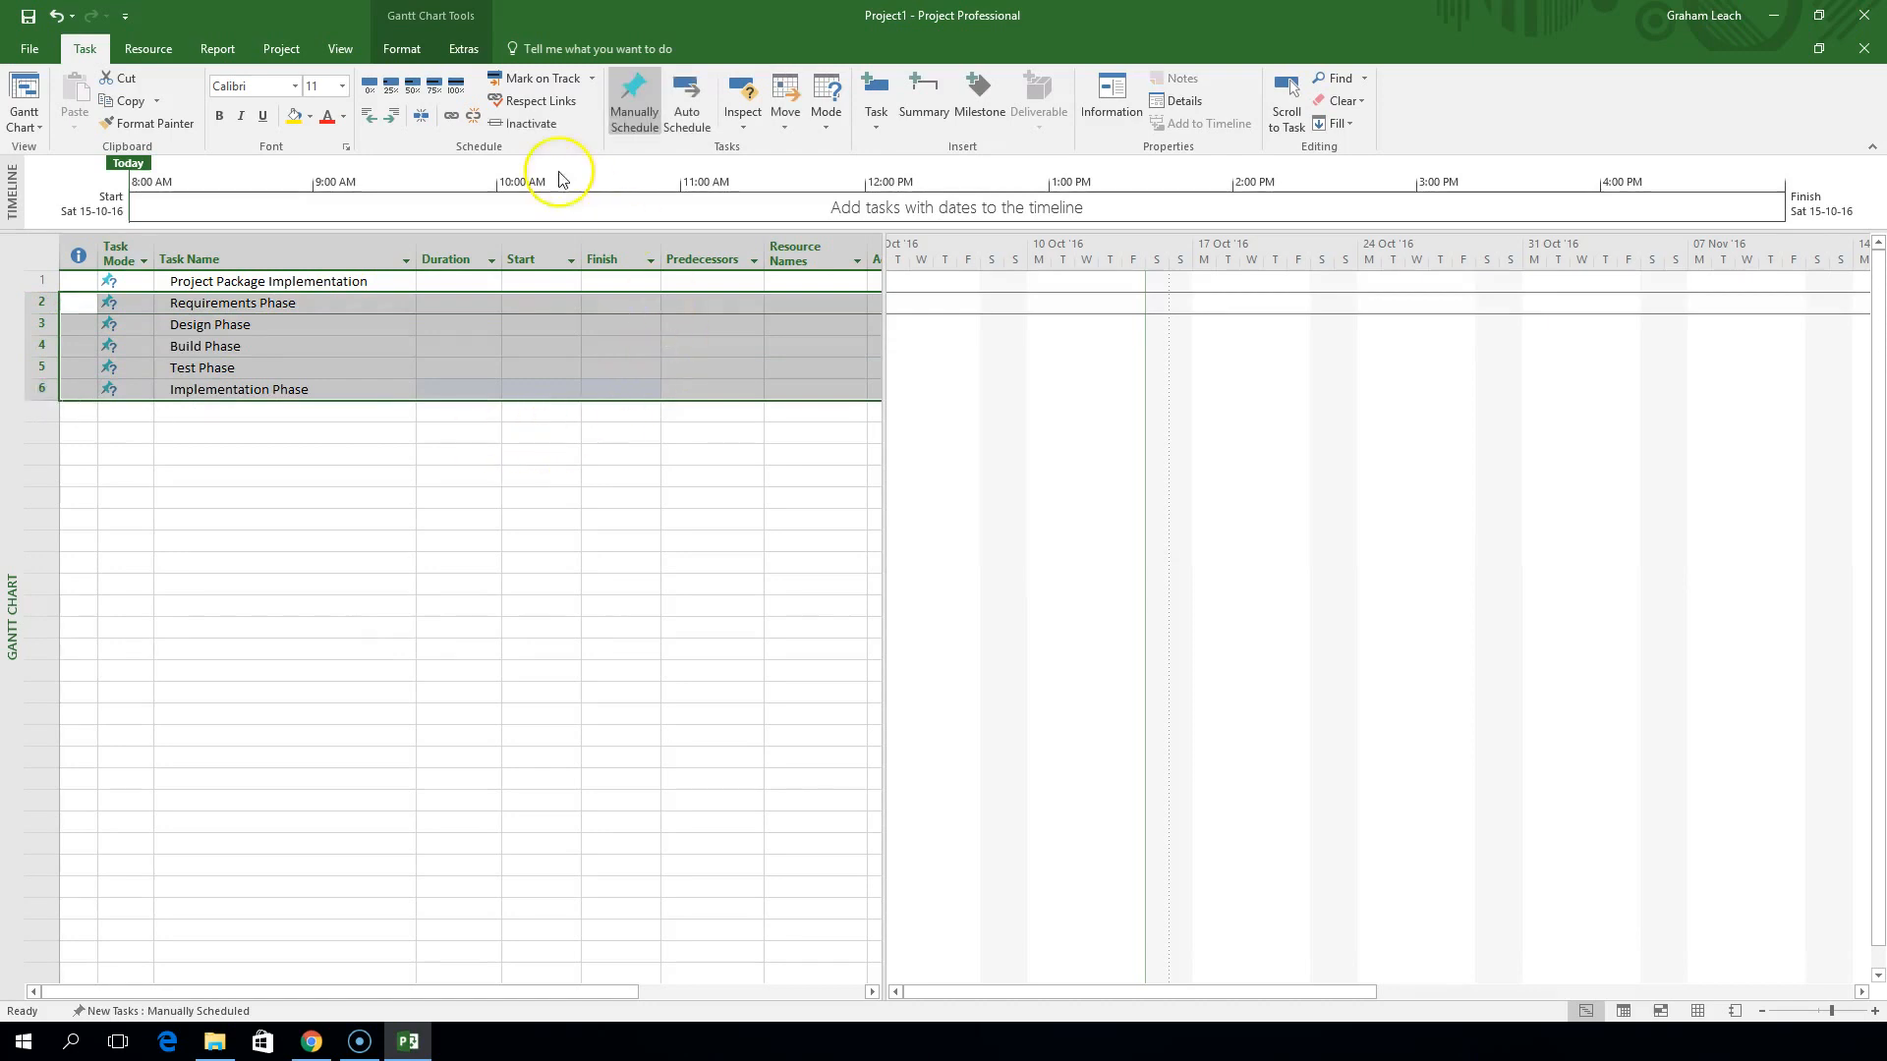
{"action": "left_click", "coordinate": [391, 118]}
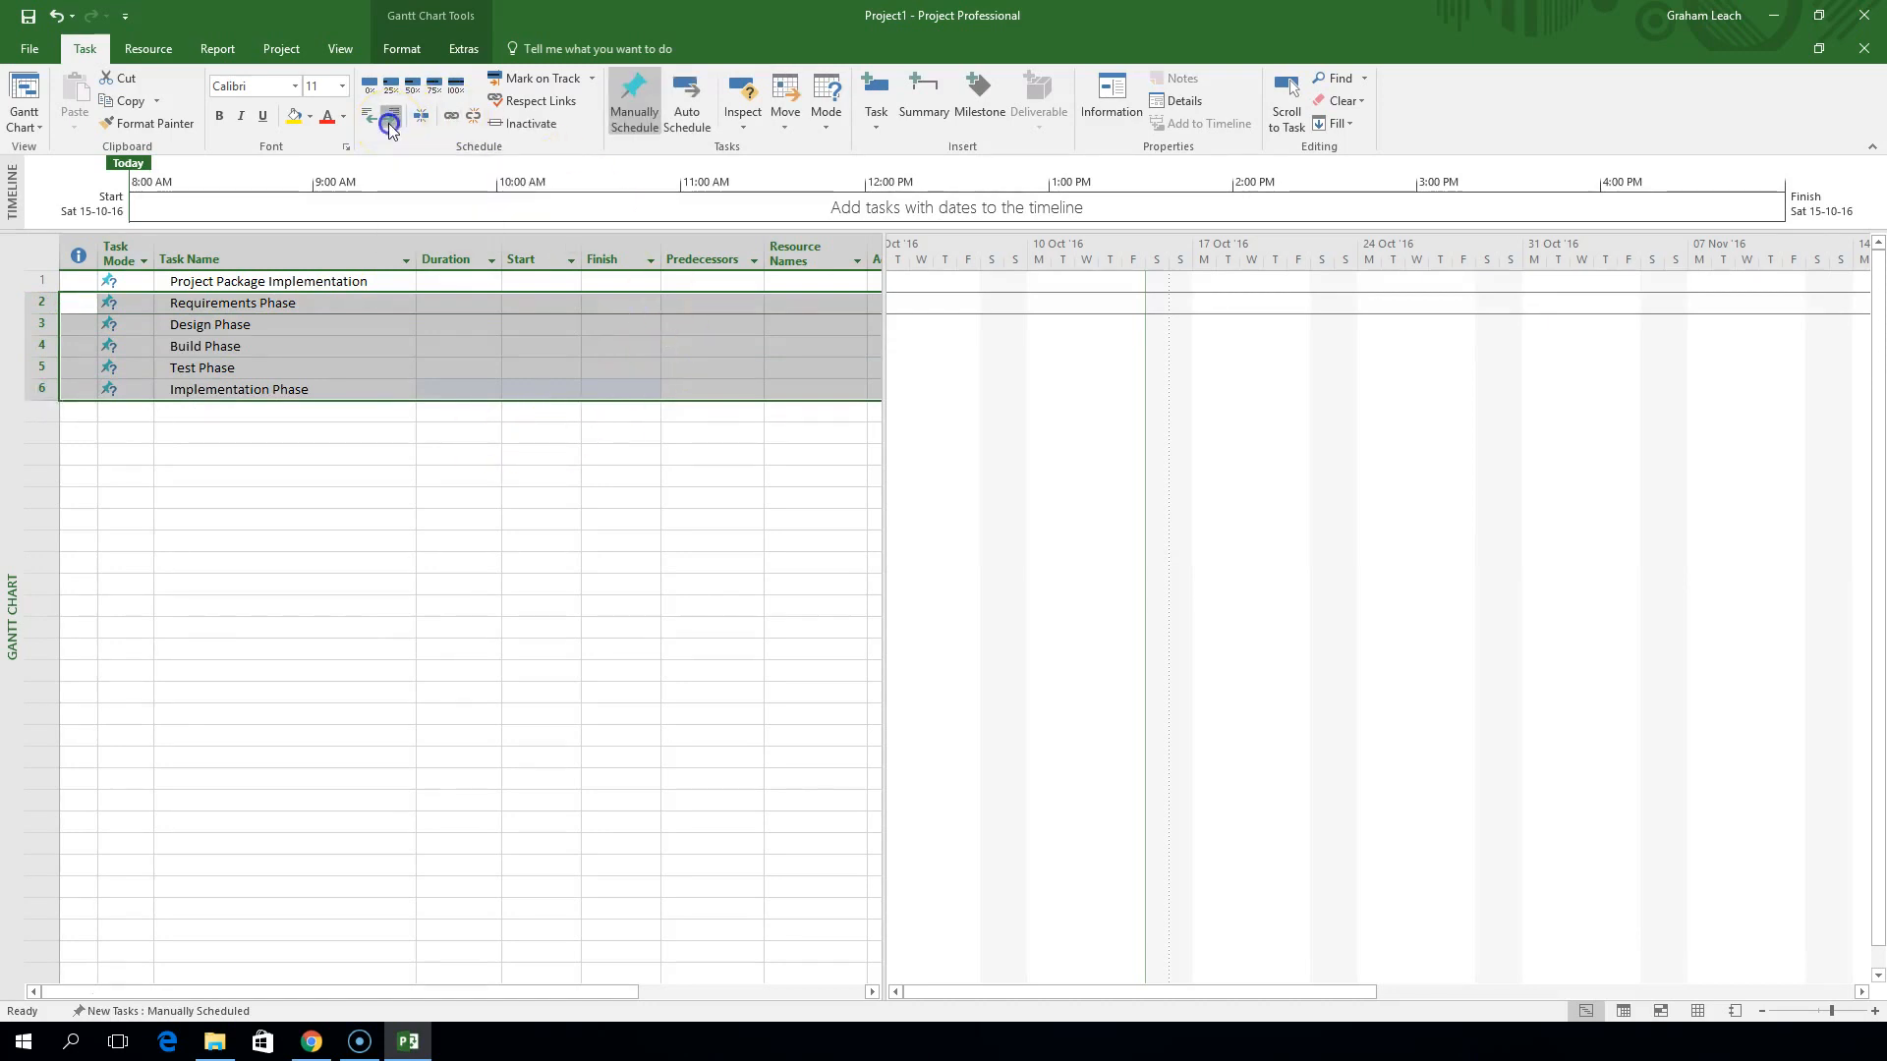
{"action": "left_click", "coordinate": [339, 304]}
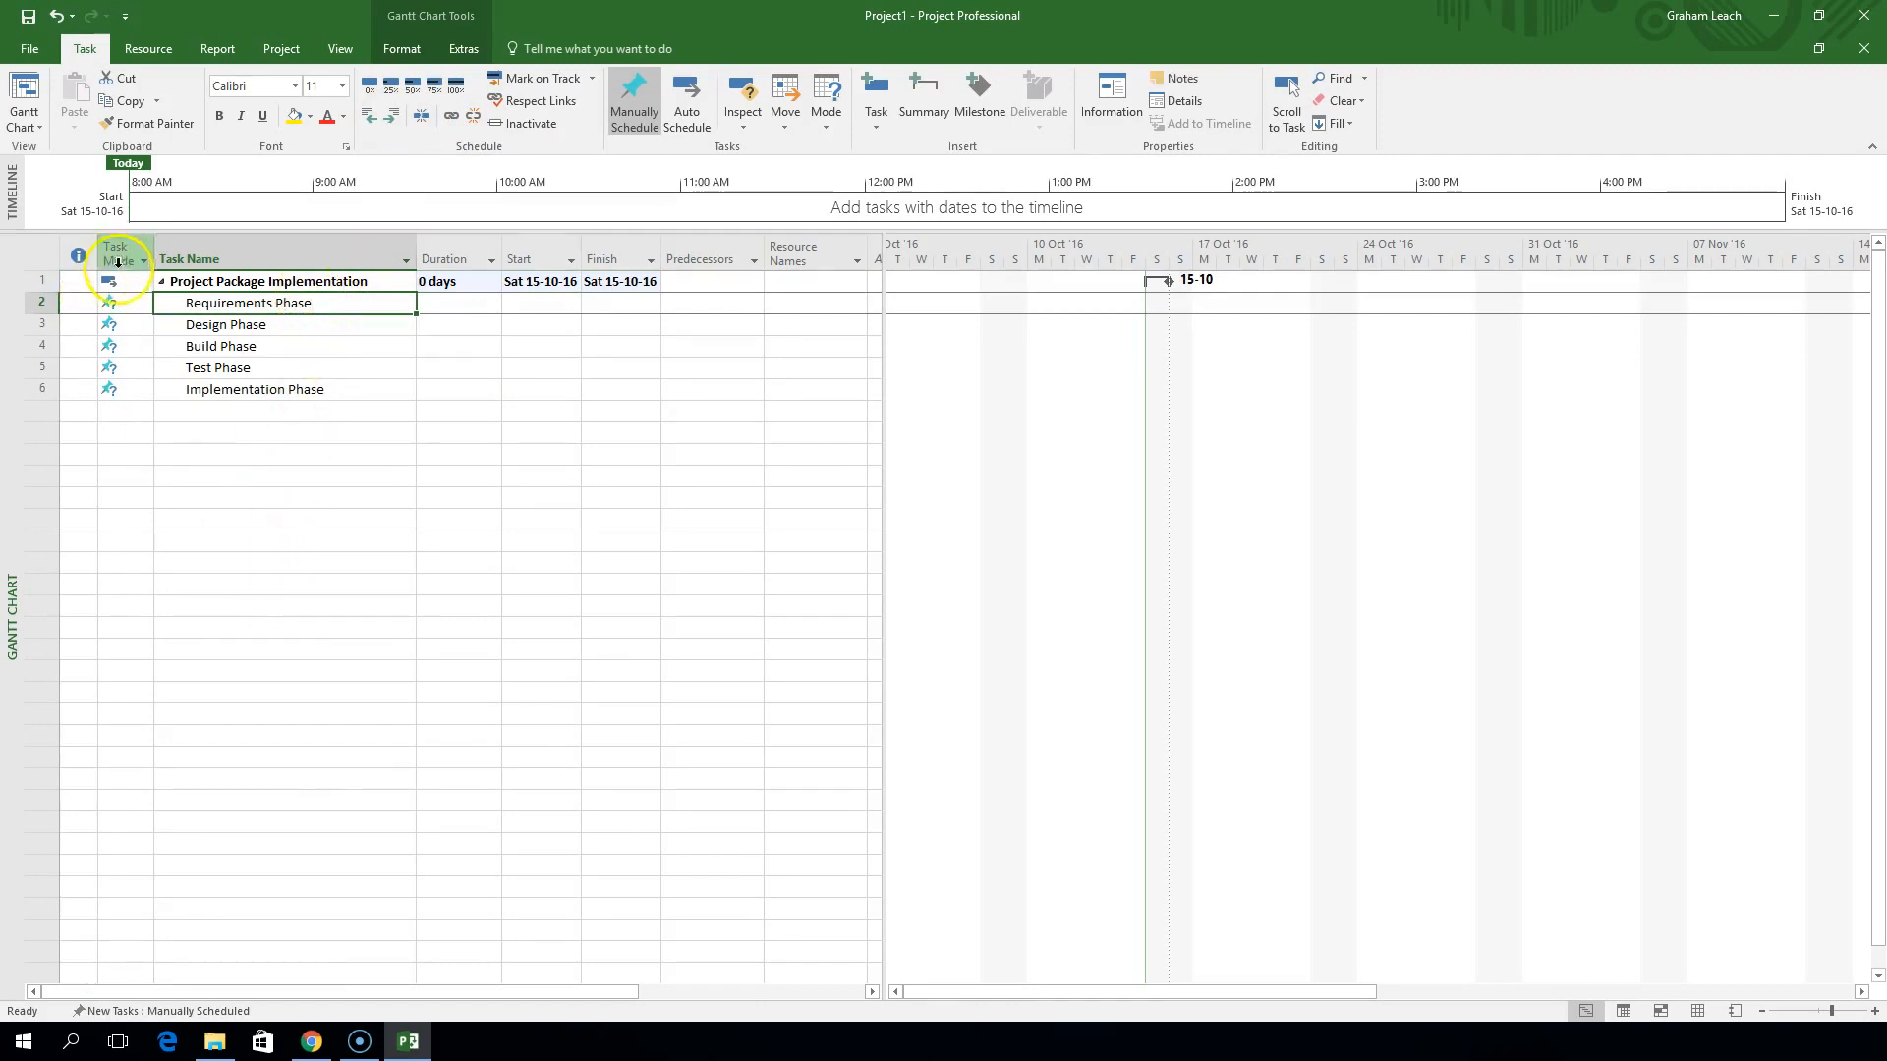
Set new tasks to be Auto Scheduled and switch all existing tasks to Auto Schedule
{"action": "left_click", "coordinate": [79, 1013]}
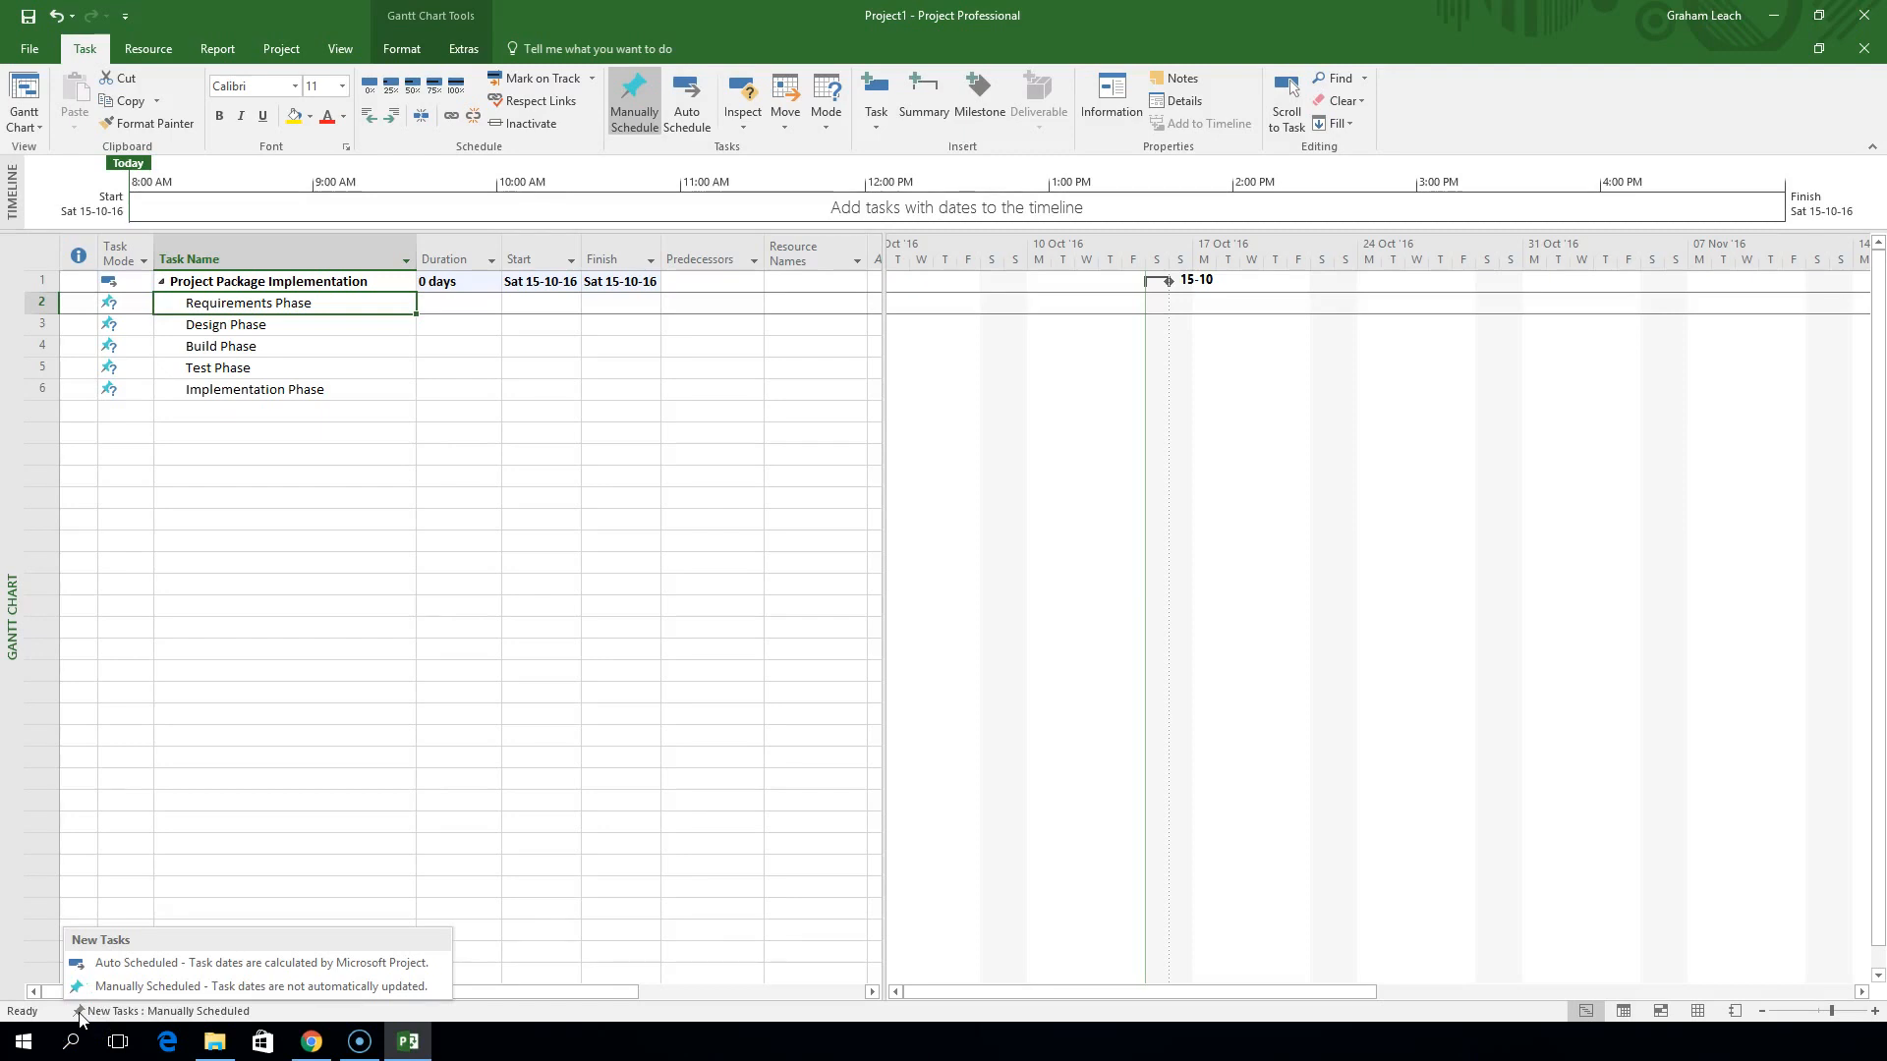
{"action": "left_click", "coordinate": [124, 968]}
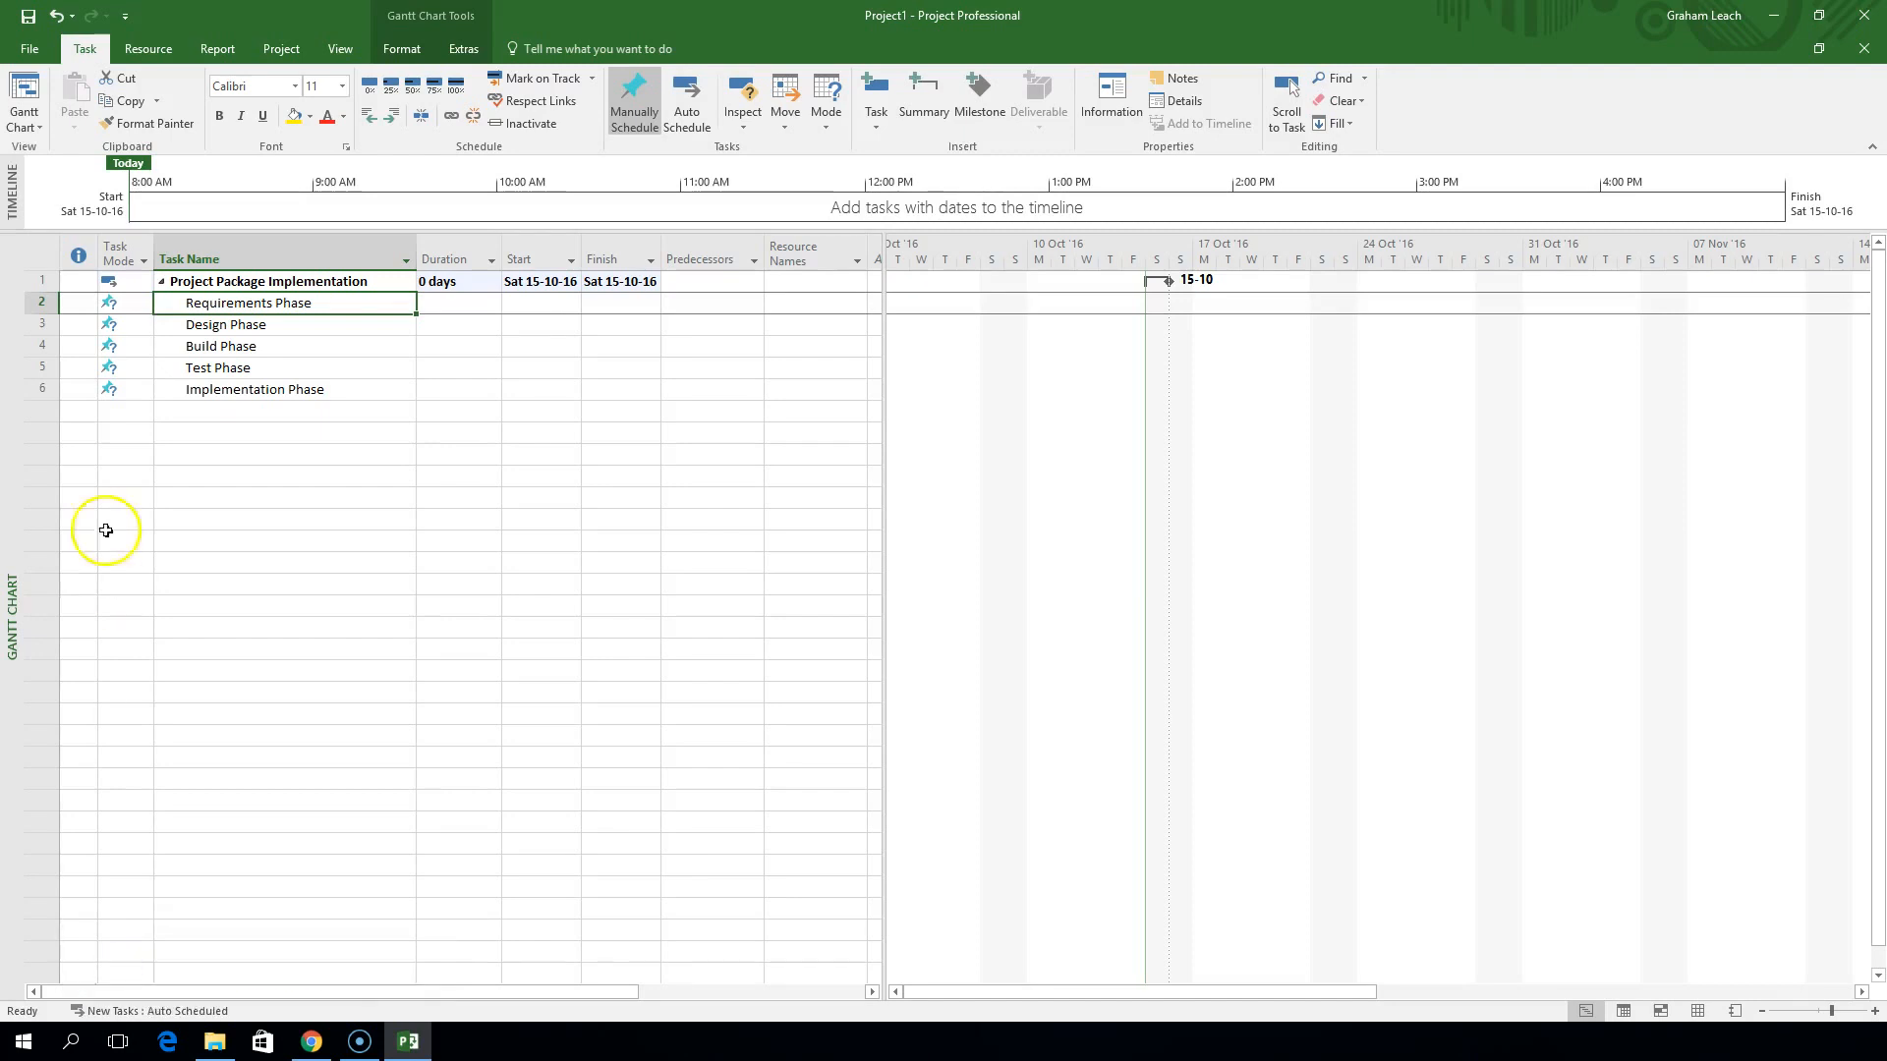
{"action": "left_click", "coordinate": [126, 261]}
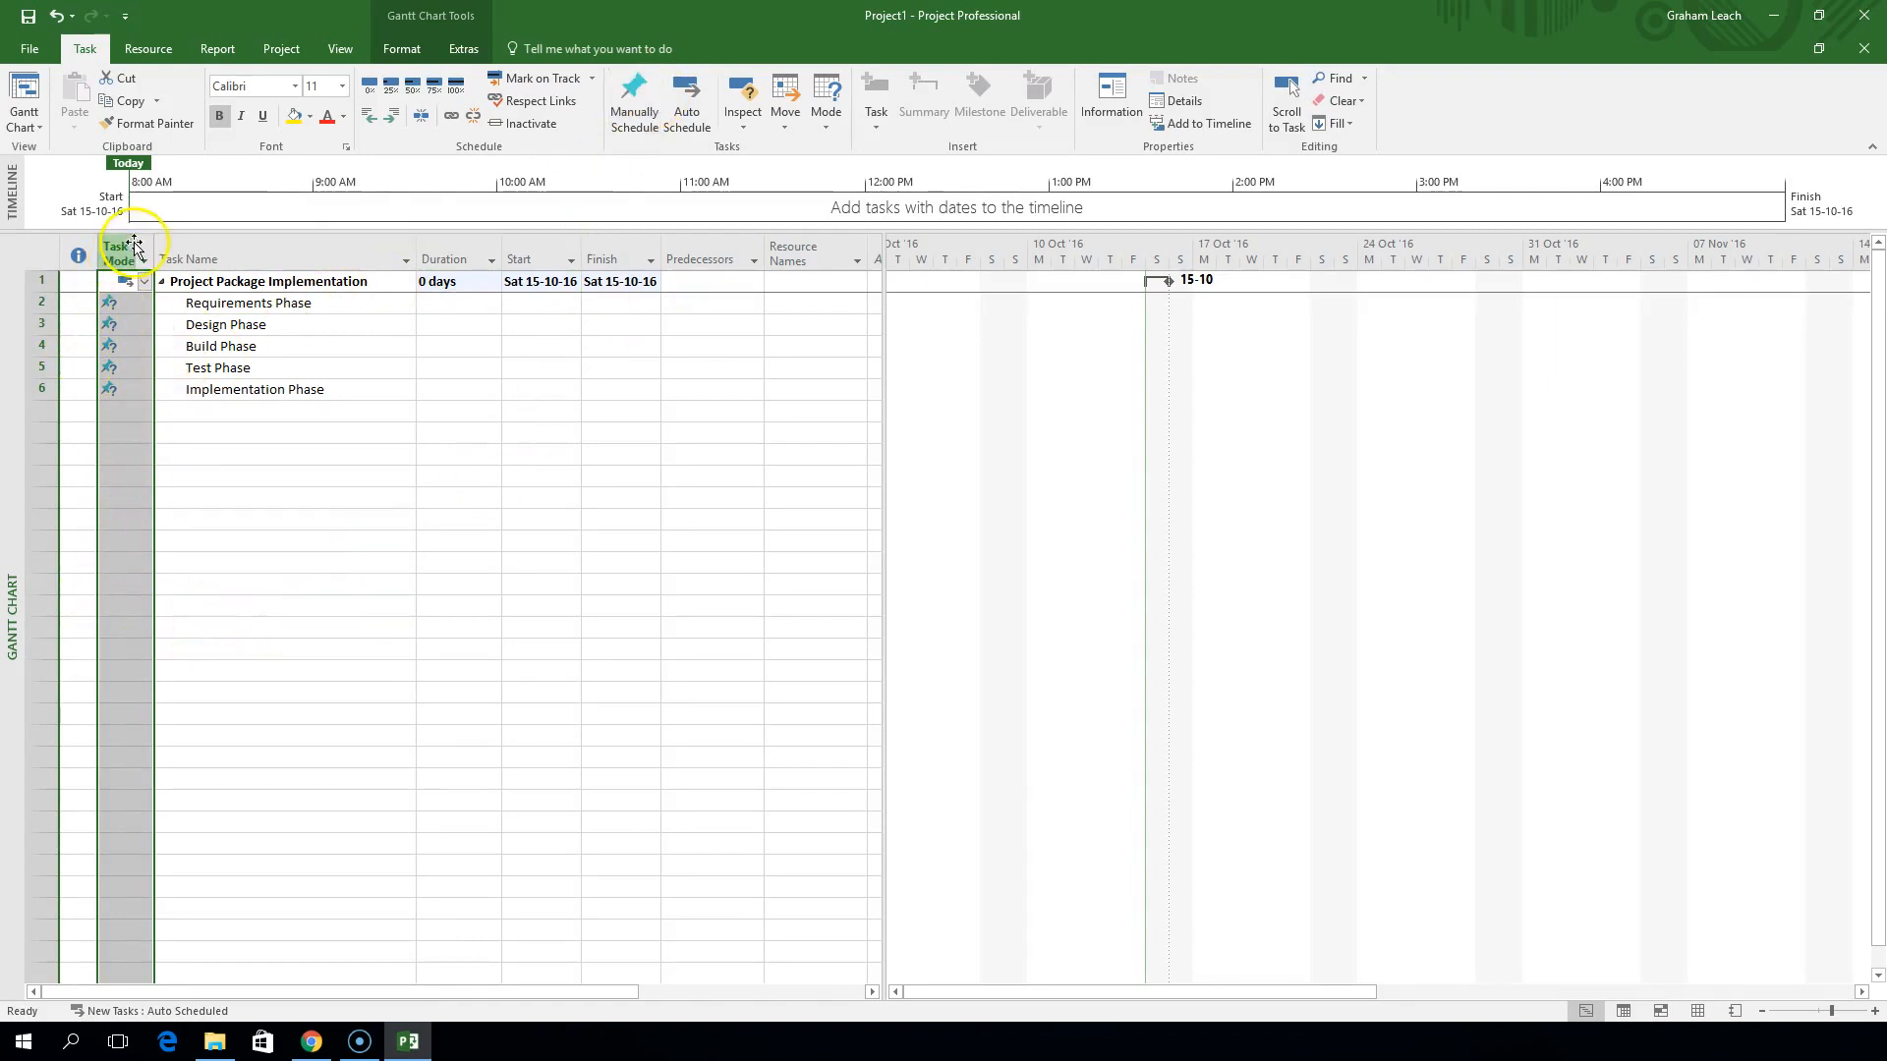
{"action": "left_click", "coordinate": [646, 132]}
{"action": "left_click", "coordinate": [693, 131]}
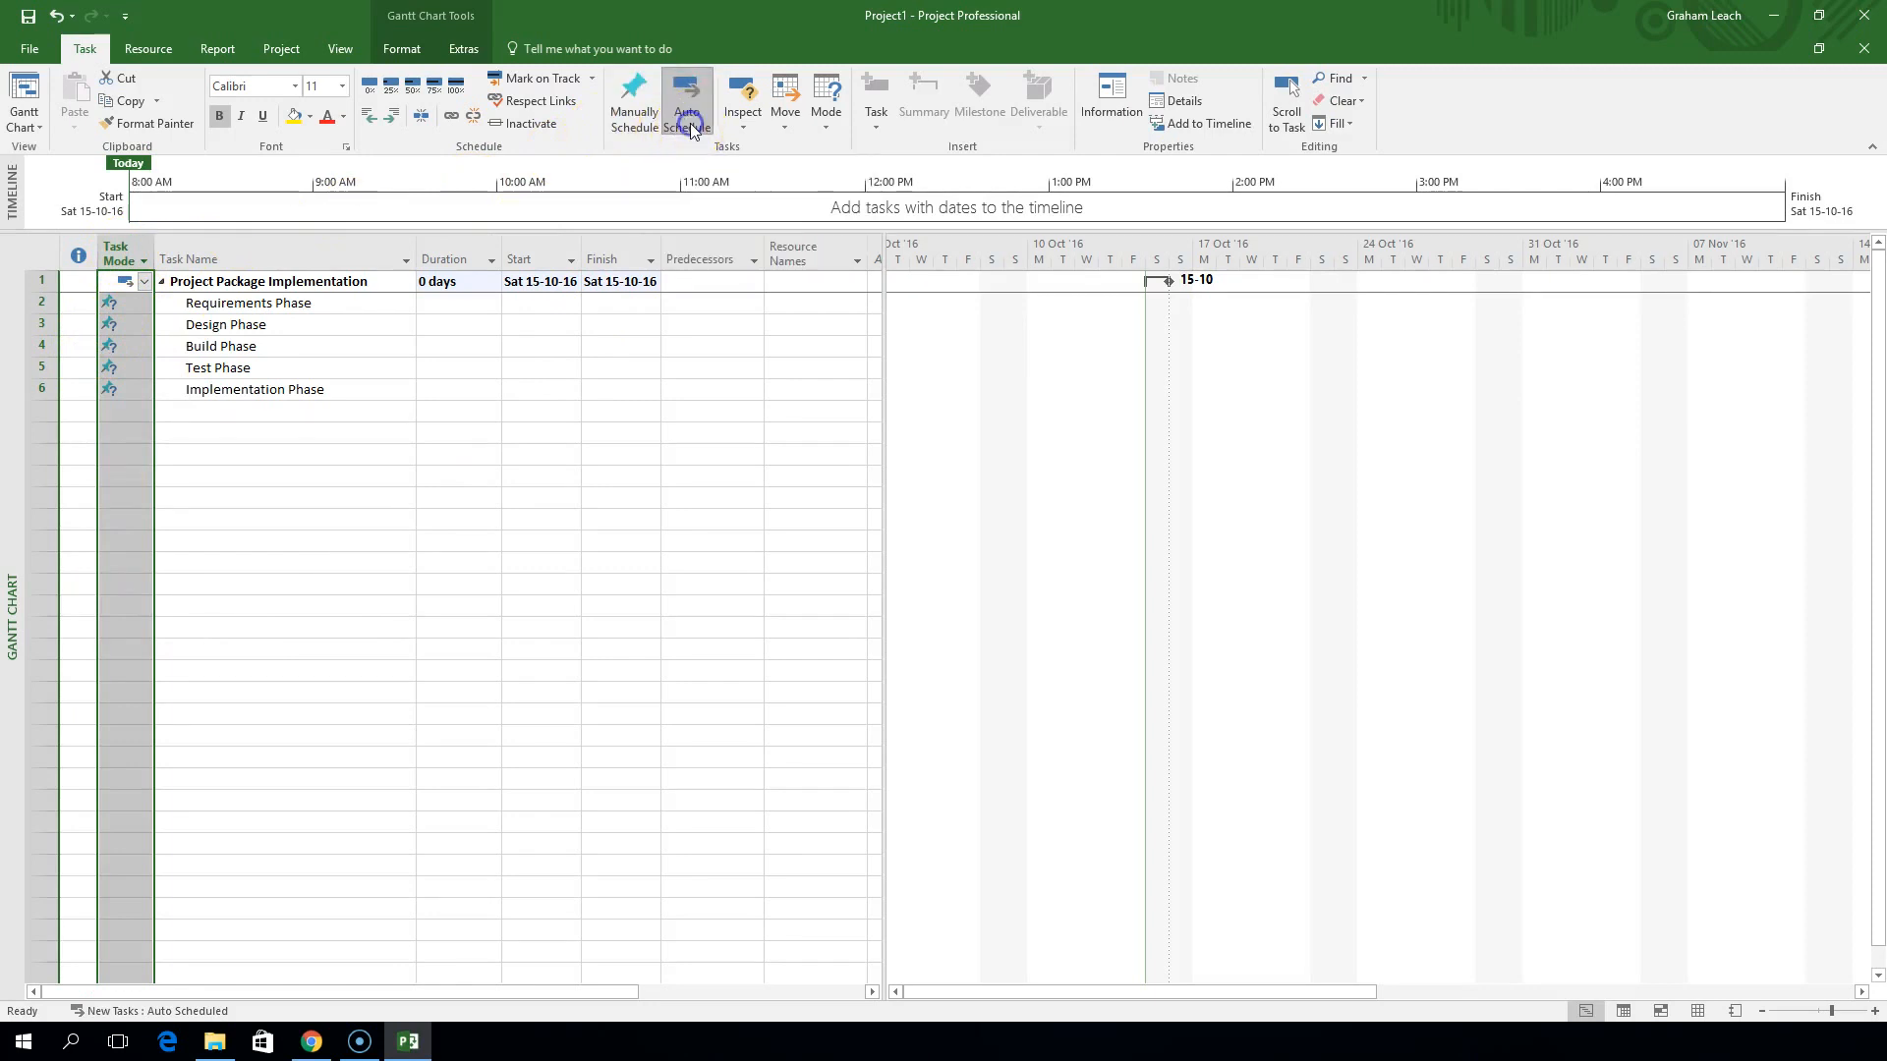
{"action": "left_click", "coordinate": [434, 709]}
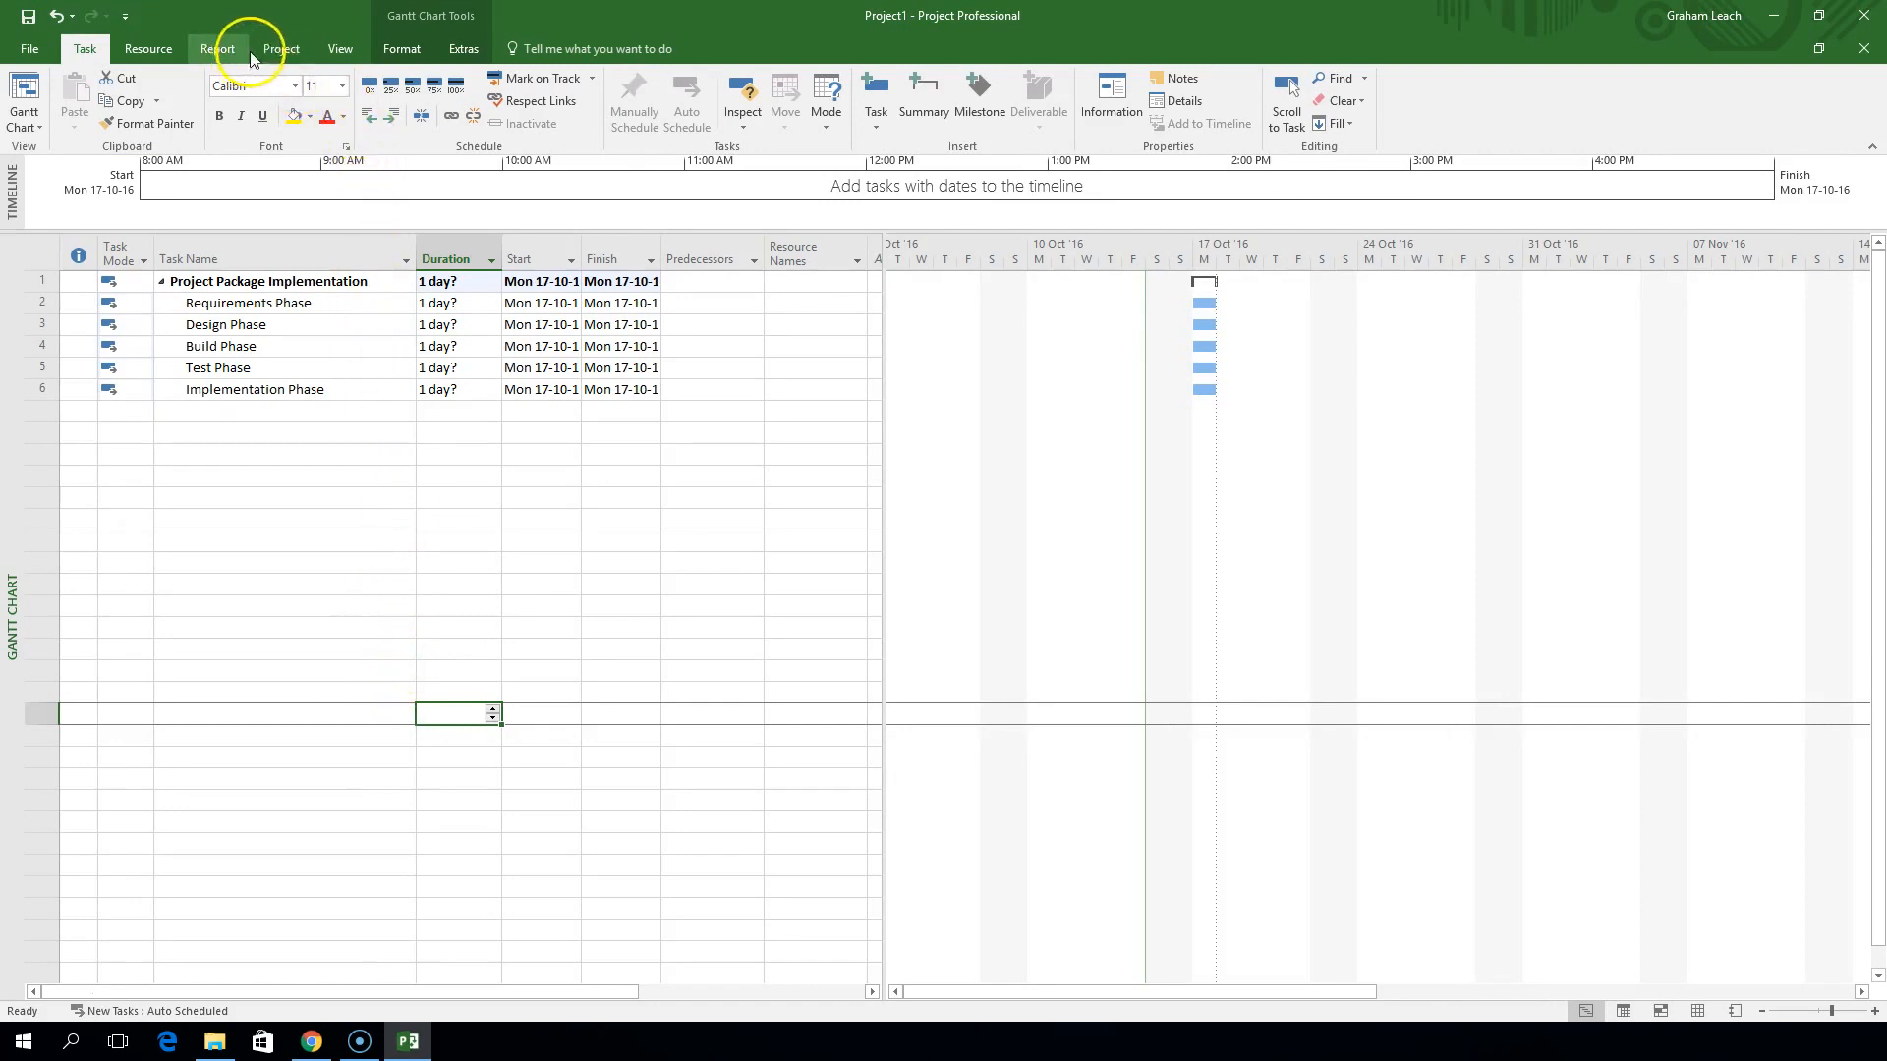
Set the project's start date to Mon 17-10-16 in the project information
{"action": "left_click", "coordinate": [285, 49]}
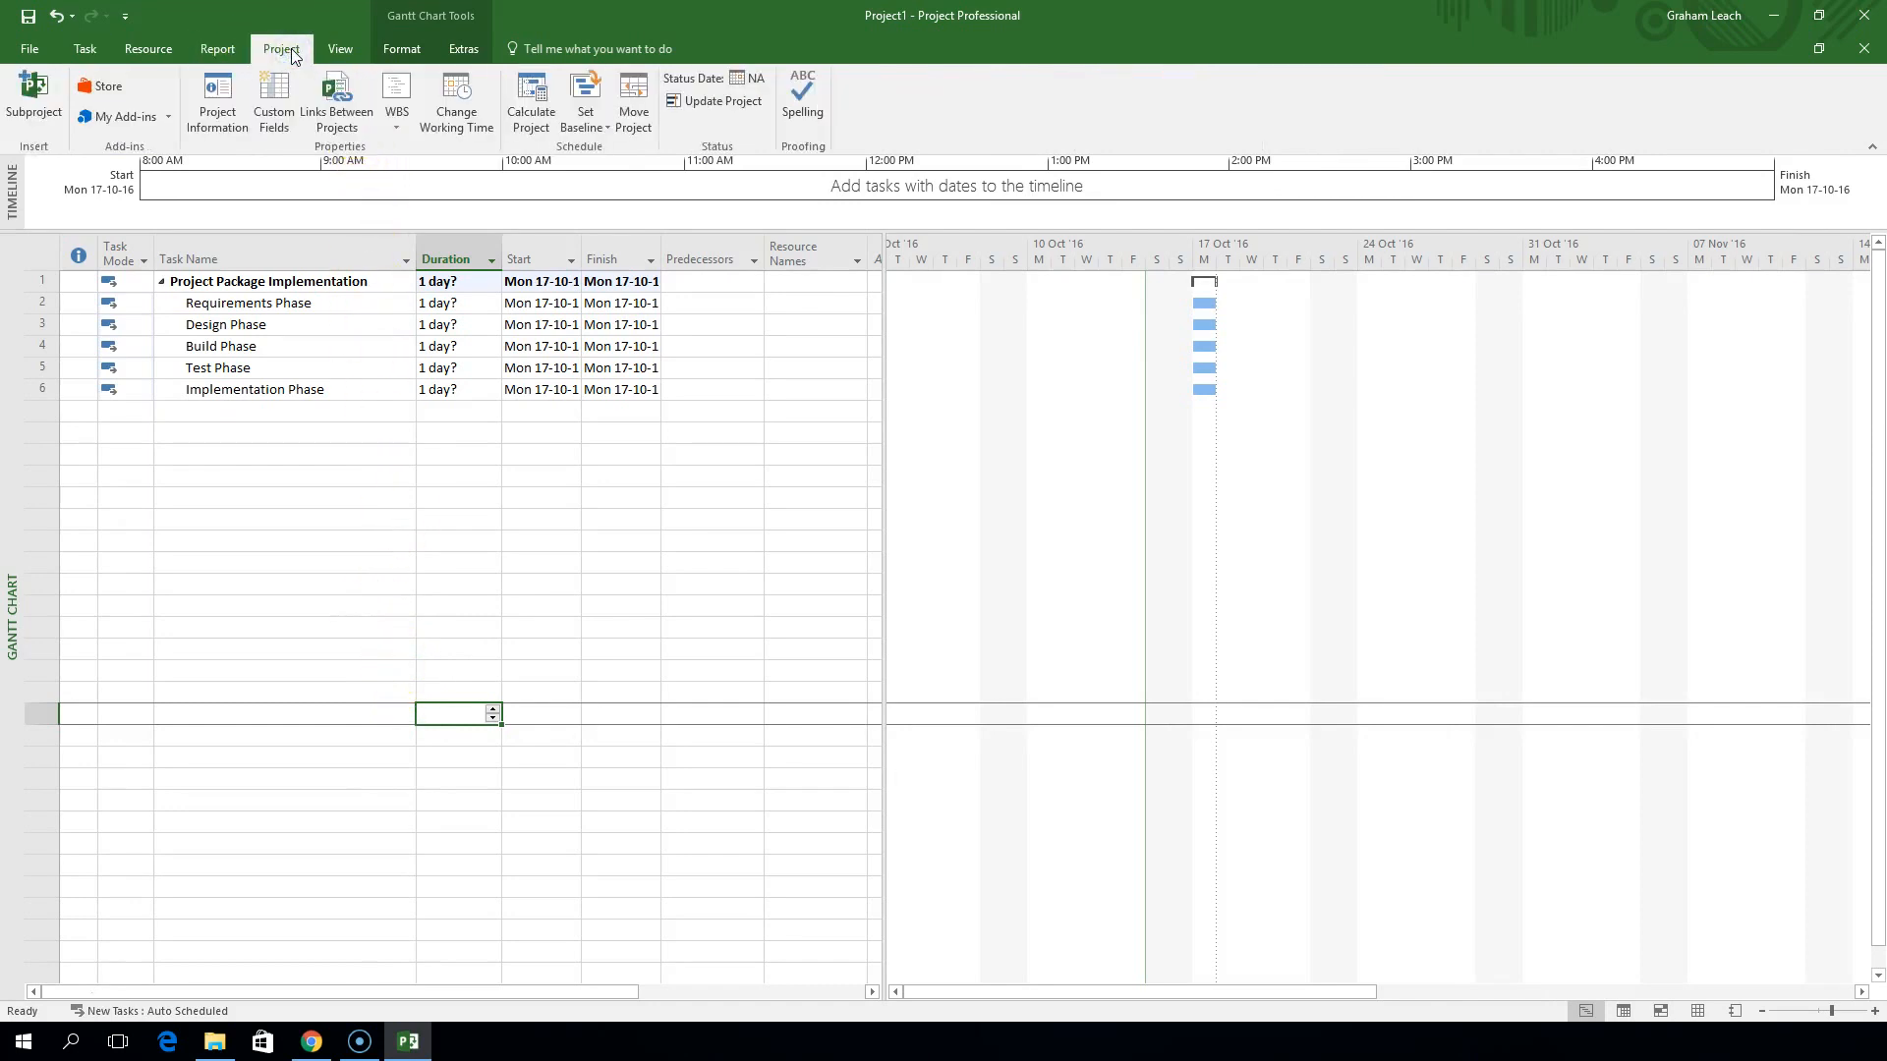
{"action": "left_click", "coordinate": [228, 119]}
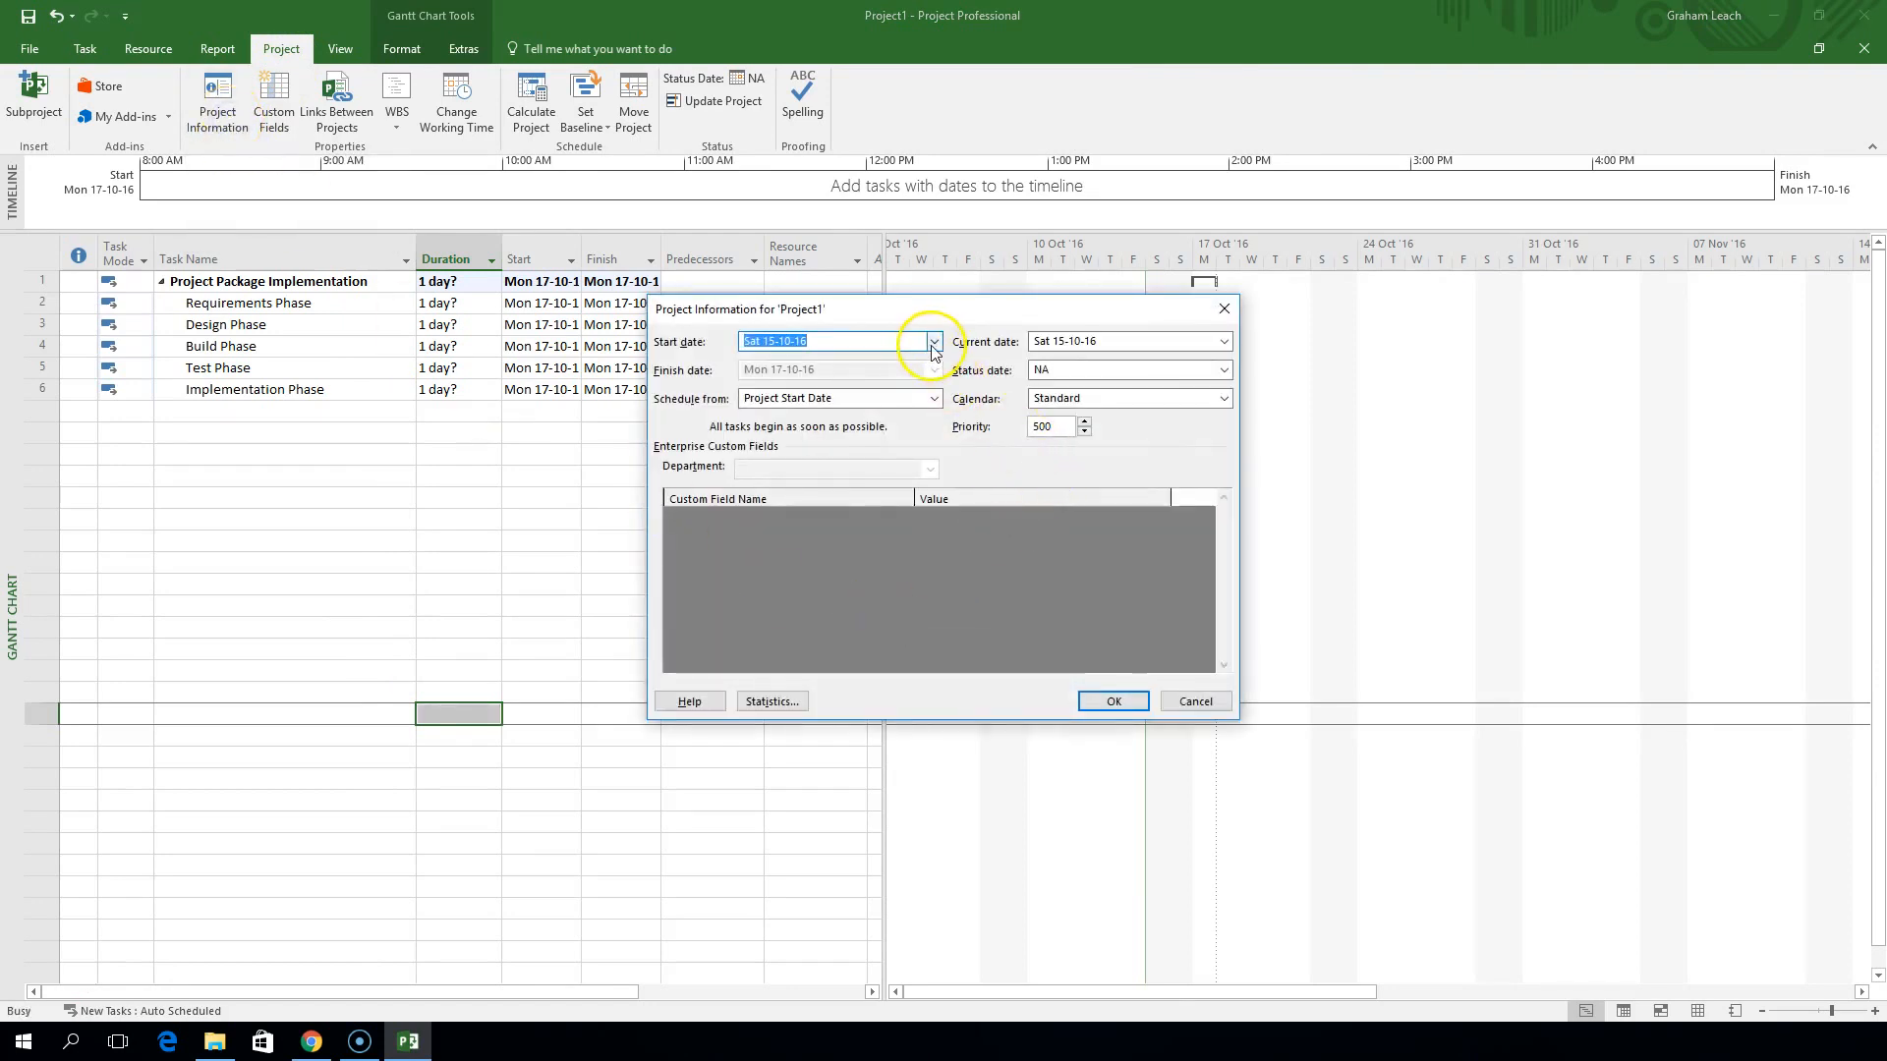
{"action": "left_click", "coordinate": [931, 344]}
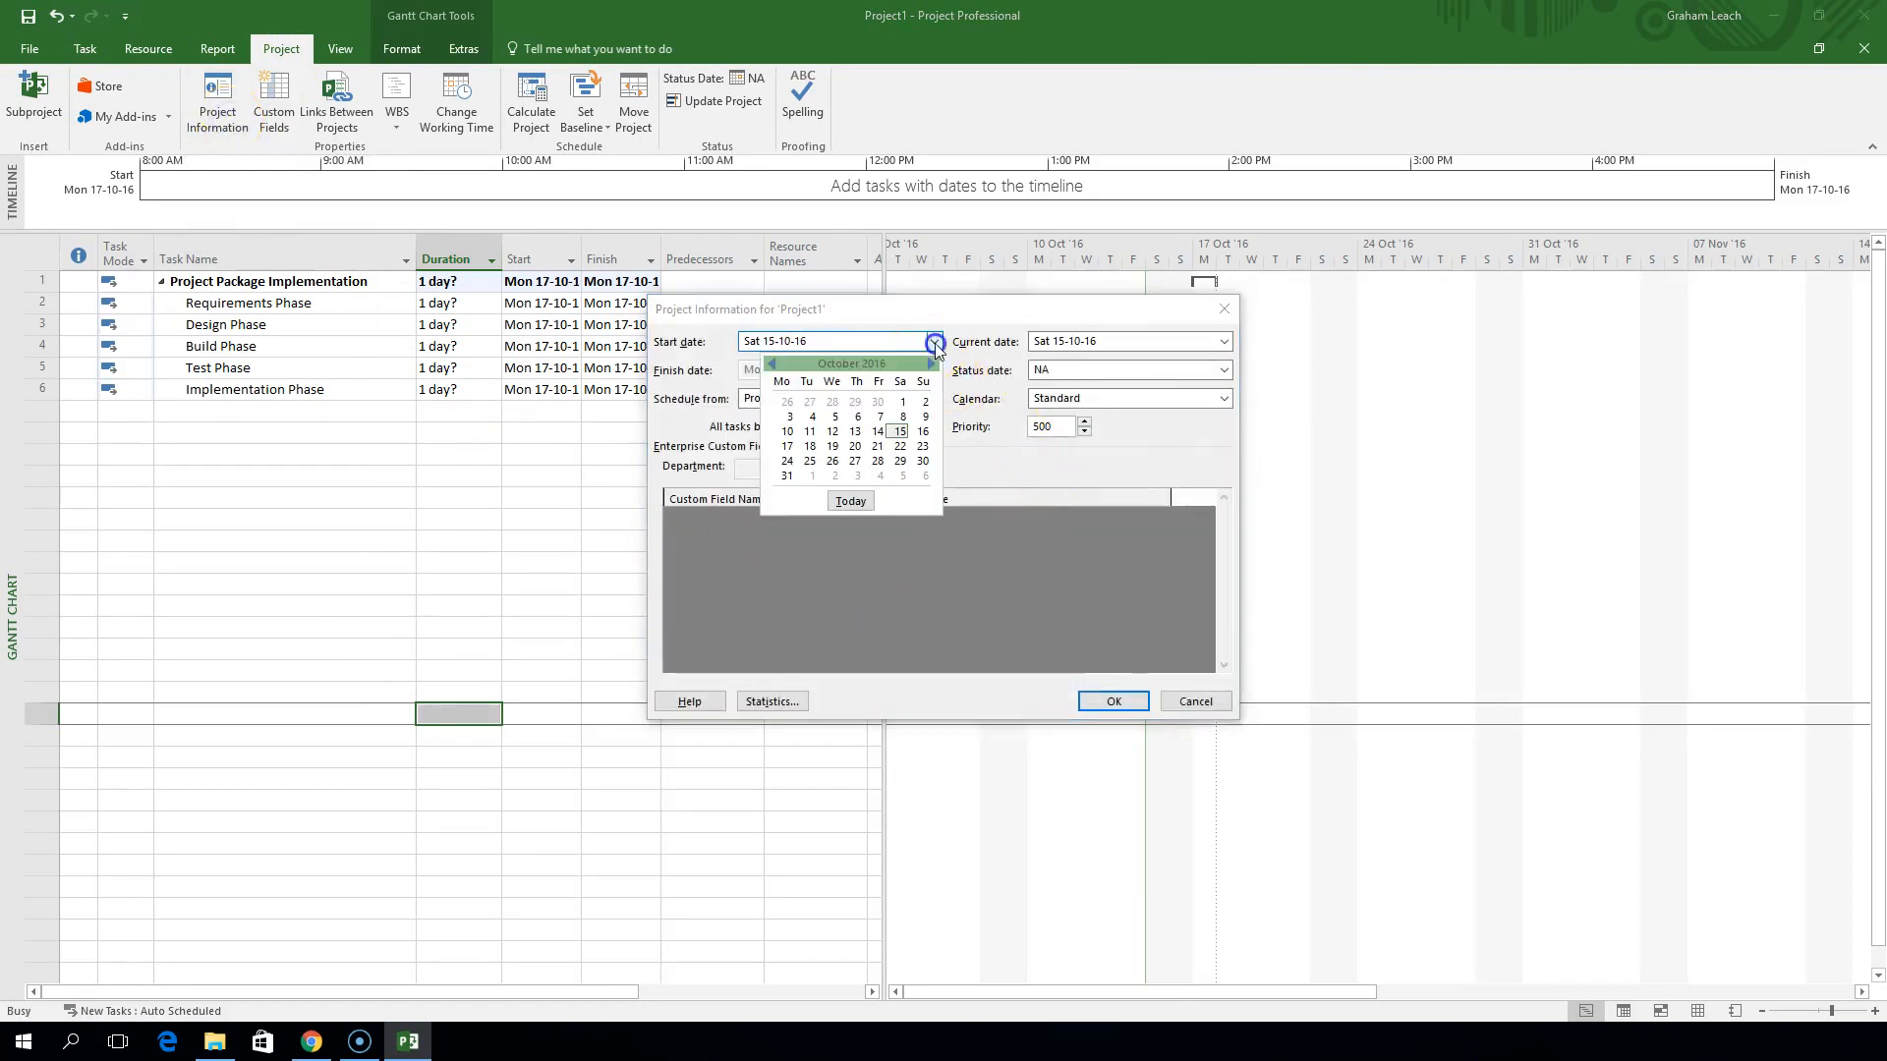
{"action": "left_click", "coordinate": [787, 448]}
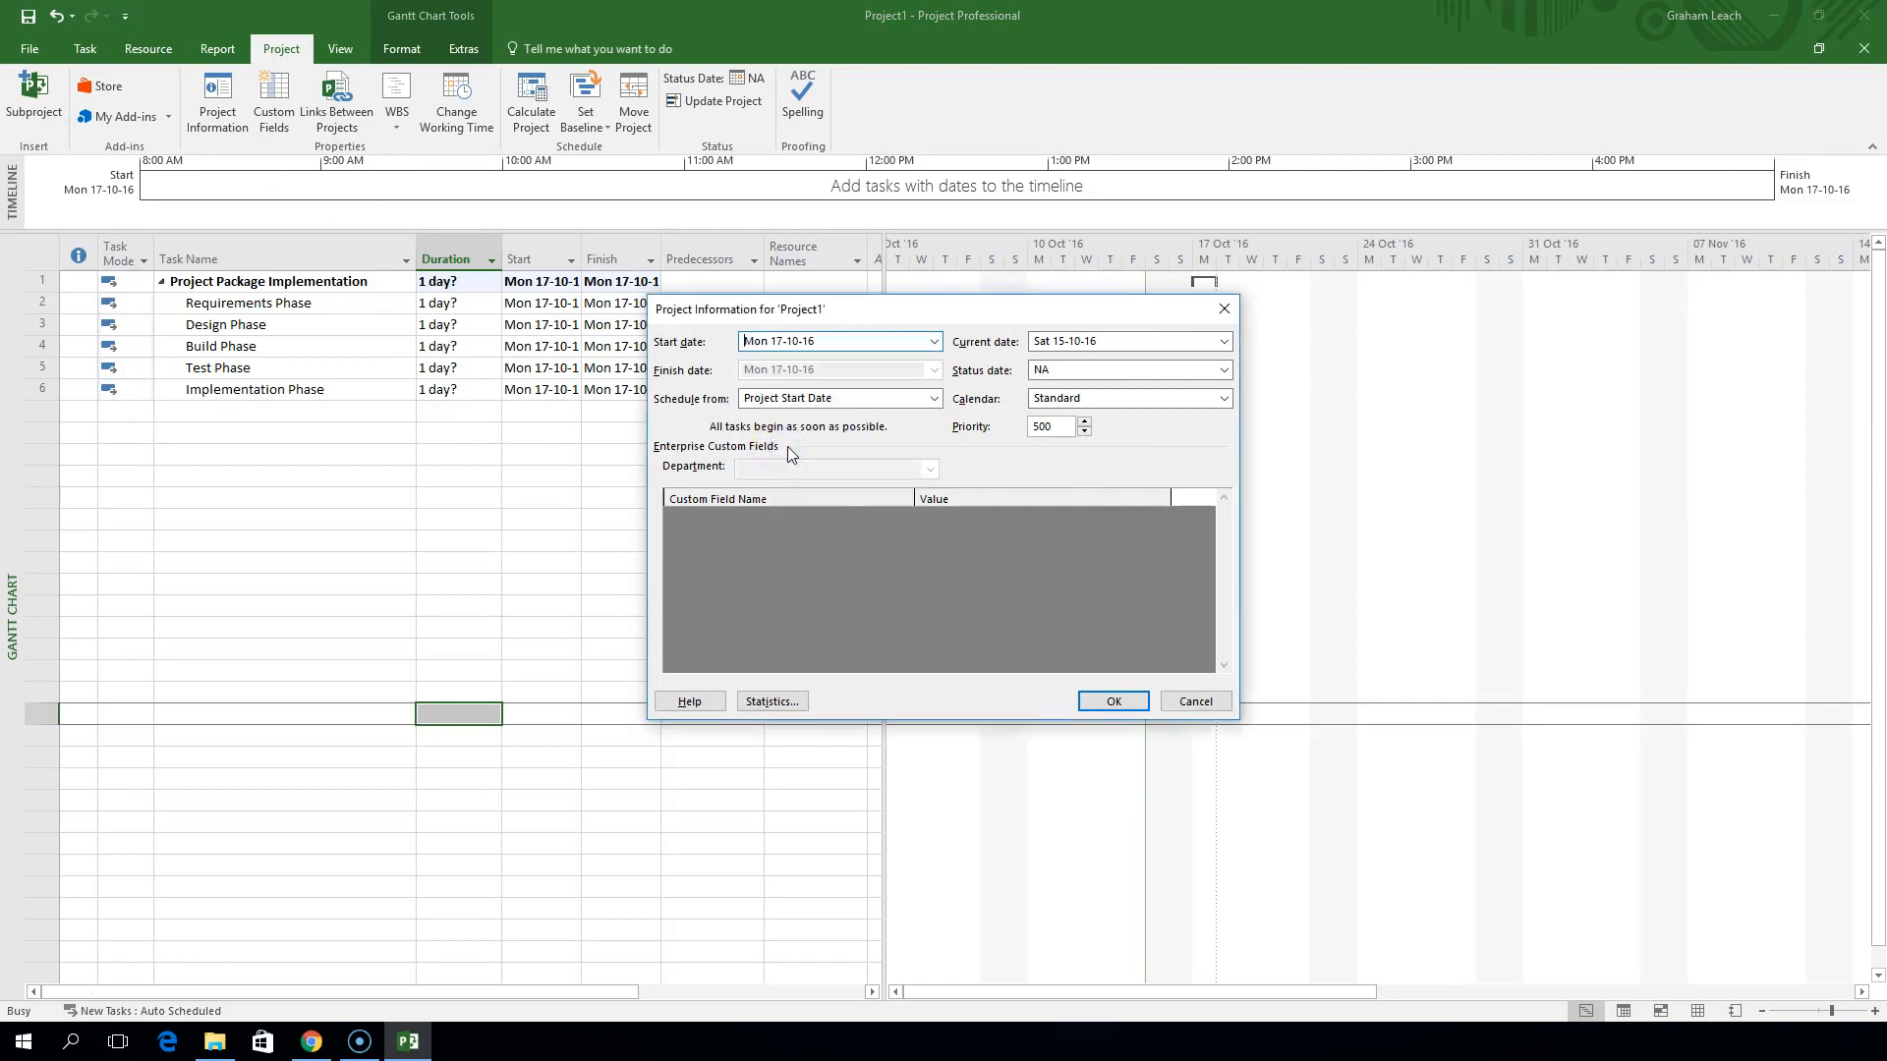
{"action": "left_click", "coordinate": [1110, 702]}
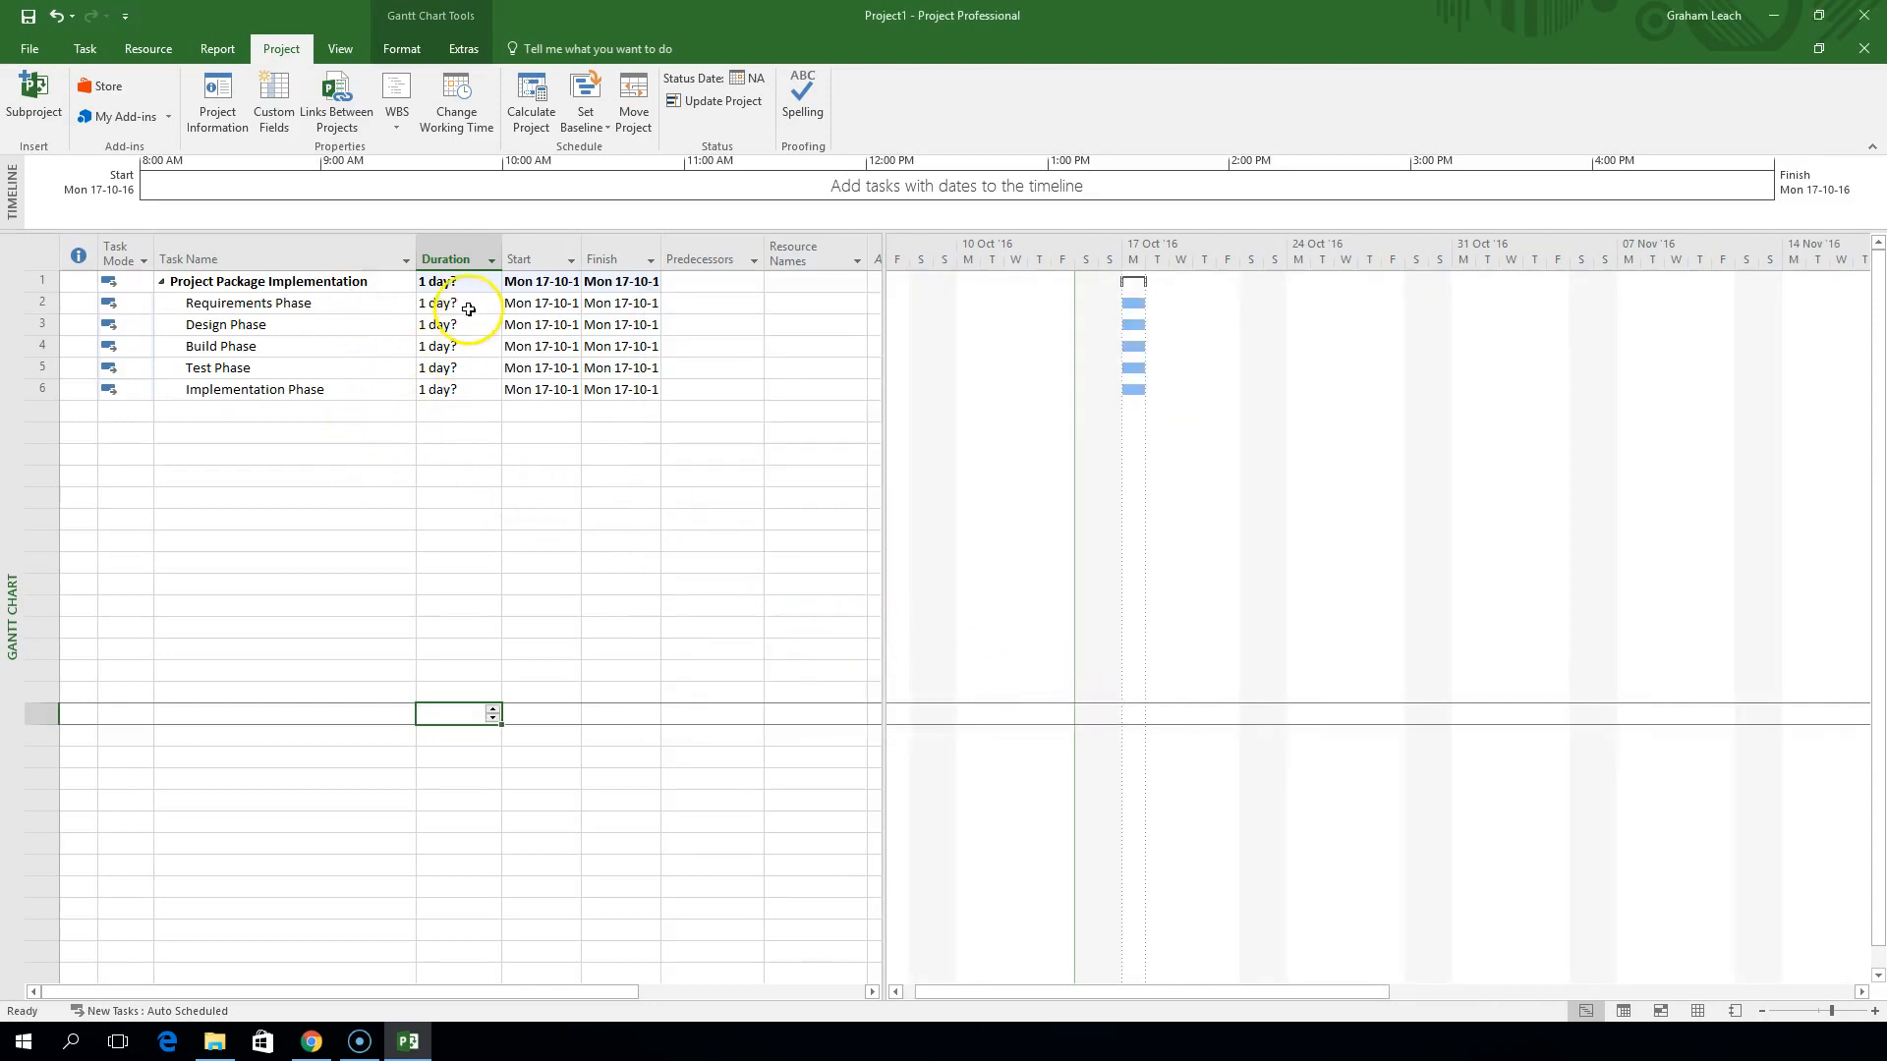
Fit the Start and Finish column widths to their dates
{"action": "double_click", "coordinate": [580, 245]}
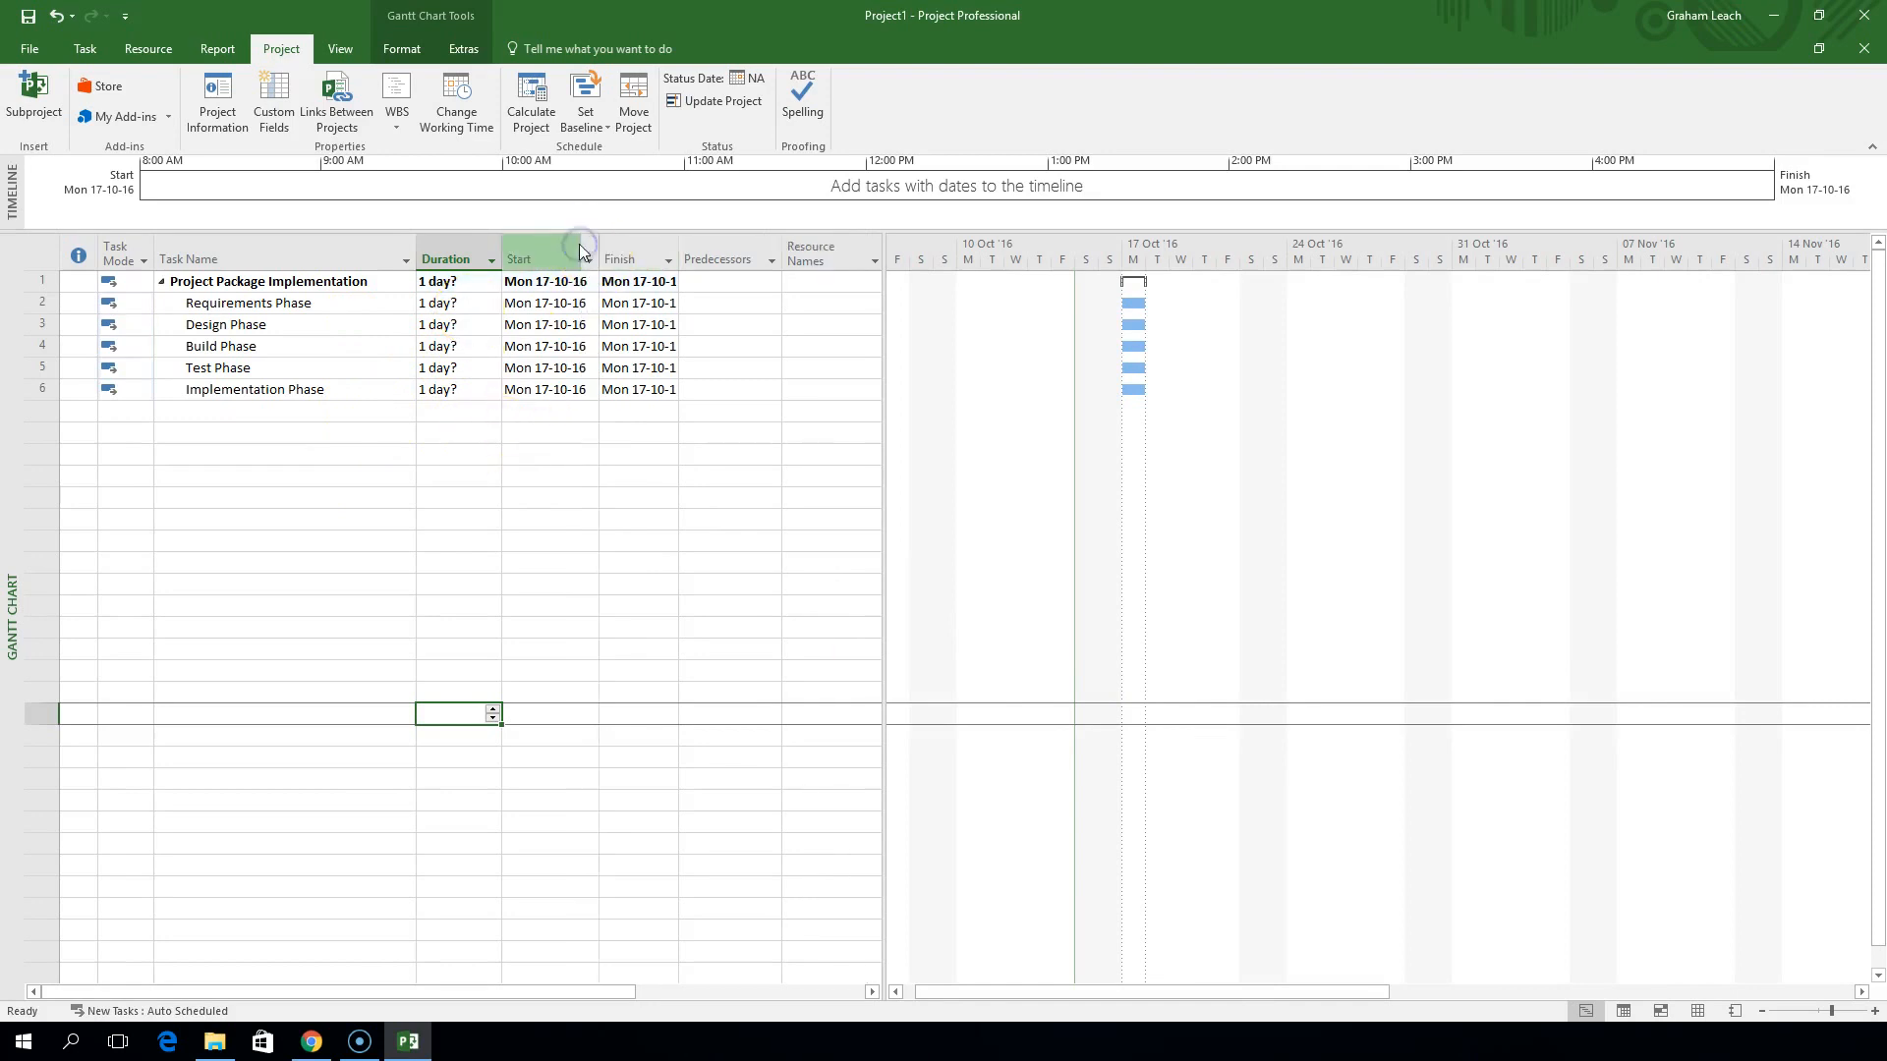
{"action": "double_click", "coordinate": [678, 252]}
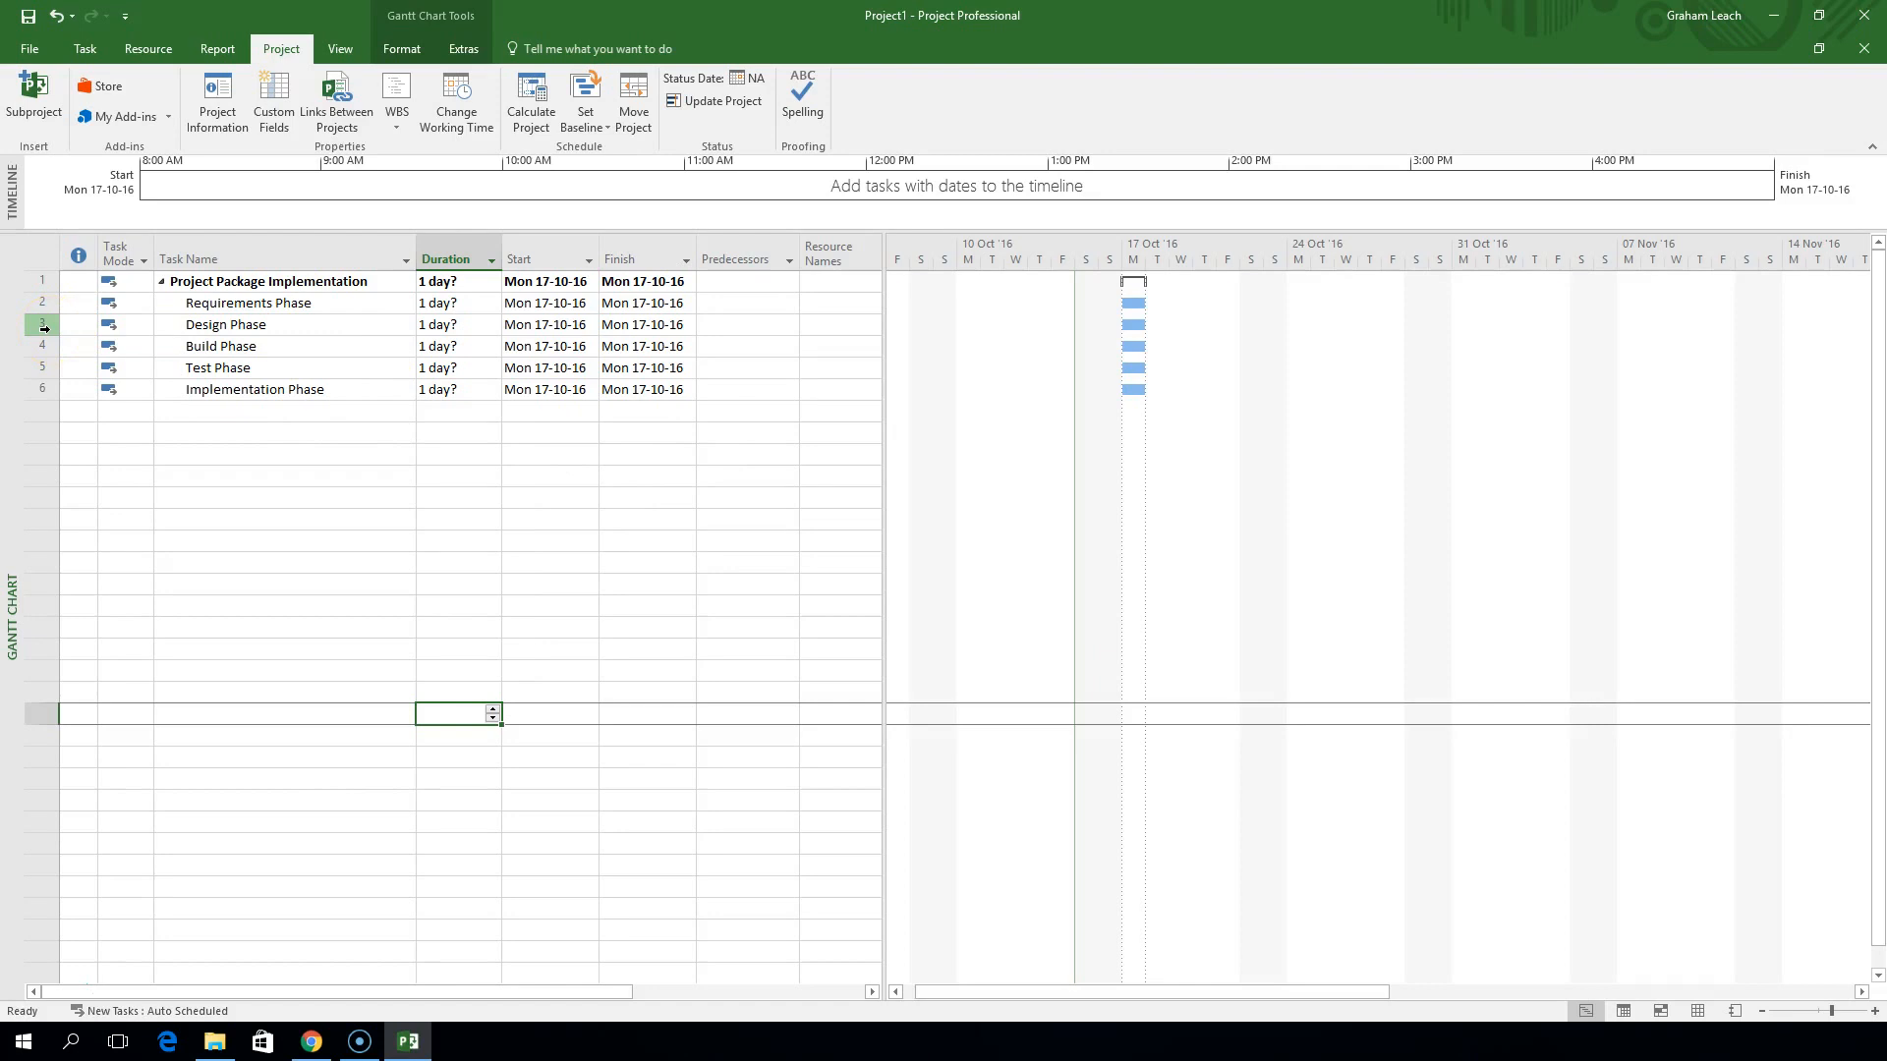
Insert two new placeholder tasks between Requirements Phase and Design Phase
{"action": "left_click", "coordinate": [229, 324]}
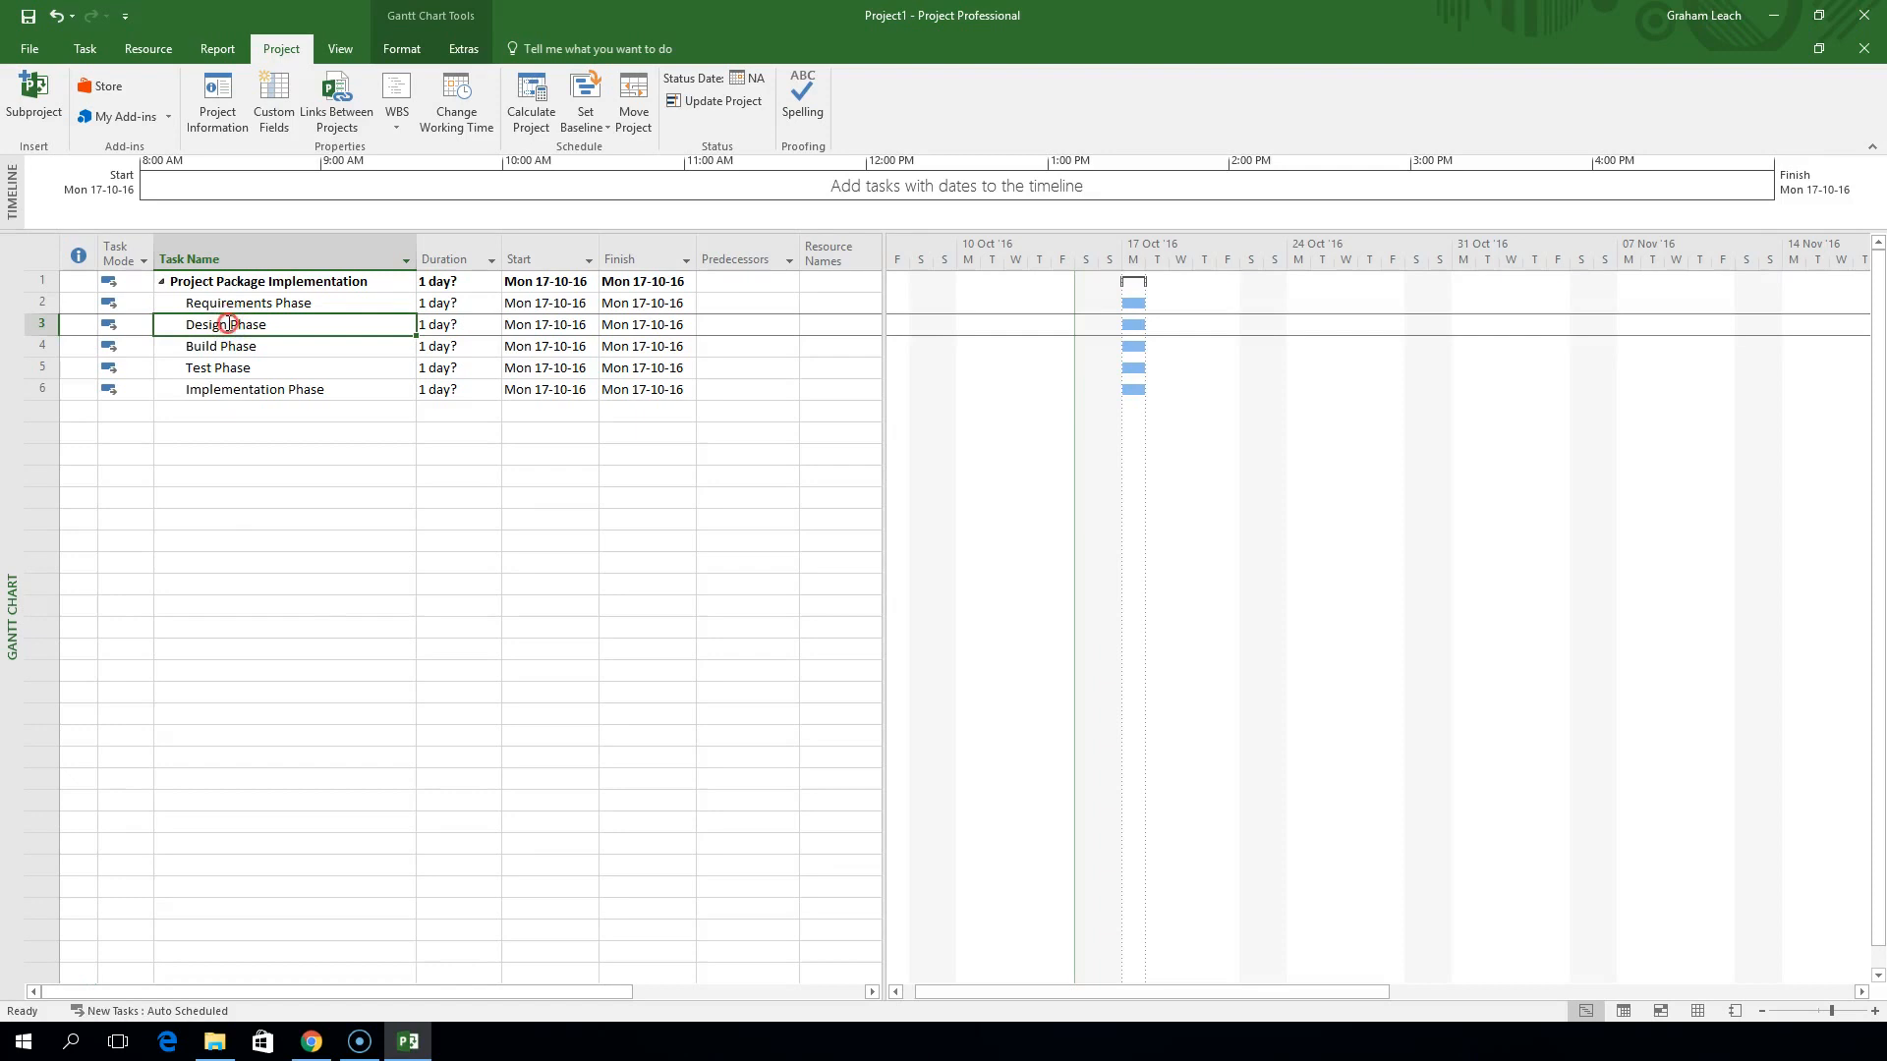
{"action": "right_click", "coordinate": [229, 324]}
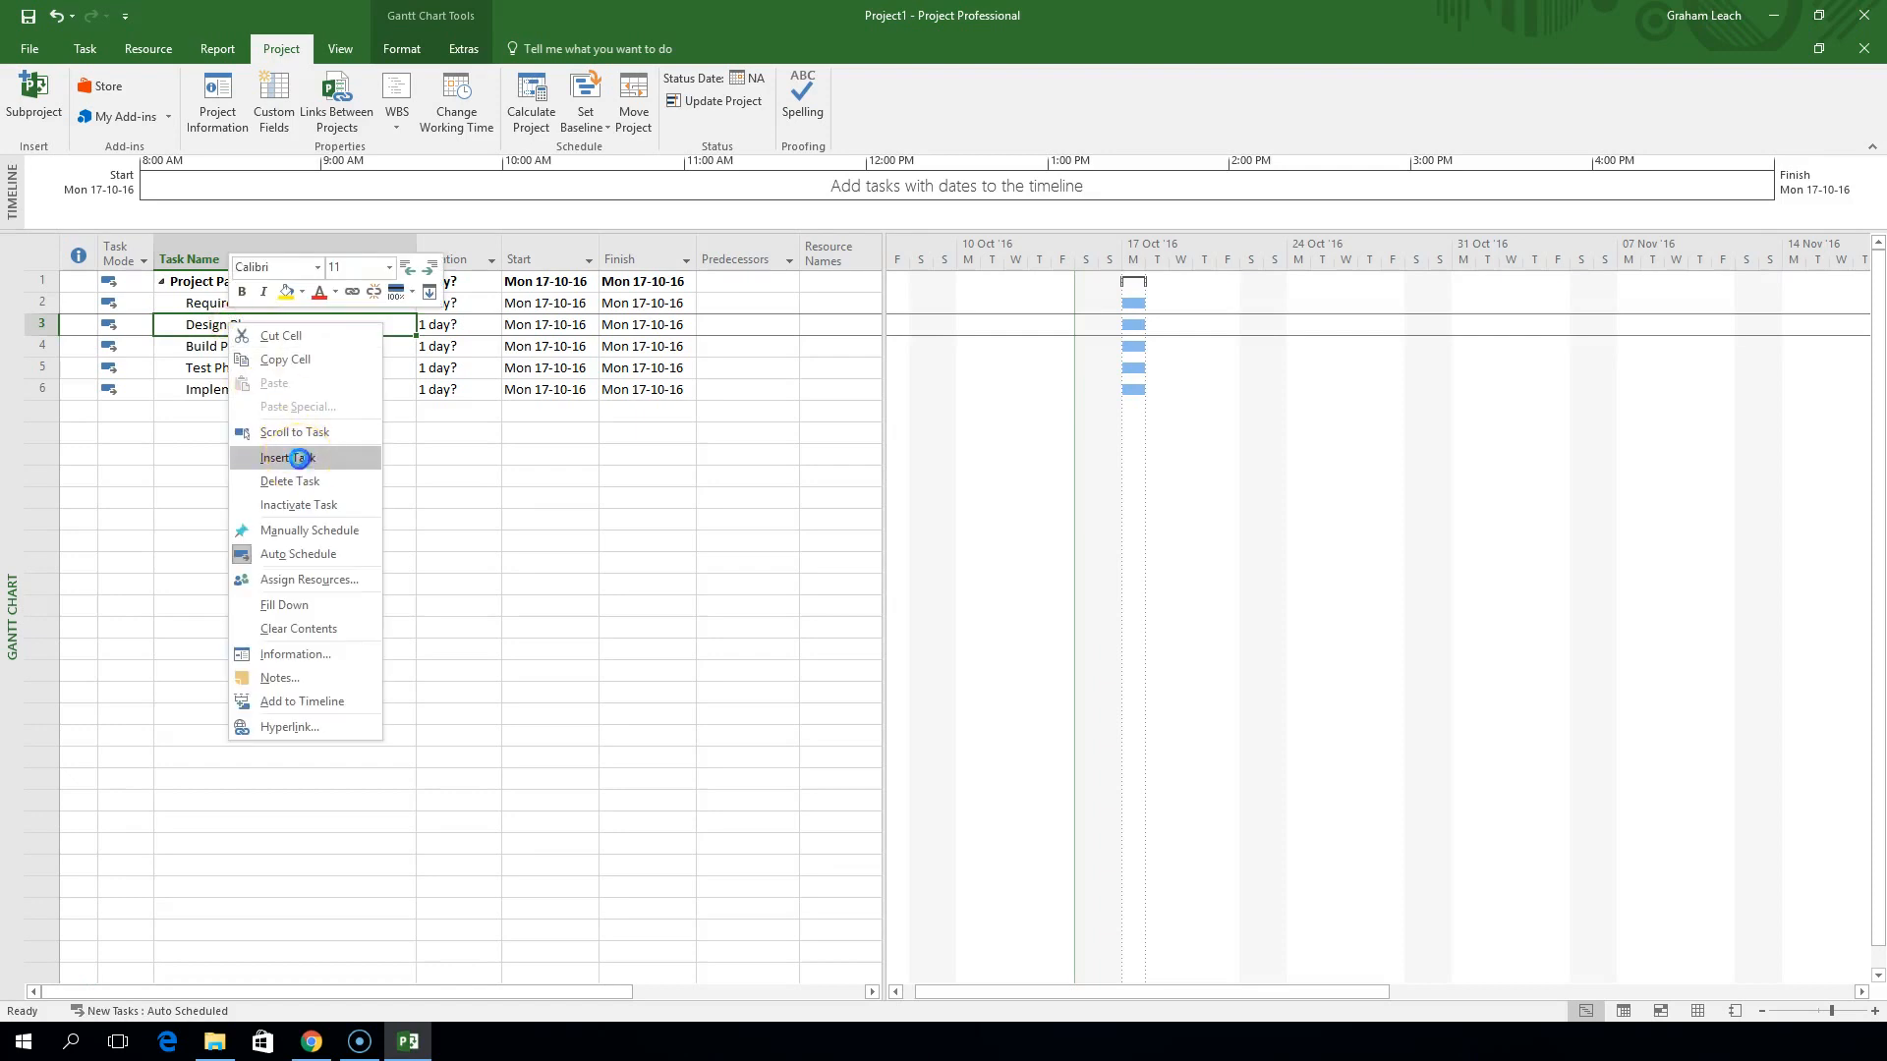
{"action": "left_click", "coordinate": [298, 459]}
{"action": "right_click", "coordinate": [283, 328]}
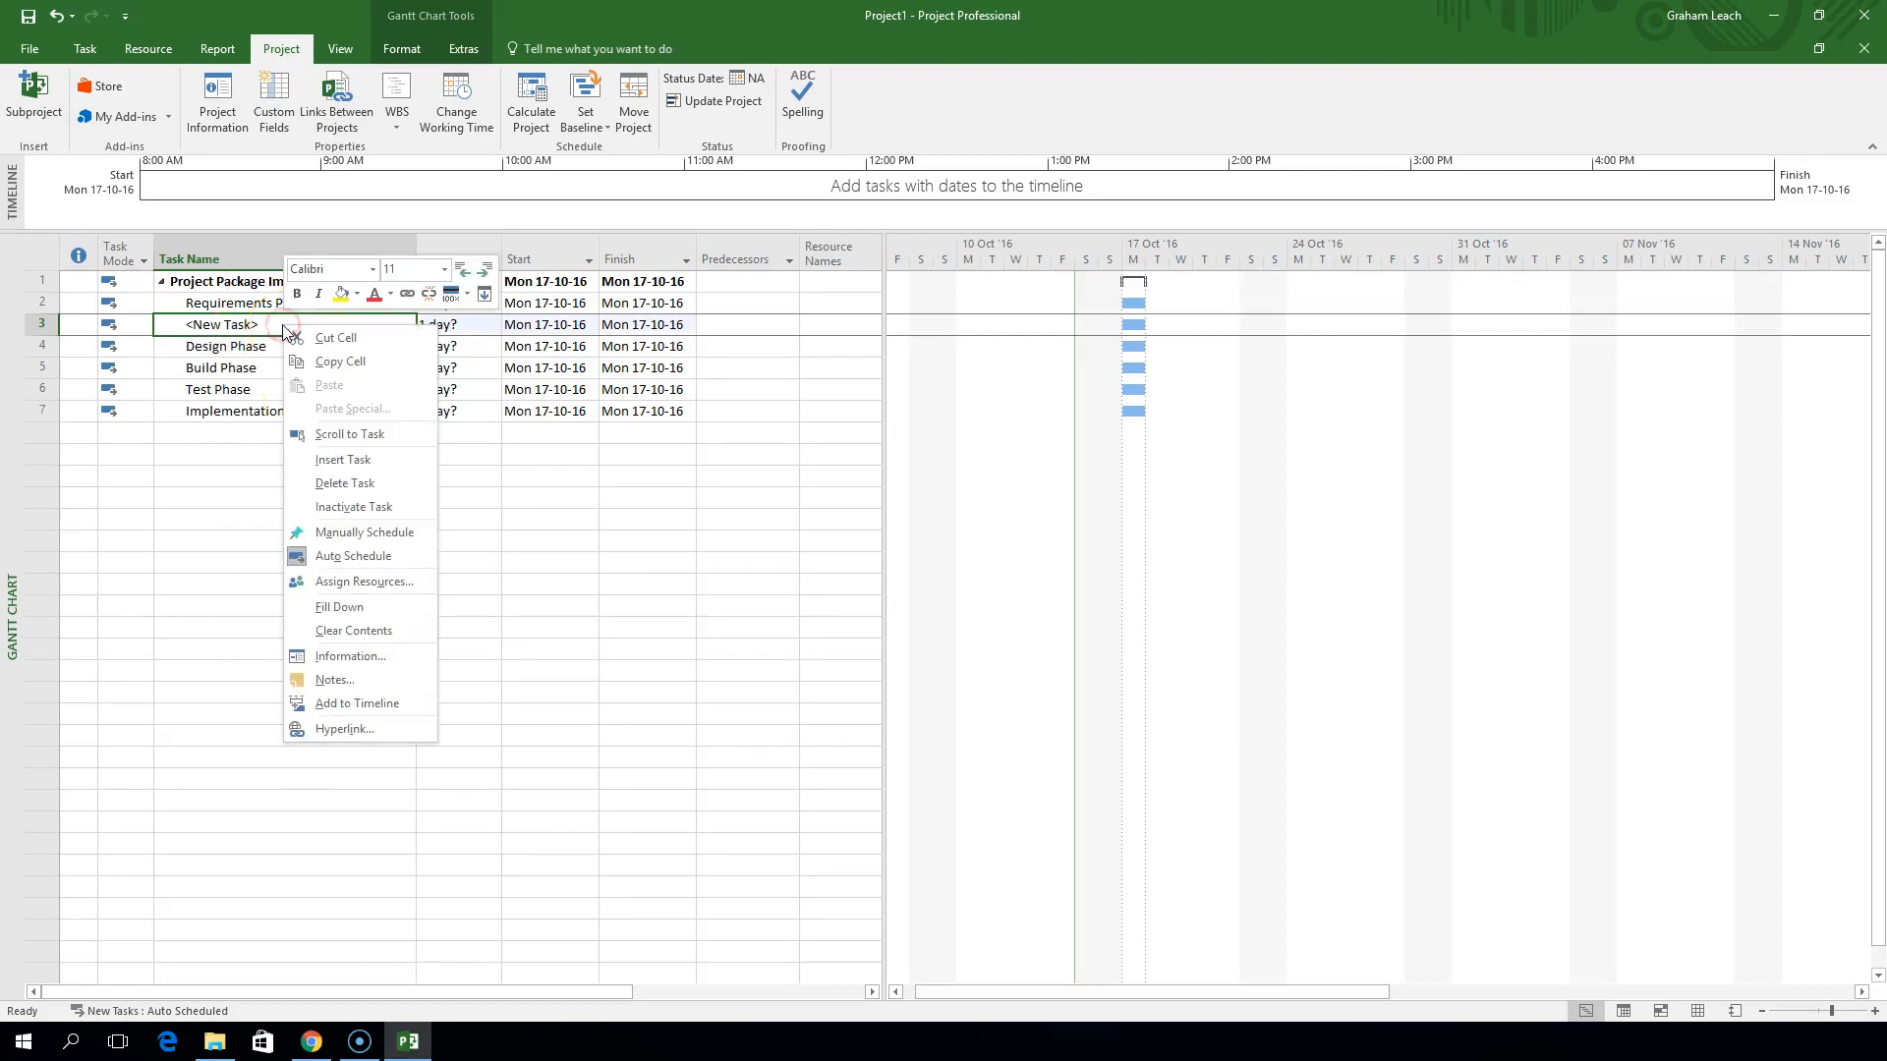
{"action": "left_click", "coordinate": [339, 459]}
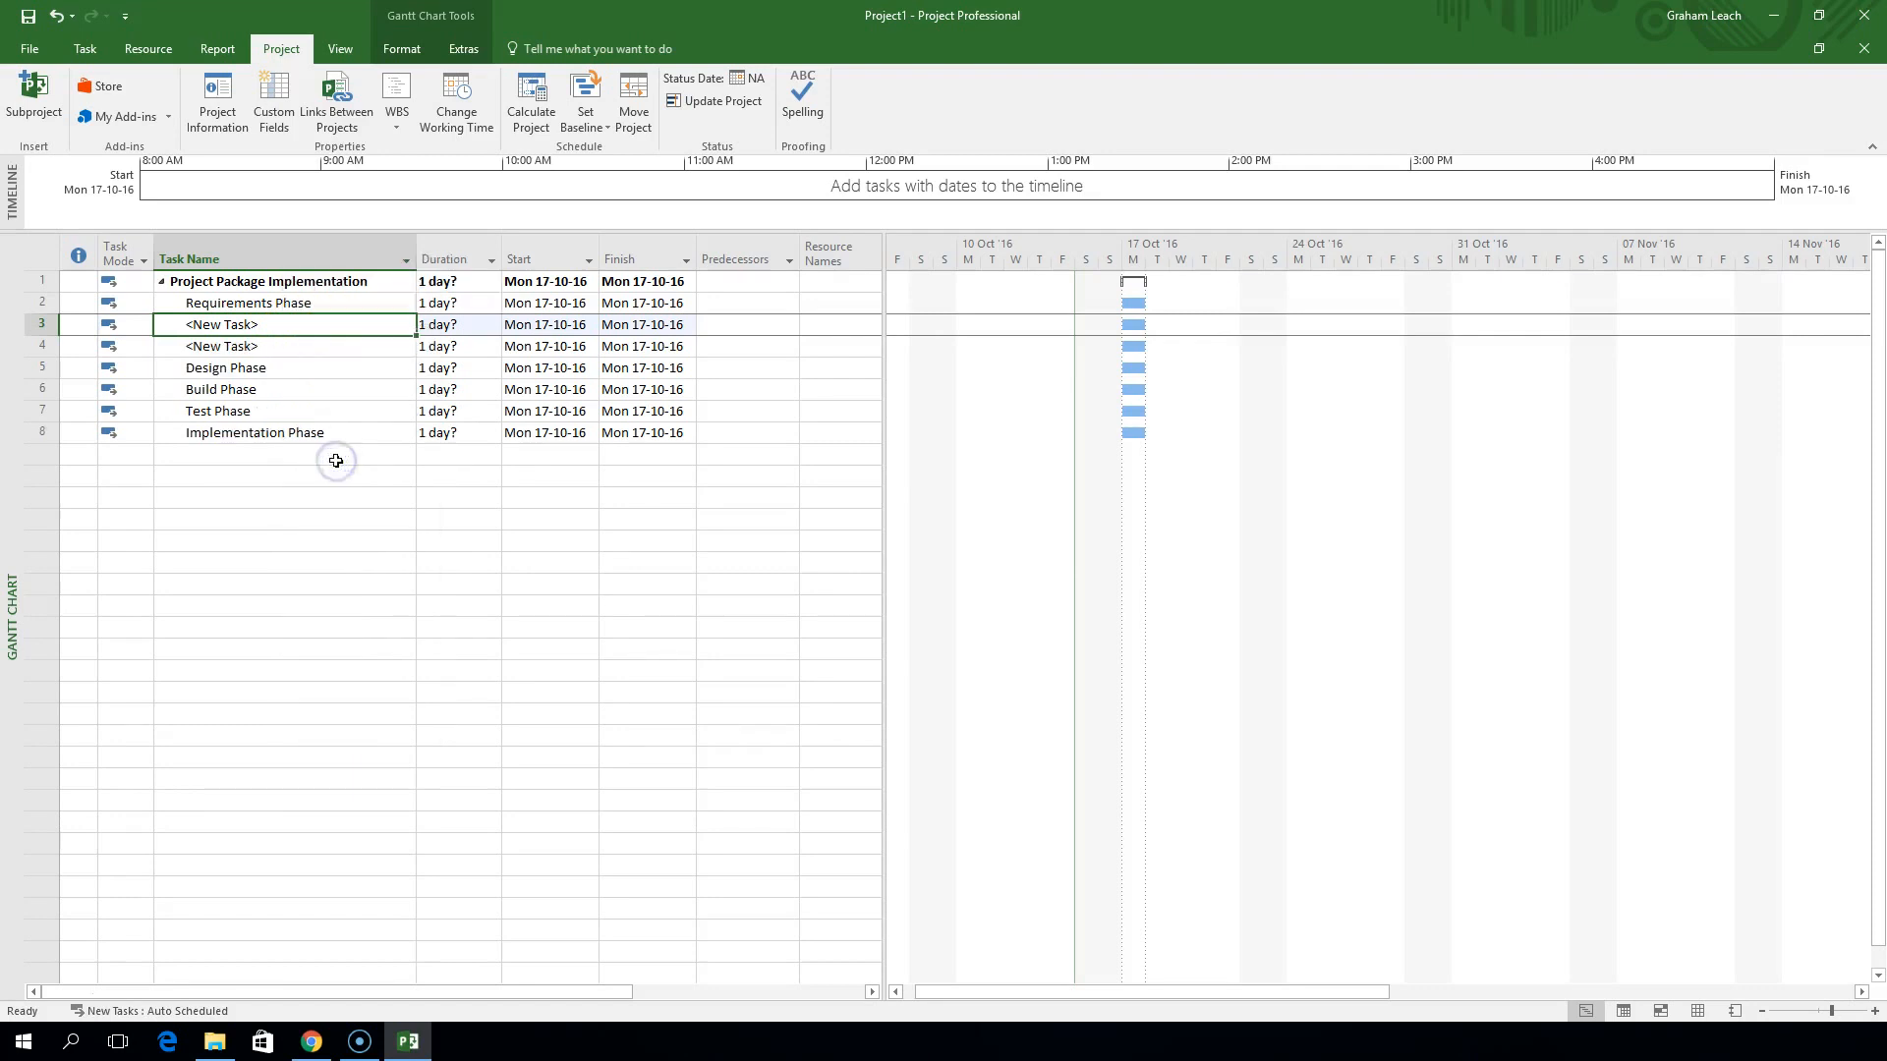
Insert three more placeholder tasks directly below Requirements Phase
{"action": "left_click", "coordinate": [87, 49]}
{"action": "left_click", "coordinate": [870, 127]}
{"action": "left_click", "coordinate": [879, 153]}
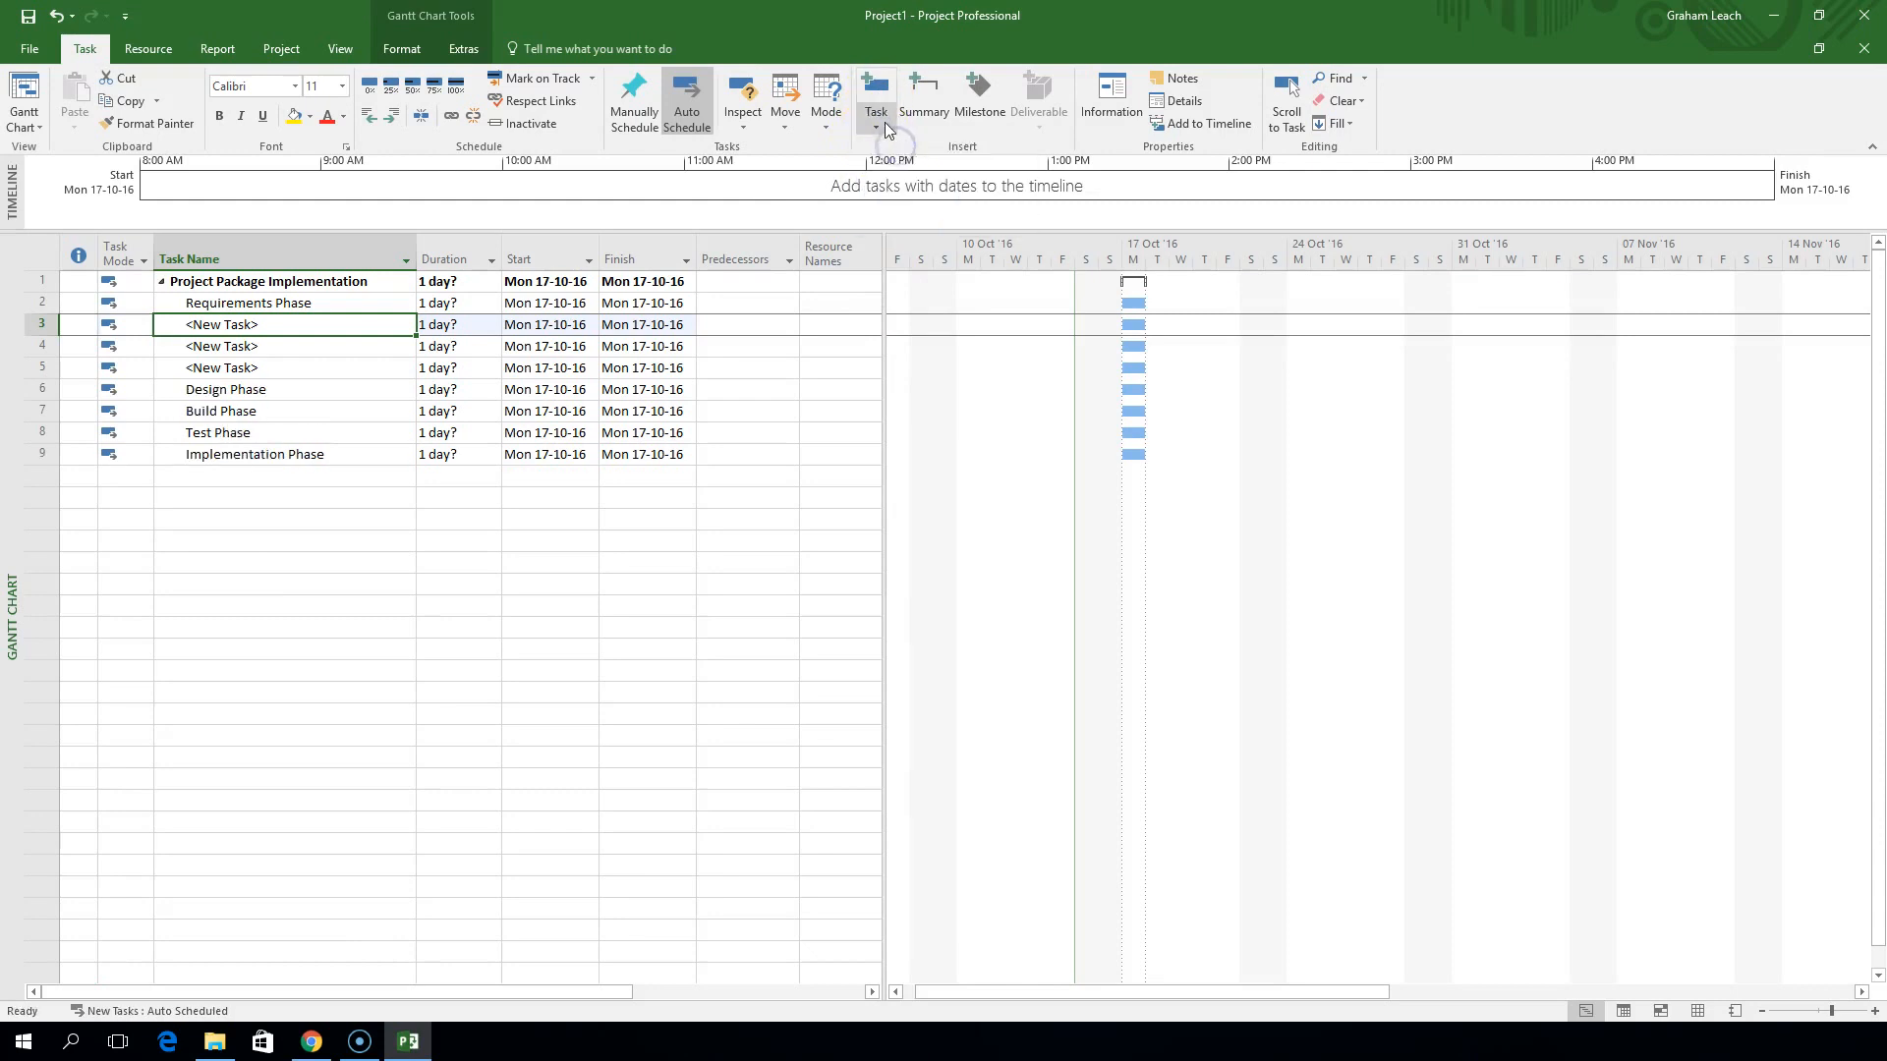
{"action": "left_click", "coordinate": [876, 128]}
{"action": "left_click", "coordinate": [890, 154]}
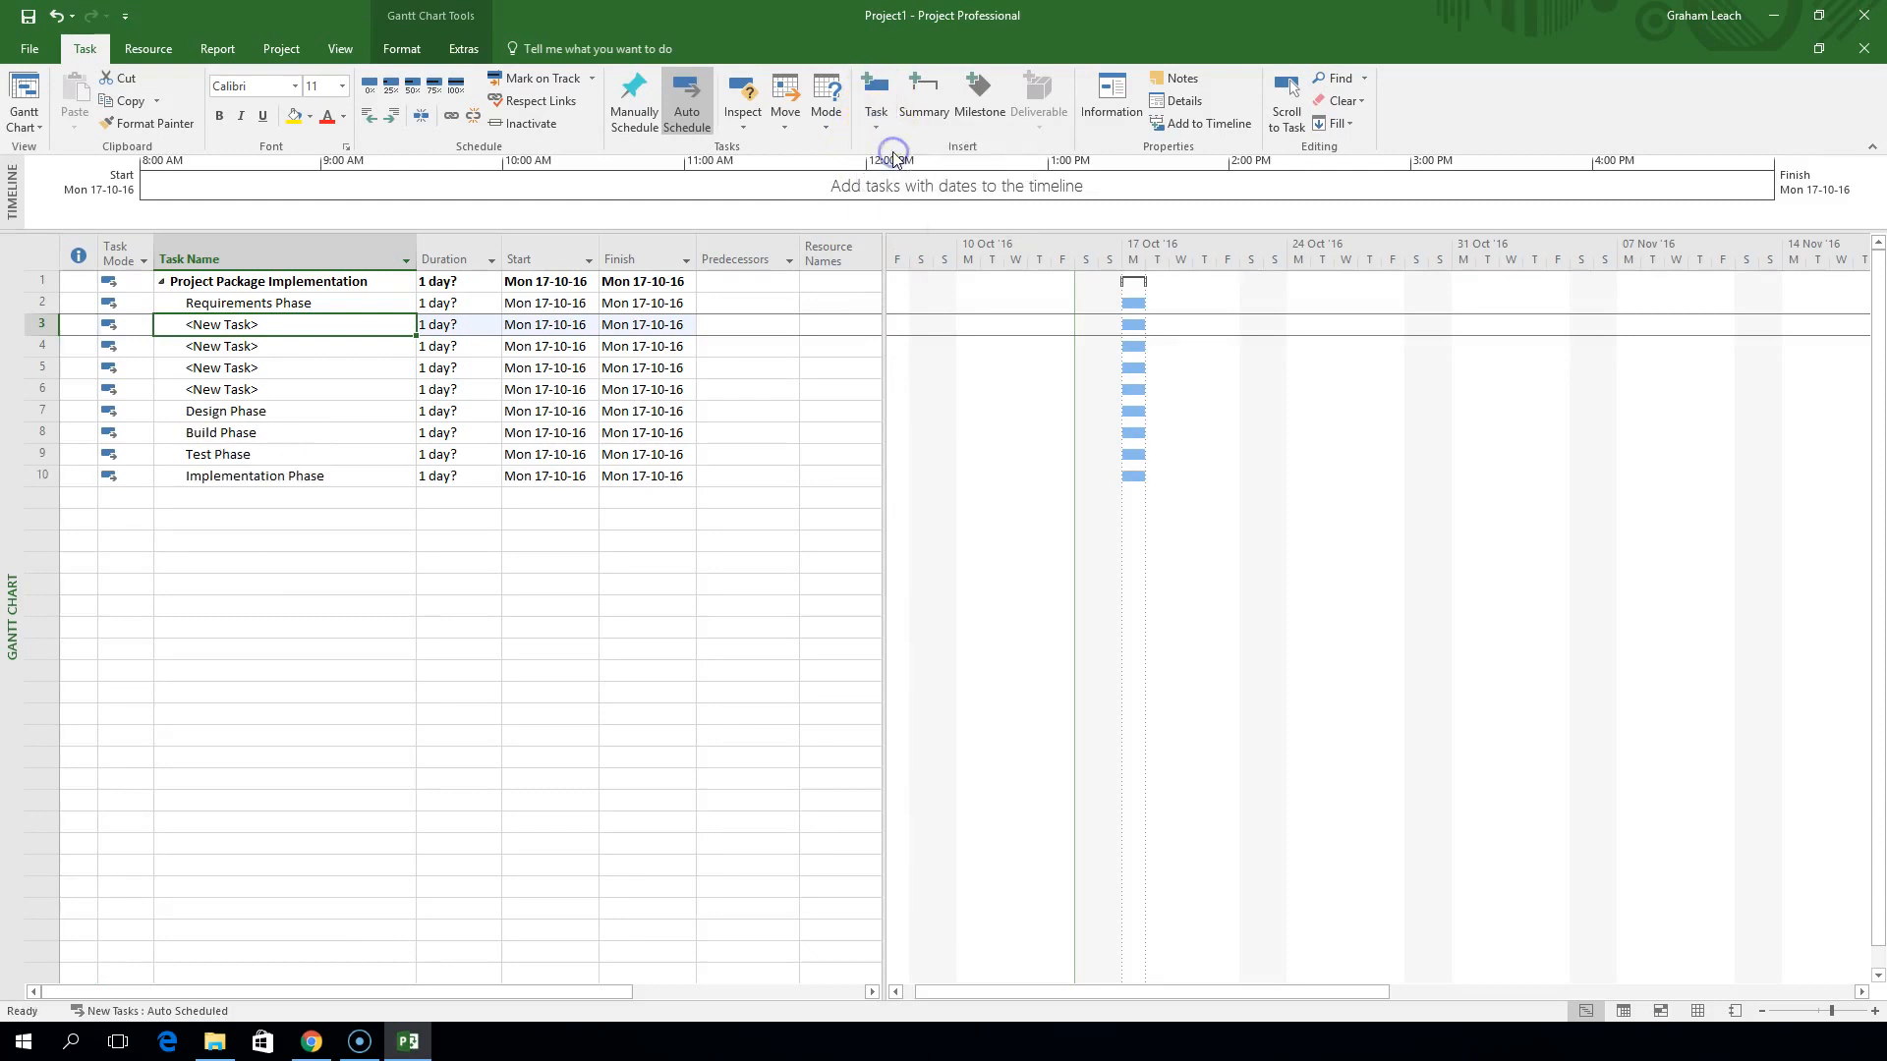
{"action": "left_click", "coordinate": [878, 131]}
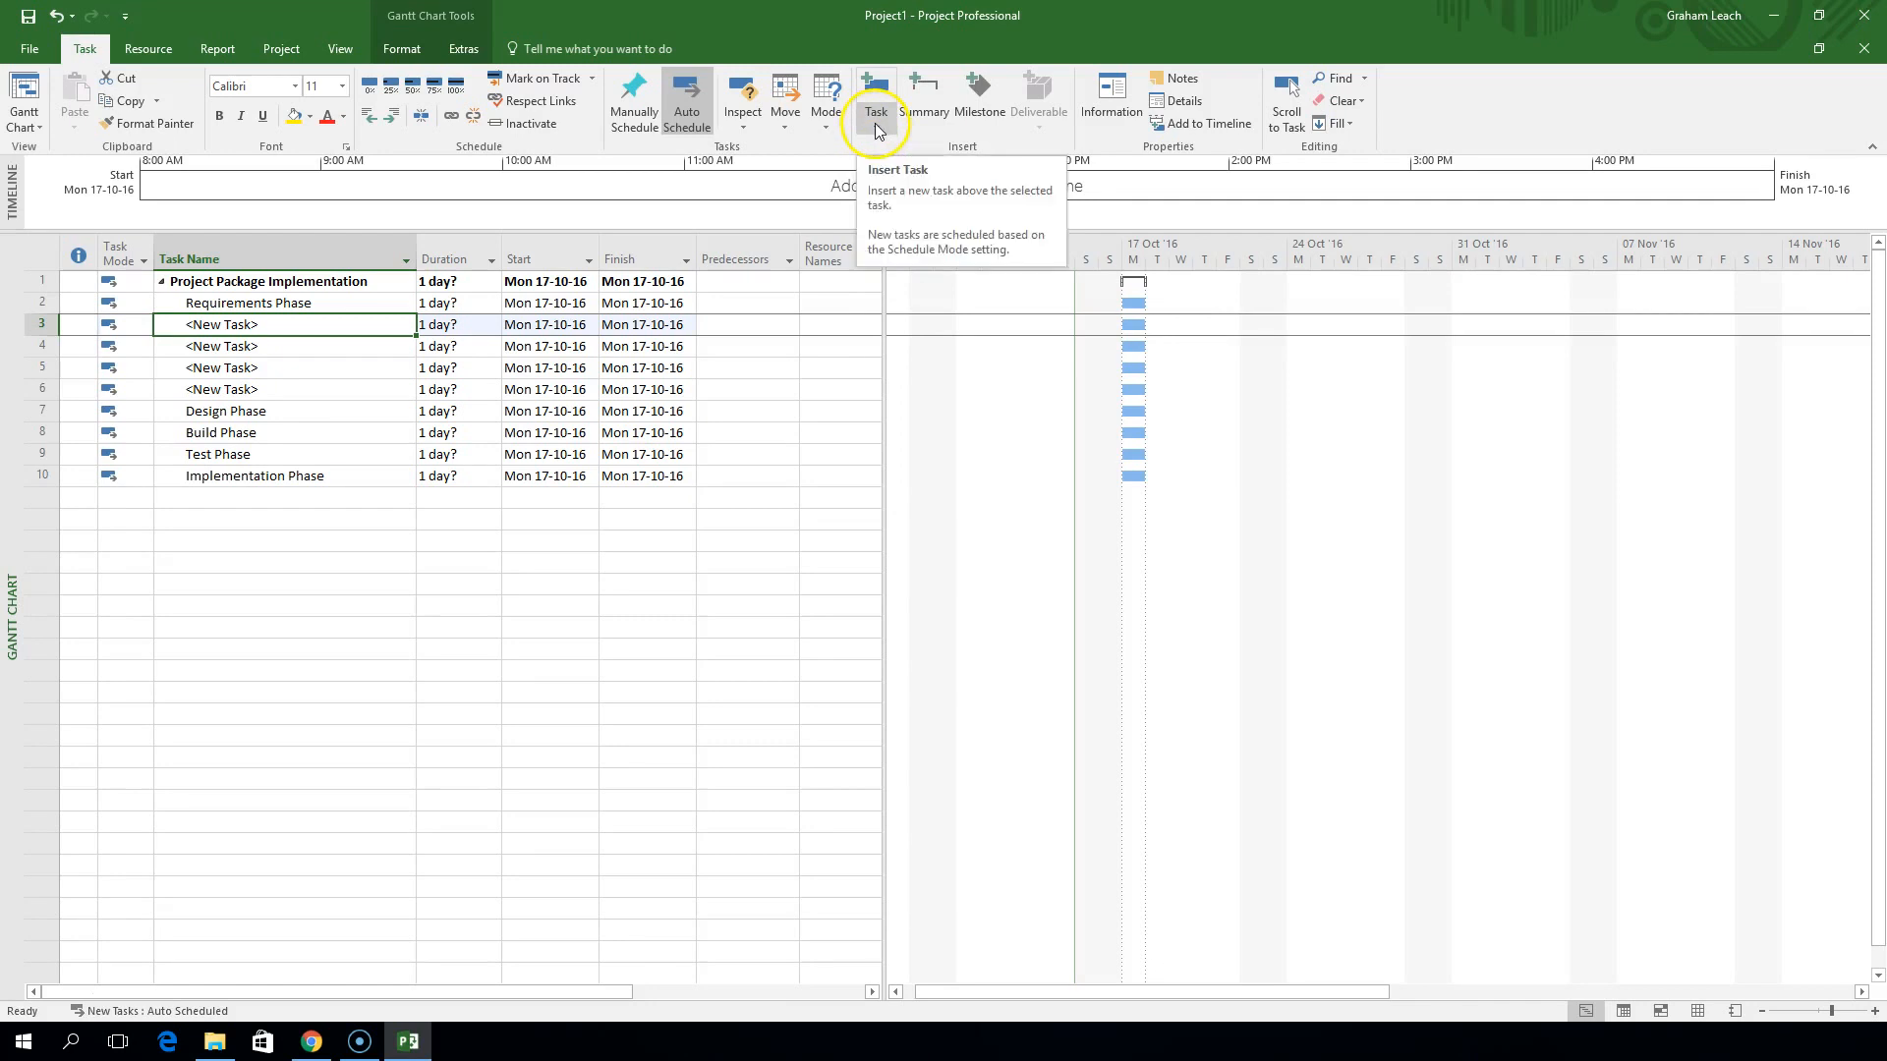
{"action": "left_click", "coordinate": [877, 131]}
{"action": "left_click", "coordinate": [884, 154]}
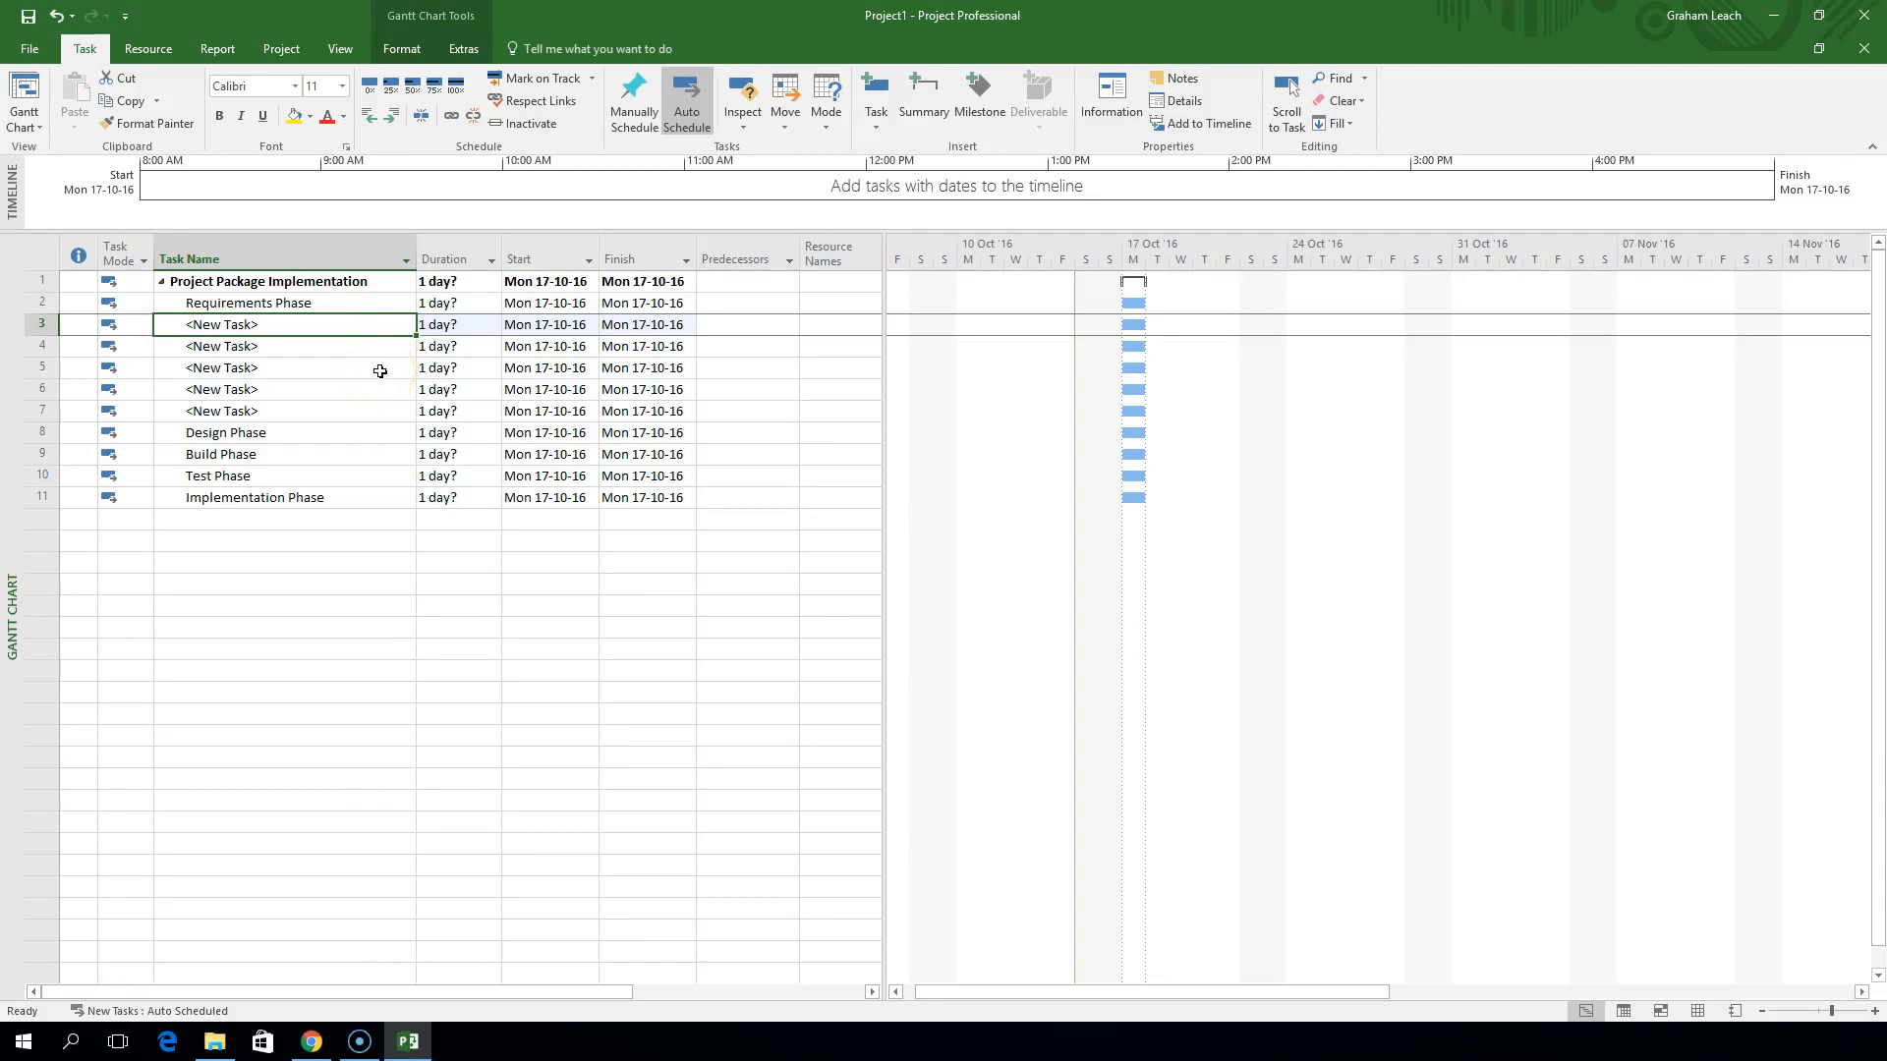
Name the first three placeholder tasks below Requirements Phase Technical Requirements, Configuration Requirements and Reporting Requirements
{"action": "type", "text": "Technic"}
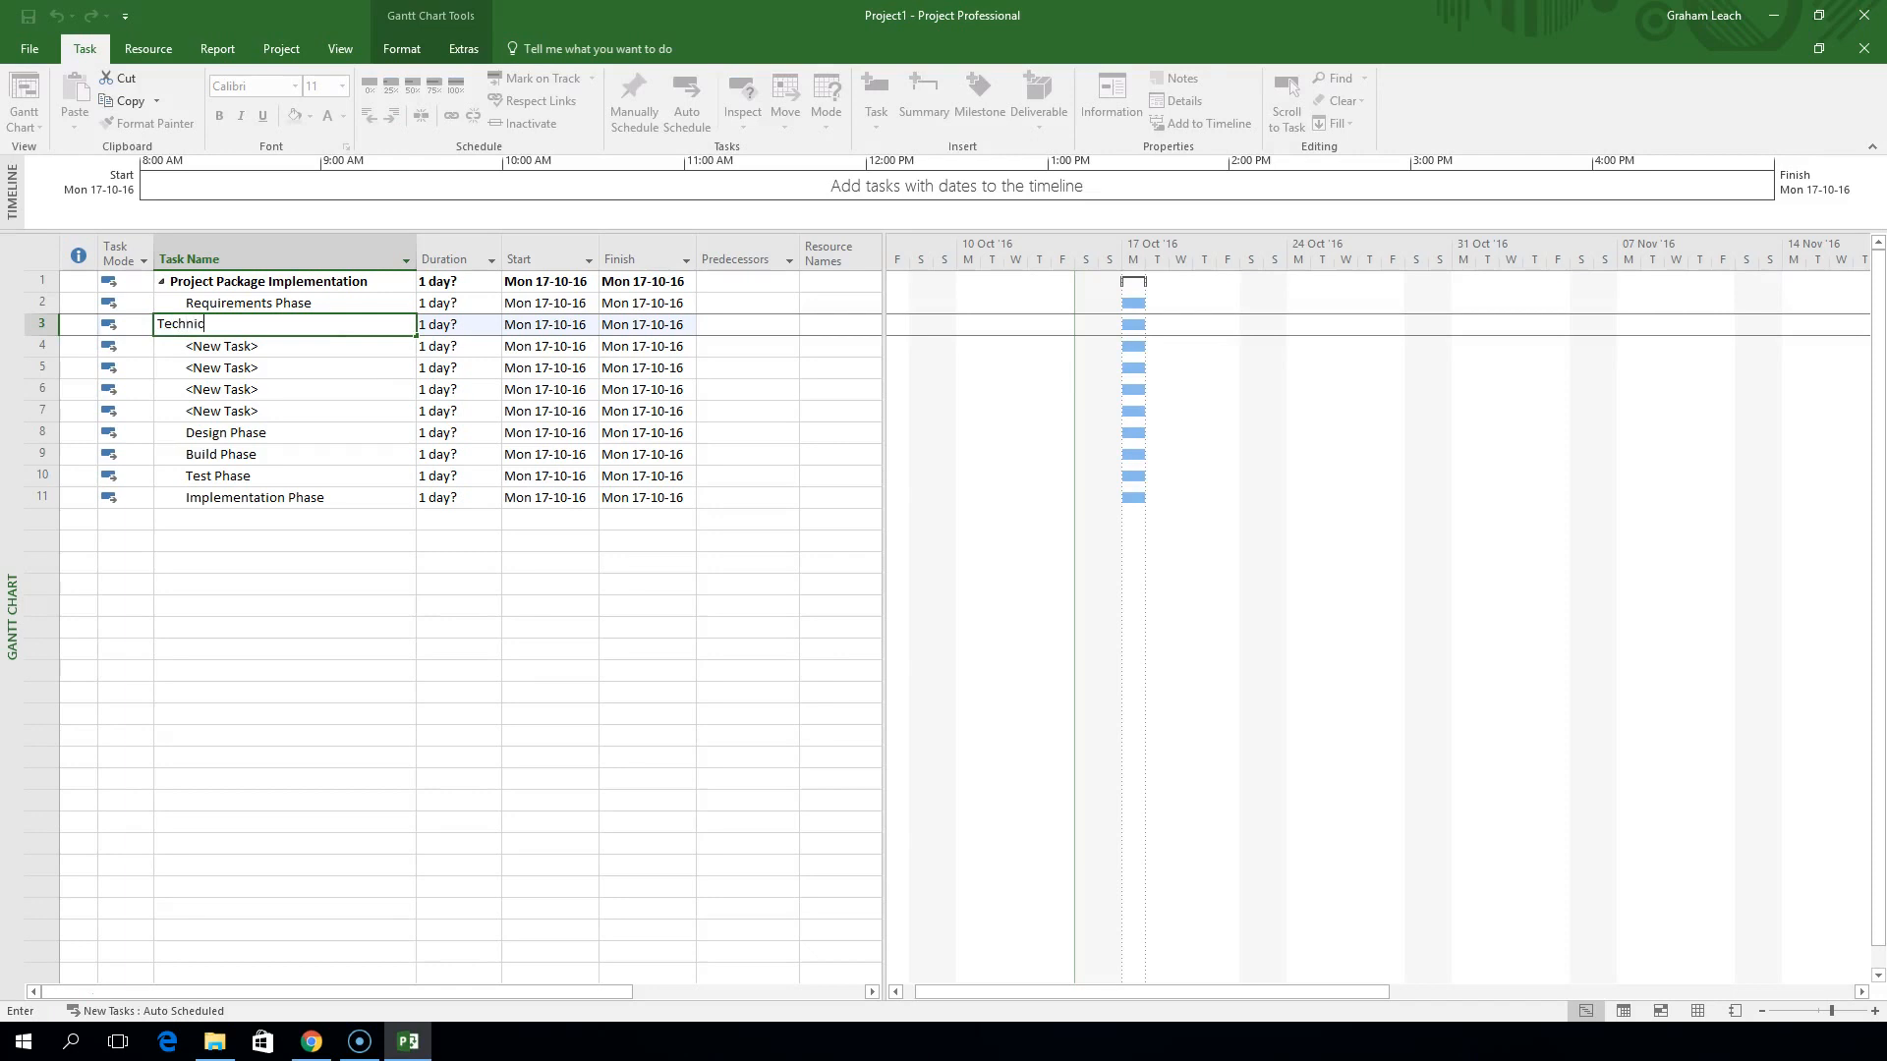
{"action": "type", "text": "al Requirements"}
{"action": "key", "text": "Return"}
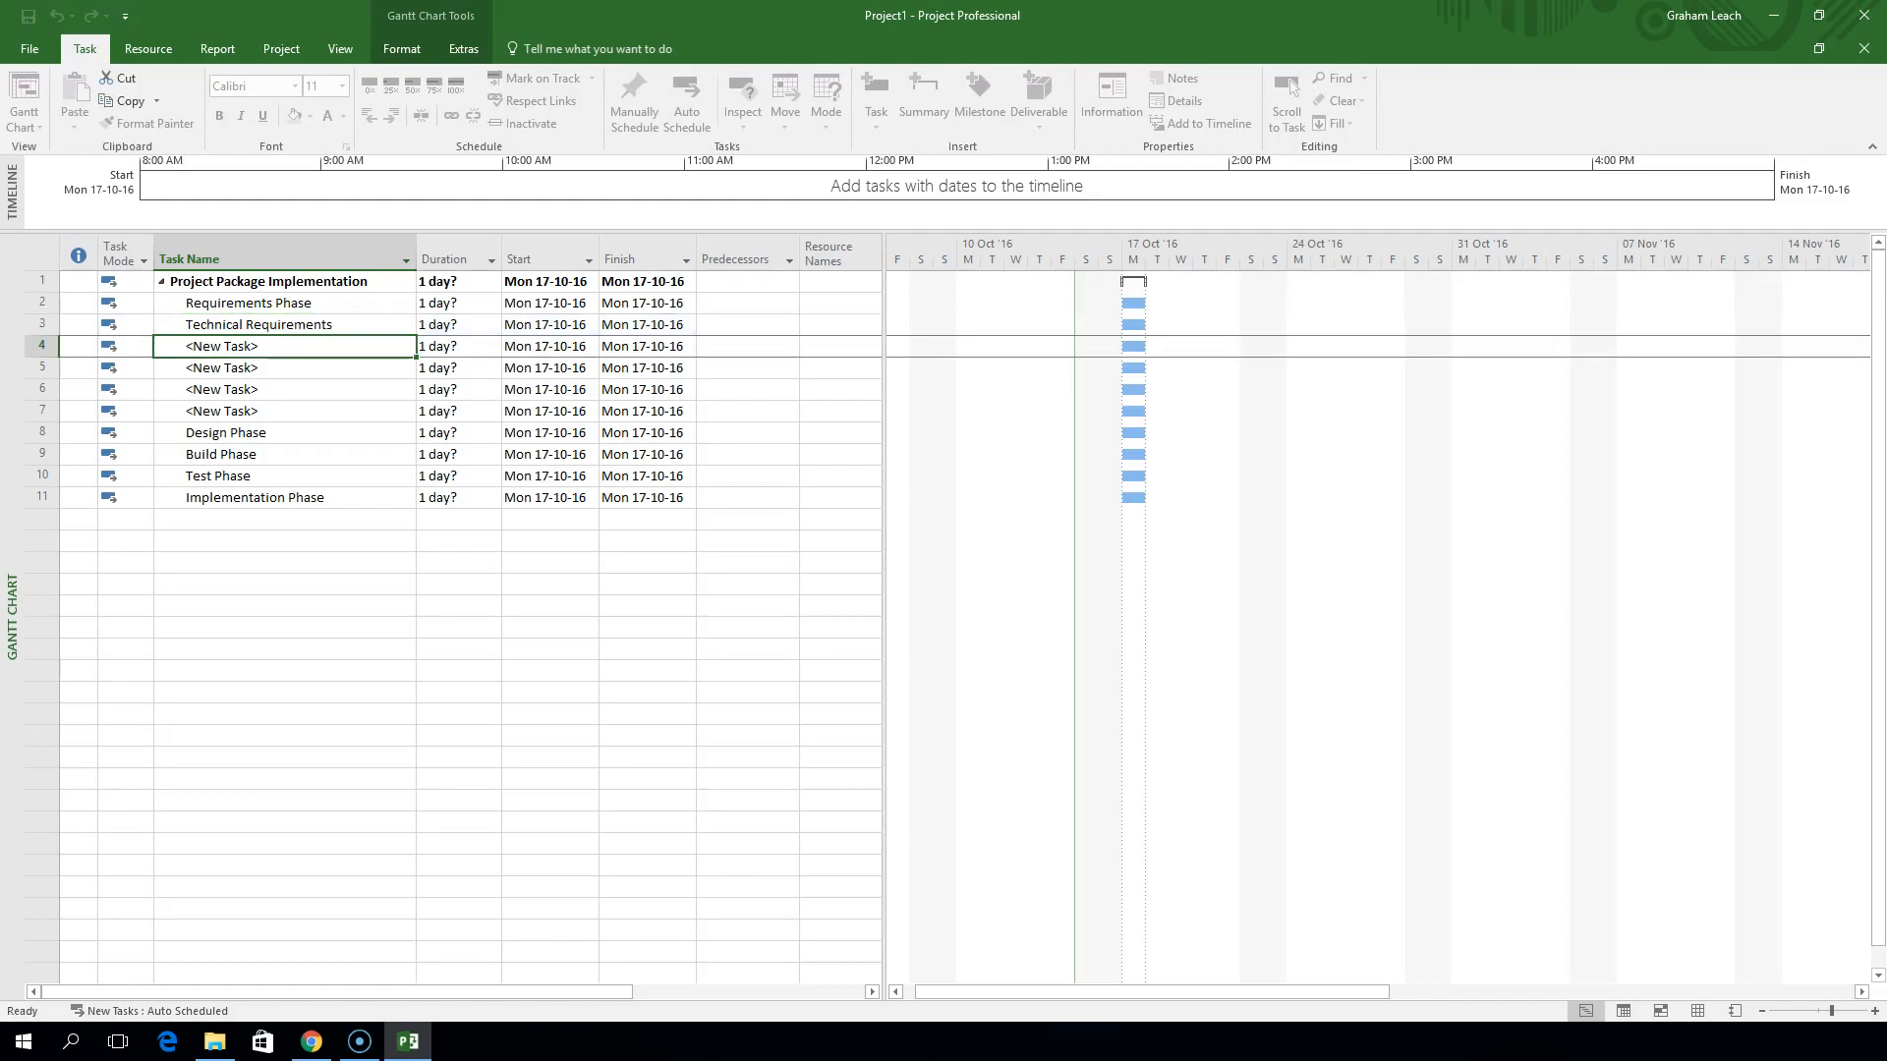
{"action": "type", "text": "Configuration Requirements"}
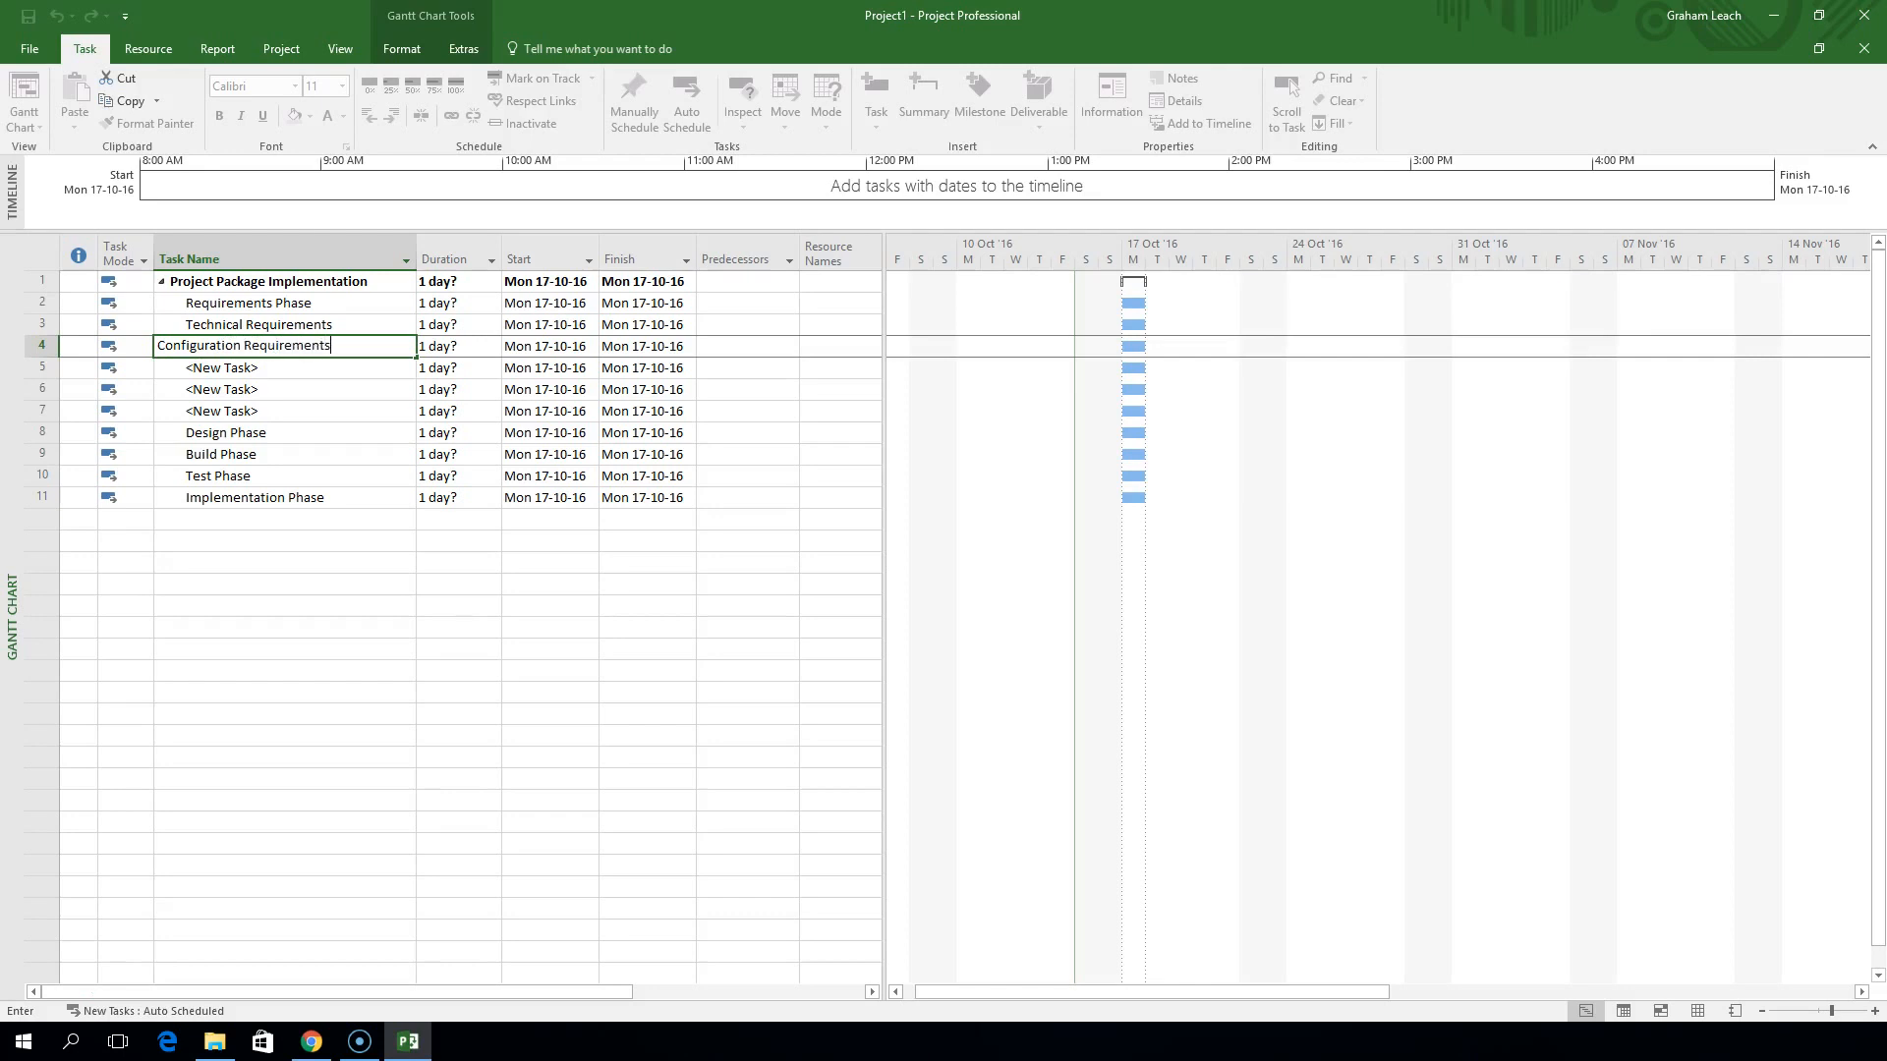
{"action": "key", "text": "Return"}
{"action": "type", "text": "Repor"}
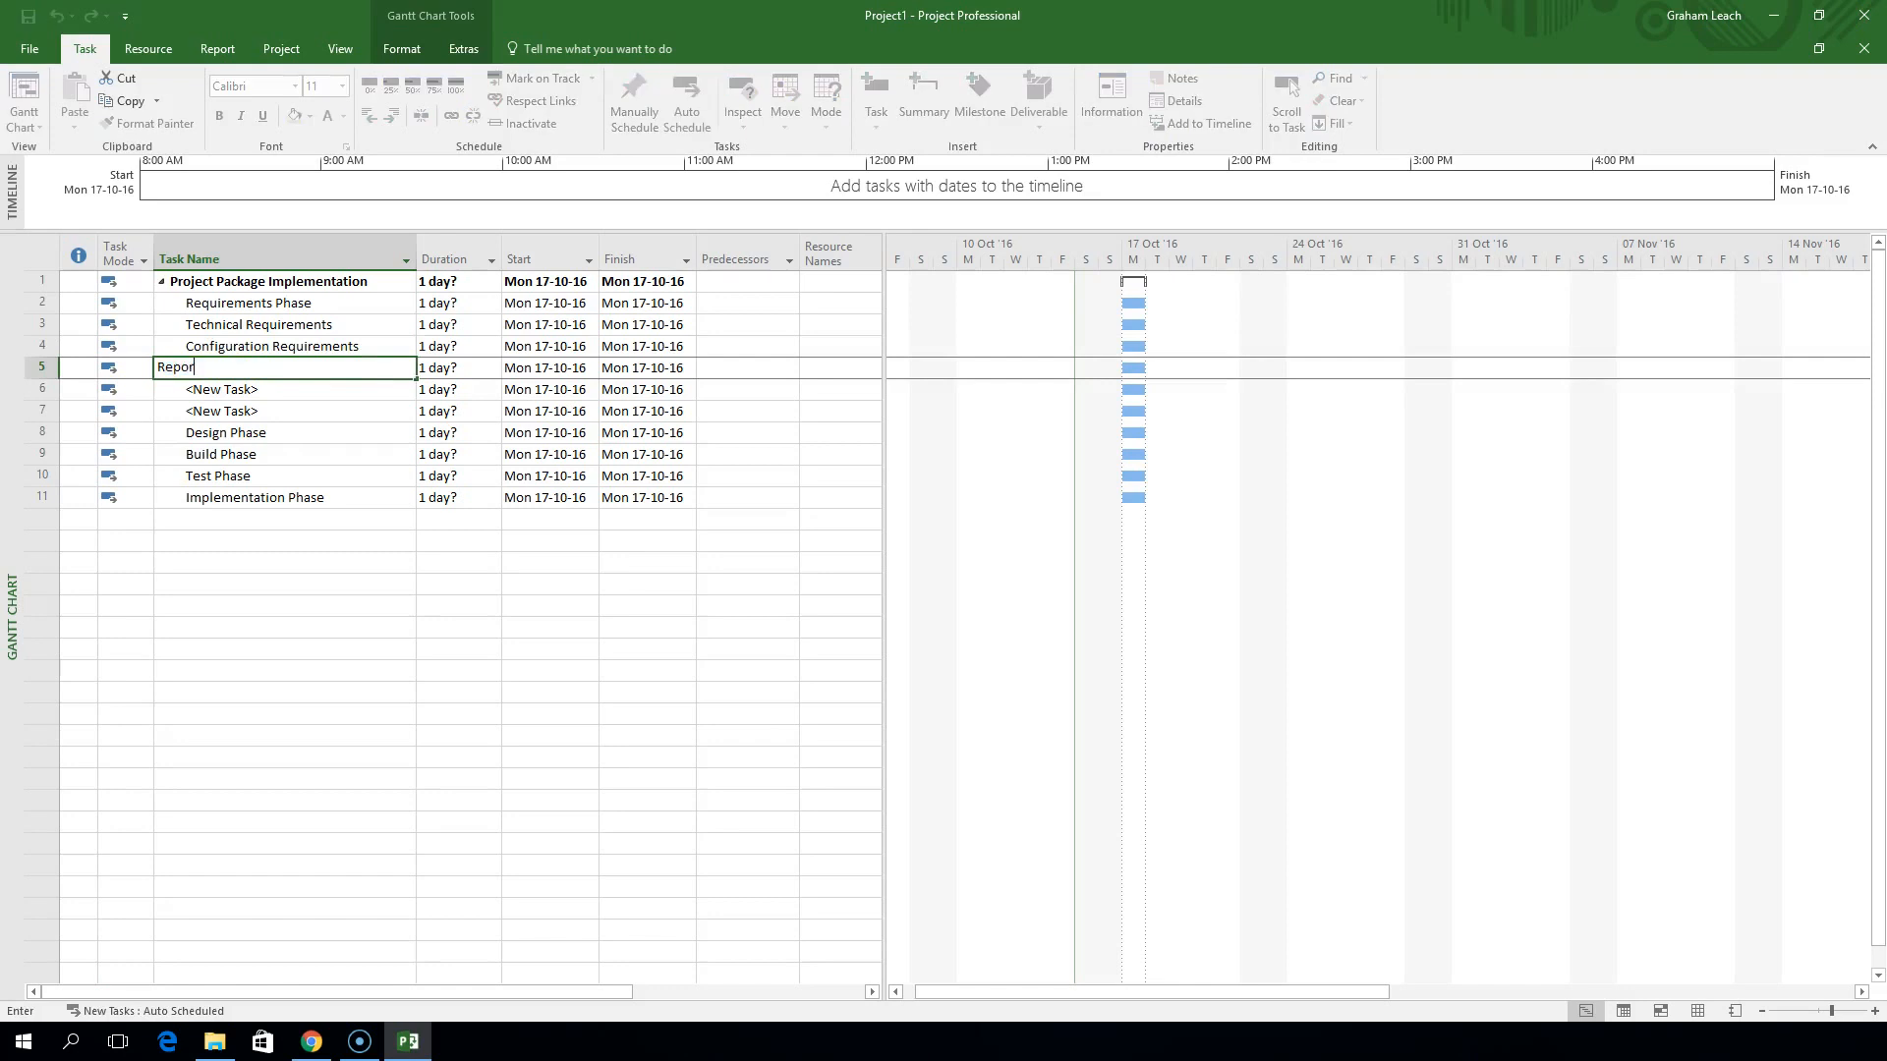
{"action": "type", "text": "ting Requirements"}
{"action": "left_click", "coordinate": [210, 711]}
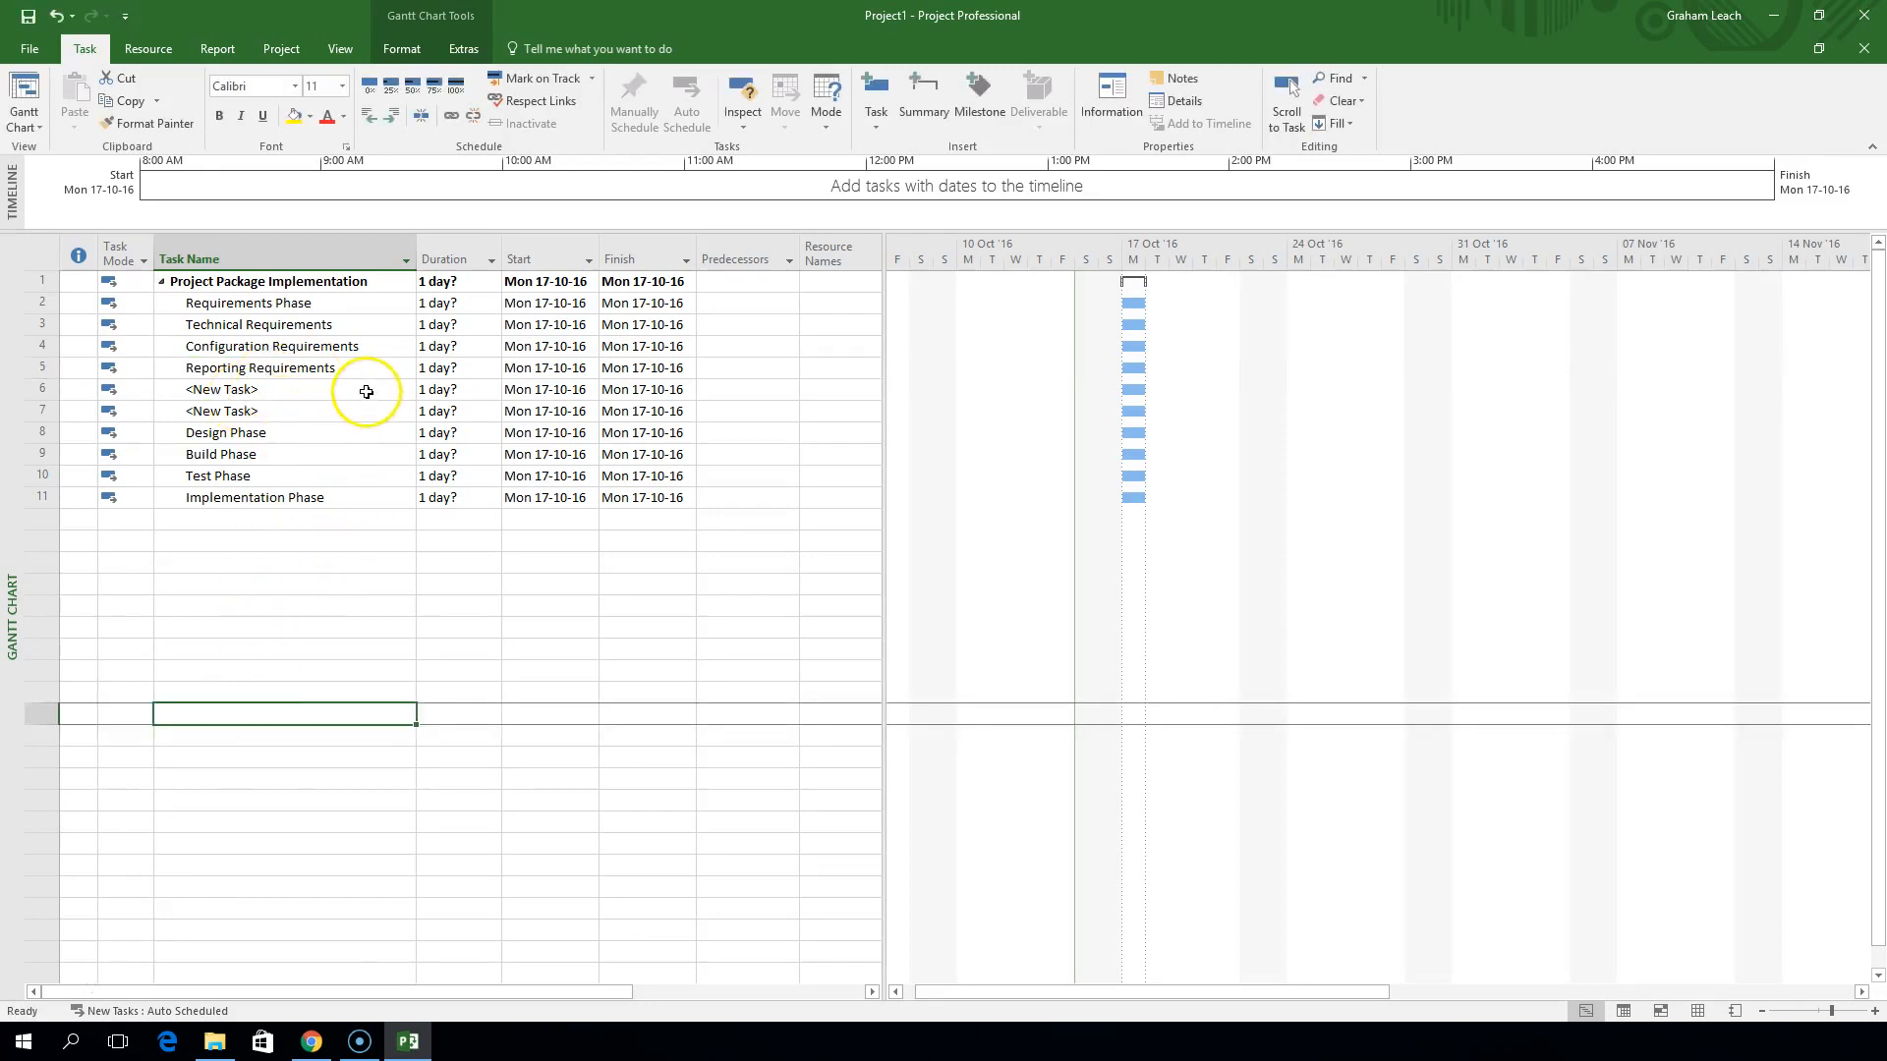
Delete the two unused placeholder tasks between Reporting Requirements and Design Phase
{"action": "left_click_drag", "start_coordinate": [39, 389], "coordinate": [41, 409]}
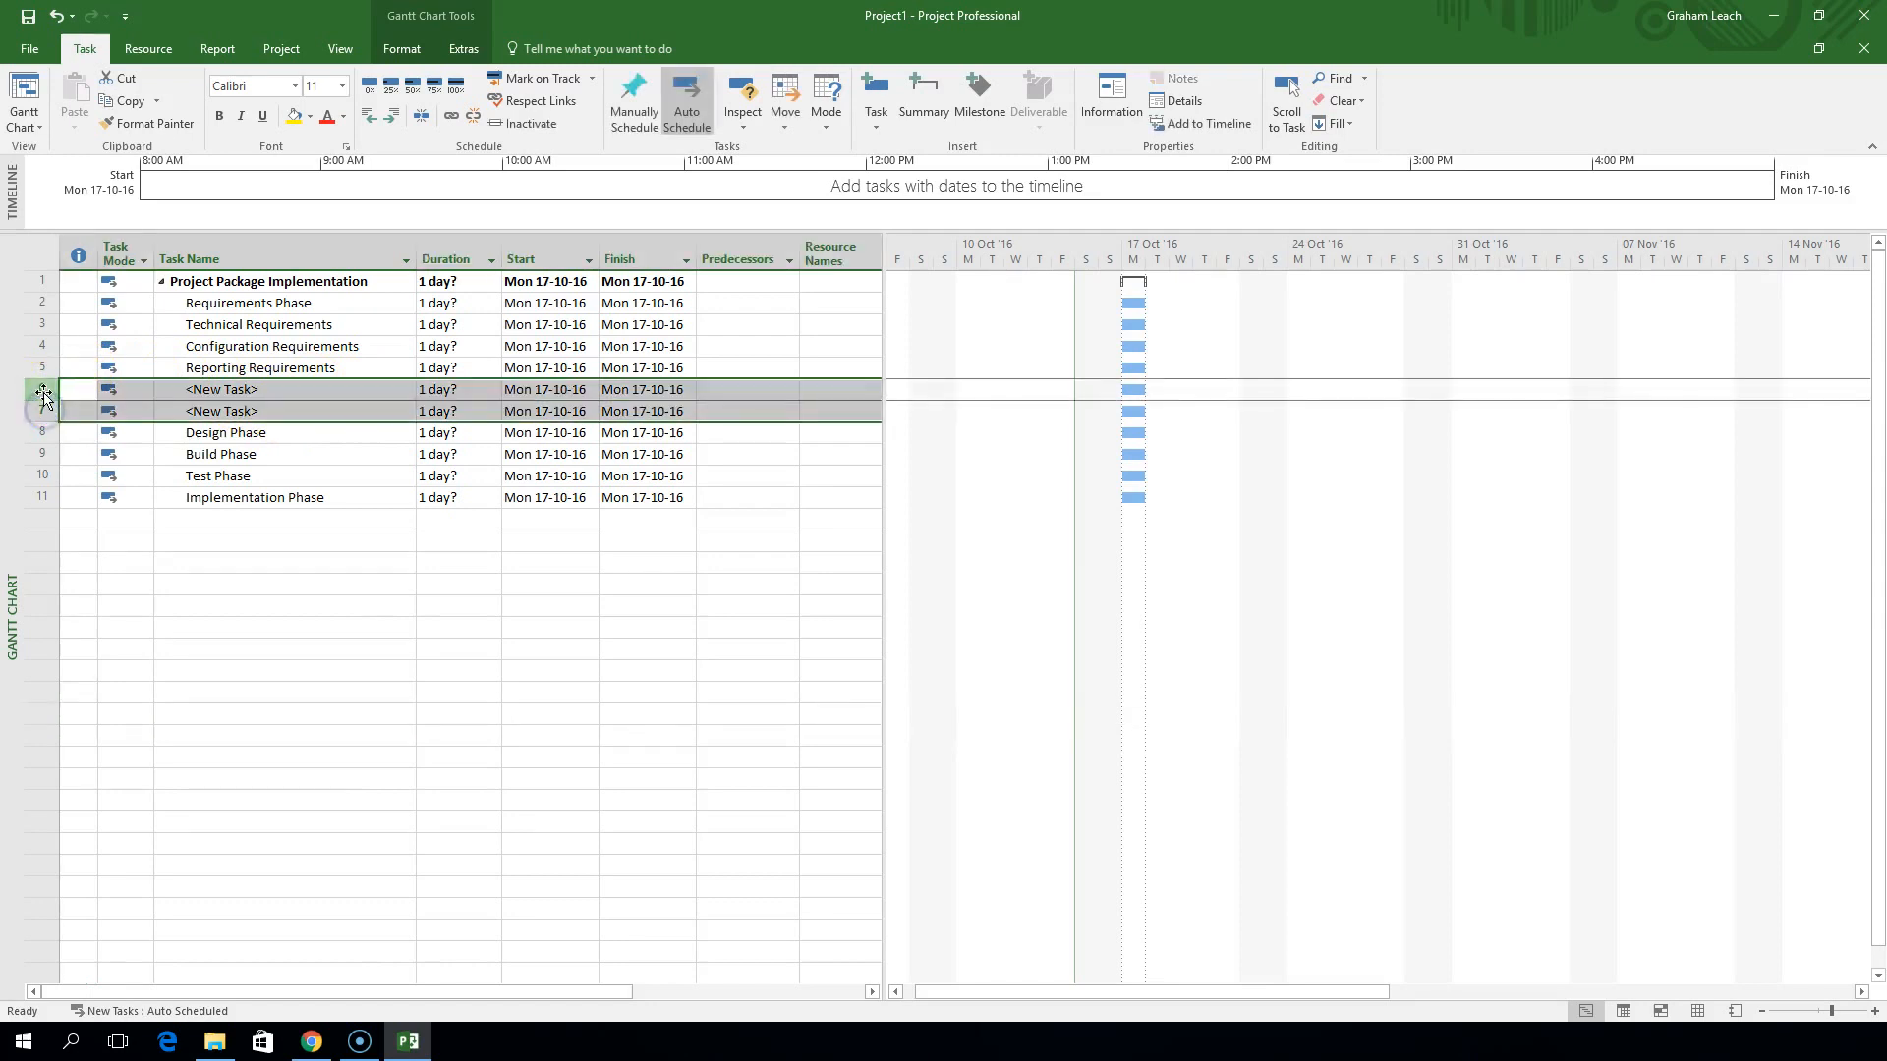
{"action": "right_click", "coordinate": [44, 395]}
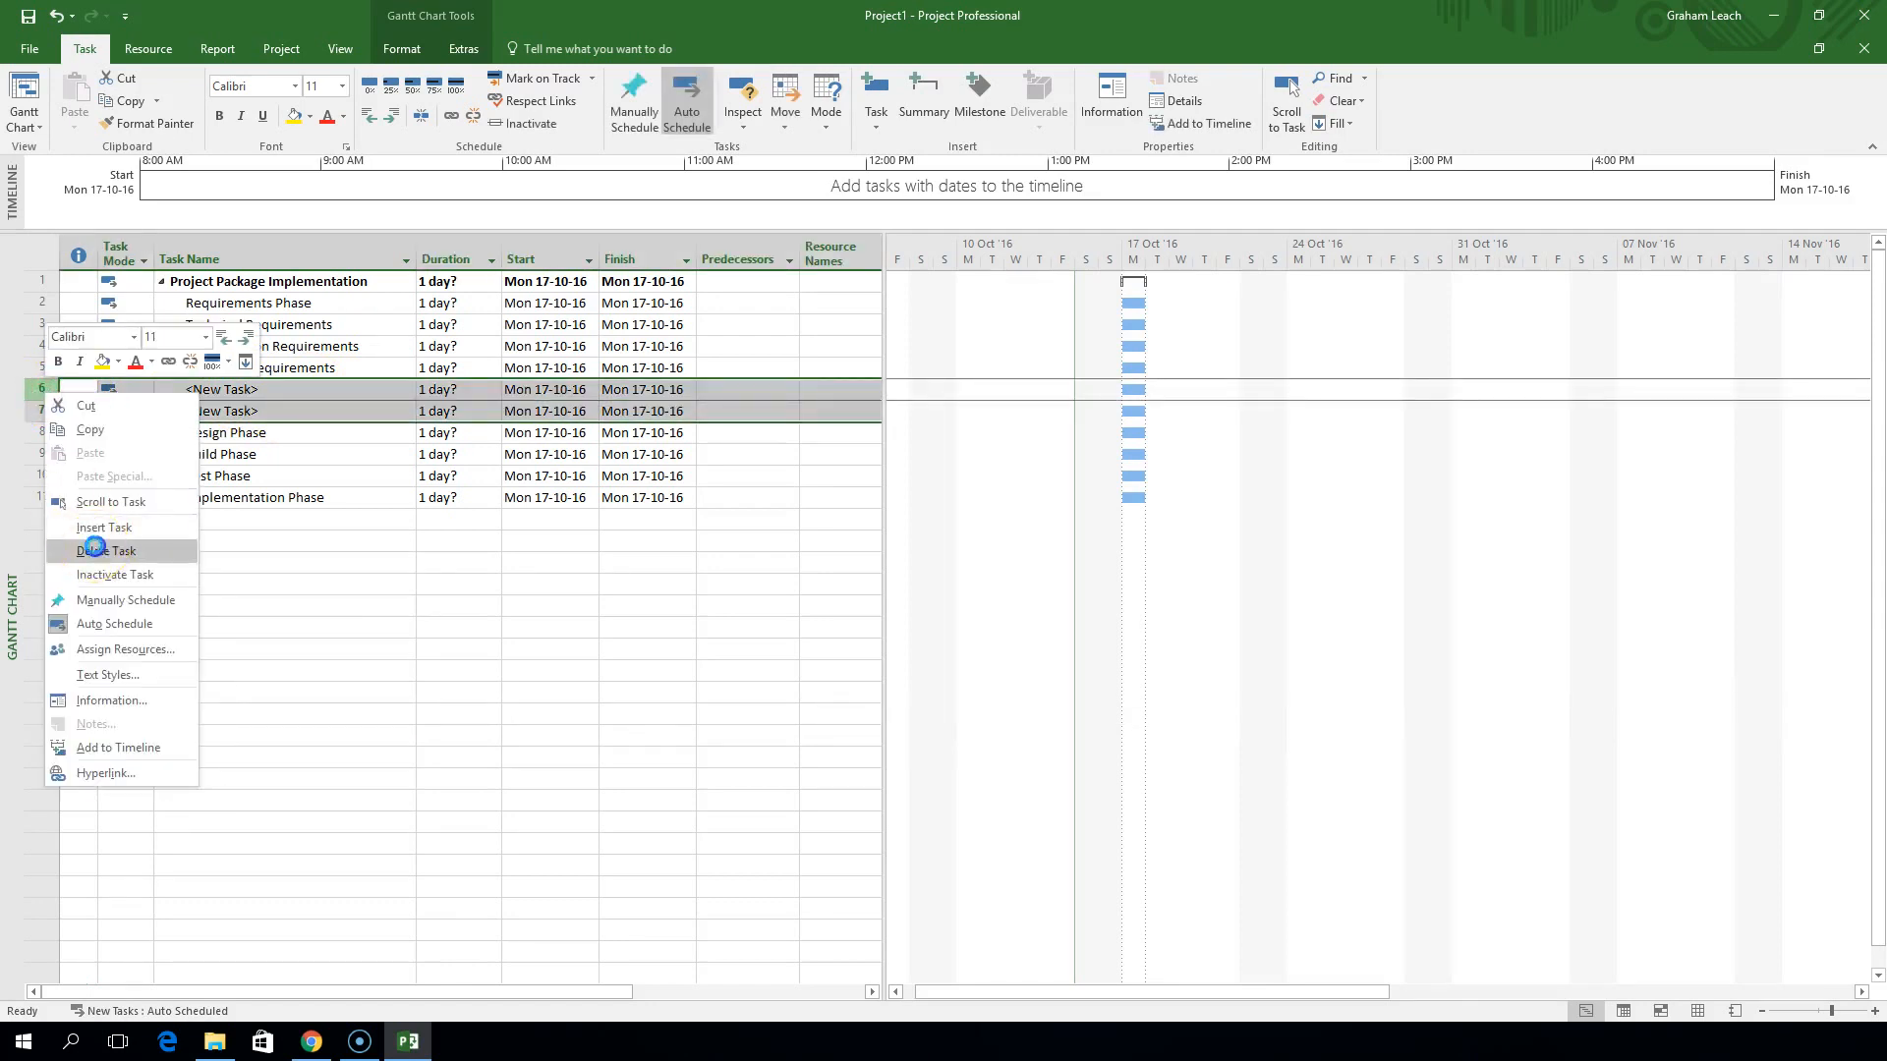
{"action": "left_click", "coordinate": [94, 550]}
{"action": "left_click", "coordinate": [274, 561]}
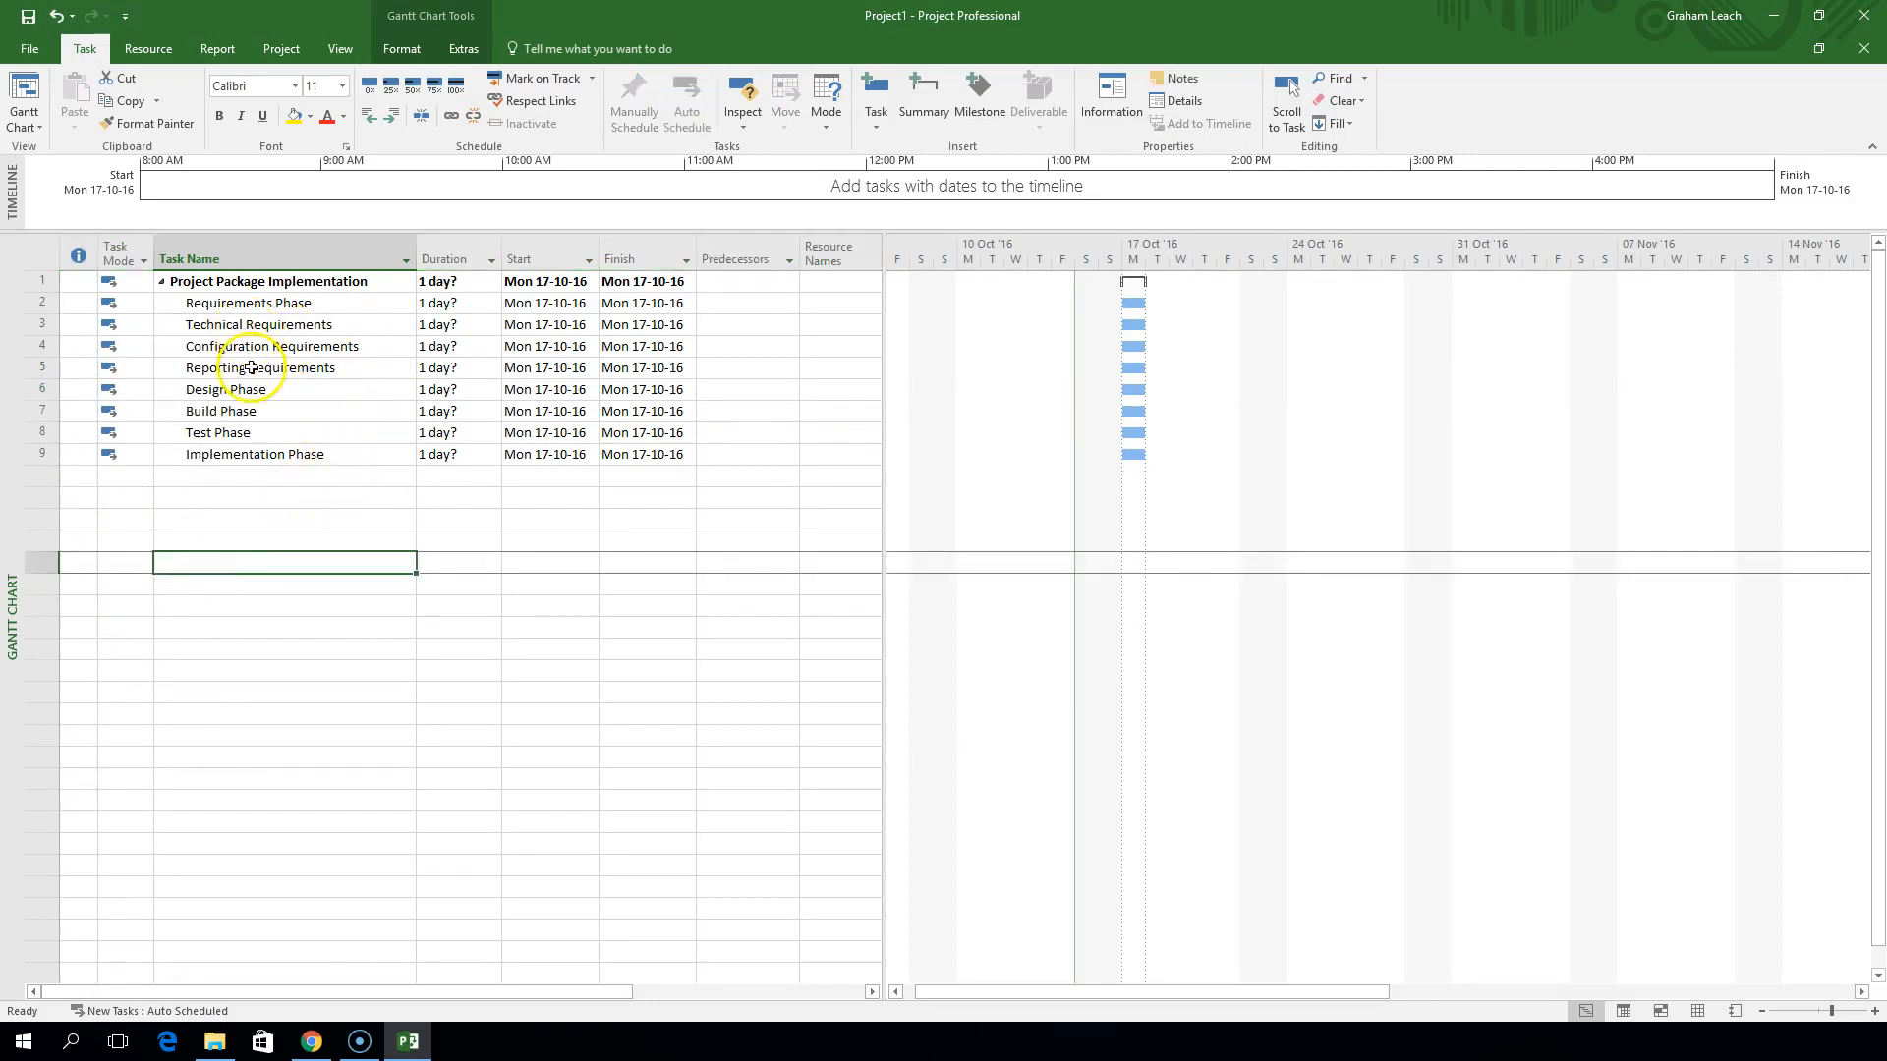
Indent the Technical, Configuration and Reporting Requirements tasks as subtasks of Requirements Phase
{"action": "left_click_drag", "start_coordinate": [43, 324], "coordinate": [56, 364]}
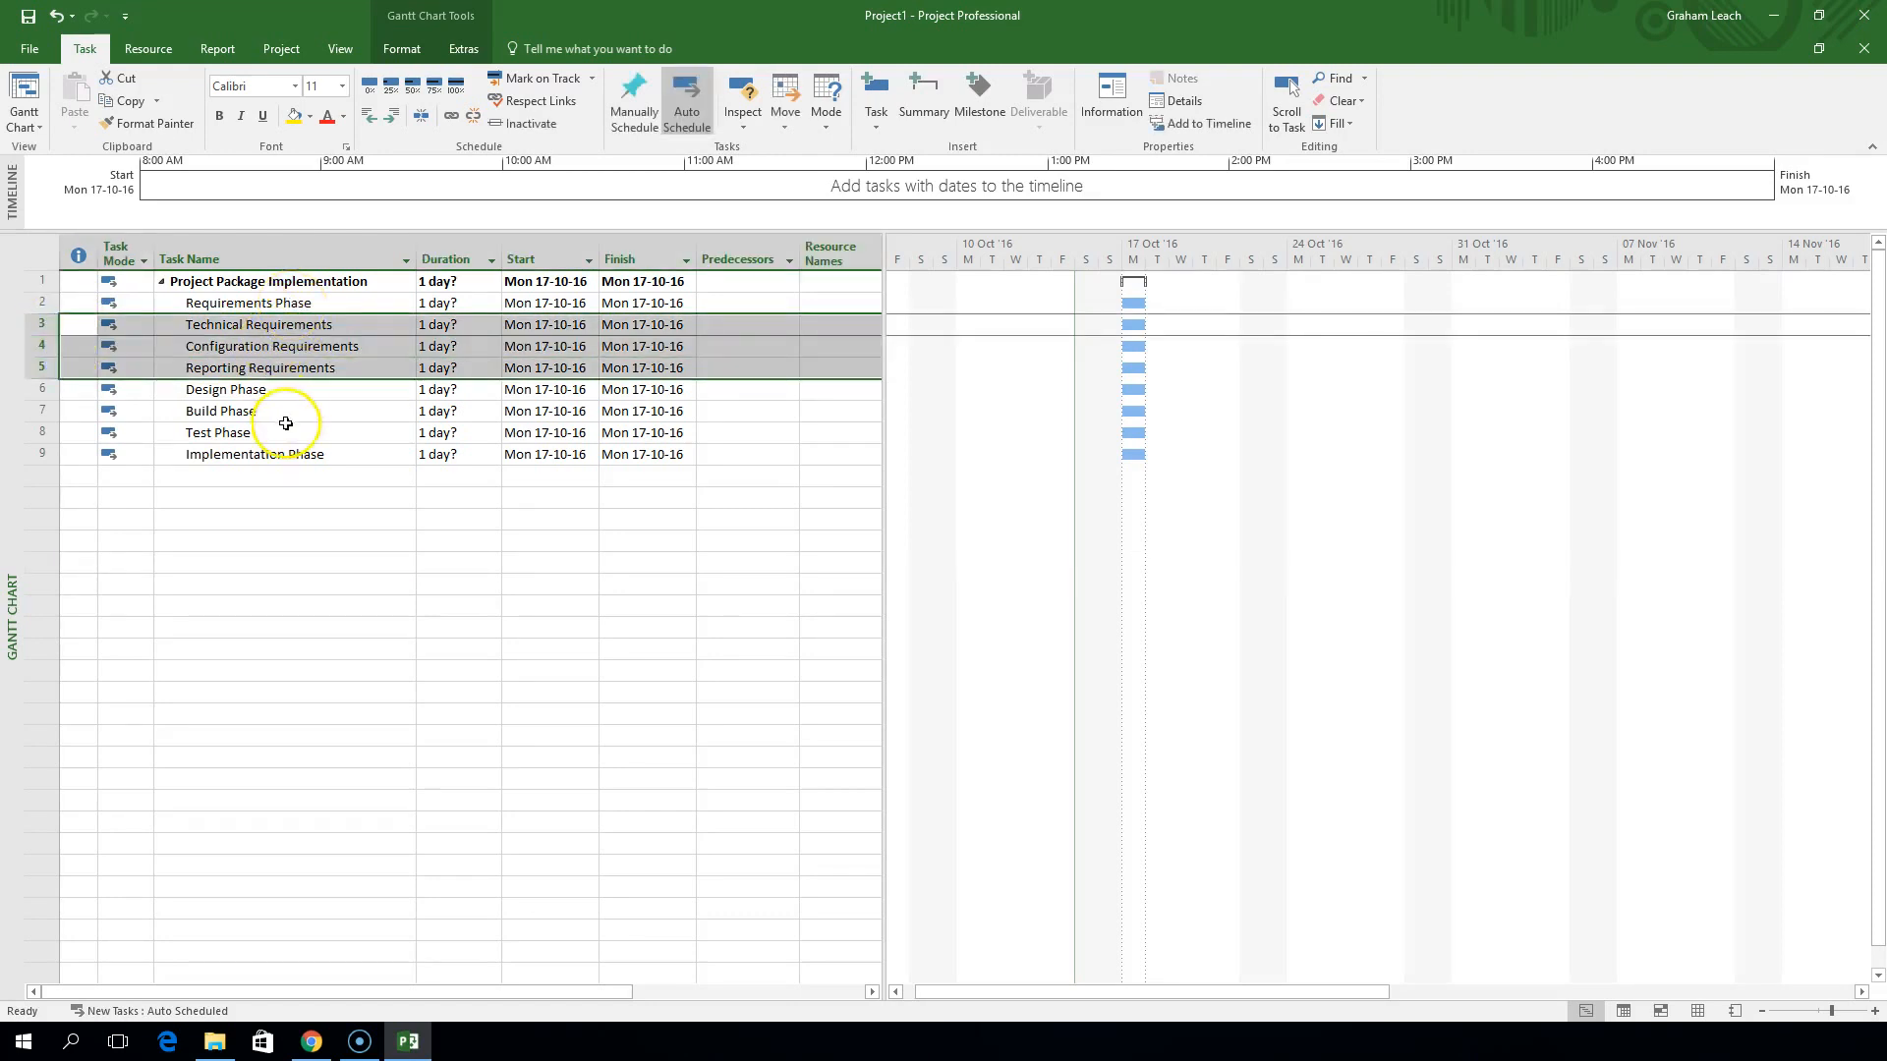
{"action": "left_click", "coordinate": [392, 121]}
{"action": "left_click", "coordinate": [351, 678]}
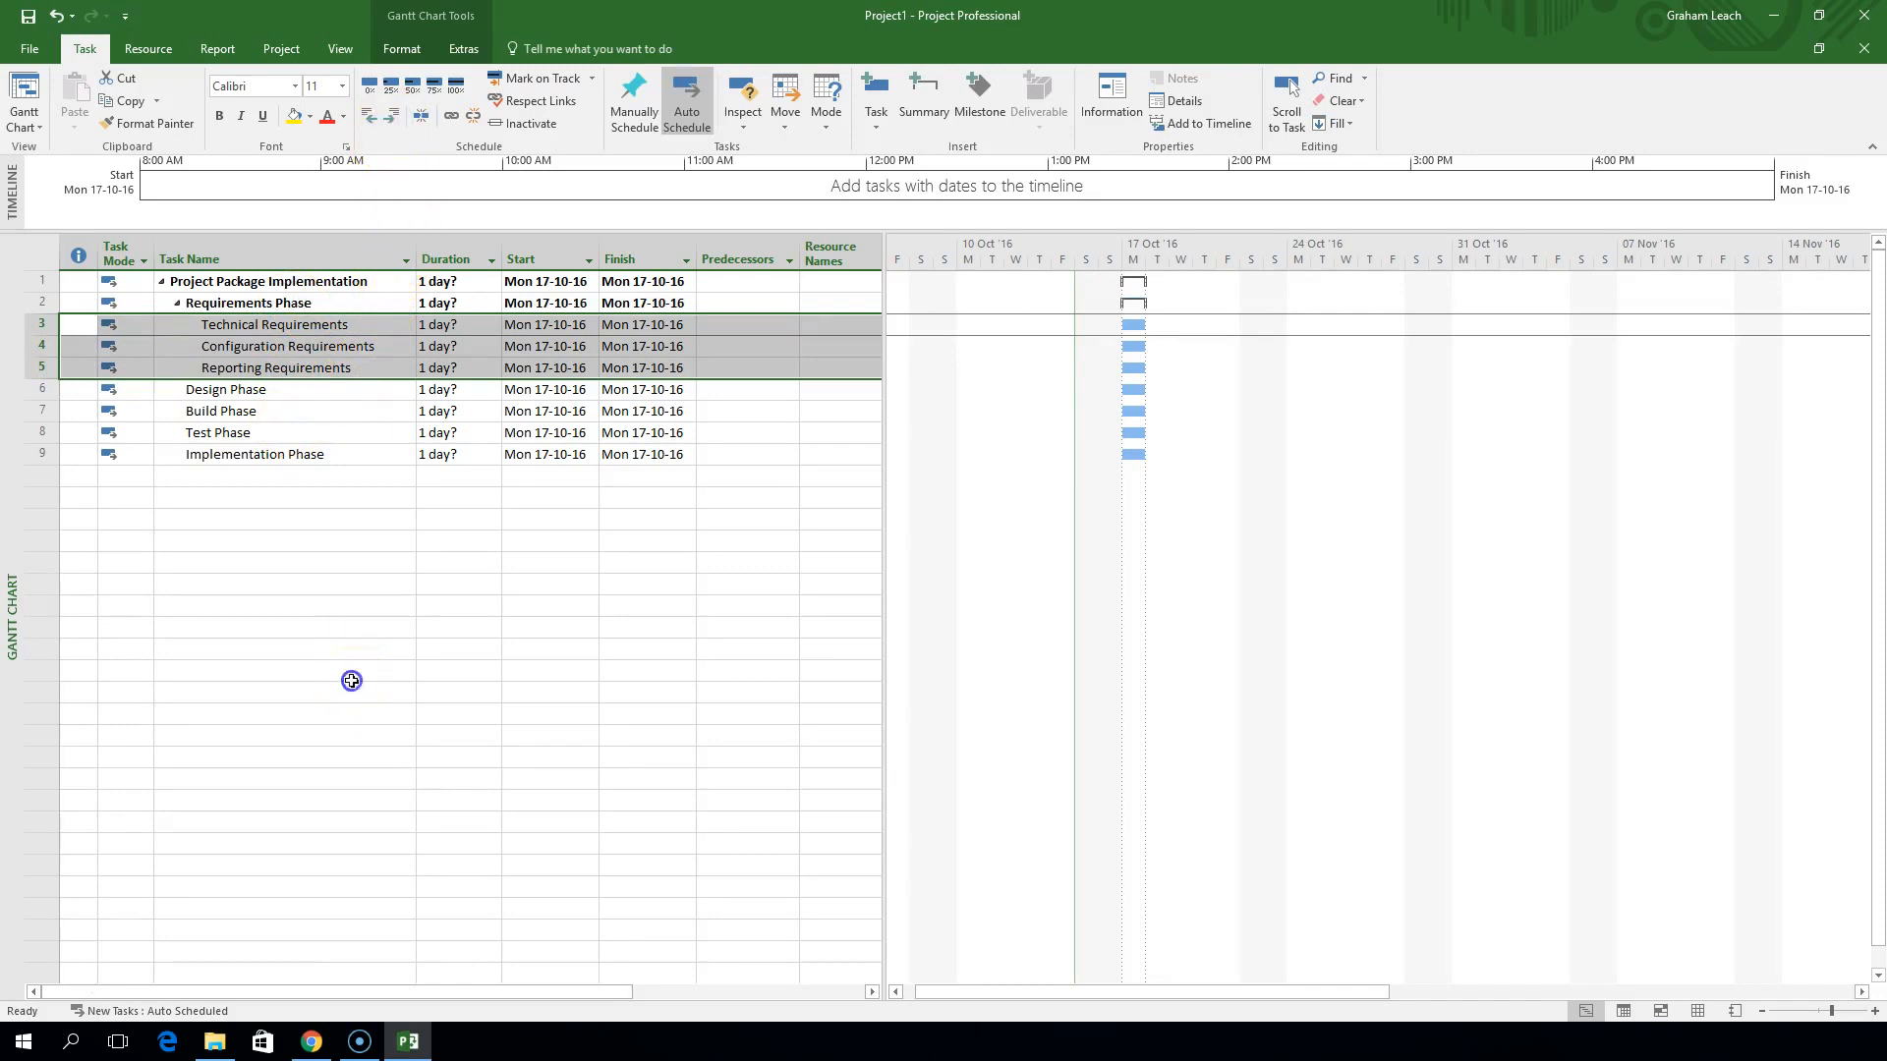
Insert four placeholder tasks between Technical Requirements and Configuration Requirements
{"action": "left_click", "coordinate": [325, 348]}
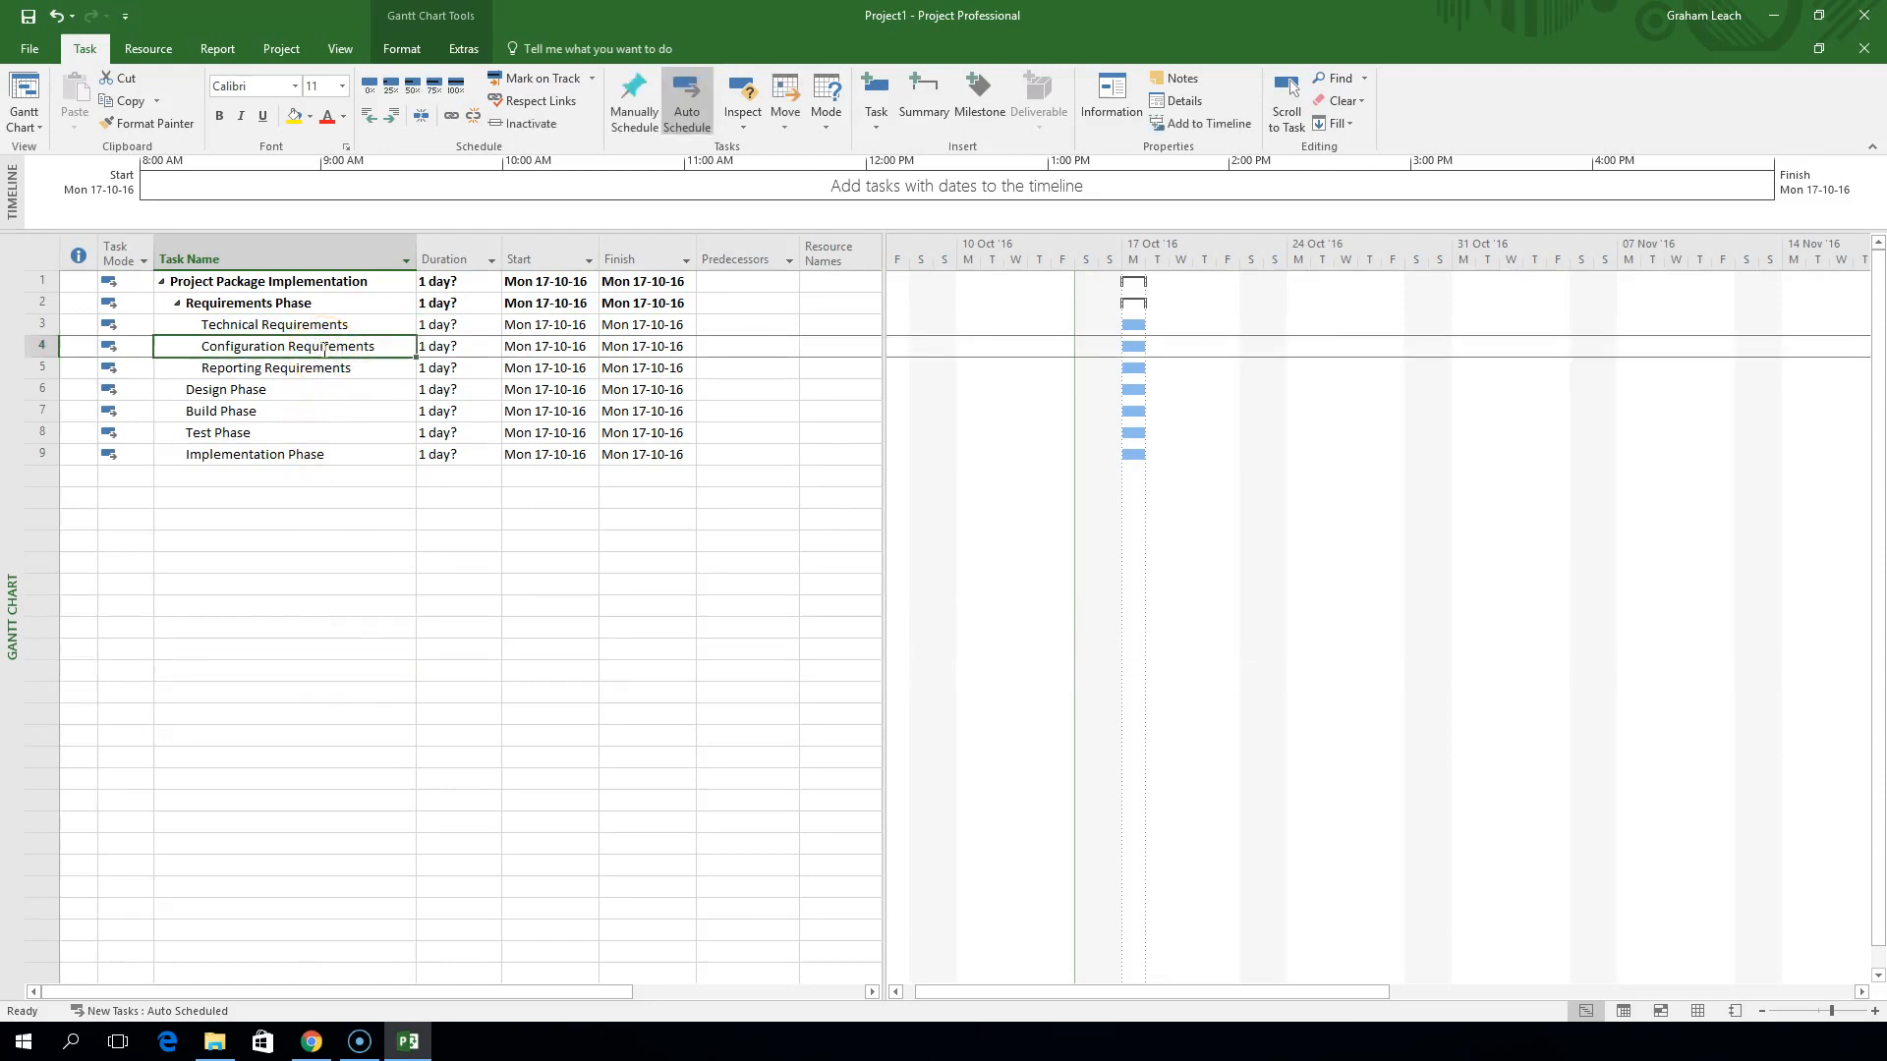
{"action": "right_click", "coordinate": [324, 349]}
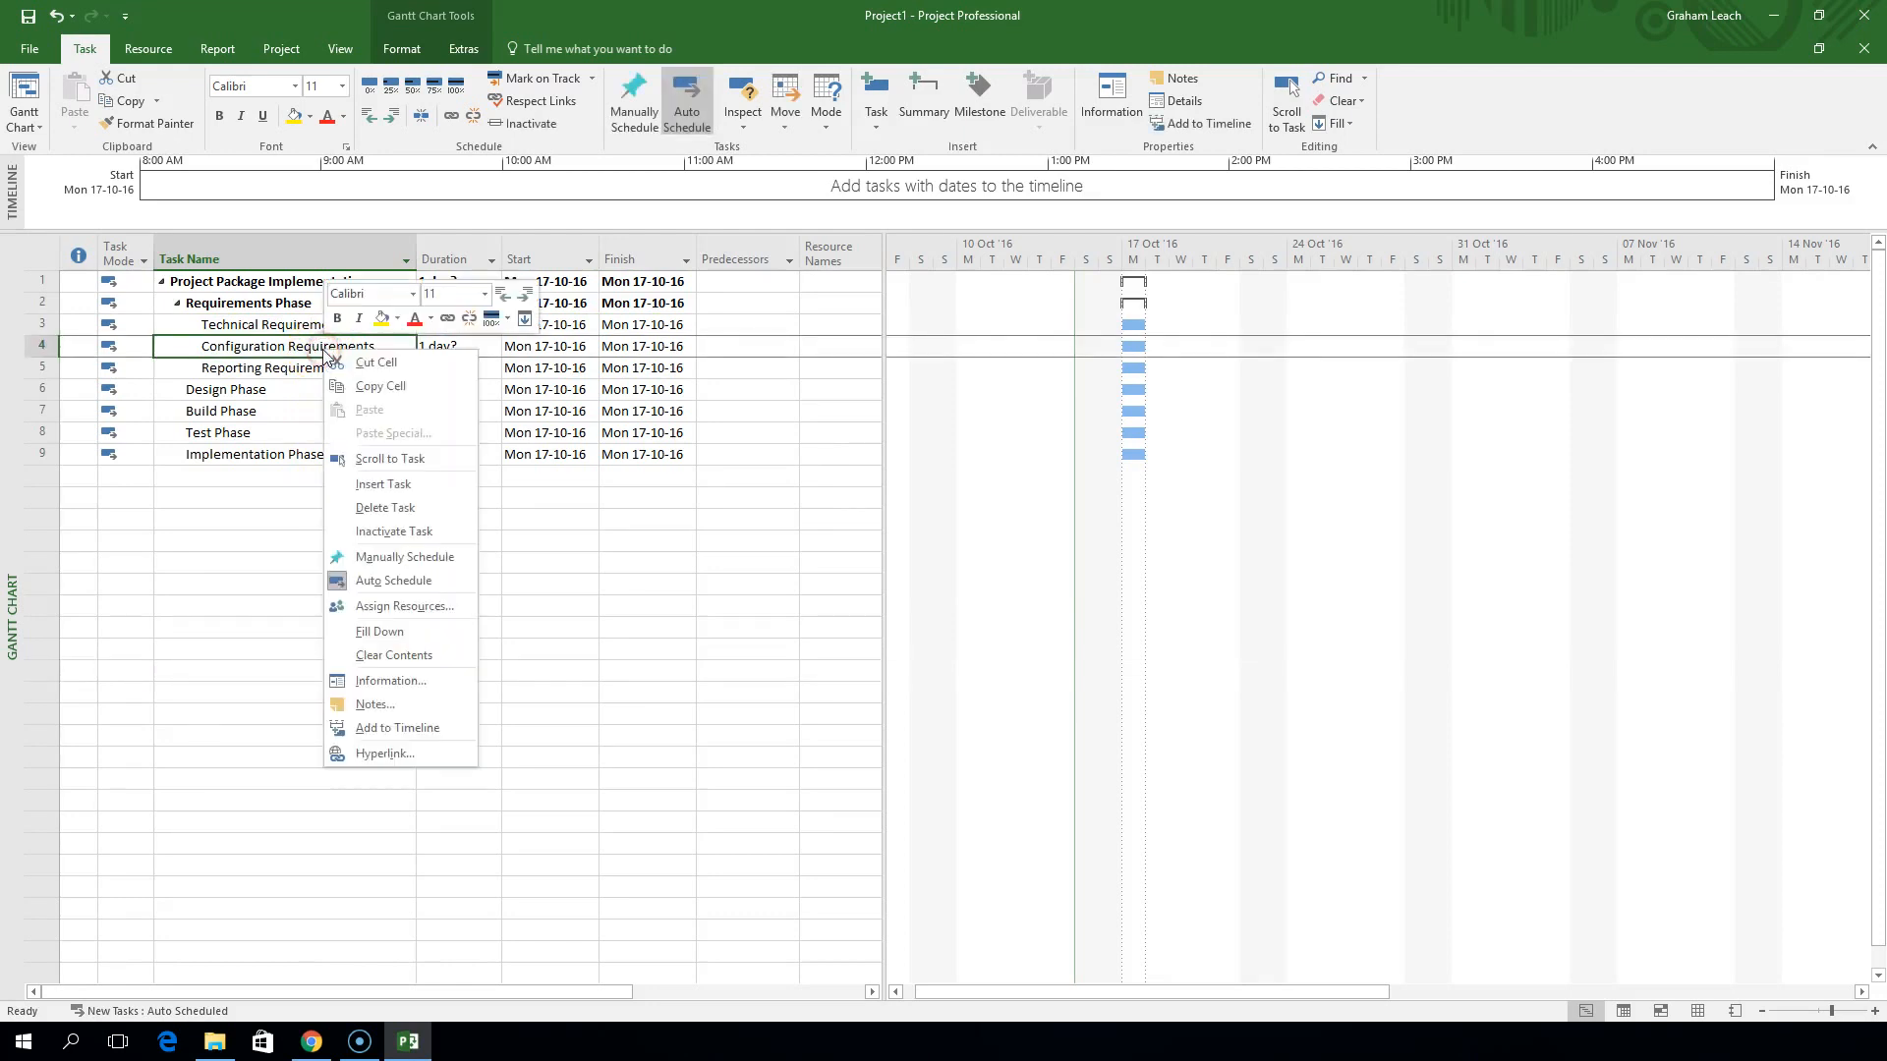
{"action": "left_click", "coordinate": [382, 485]}
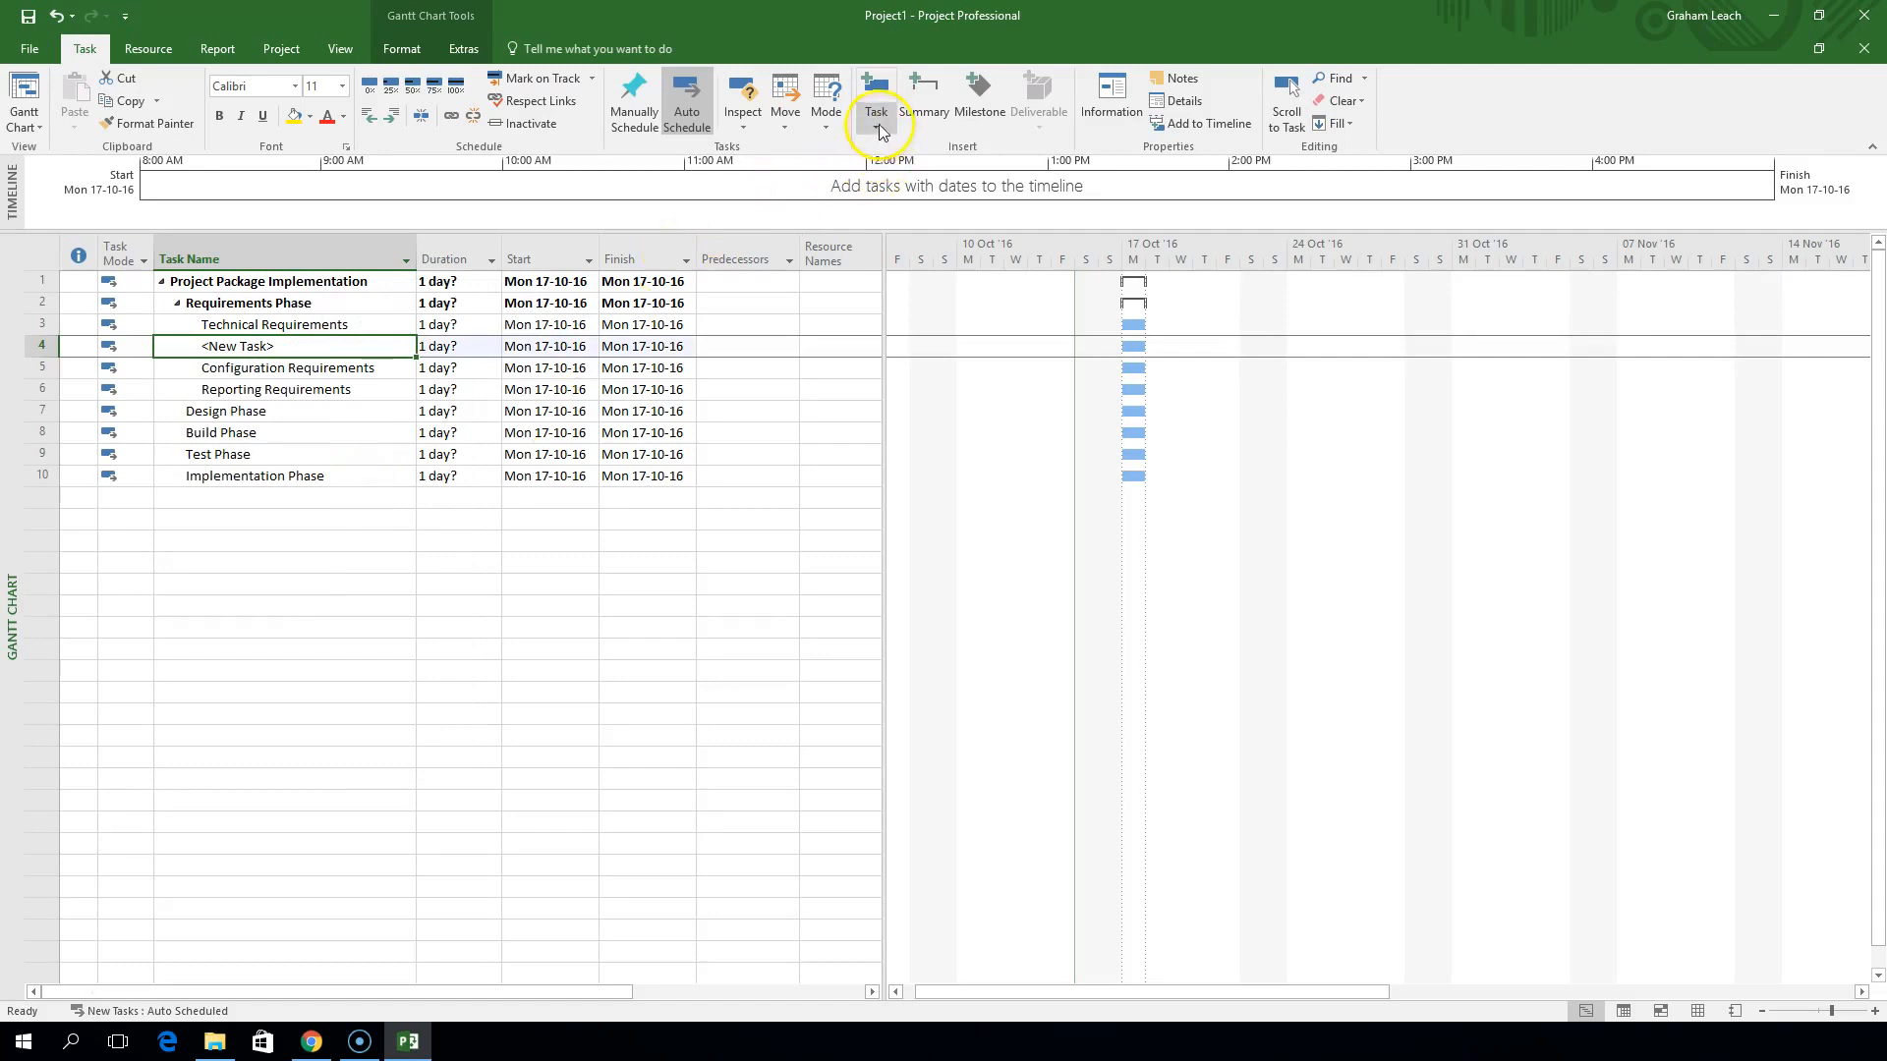
{"action": "left_click", "coordinate": [875, 87]}
{"action": "left_click", "coordinate": [875, 86]}
{"action": "left_click", "coordinate": [876, 87]}
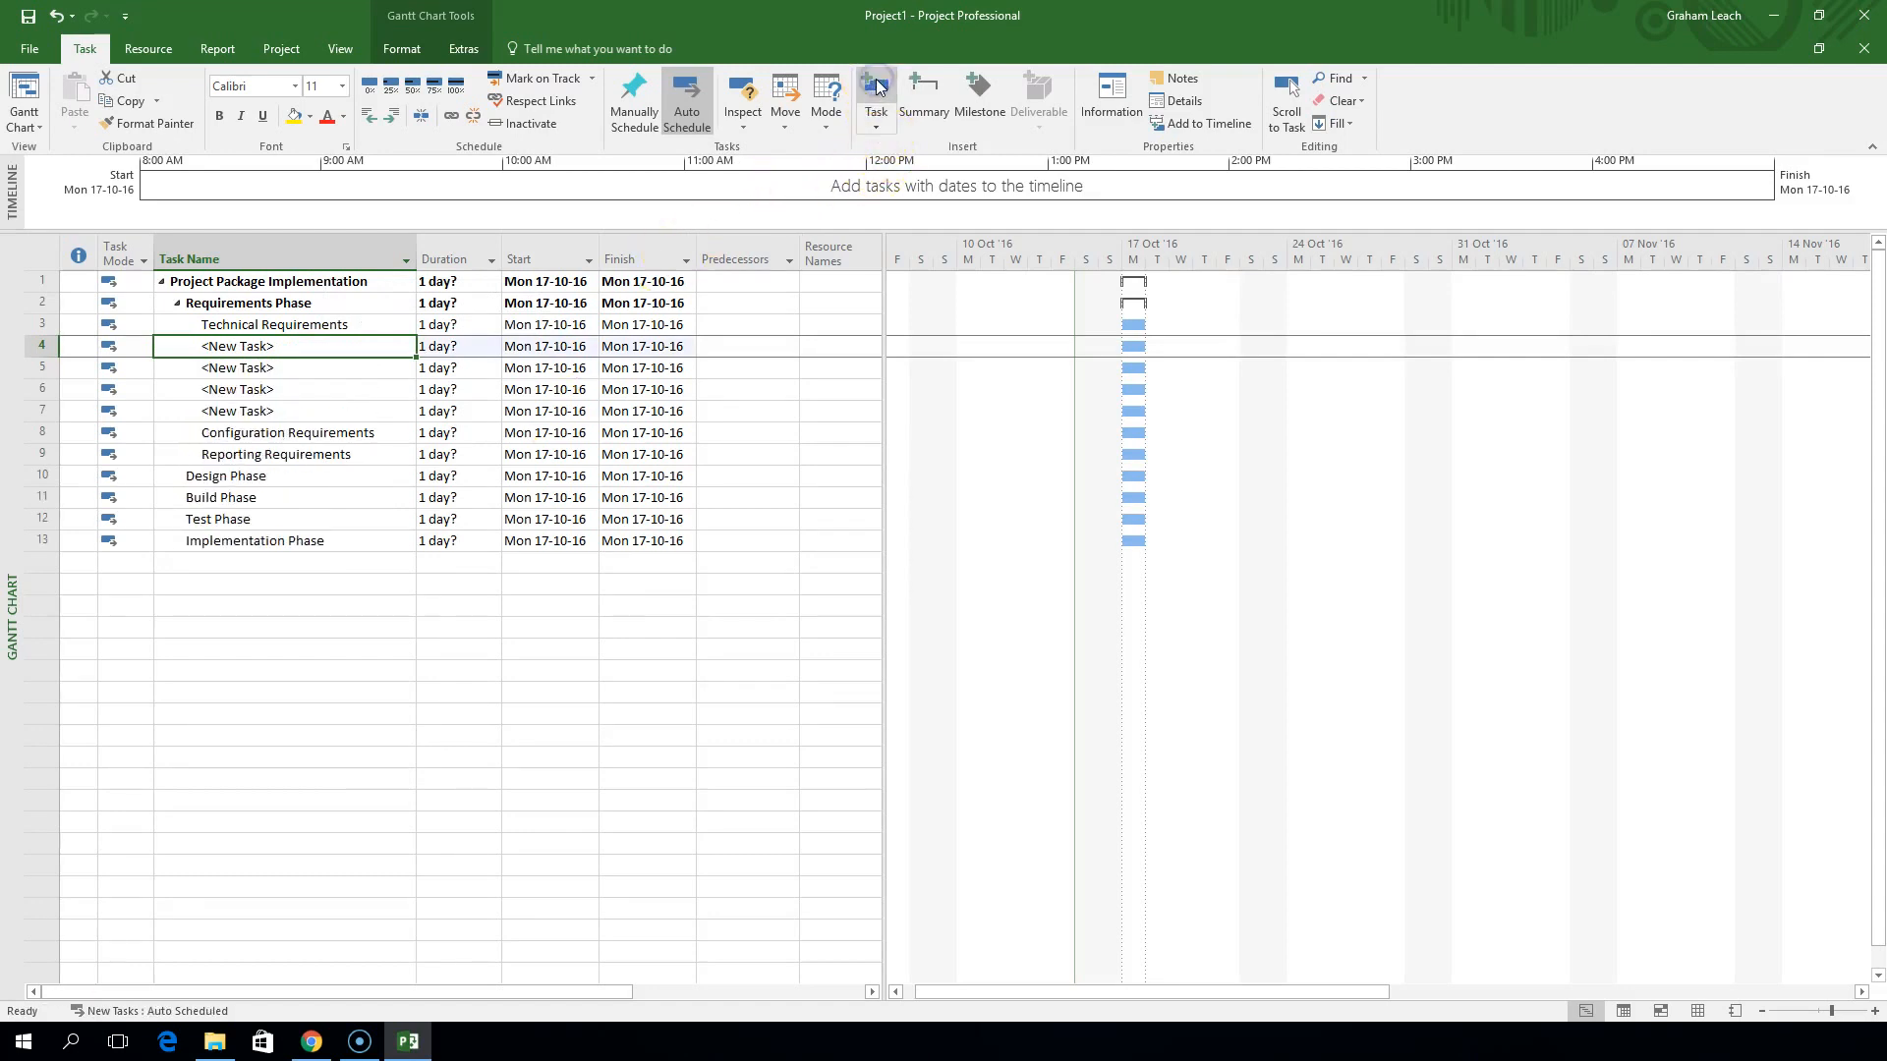
Rename the first placeholder task below Technical Requirements as Draft Technical Requirements
{"action": "left_click", "coordinate": [375, 349]}
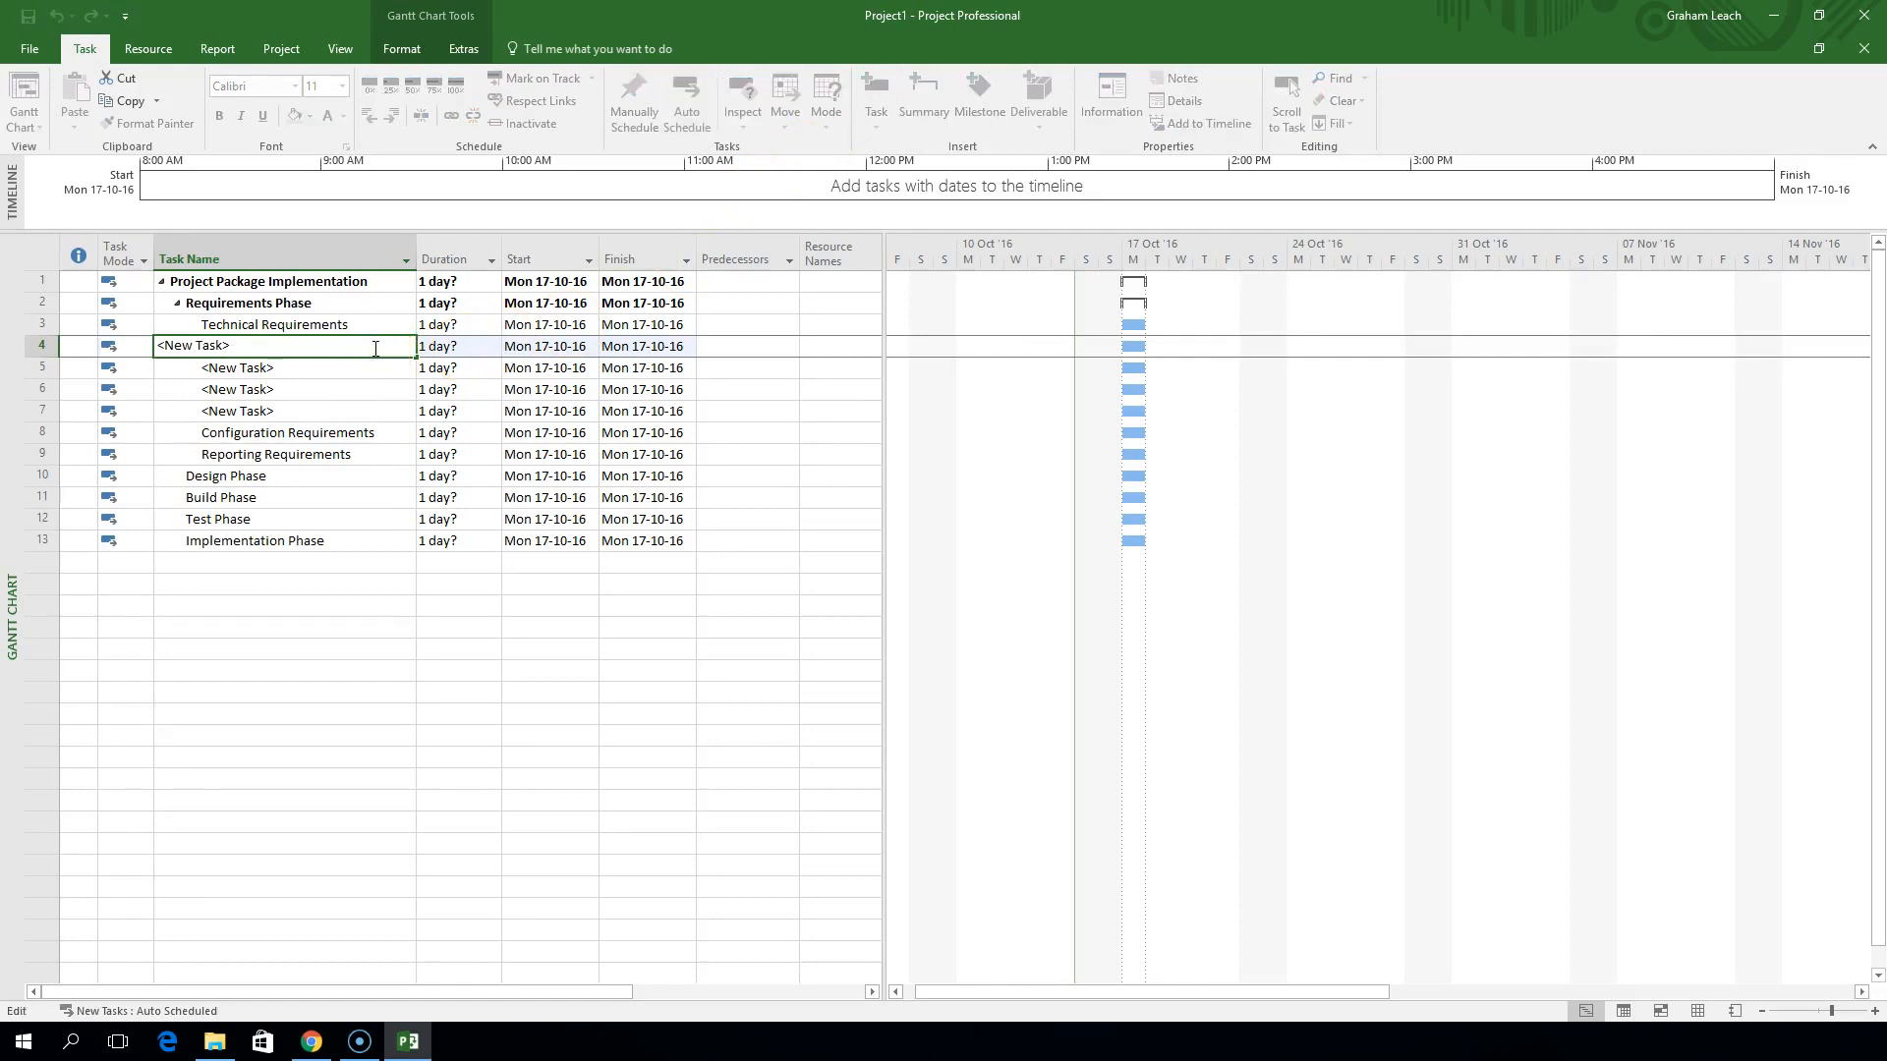
{"action": "type", "text": "Draf"}
{"action": "key", "text": "BackSpace"}
{"action": "key", "text": "BackSpace"}
{"action": "key", "text": "BackSpace"}
{"action": "key", "text": "BackSpace"}
{"action": "key", "text": "BackSpace"}
{"action": "key", "text": "BackSpace"}
{"action": "key", "text": "BackSpace"}
{"action": "key", "text": "BackSpace"}
{"action": "key", "text": "BackSpace"}
{"action": "key", "text": "BackSpace"}
{"action": "key", "text": "BackSpace"}
{"action": "key", "text": "BackSpace"}
{"action": "key", "text": "BackSpace"}
{"action": "type", "text": "Draft Technical Requiremen"}
{"action": "key", "text": "Return"}
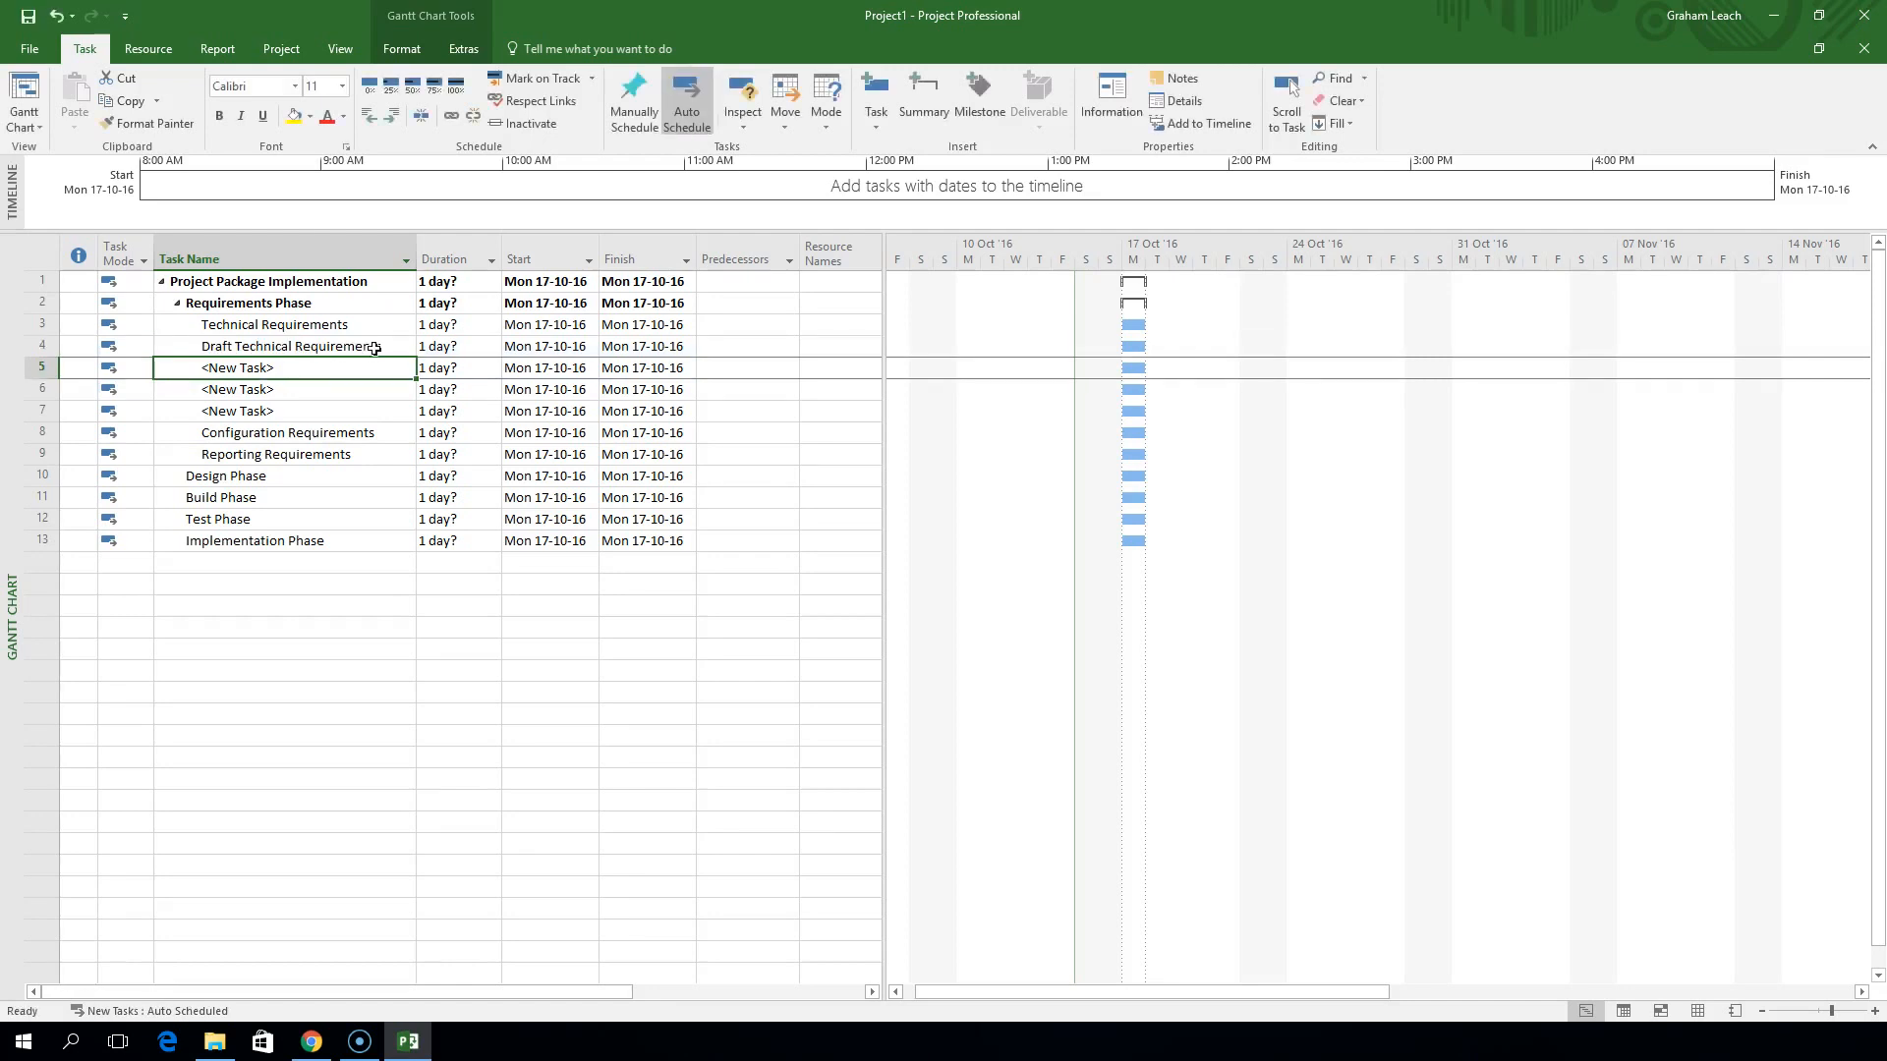
Name the remaining three placeholder tasks Review Technical Requirements, Rework Technical Requirements and Approve Technical Requirements, in that order
{"action": "type", "text": "Review "}
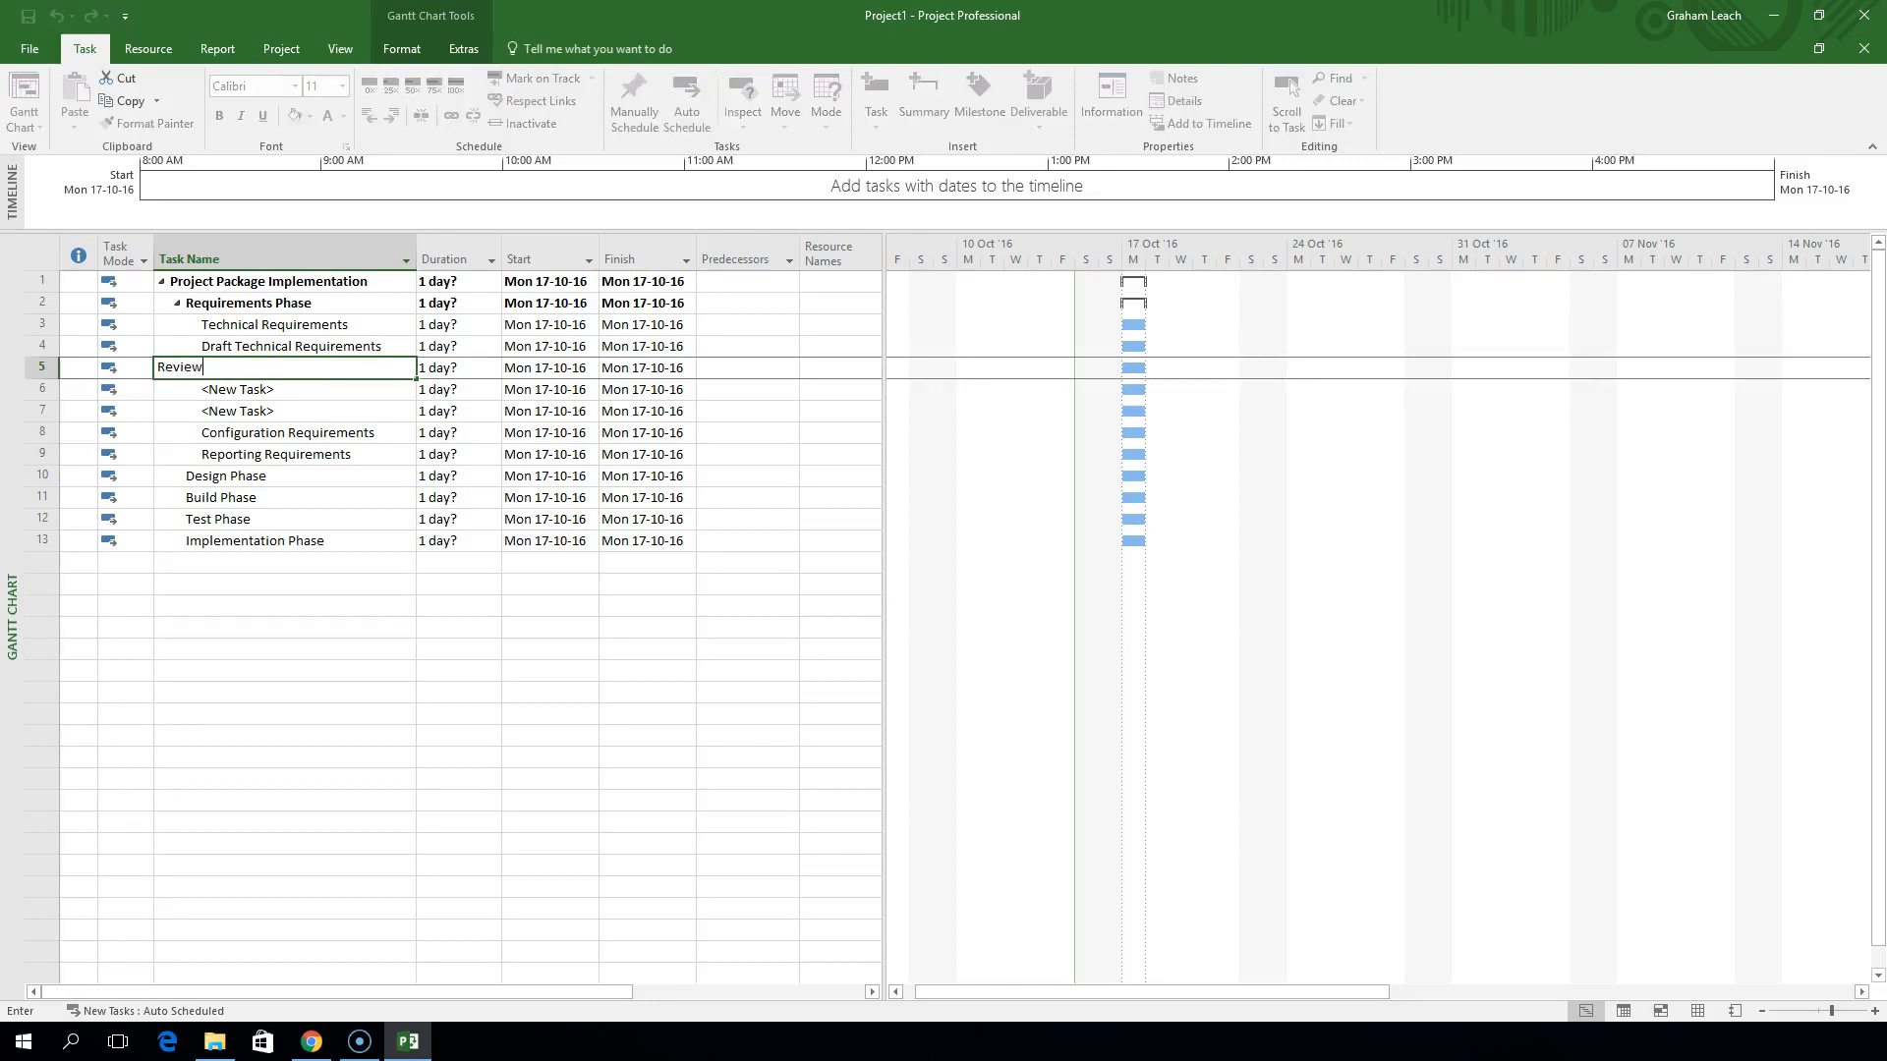
{"action": "type", "text": "Technical Requirements"}
{"action": "key", "text": "Return"}
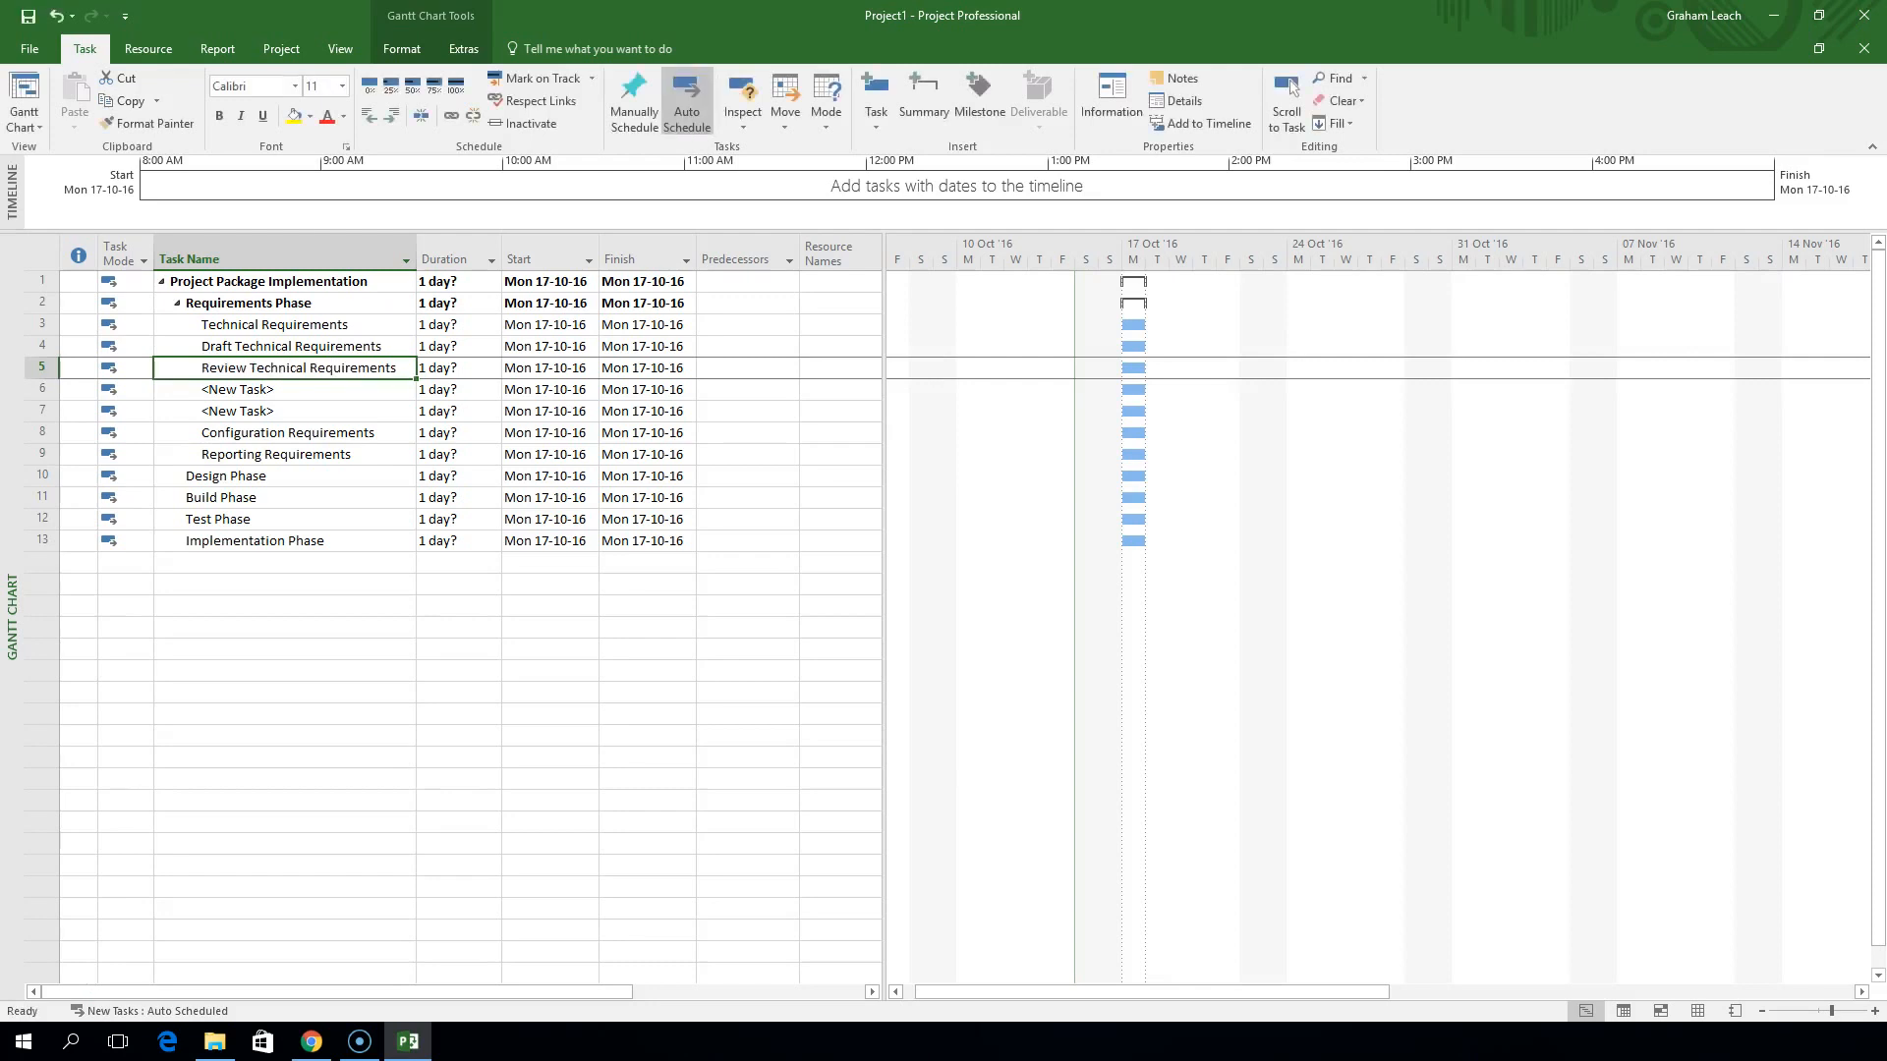
{"action": "key", "text": "Down"}
{"action": "type", "text": "R"}
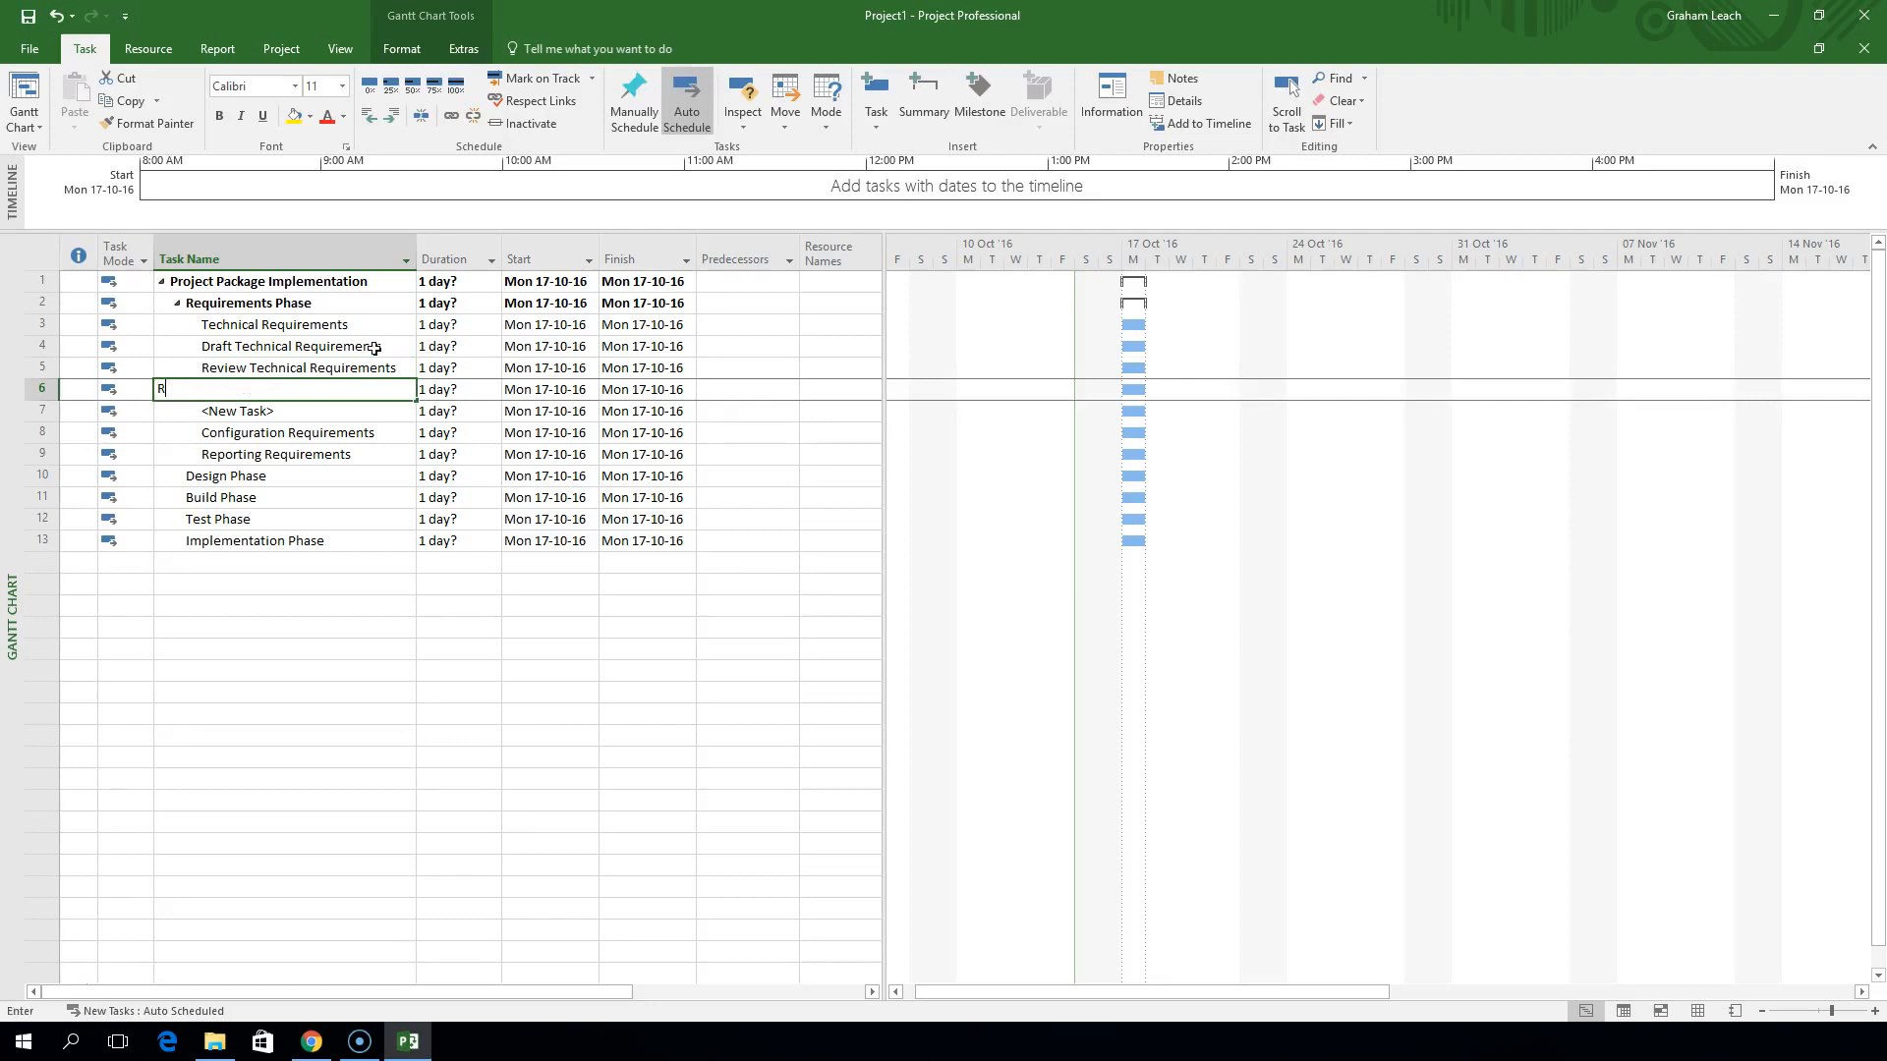
{"action": "type", "text": "ework Technical Requirements"}
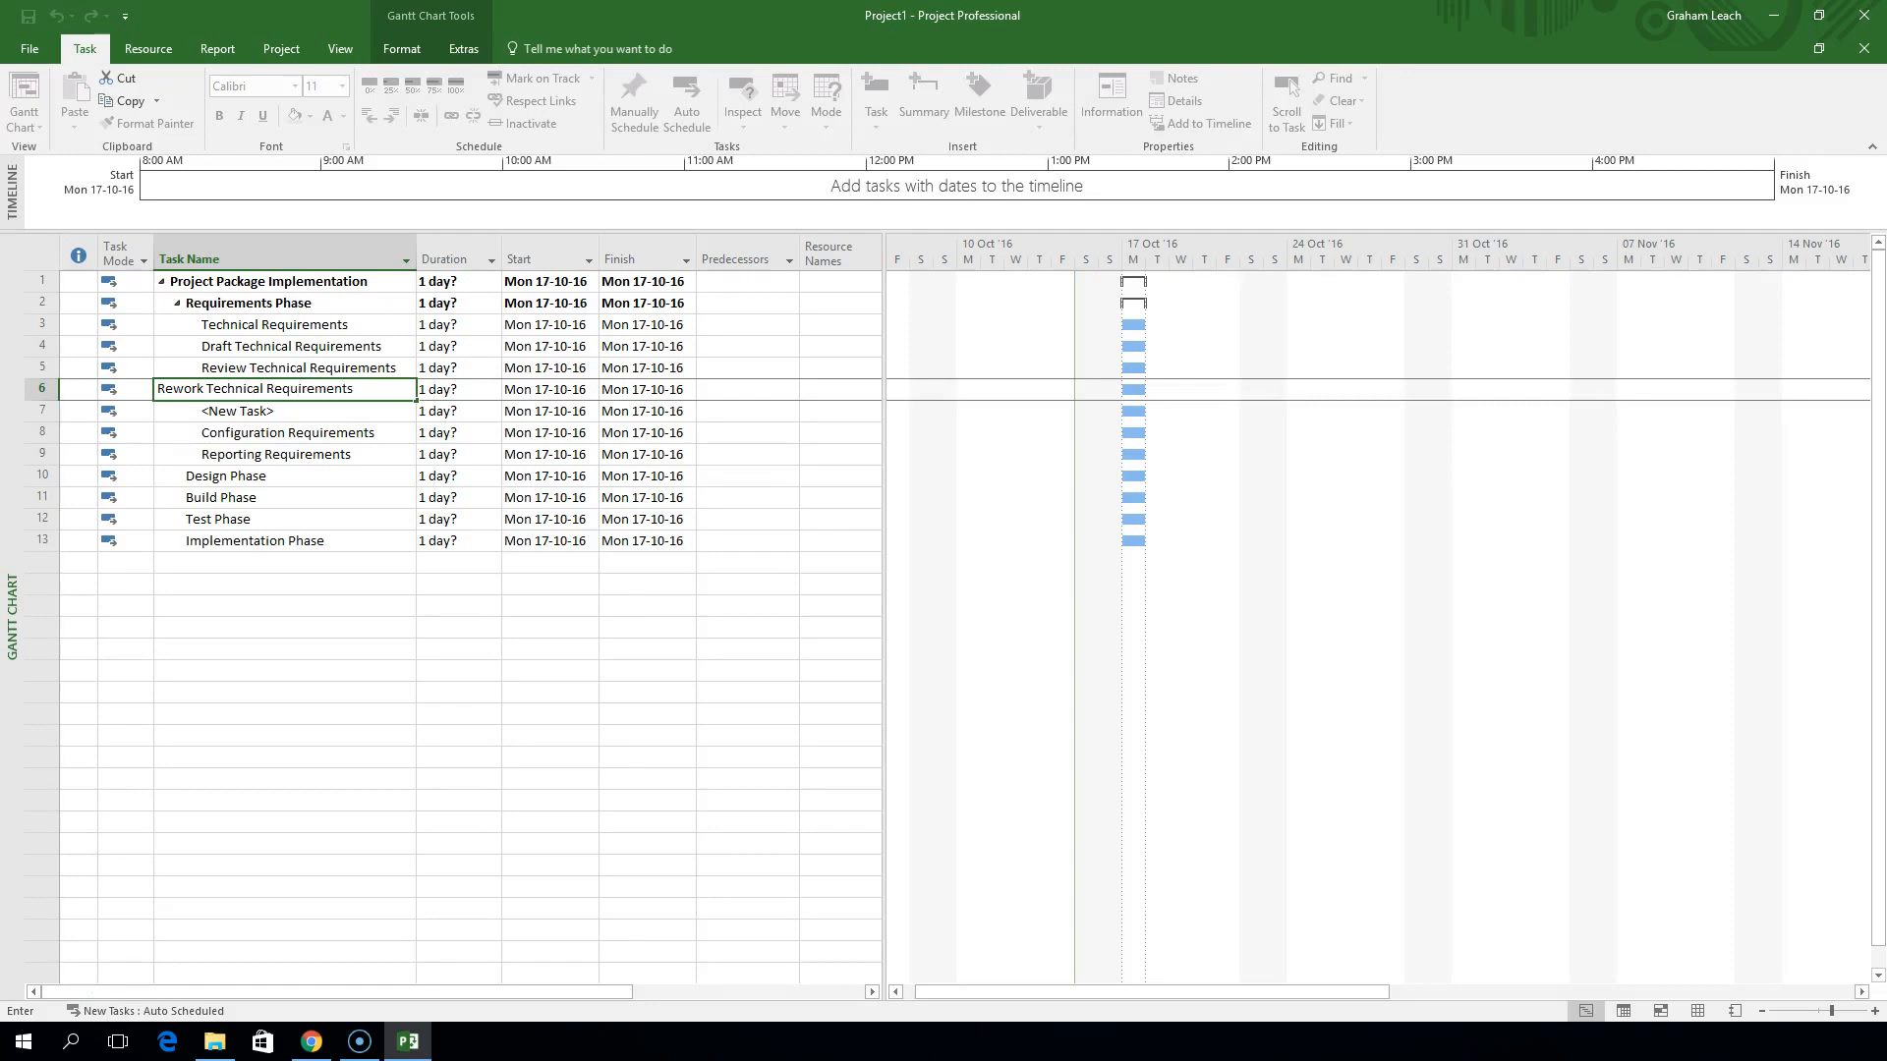
{"action": "key", "text": "Return"}
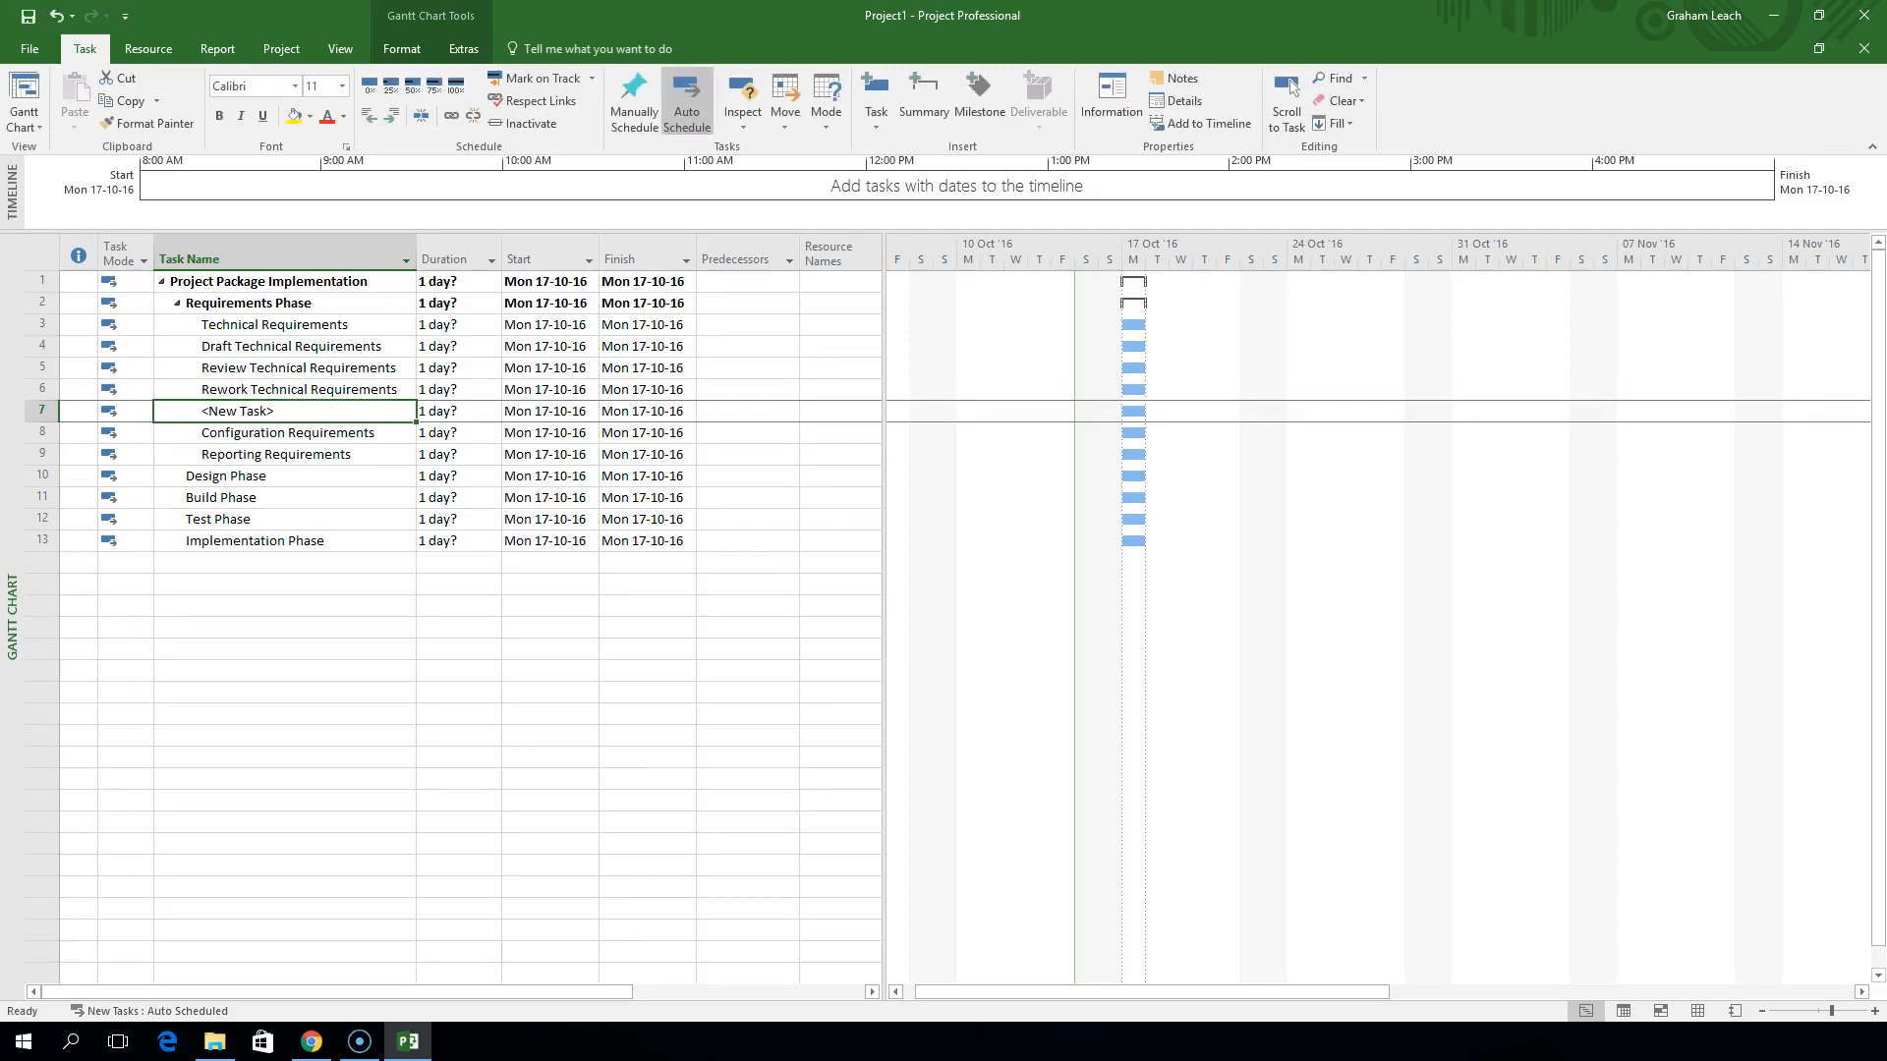
{"action": "type", "text": "Approve "}
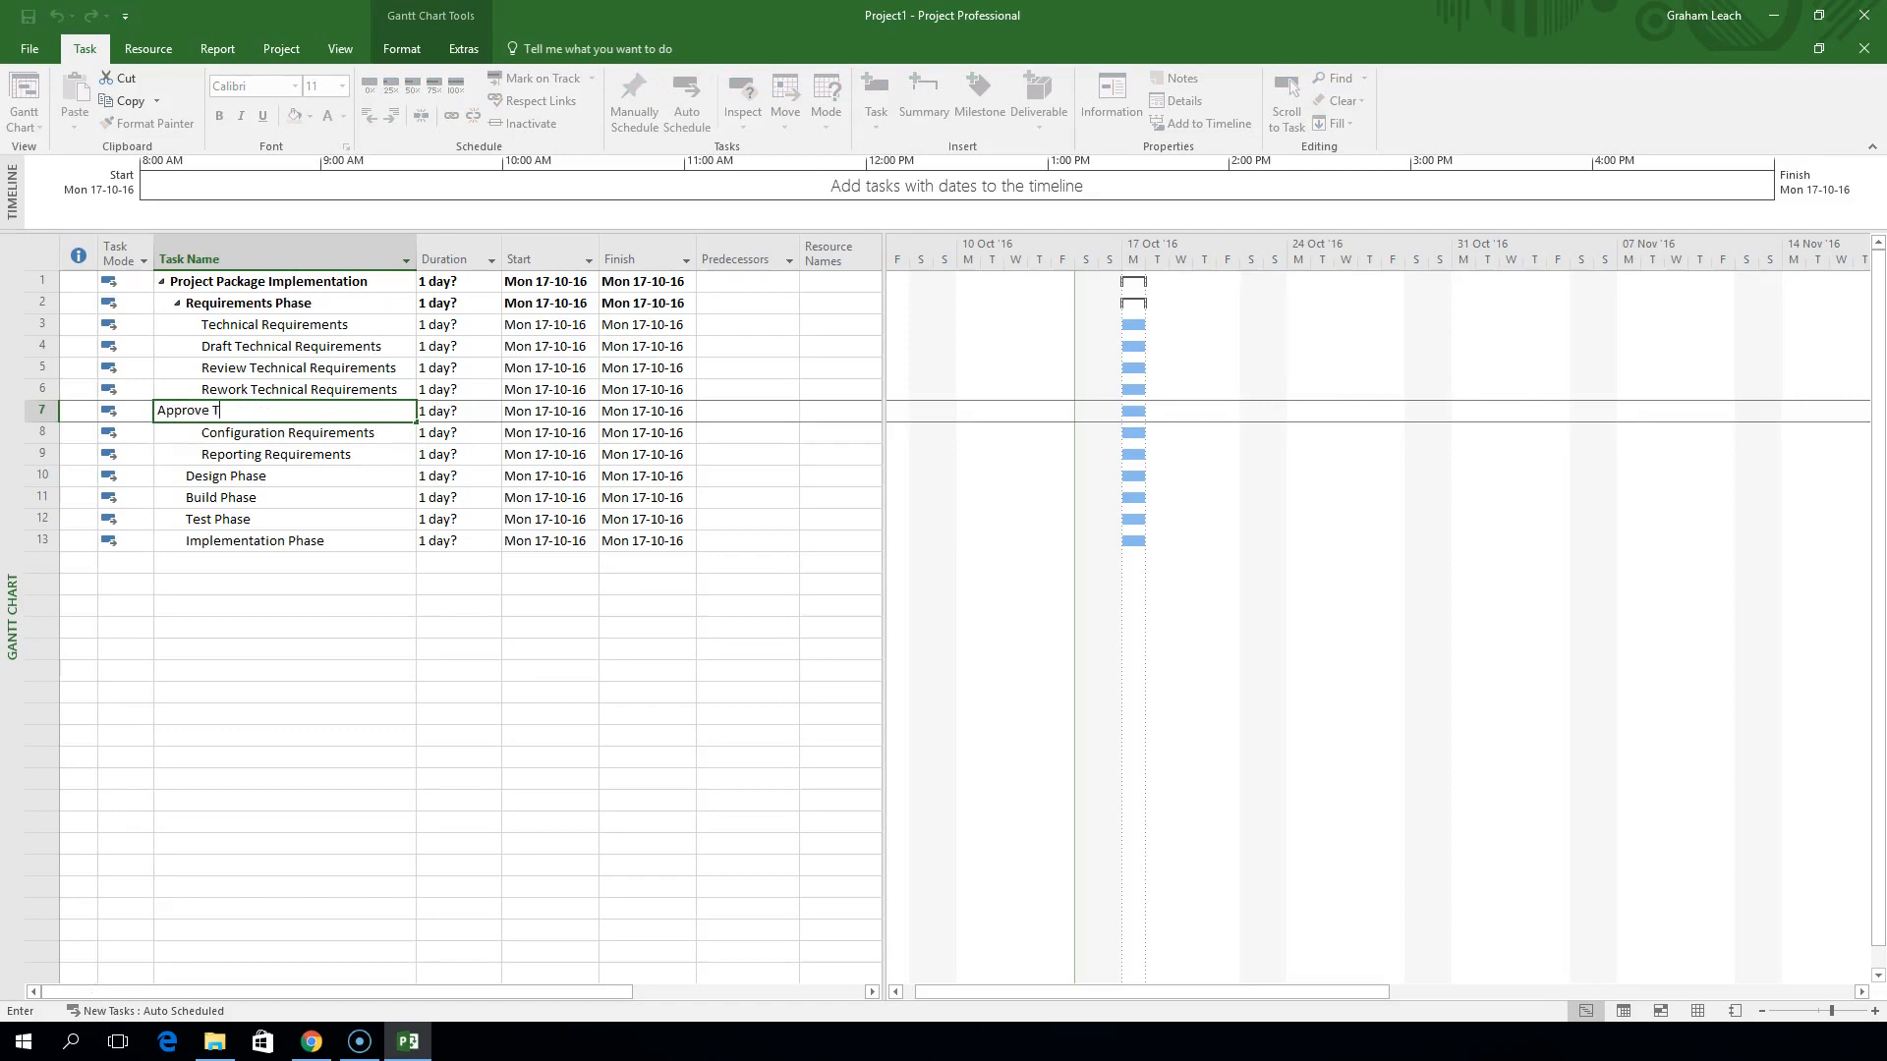
{"action": "type", "text": "Technical Requirements"}
{"action": "key", "text": "Return"}
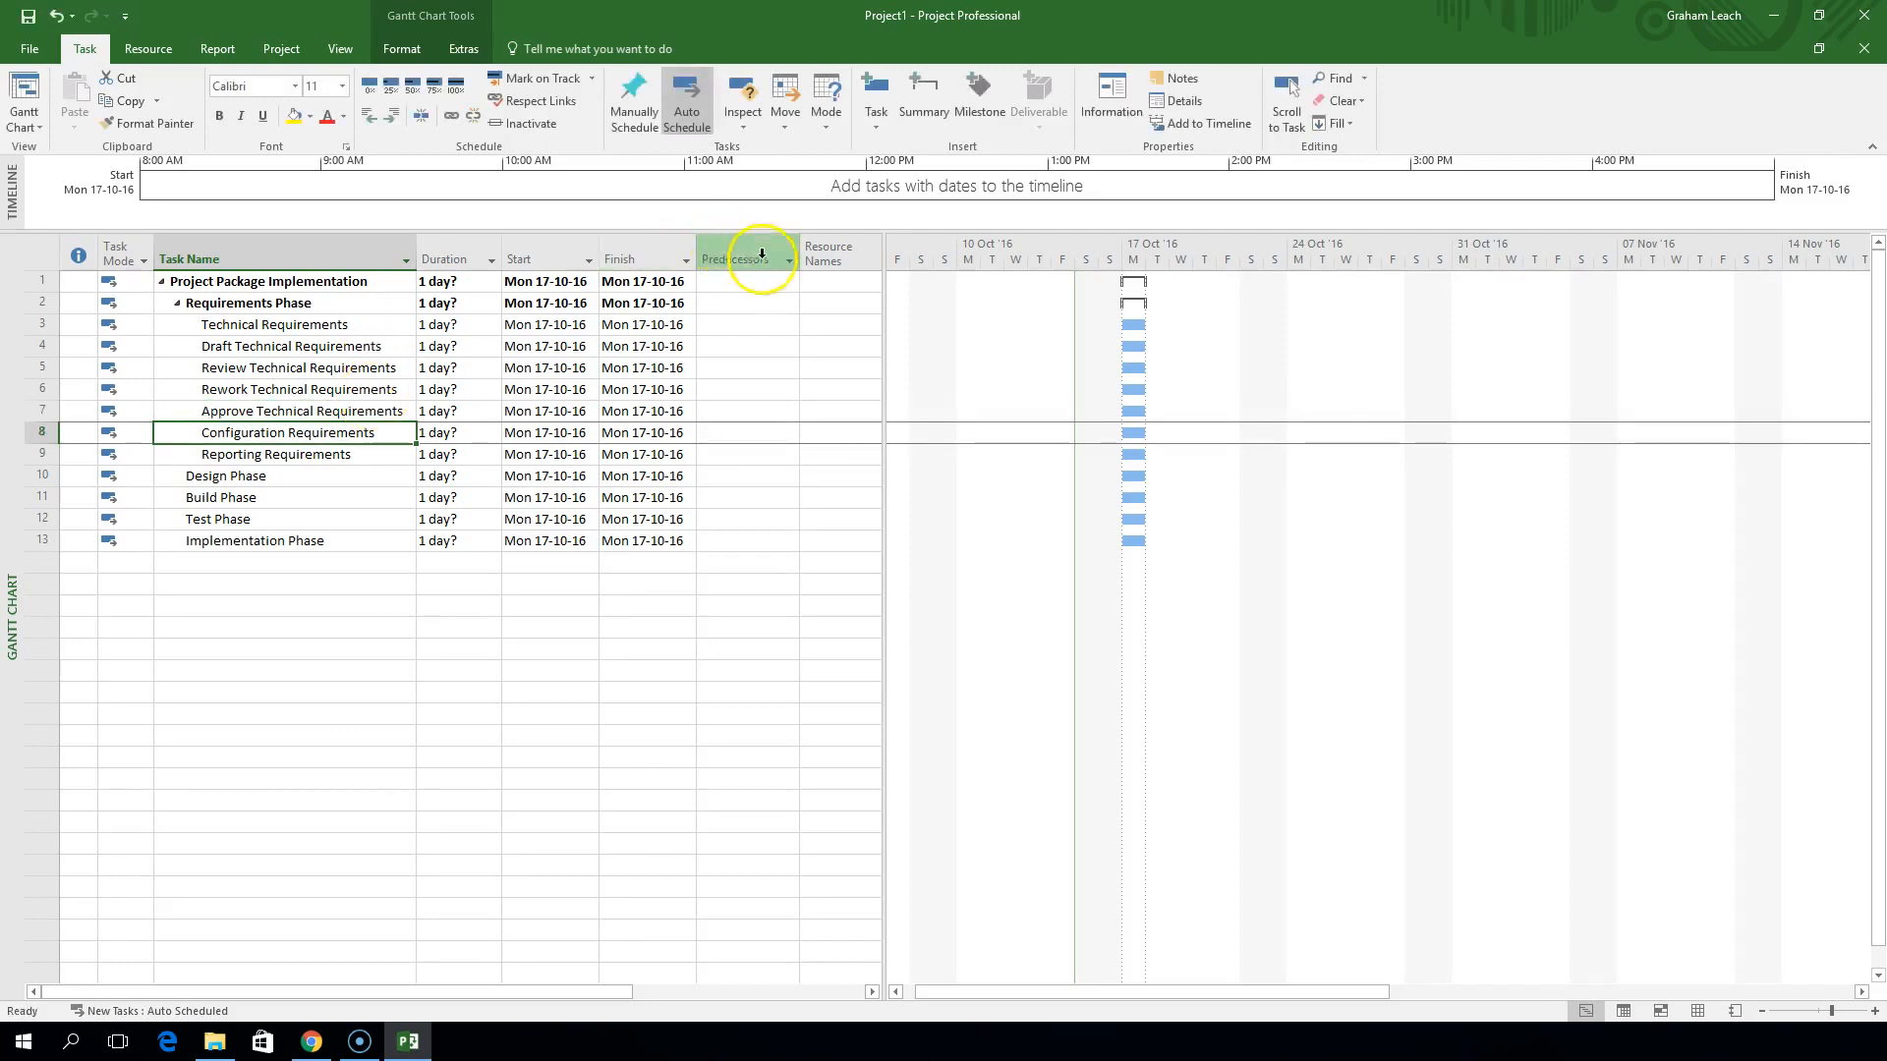
Insert a milestone above Configuration Requirements and name it Approved Technical Requirements
{"action": "left_click", "coordinate": [980, 88]}
{"action": "left_click", "coordinate": [362, 437]}
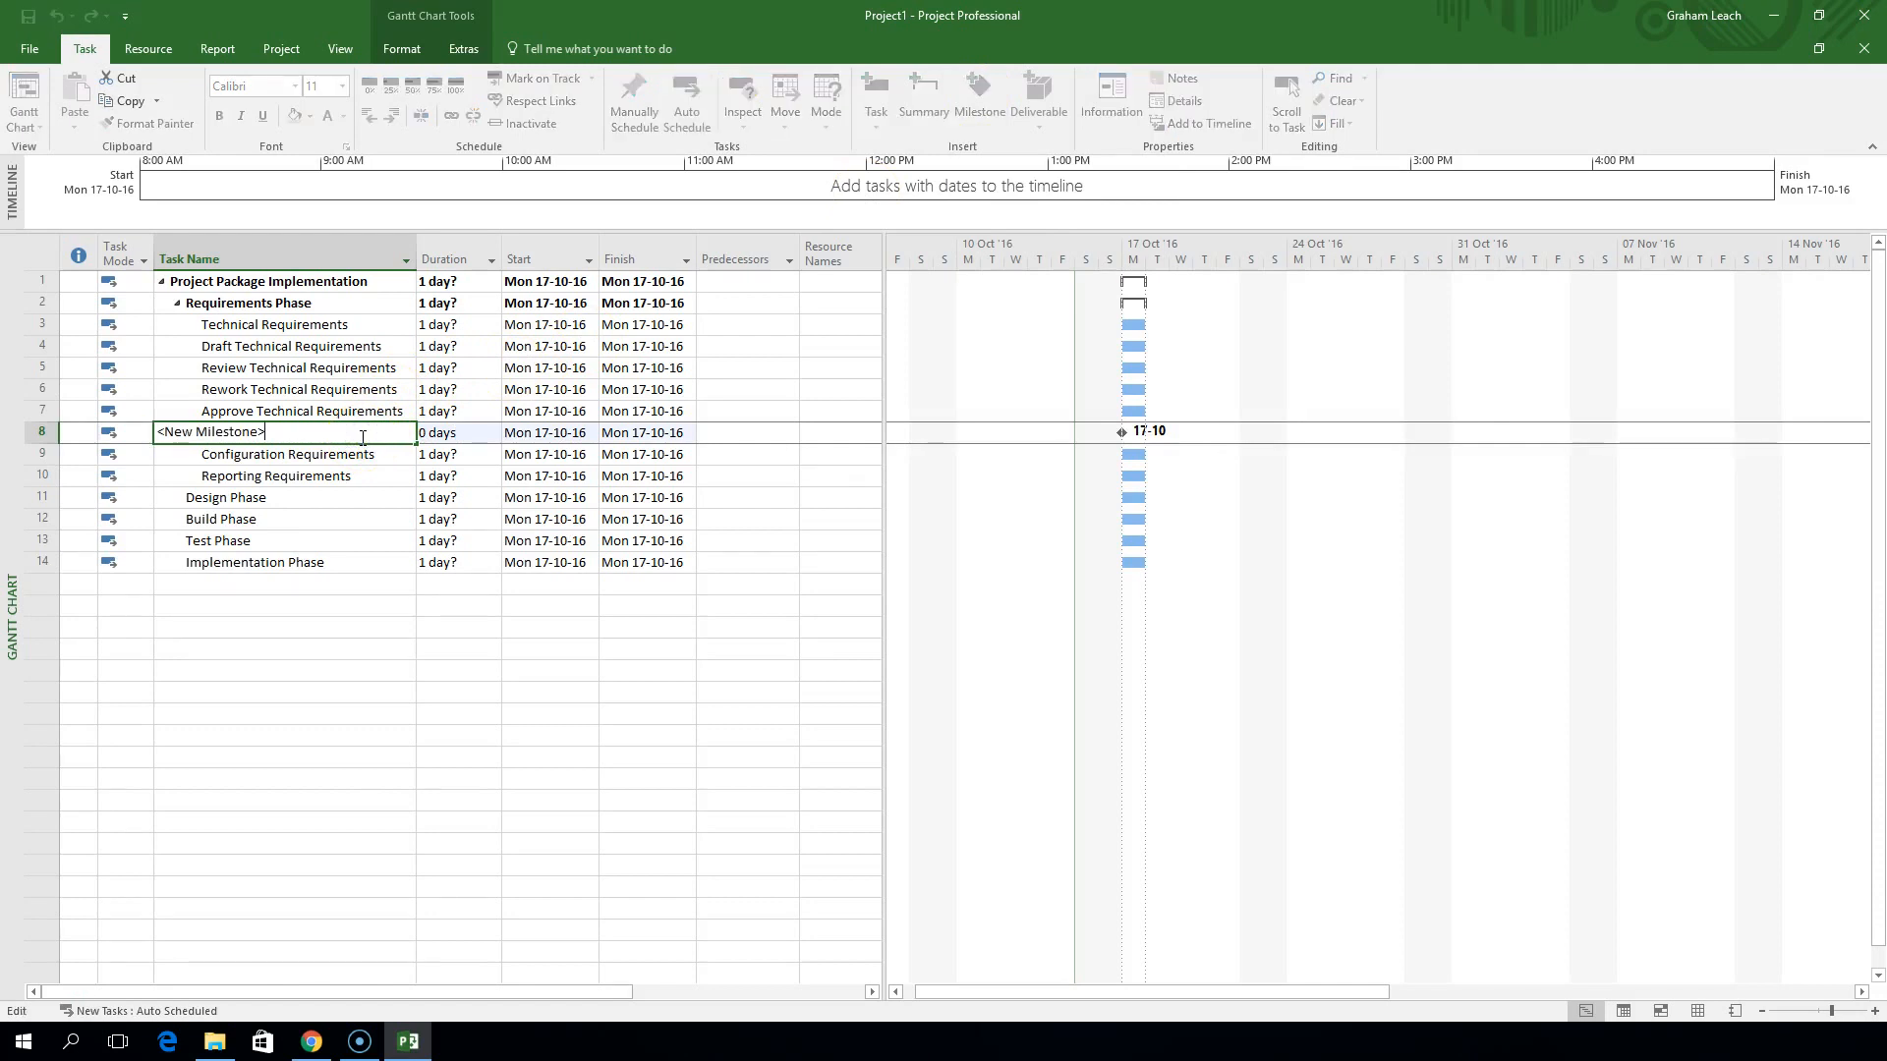
{"action": "type", "text": "Approved"}
{"action": "key", "text": "BackSpace"}
{"action": "key", "text": "BackSpace"}
{"action": "key", "text": "BackSpace"}
{"action": "key", "text": "BackSpace"}
{"action": "key", "text": "BackSpace"}
{"action": "key", "text": "BackSpace"}
{"action": "key", "text": "BackSpace"}
{"action": "key", "text": "BackSpace"}
{"action": "key", "text": "BackSpace"}
{"action": "key", "text": "BackSpace"}
{"action": "key", "text": "BackSpace"}
{"action": "key", "text": "BackSpace"}
{"action": "key", "text": "BackSpace"}
{"action": "key", "text": "BackSpace"}
{"action": "key", "text": "BackSpace"}
{"action": "key", "text": "BackSpace"}
{"action": "key", "text": "BackSpace"}
{"action": "key", "text": "BackSpace"}
{"action": "key", "text": "BackSpace"}
{"action": "key", "text": "BackSpace"}
{"action": "key", "text": "BackSpace"}
{"action": "key", "text": "BackSpace"}
{"action": "key", "text": "BackSpace"}
{"action": "type", "text": "Approved "}
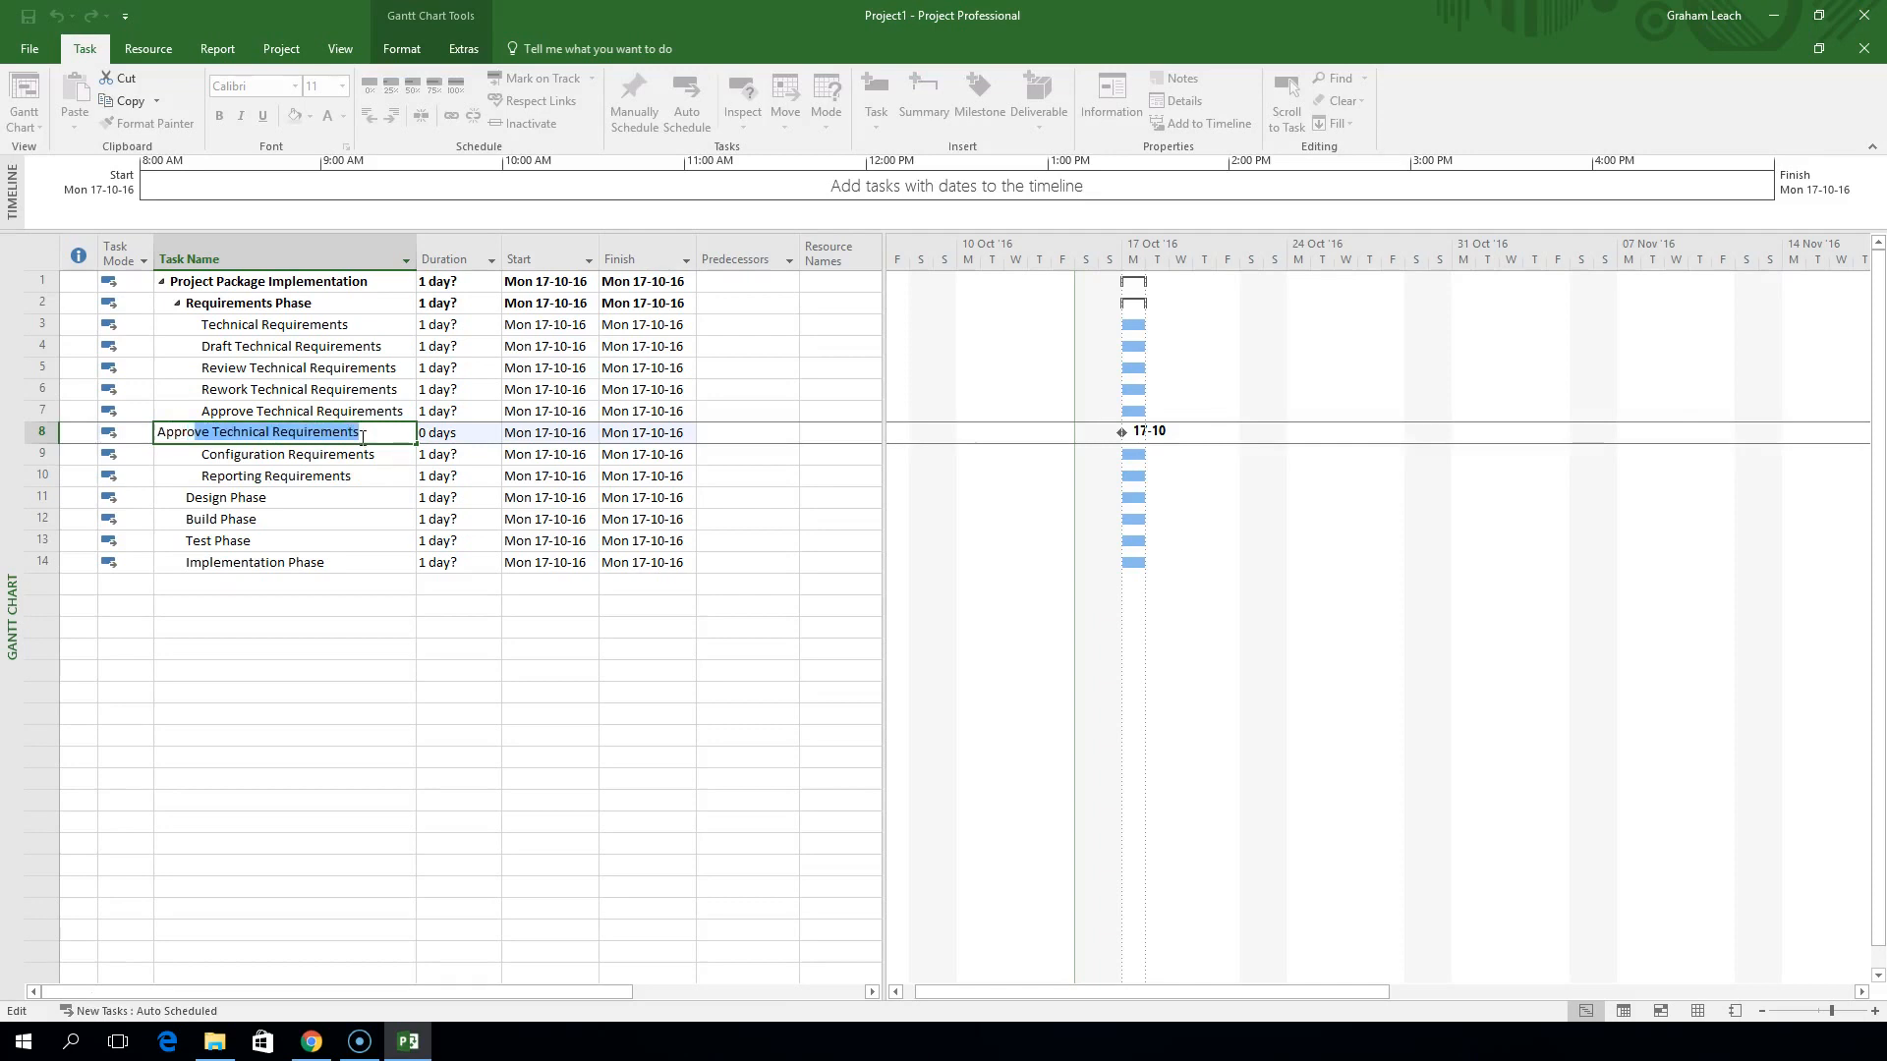
{"action": "type", "text": "Technical "}
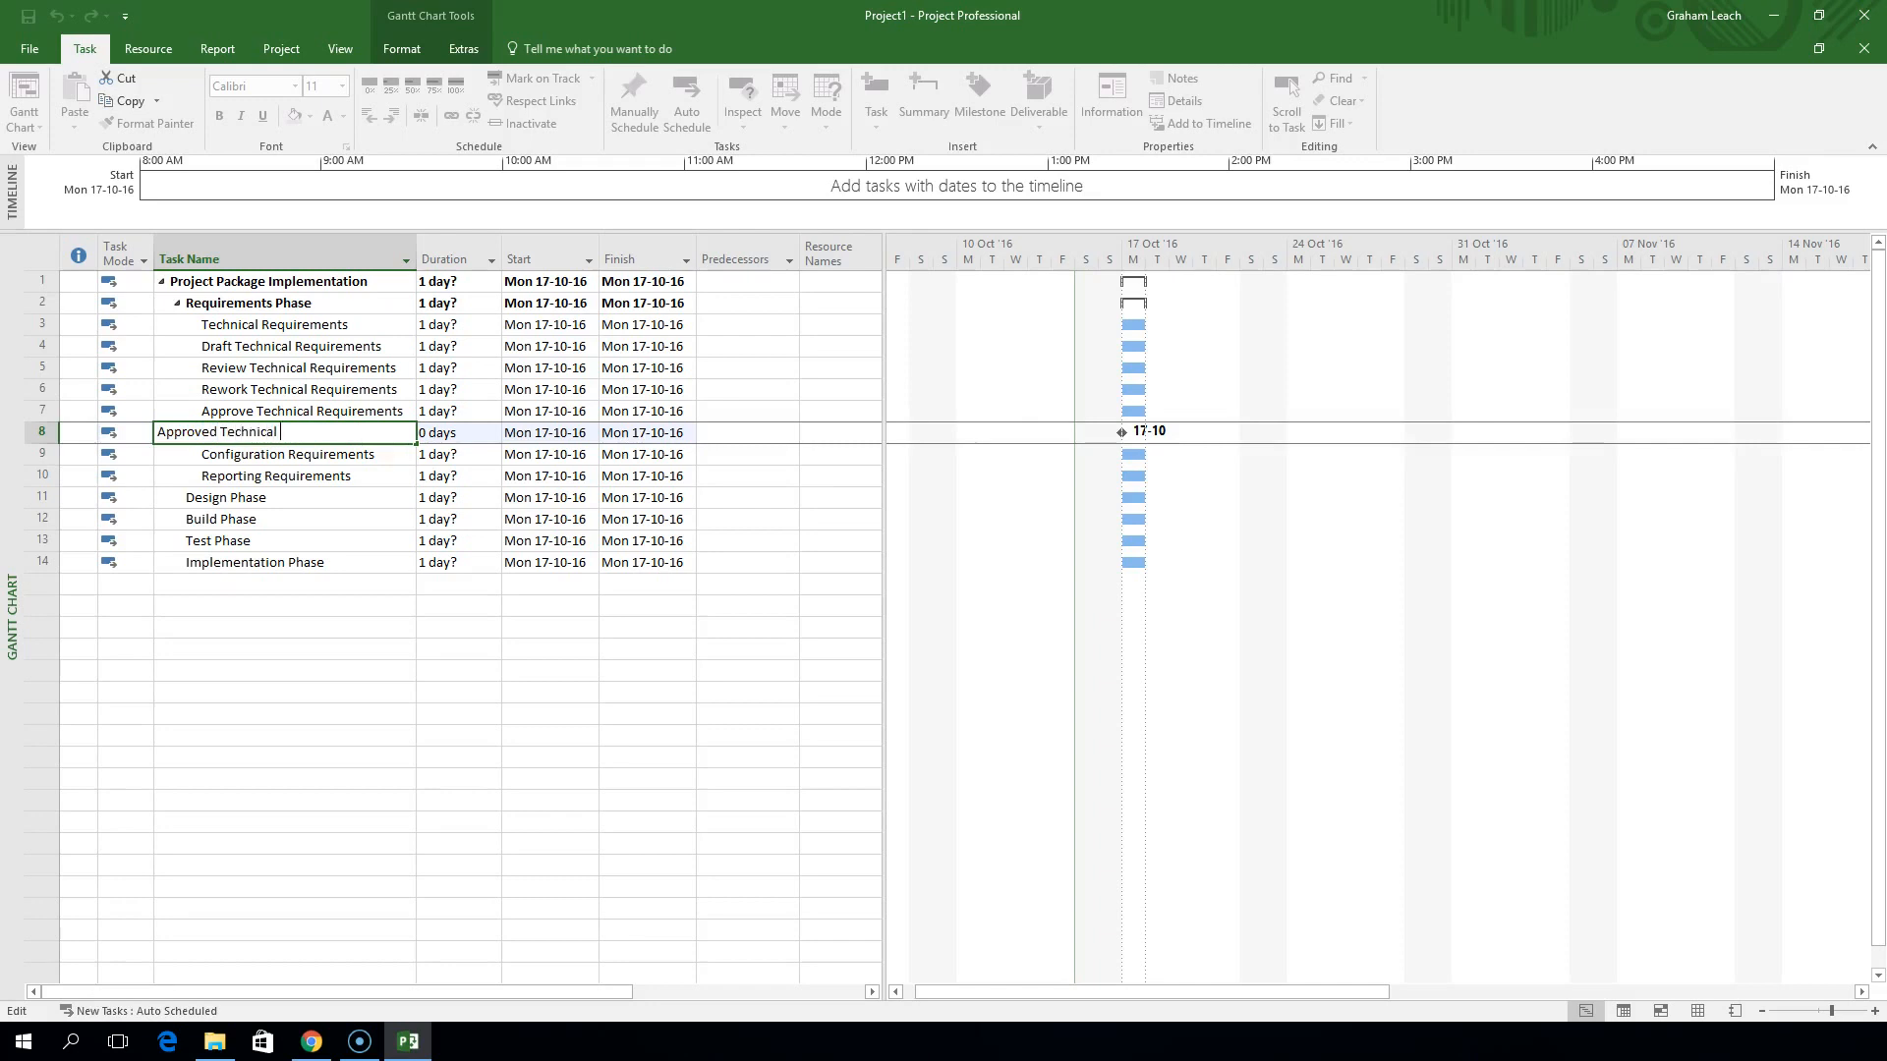
{"action": "type", "text": "Requirements"}
{"action": "key", "text": "Tab"}
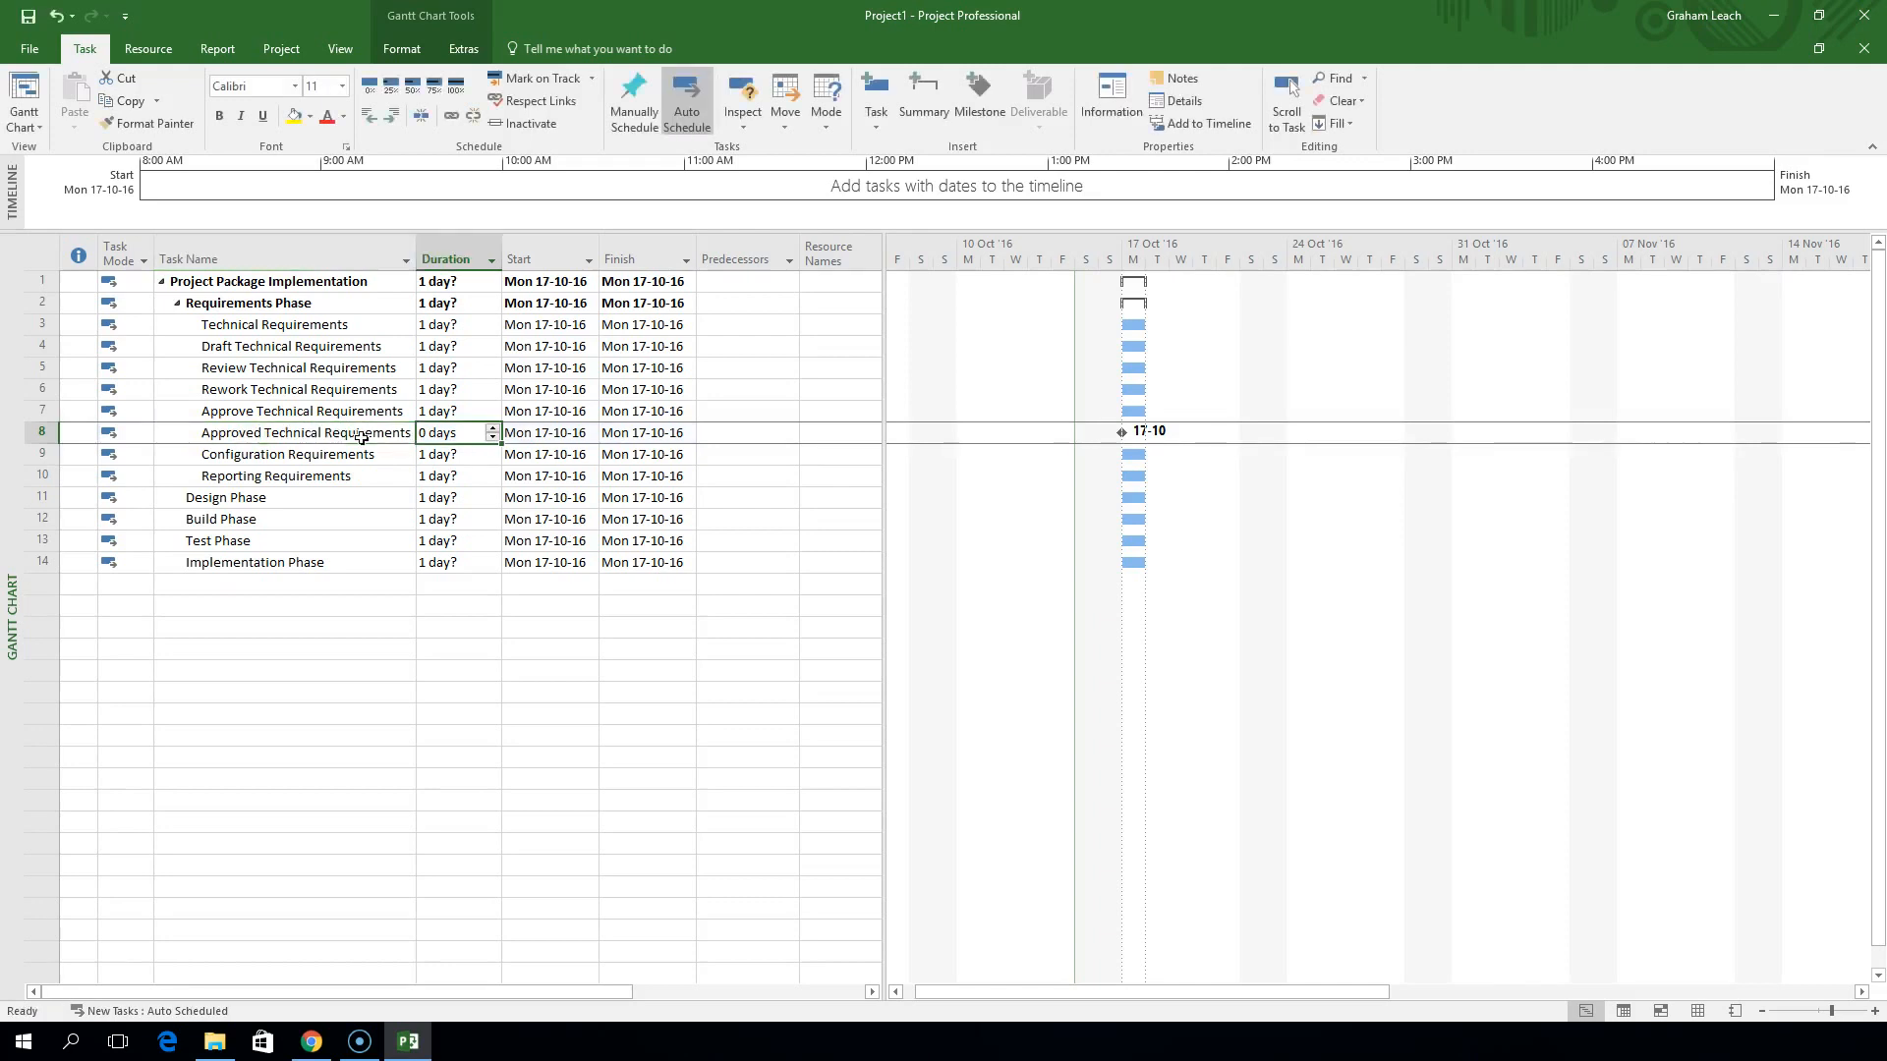
{"action": "left_click", "coordinate": [455, 439]}
{"action": "left_click", "coordinate": [717, 433]}
{"action": "left_click", "coordinate": [717, 434]}
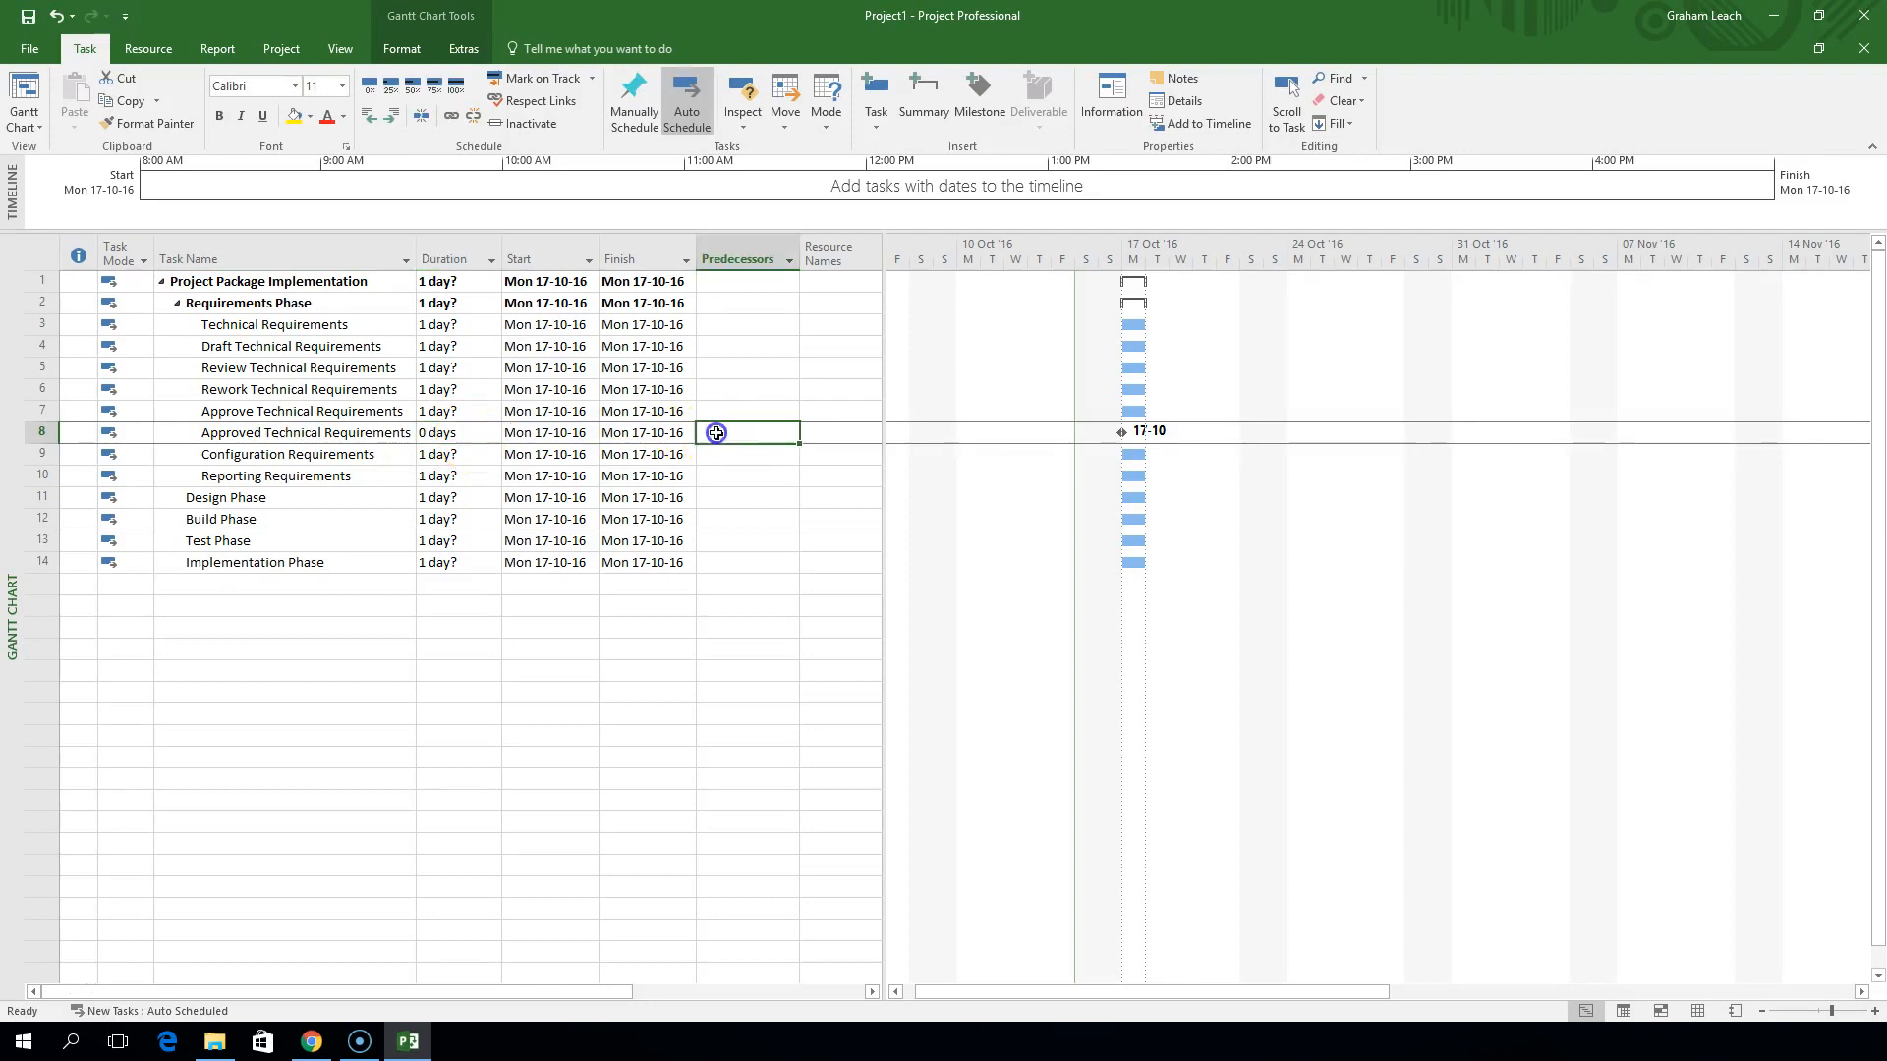
{"action": "left_click", "coordinate": [224, 476]}
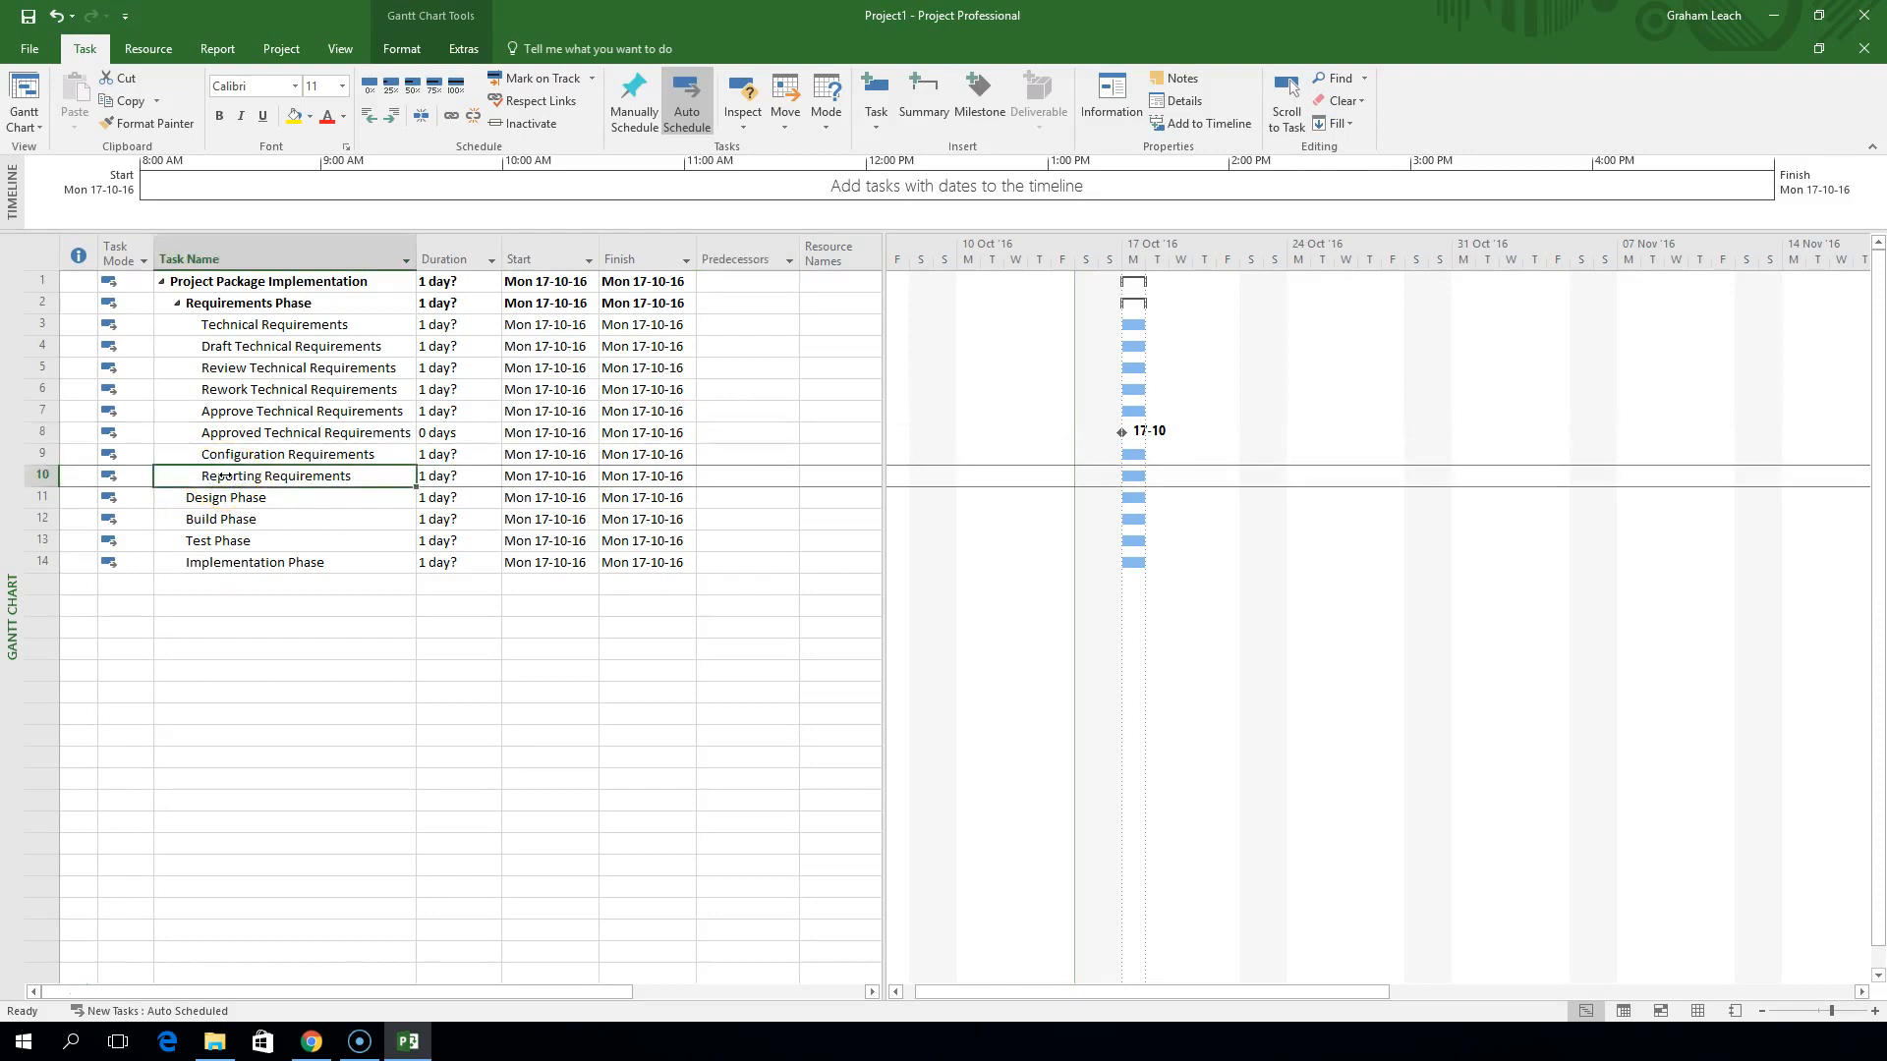
Indent the Draft, Review, Rework, Approve and Approved Technical Requirements rows as subtasks of Technical Requirements
{"action": "left_click", "coordinate": [164, 346]}
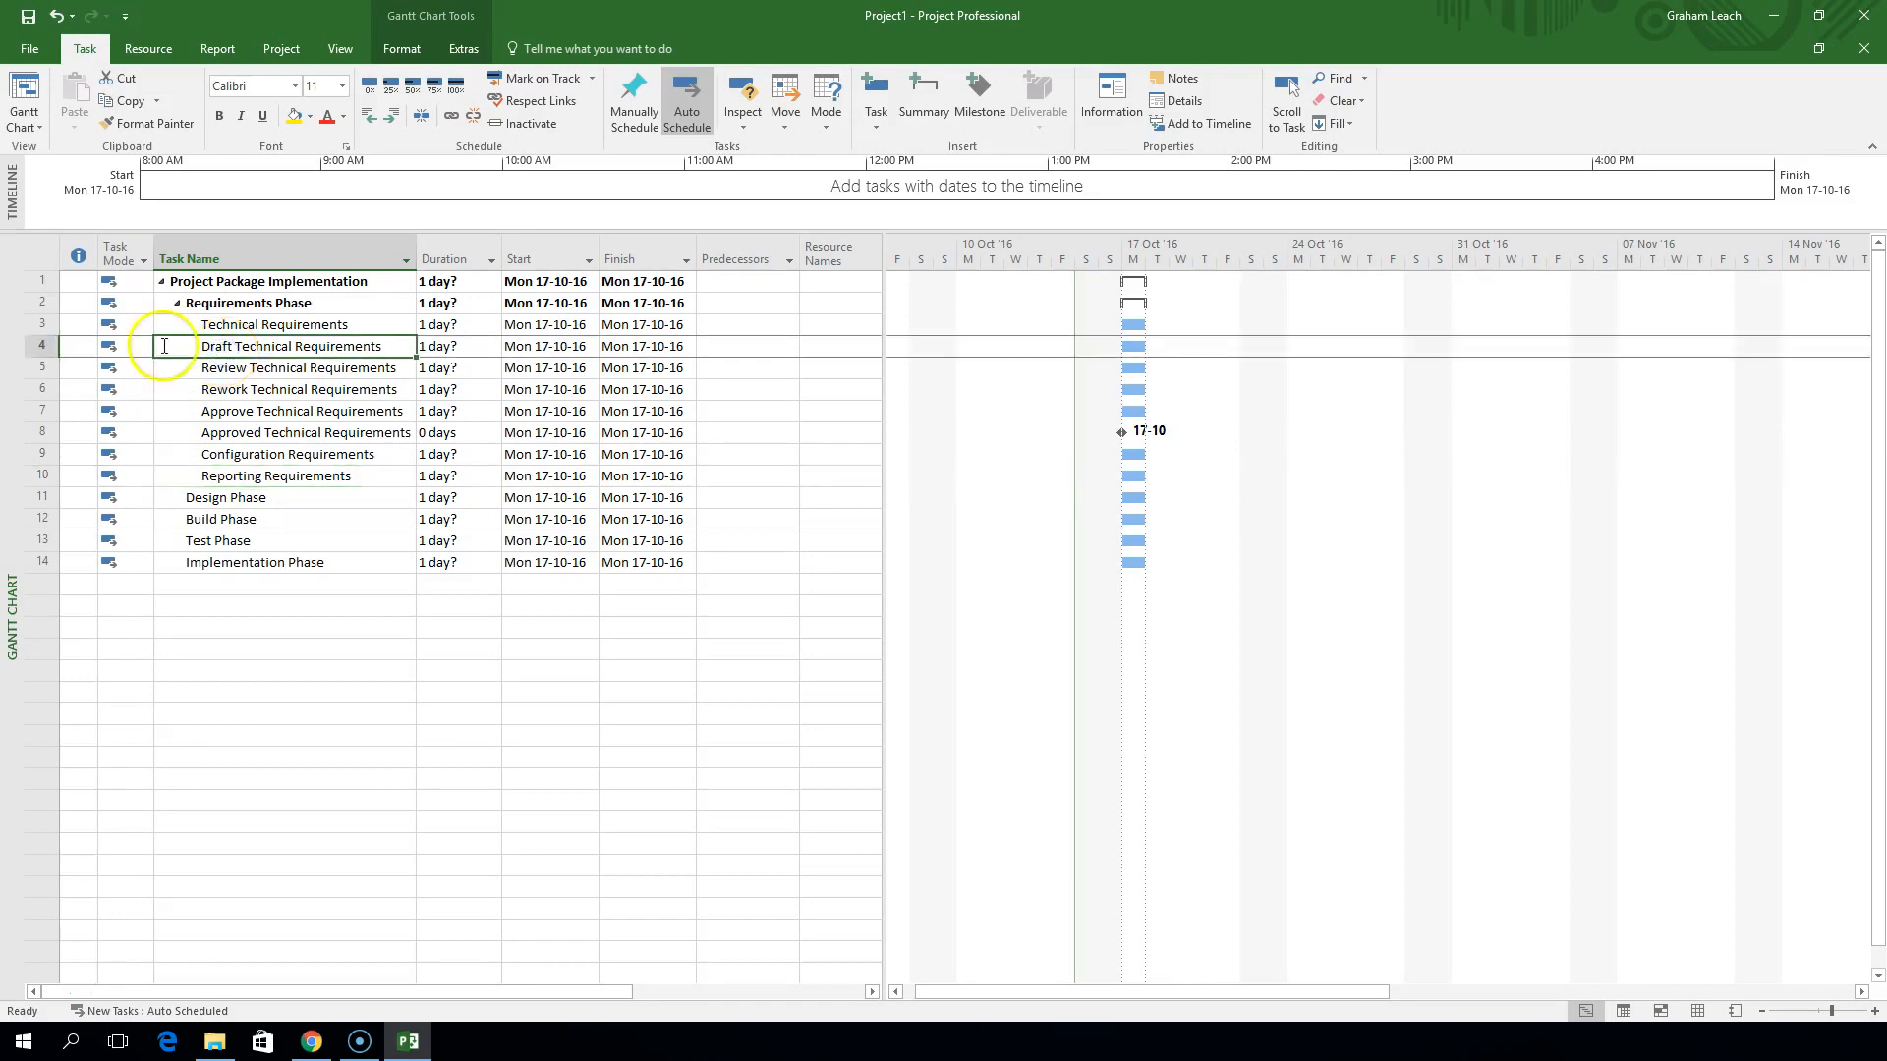
{"action": "left_click_drag", "start_coordinate": [61, 346], "coordinate": [55, 424]}
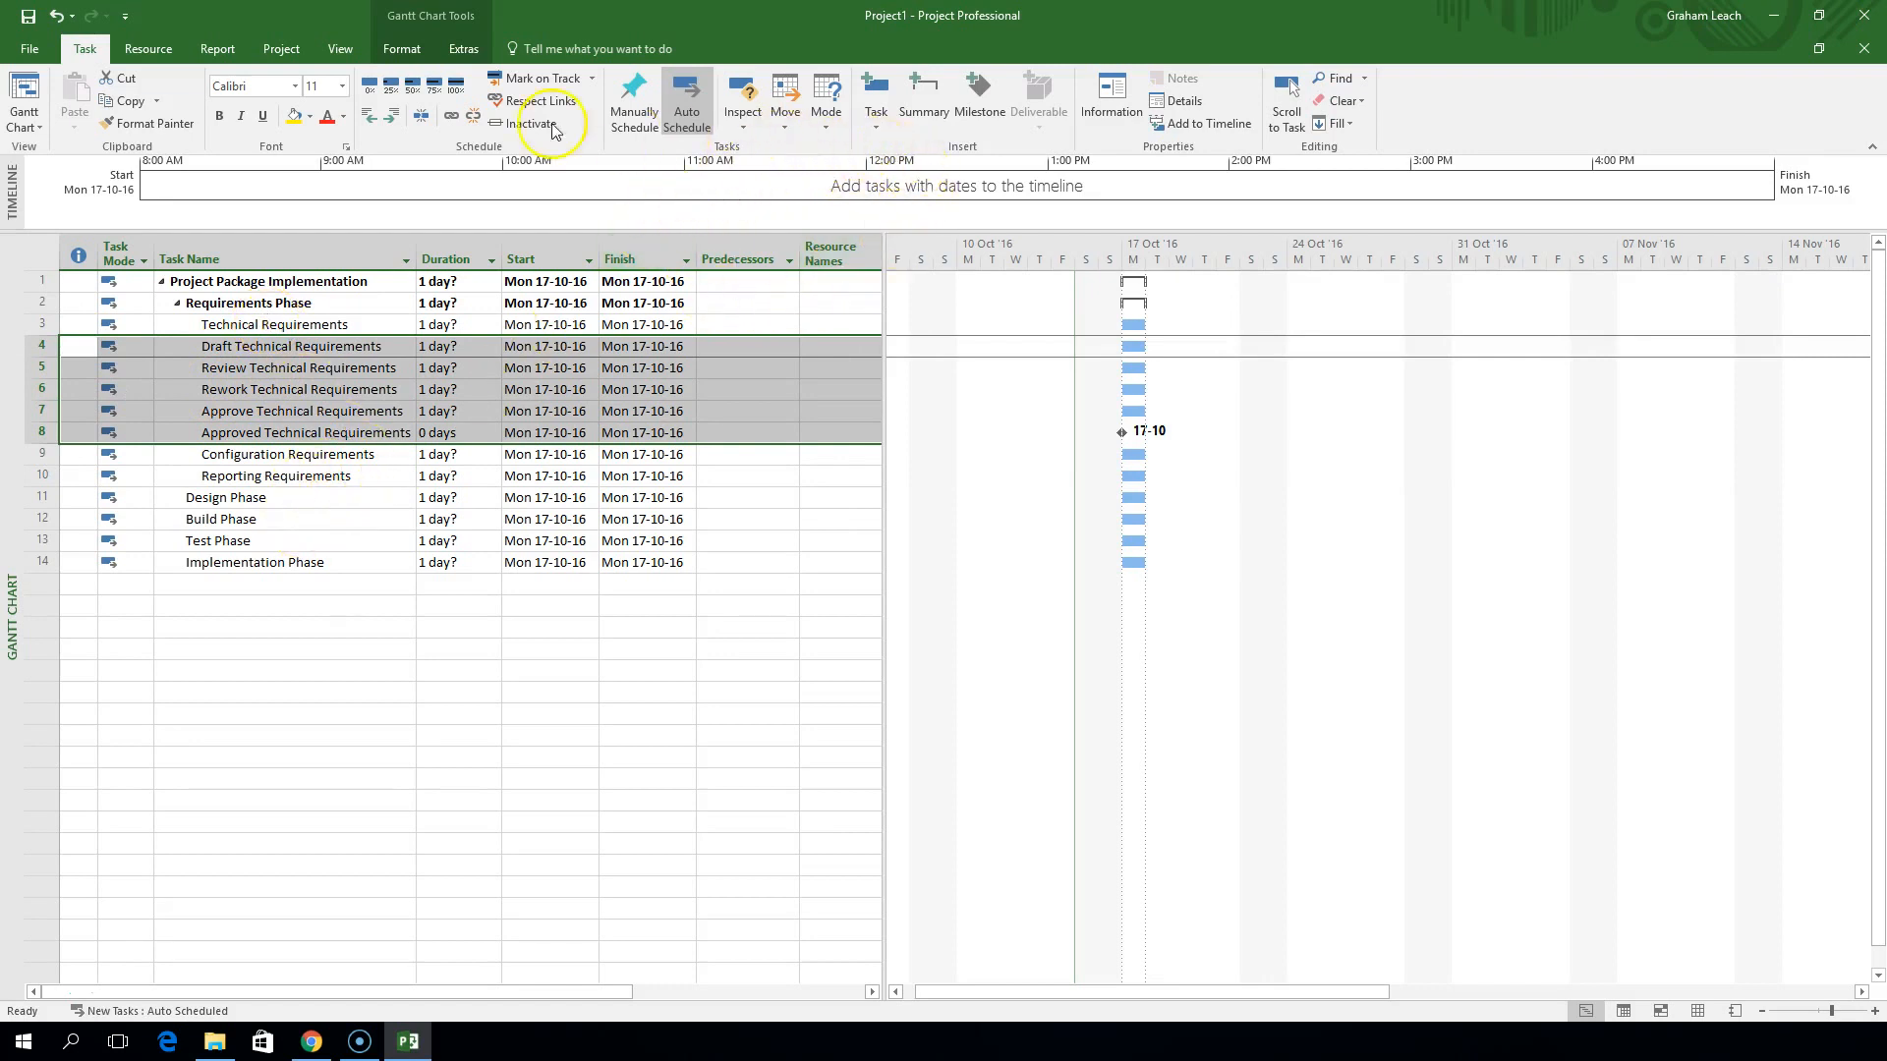
{"action": "left_click", "coordinate": [395, 116]}
{"action": "left_click", "coordinate": [378, 700]}
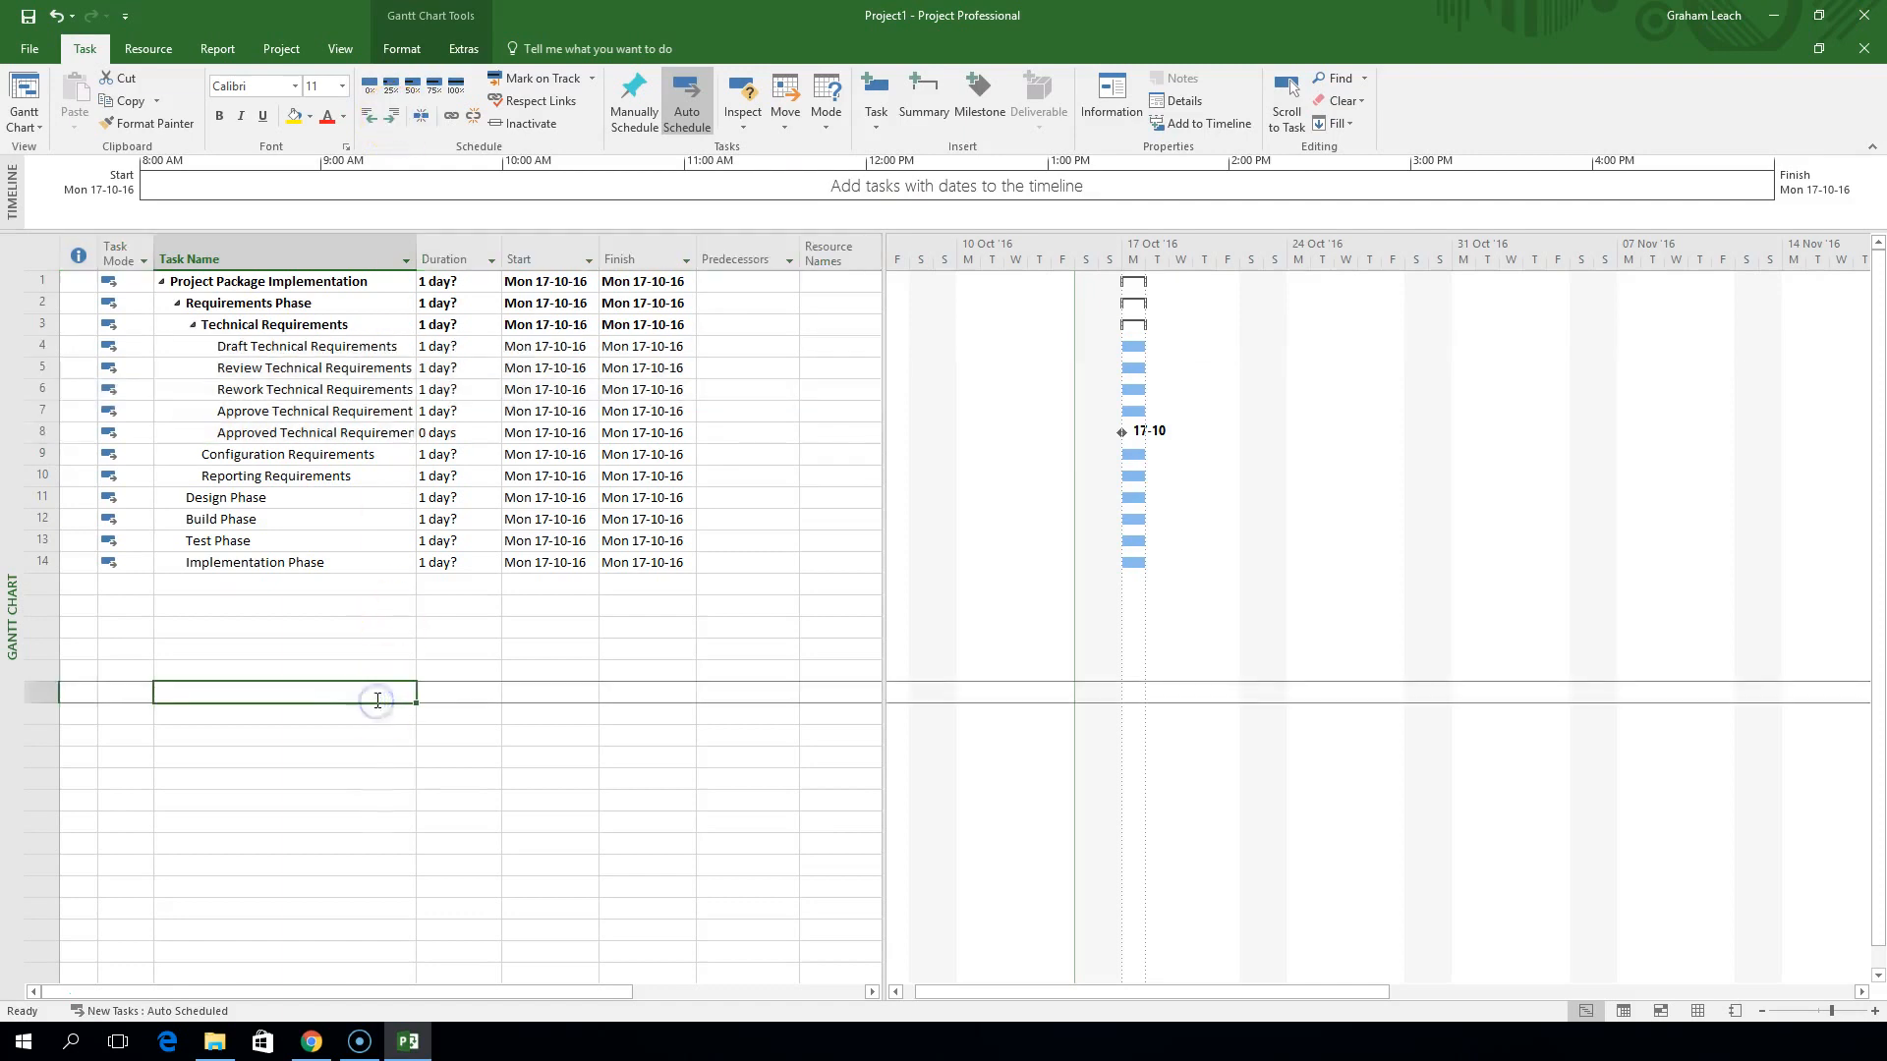
Fit the Task Name column to its contents and insert five placeholder tasks directly above Reporting Requirements
{"action": "left_click", "coordinate": [339, 475]}
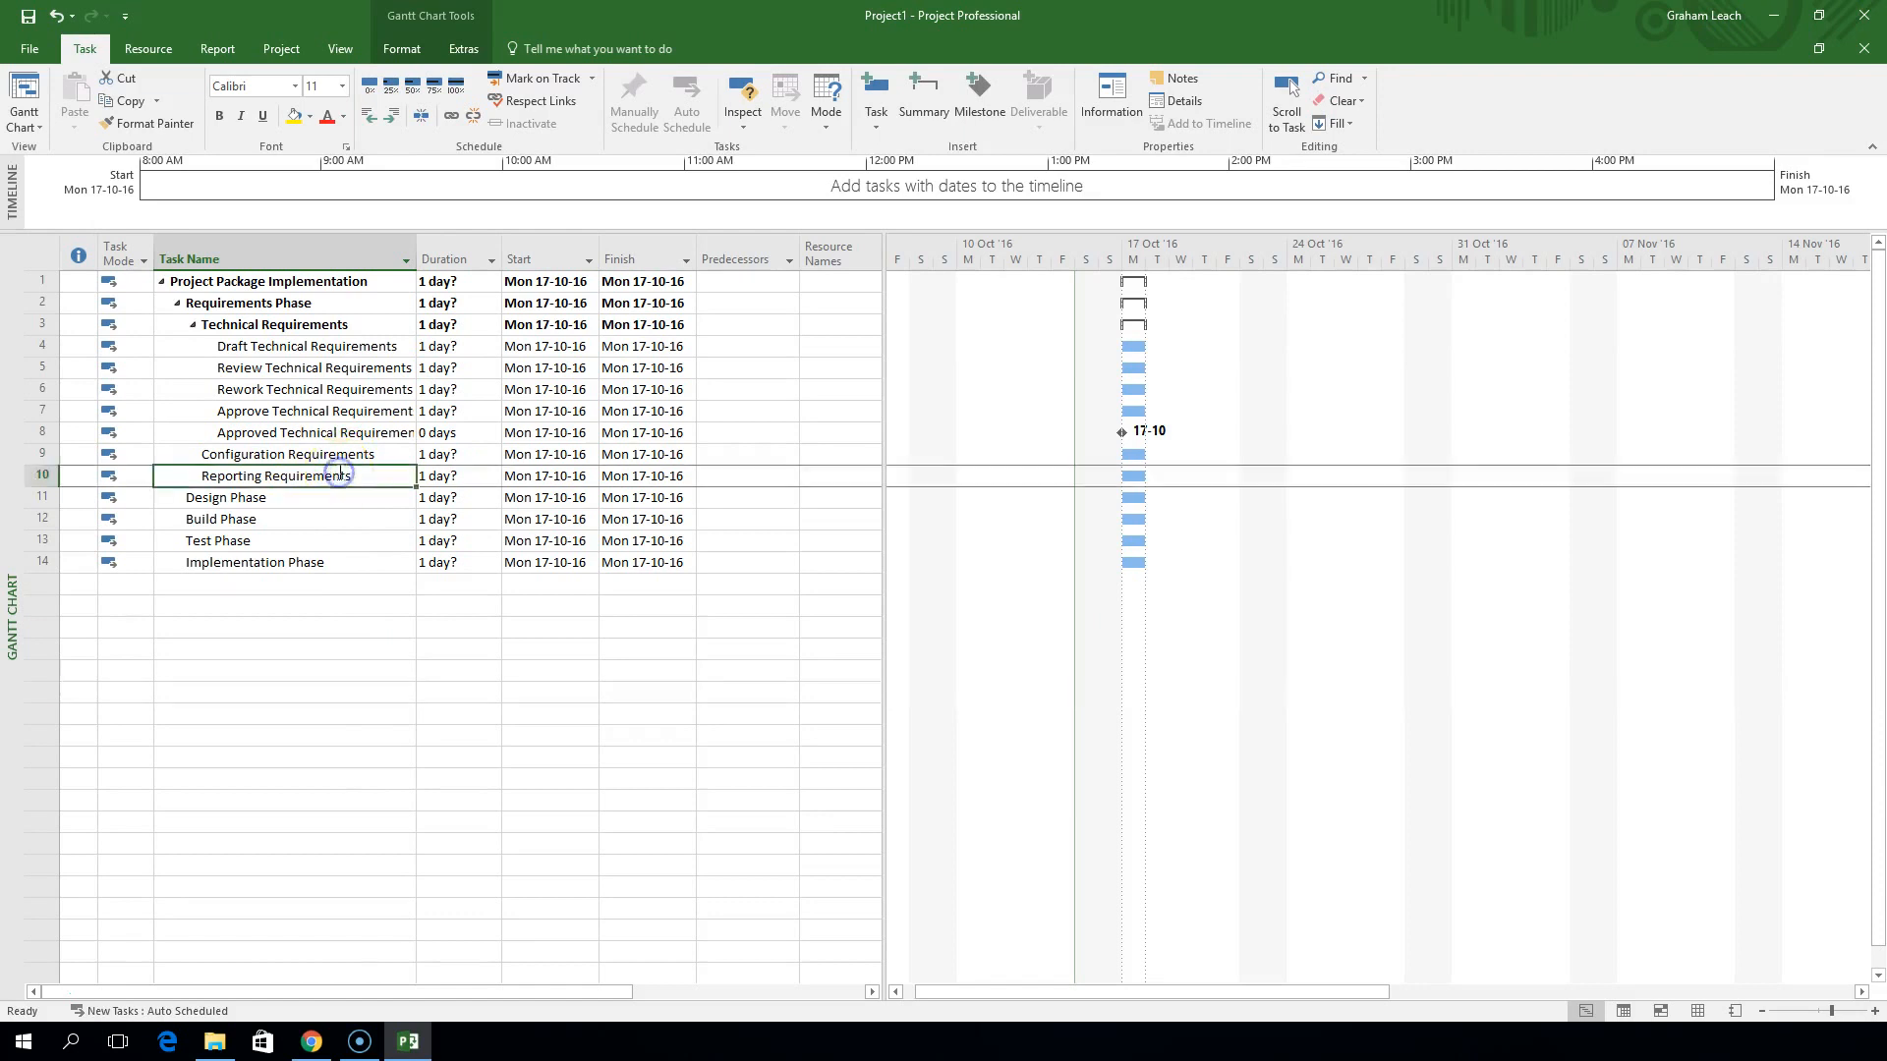
{"action": "double_click", "coordinate": [417, 252]}
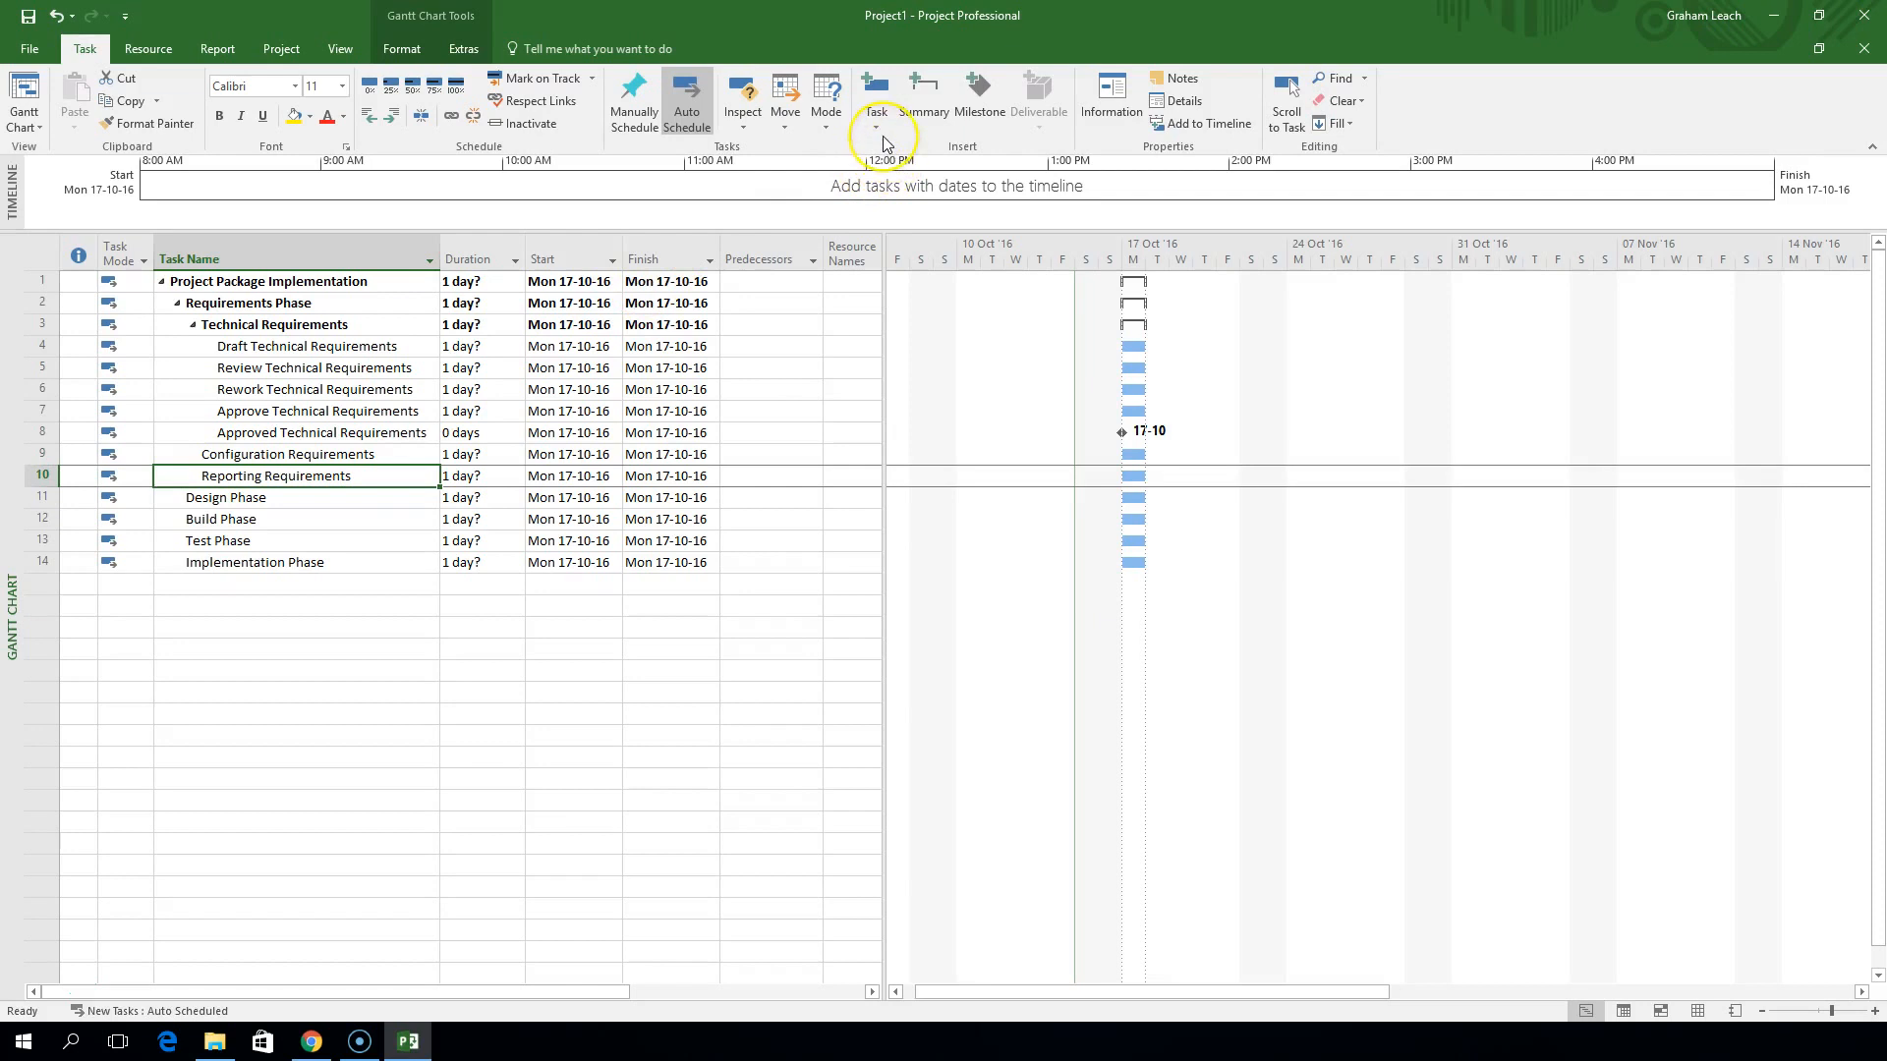
{"action": "left_click", "coordinate": [880, 90]}
{"action": "left_click", "coordinate": [881, 93]}
{"action": "left_click", "coordinate": [881, 91]}
{"action": "left_click", "coordinate": [881, 91]}
{"action": "left_click", "coordinate": [880, 91]}
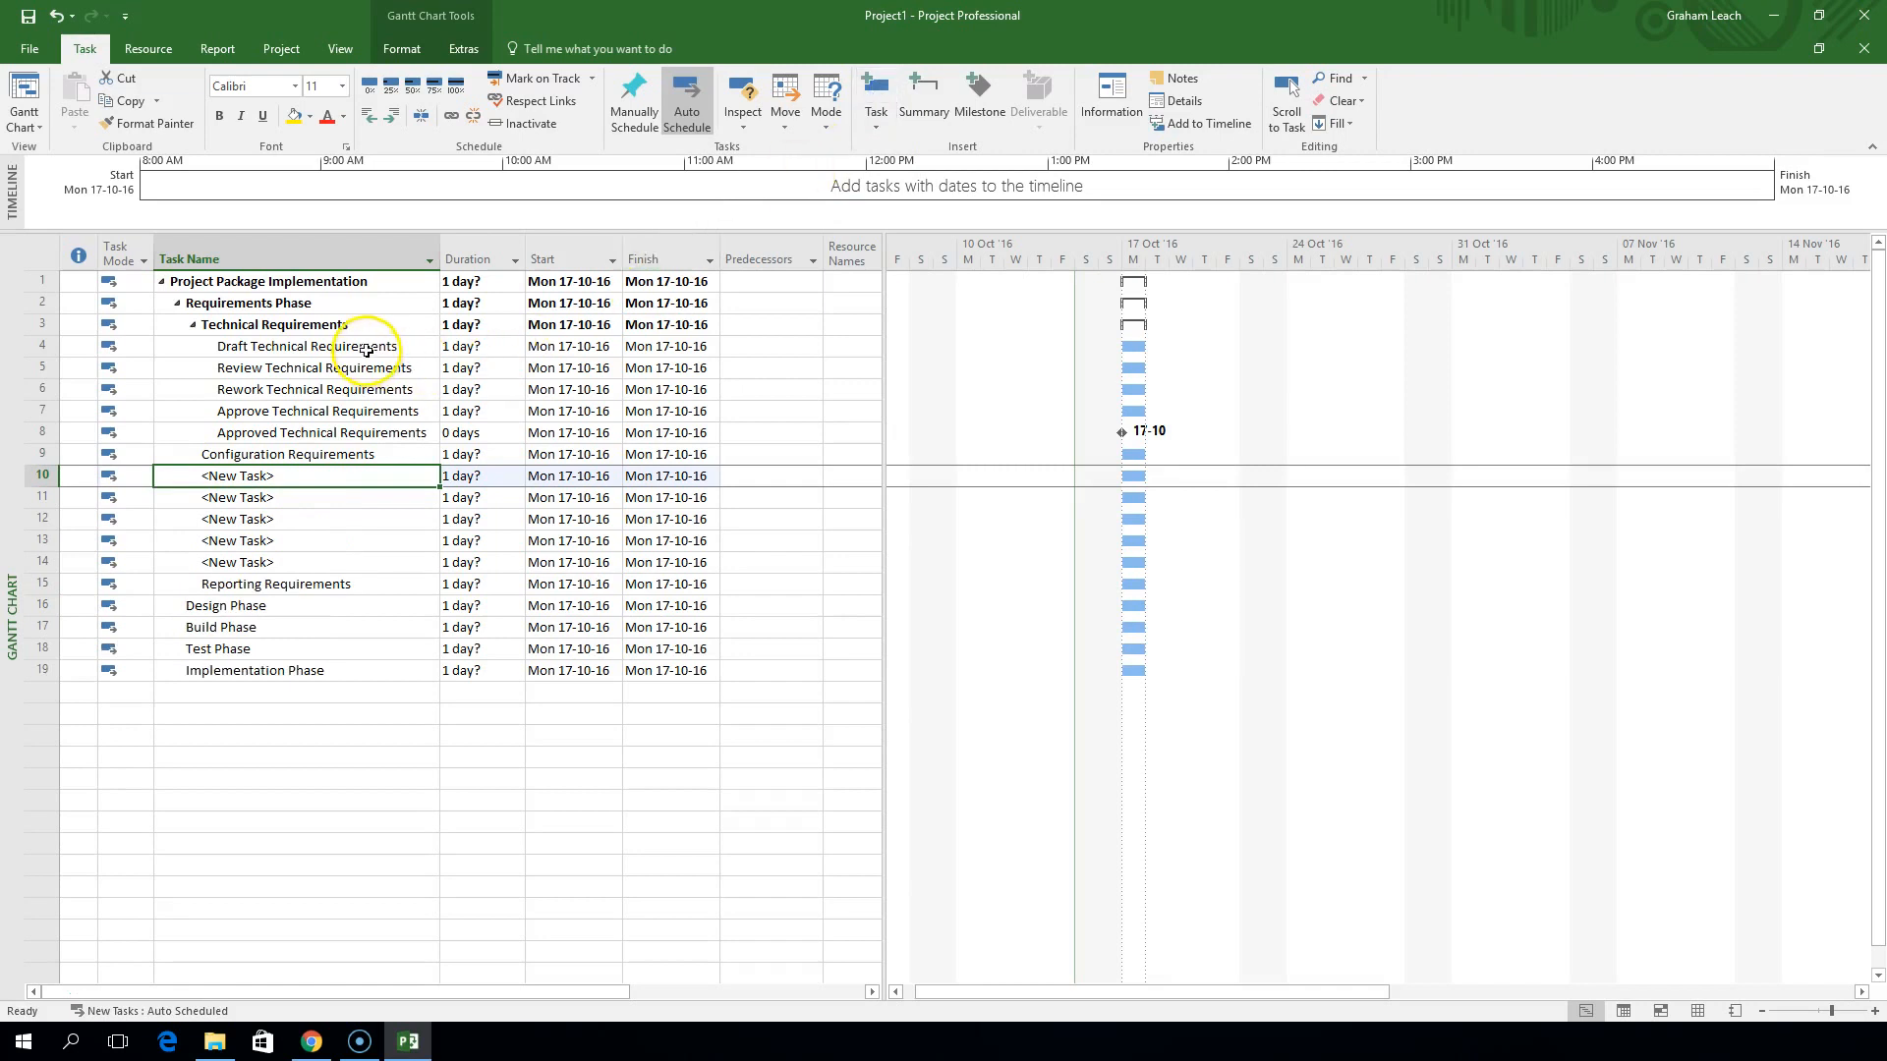
Copy the five Technical Requirements subtask names and paste them over the five placeholder tasks below Configuration Requirements
{"action": "left_click_drag", "start_coordinate": [364, 346], "coordinate": [341, 428]}
{"action": "key", "text": "ctrl+c"}
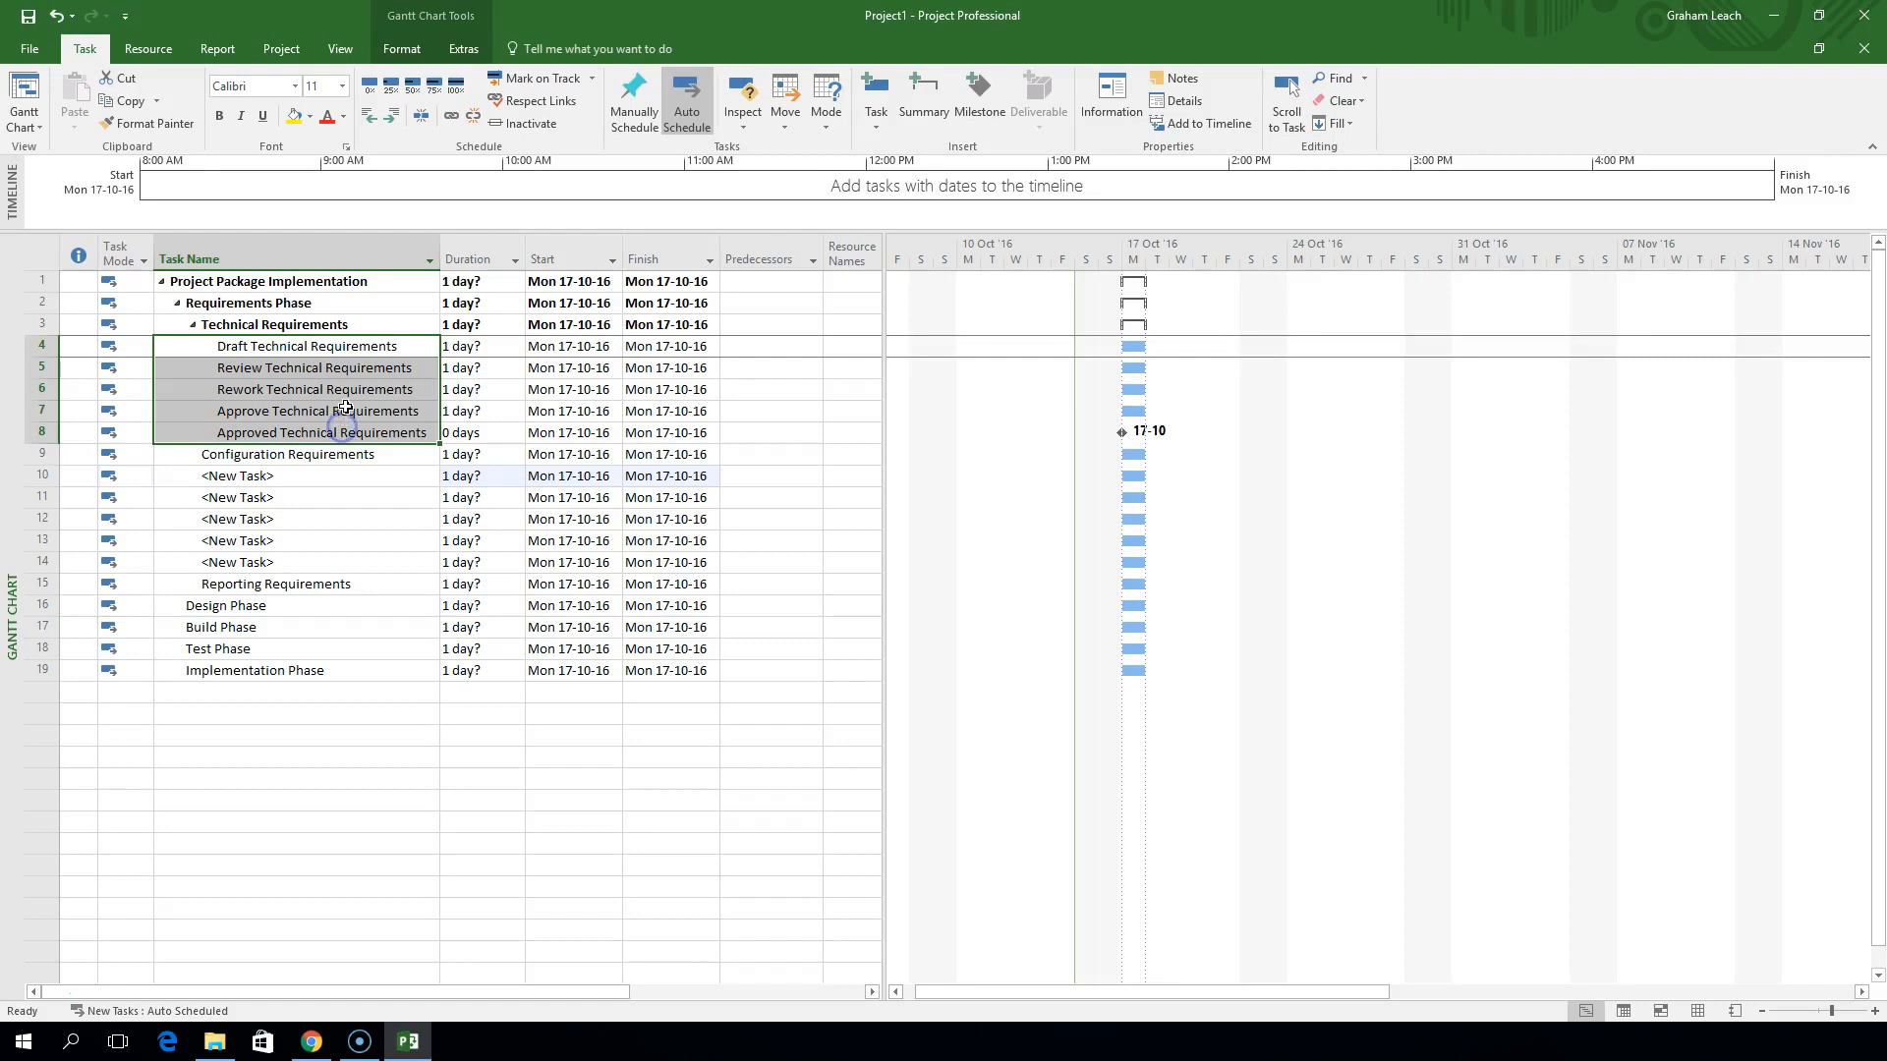
{"action": "right_click", "coordinate": [345, 408]}
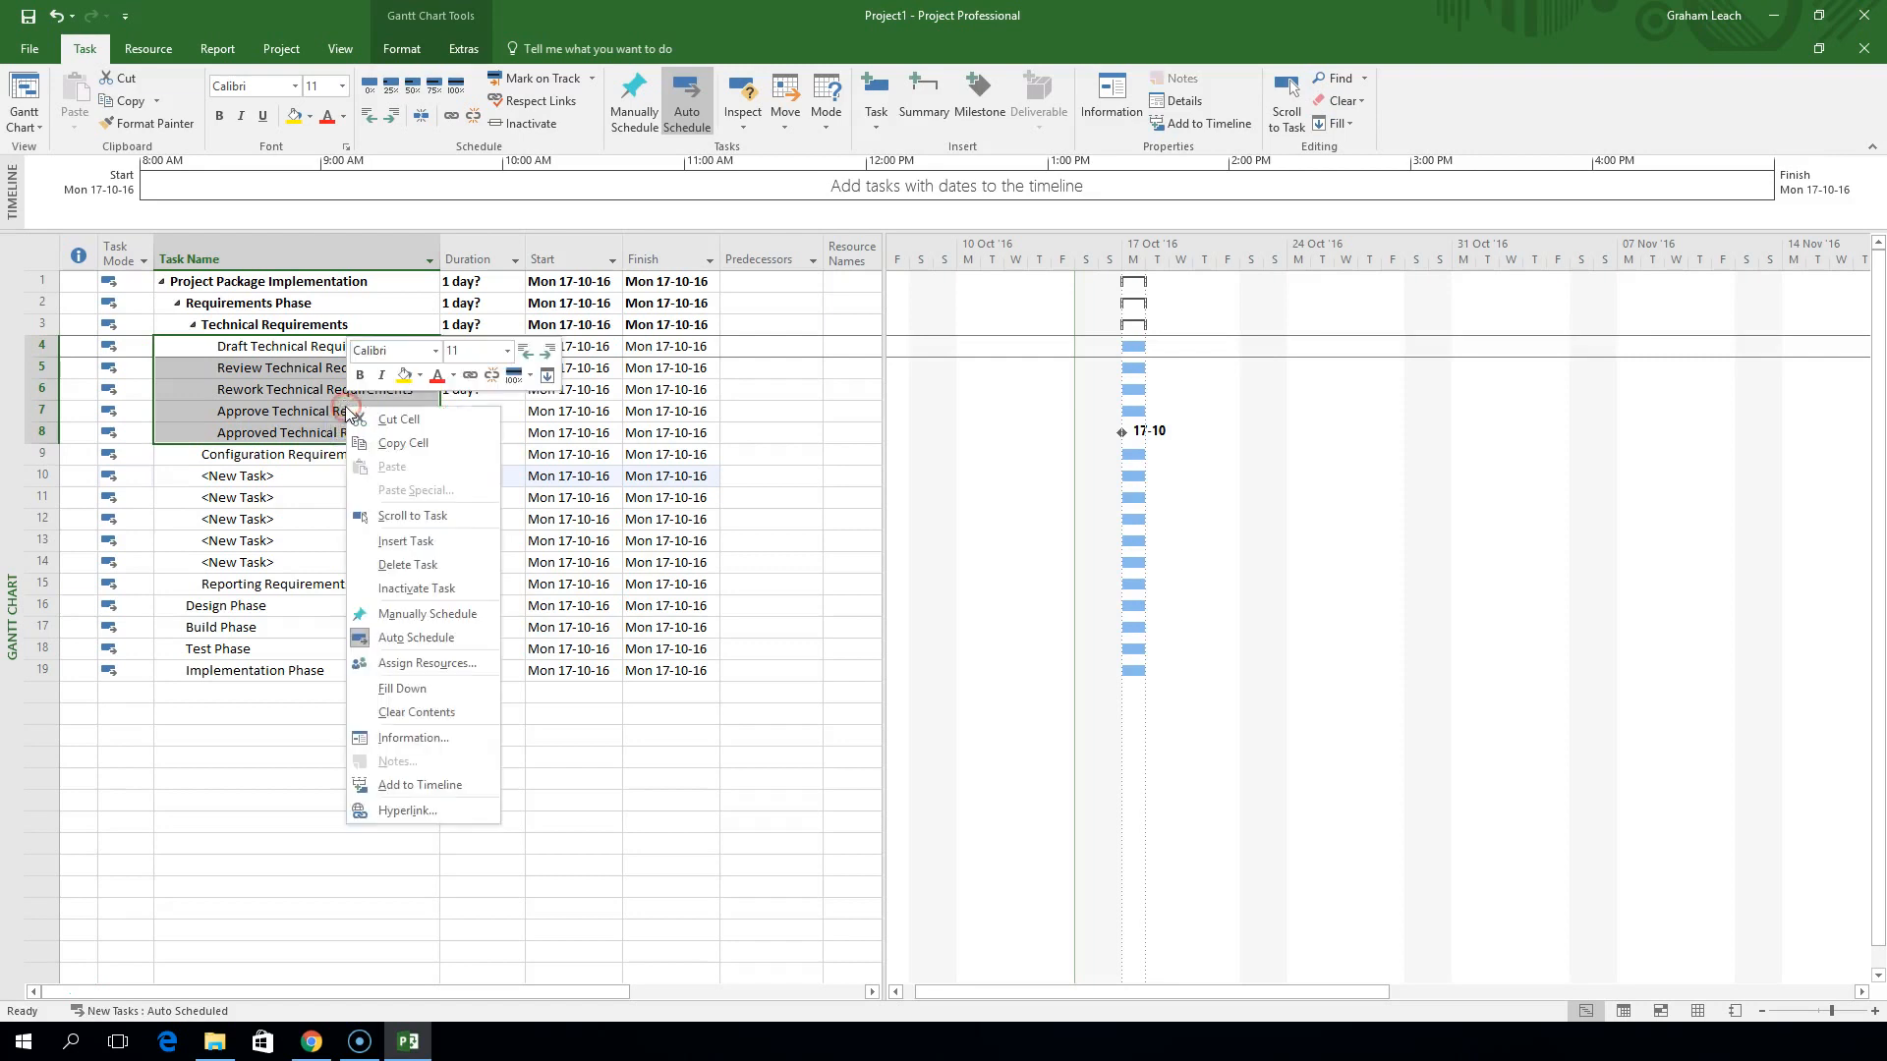
{"action": "left_click", "coordinate": [379, 446]}
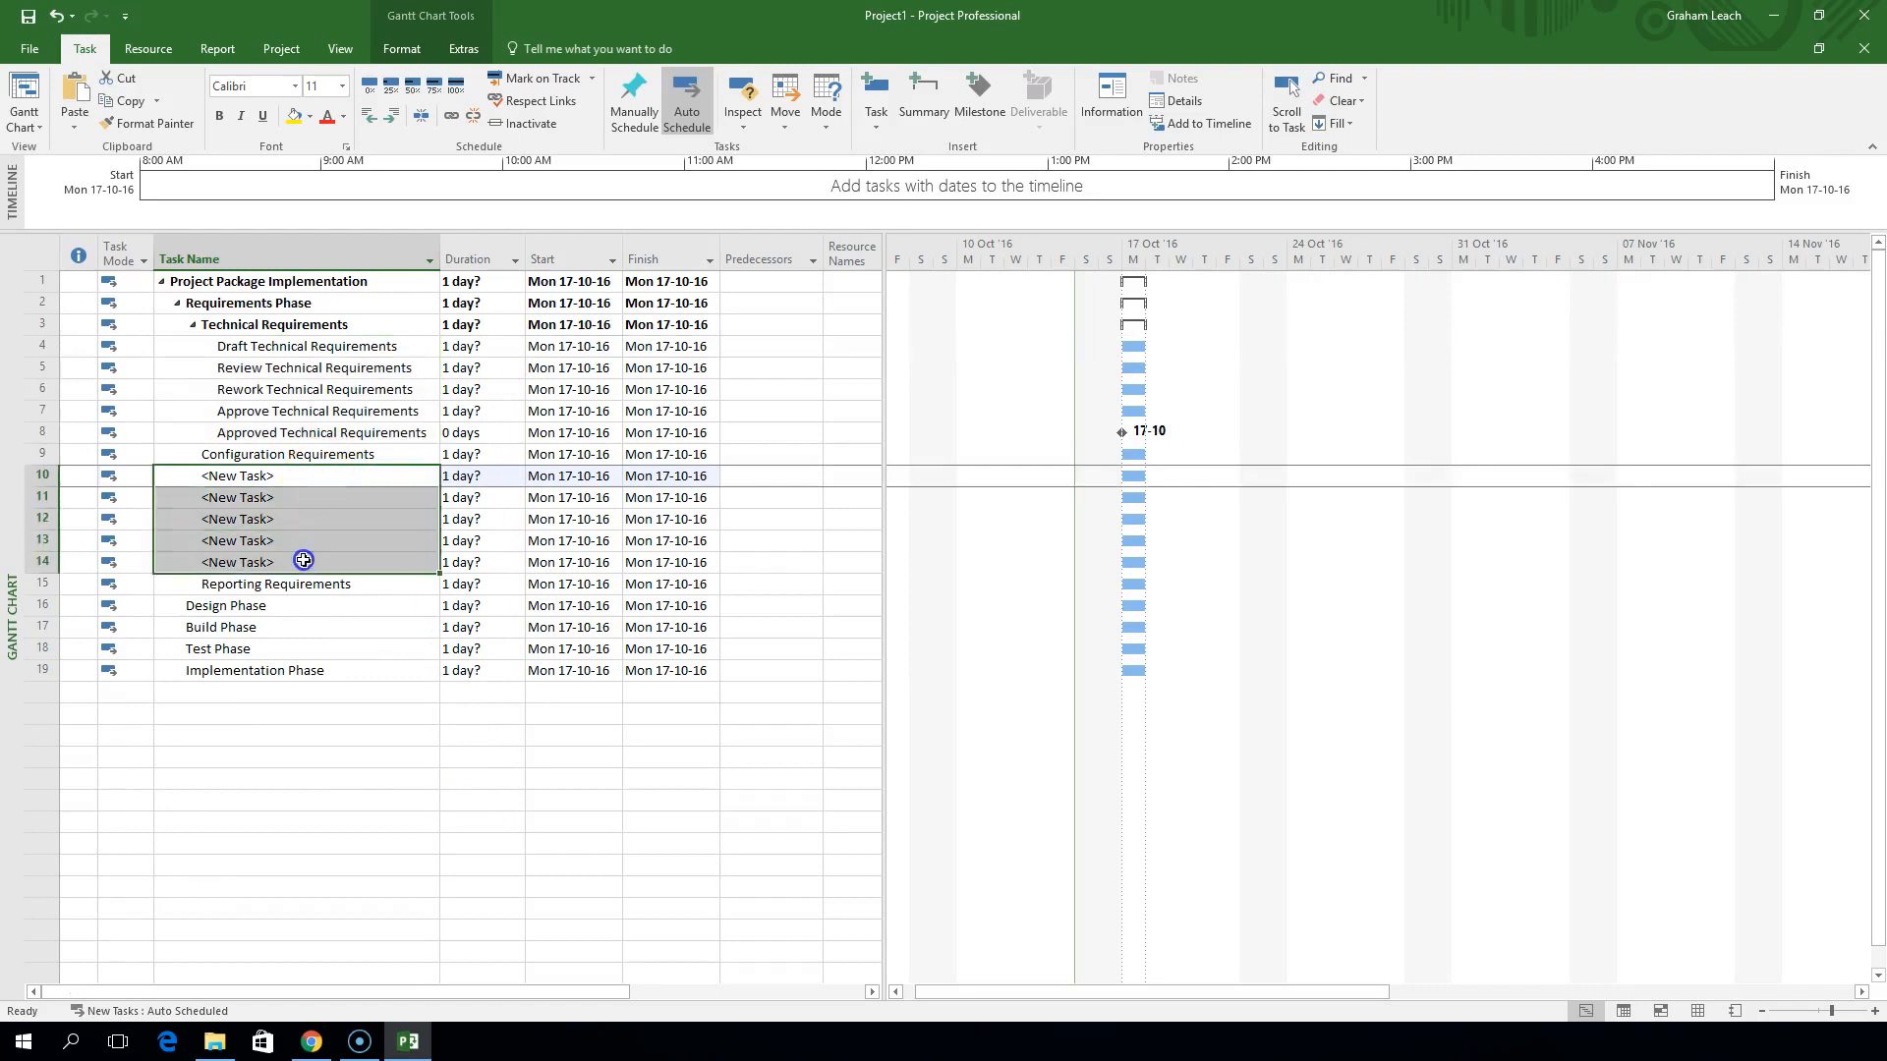
{"action": "right_click", "coordinate": [298, 504]}
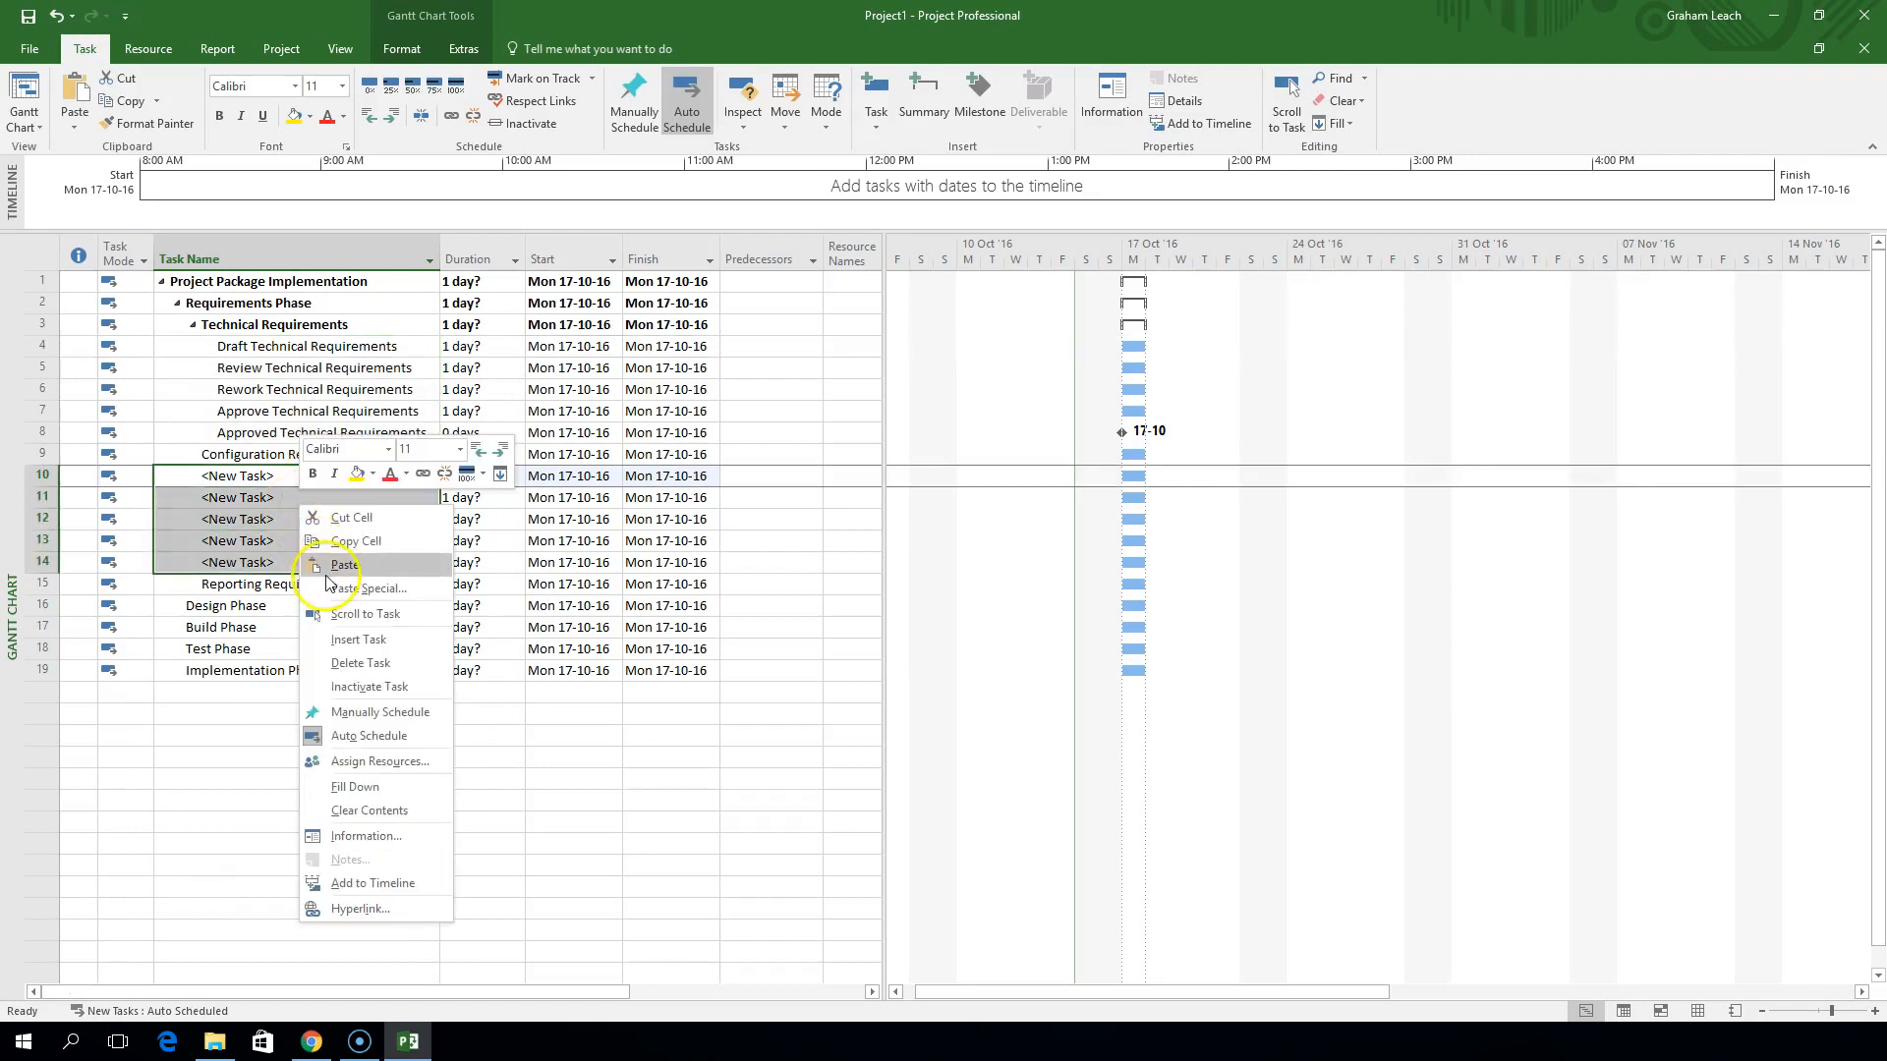
{"action": "left_click", "coordinate": [339, 566]}
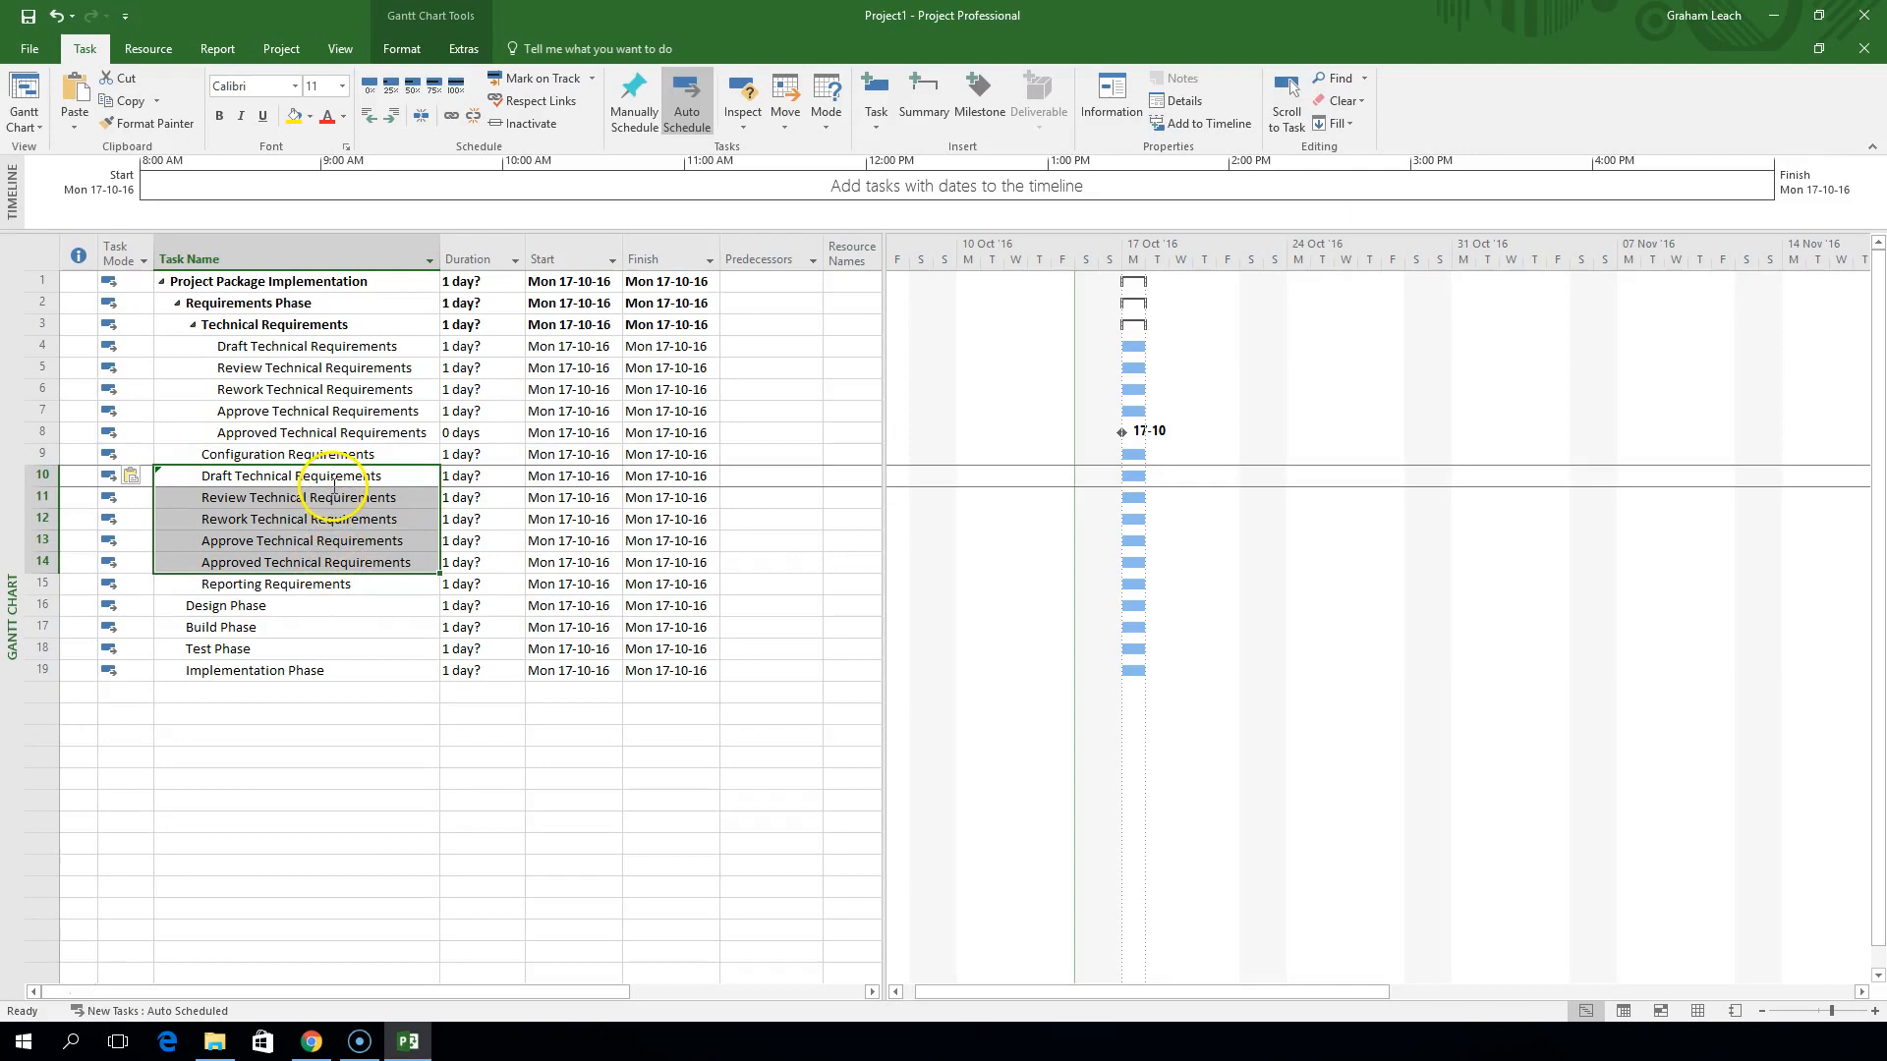
{"action": "right_click", "coordinate": [341, 504]}
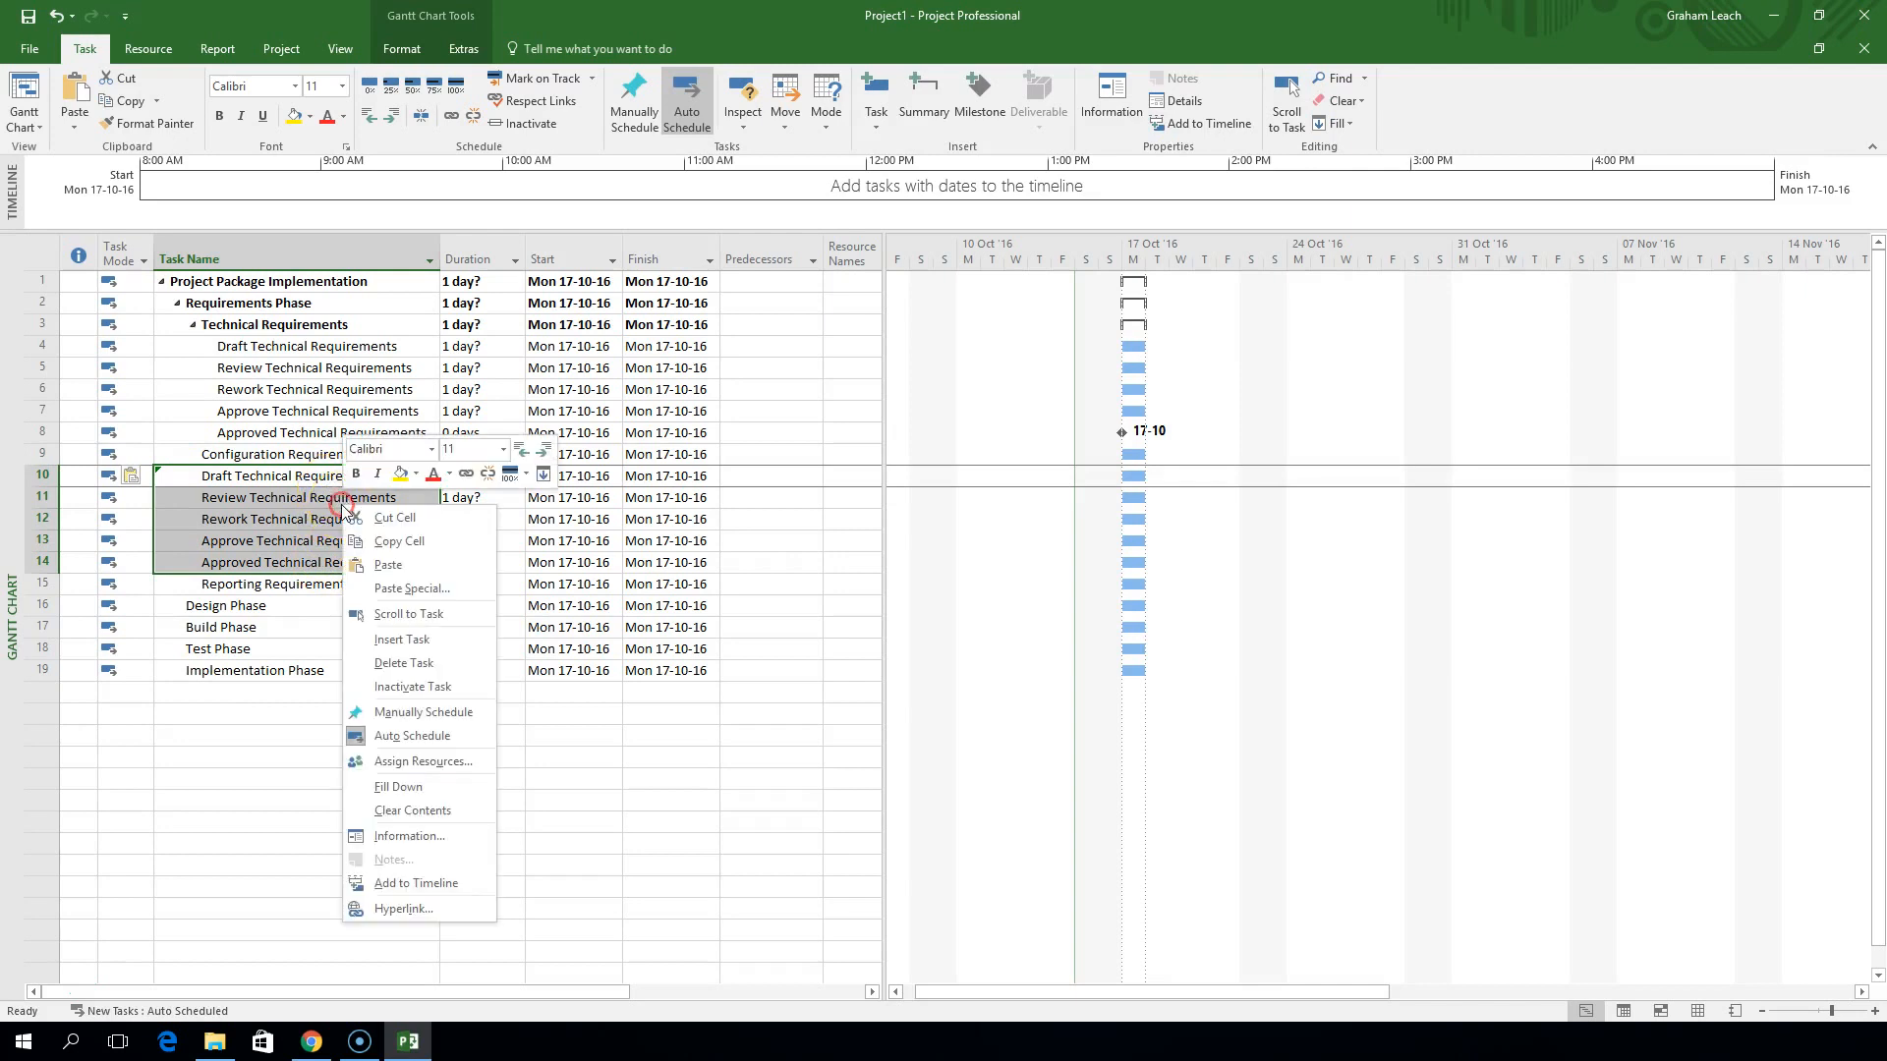
{"action": "left_click", "coordinate": [304, 783]}
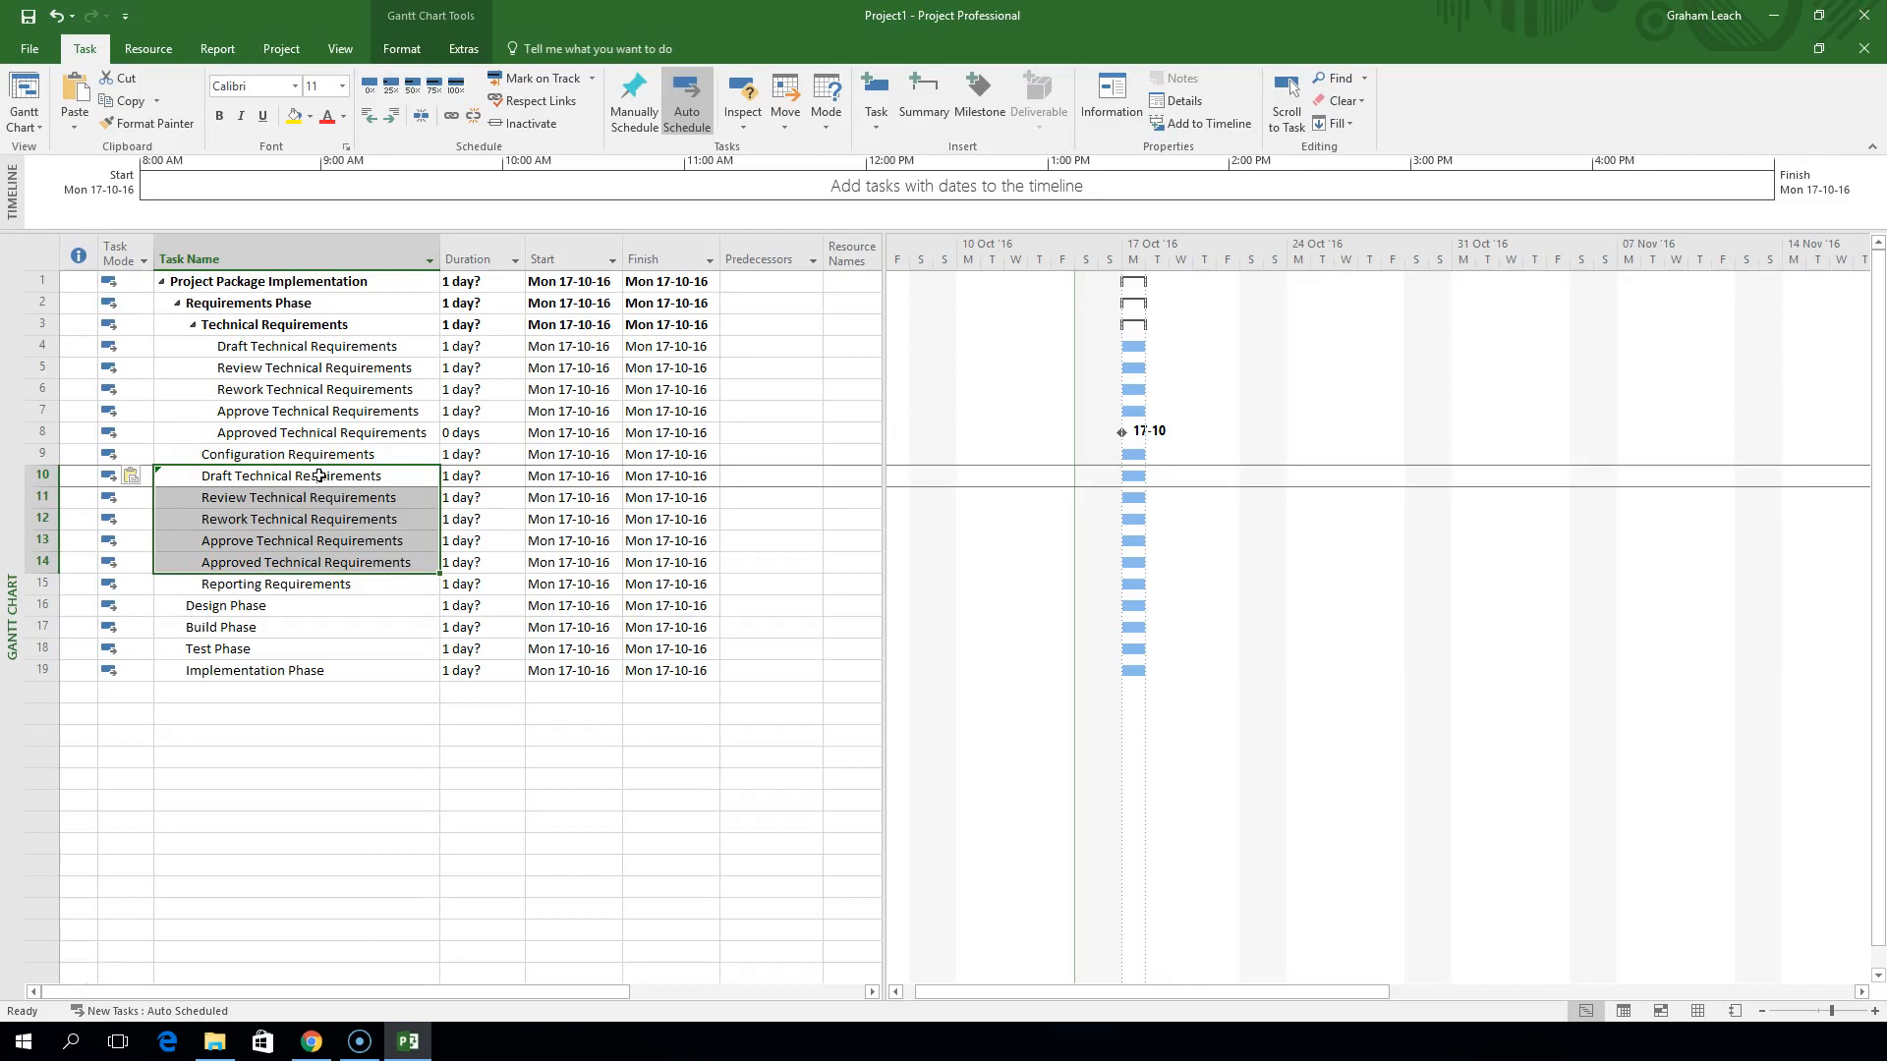
Replace "Technical" with "Configuration" in the five pasted task names below Configuration Requirements, one match at a time
{"action": "key", "text": "ctrl+h"}
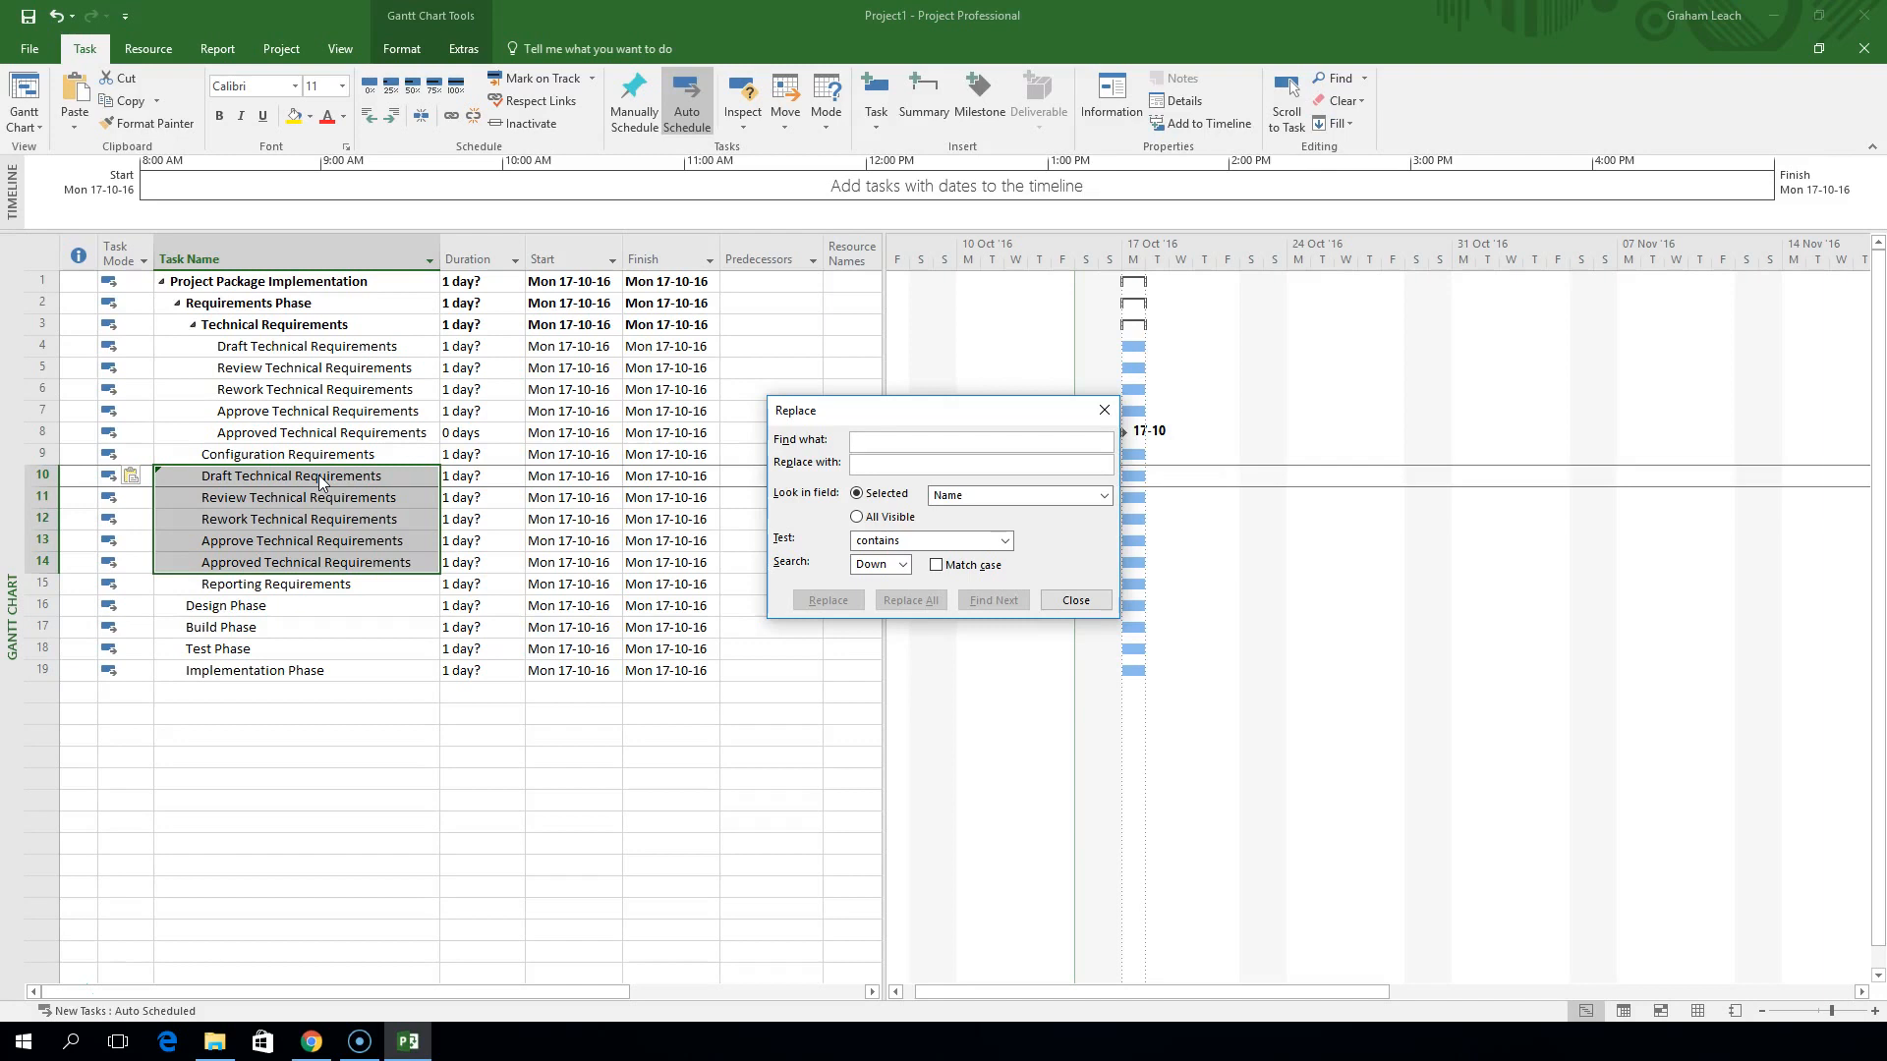
{"action": "type", "text": "Technical"}
{"action": "key", "text": "Tab"}
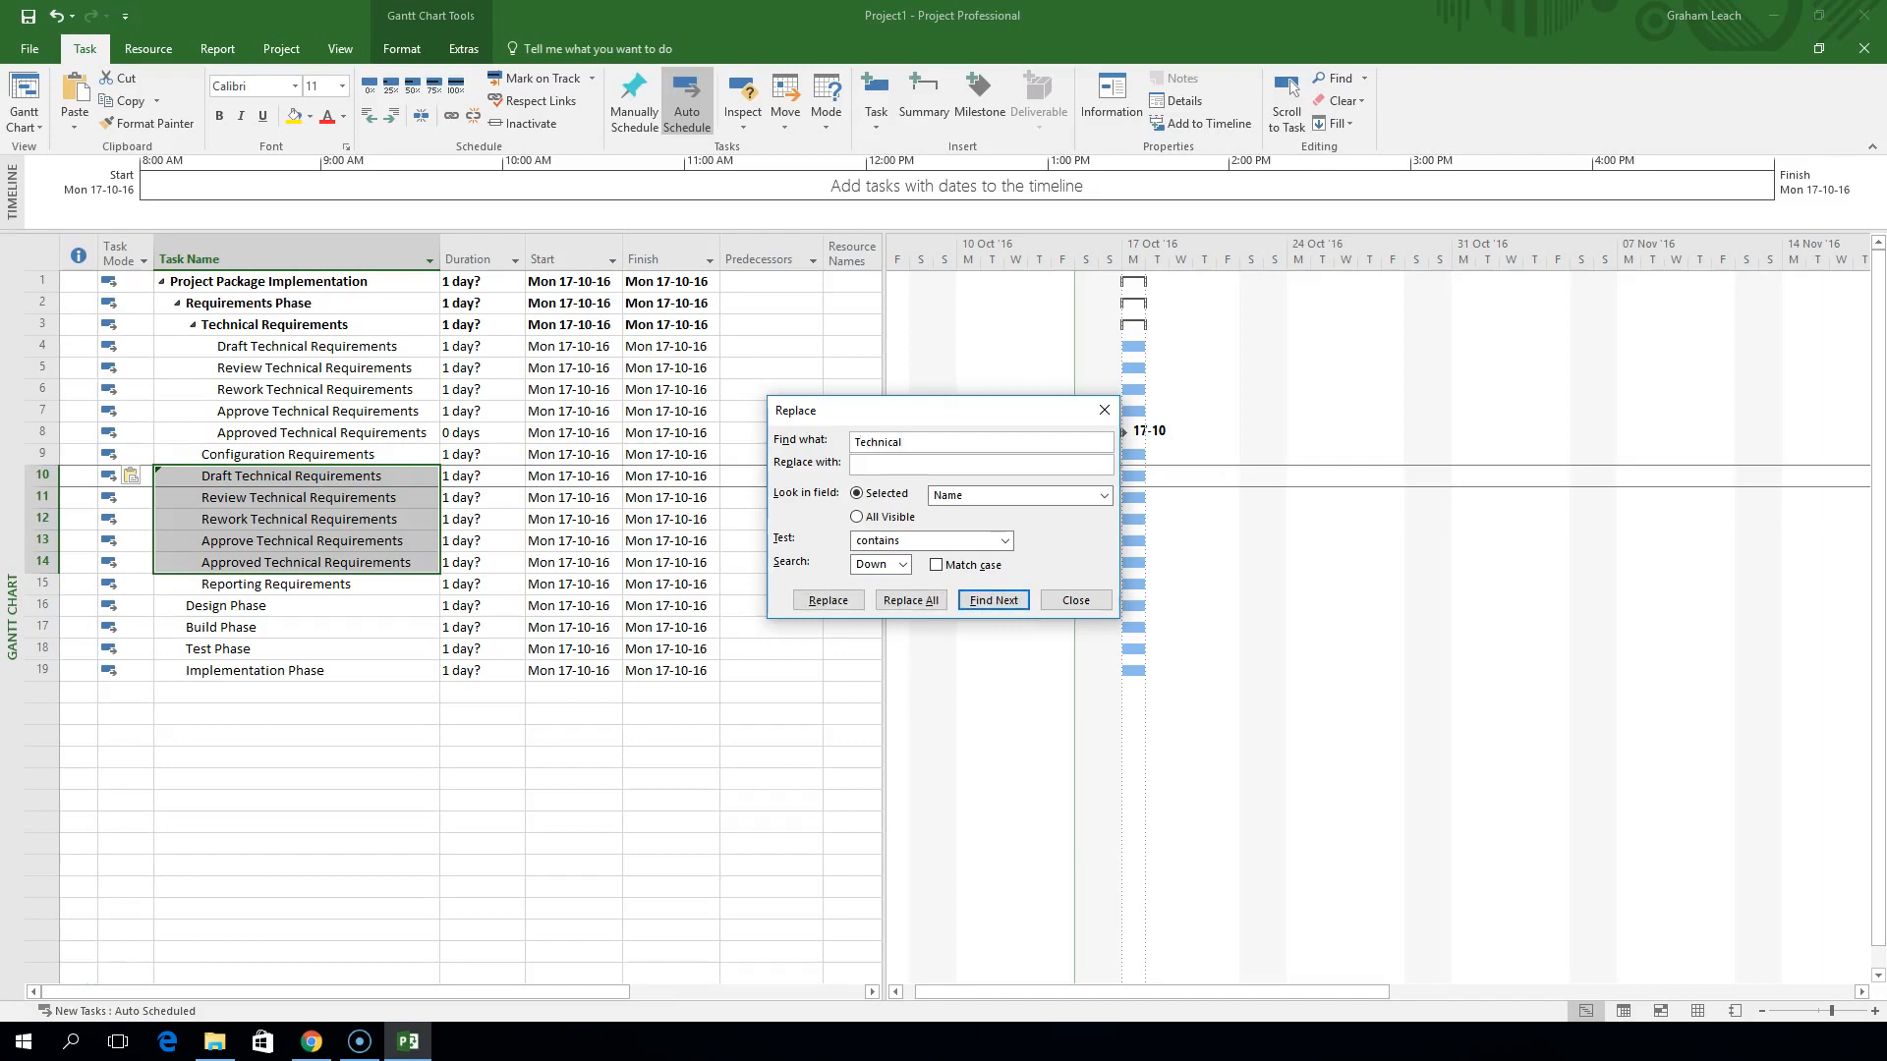
{"action": "type", "text": "Configuratio"}
{"action": "left_click", "coordinate": [828, 600]}
{"action": "left_click", "coordinate": [828, 600]}
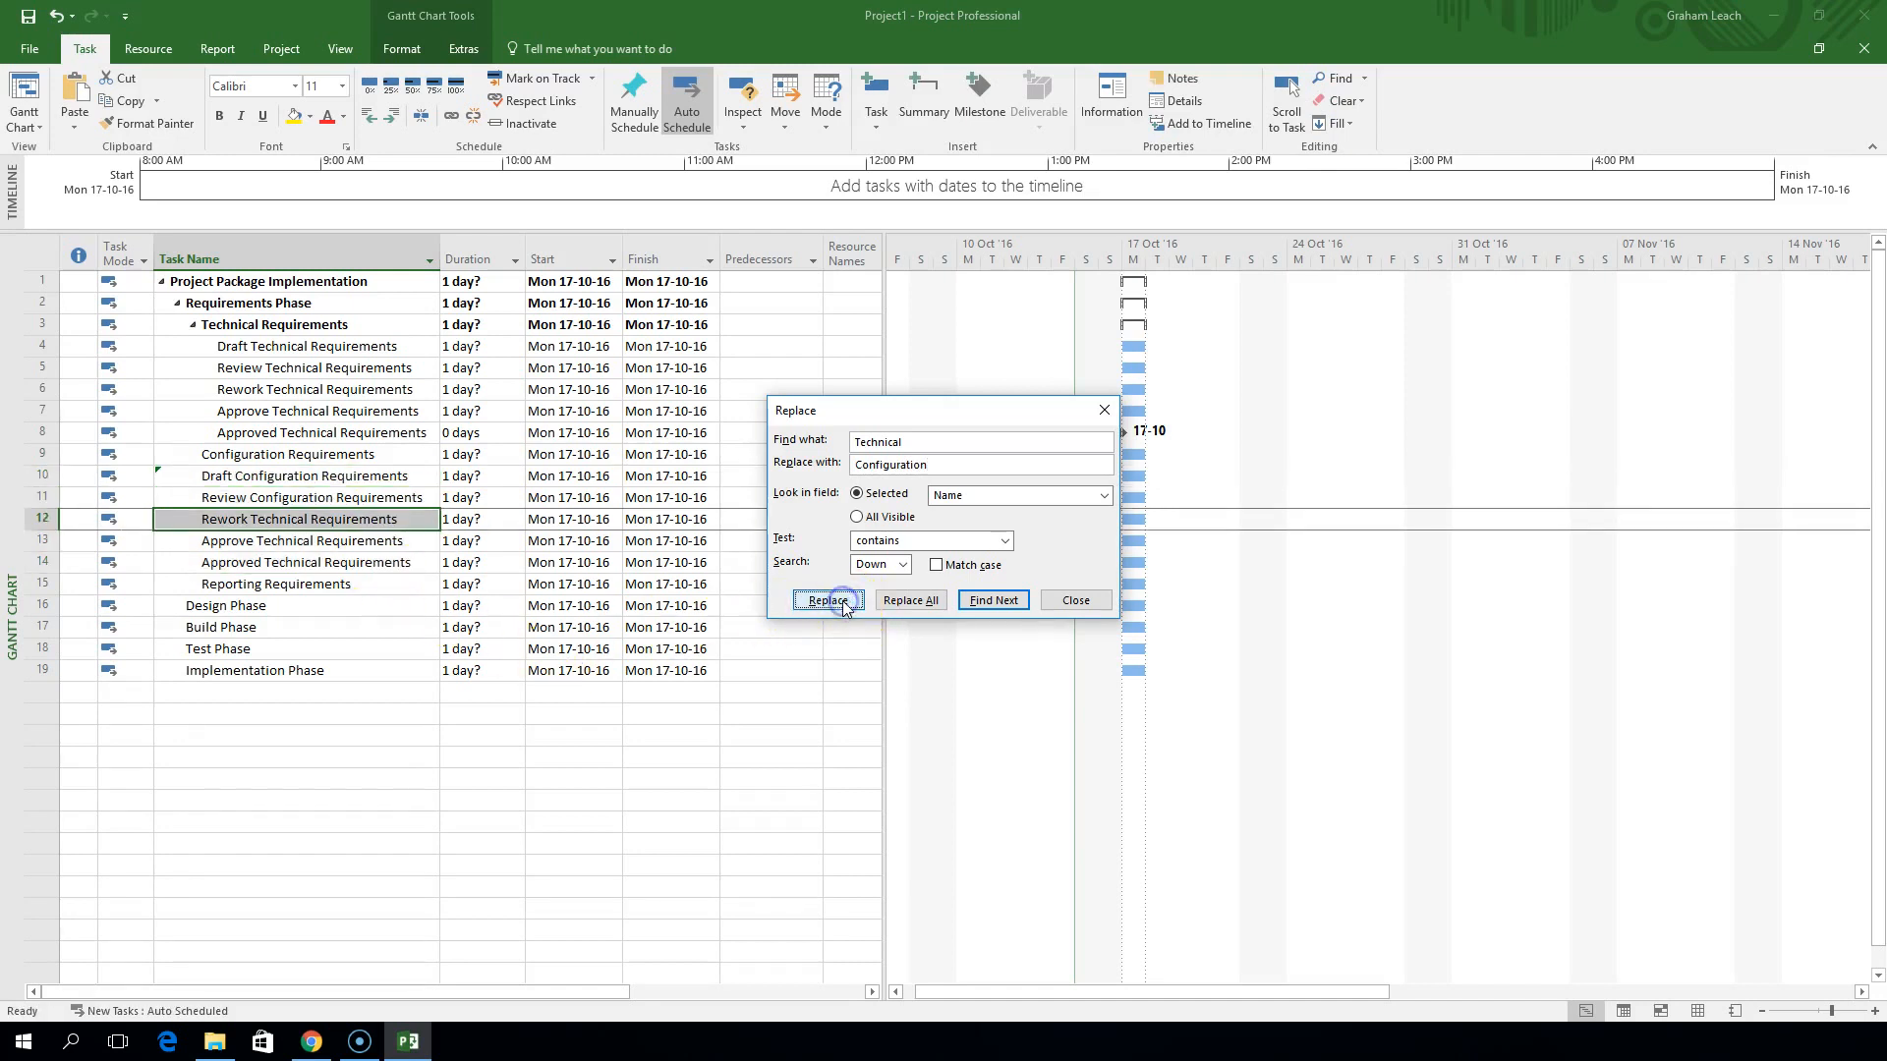
{"action": "left_click", "coordinate": [828, 600]}
{"action": "left_click", "coordinate": [829, 601]}
{"action": "left_click", "coordinate": [828, 600]}
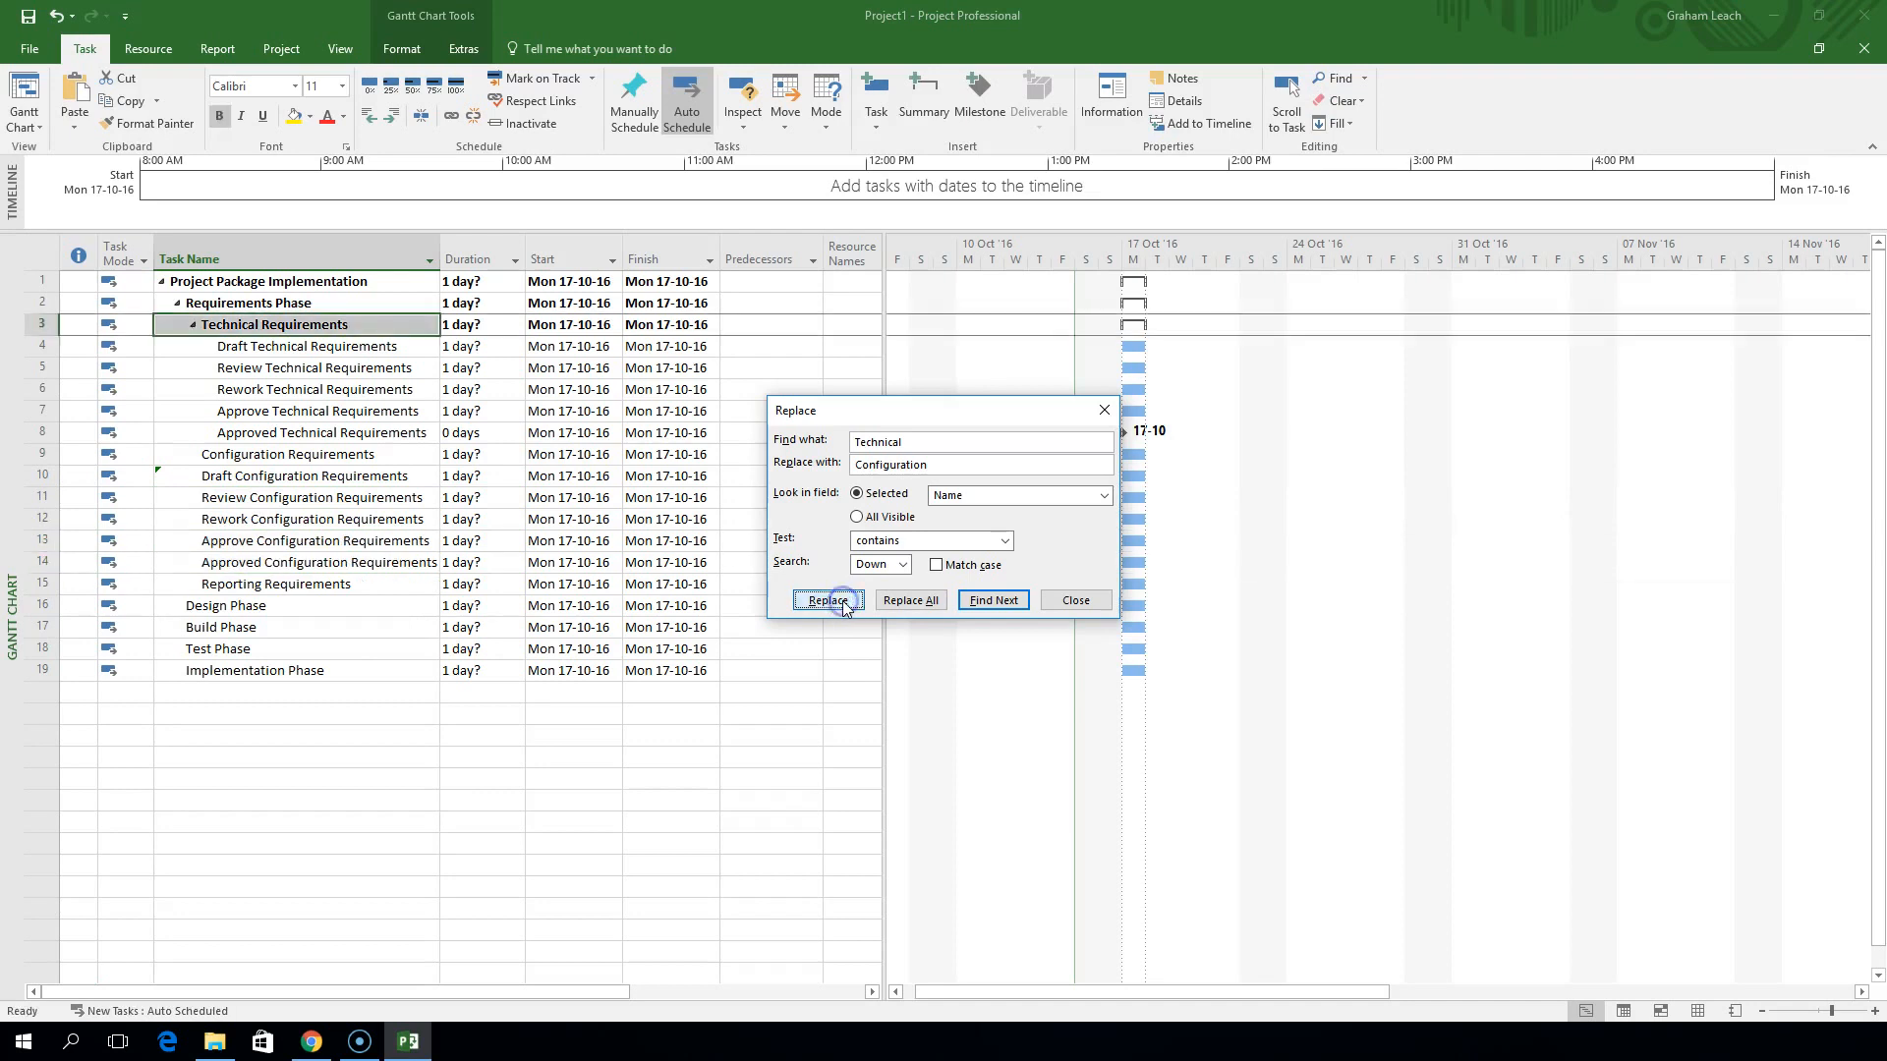
{"action": "left_click", "coordinate": [1074, 600]}
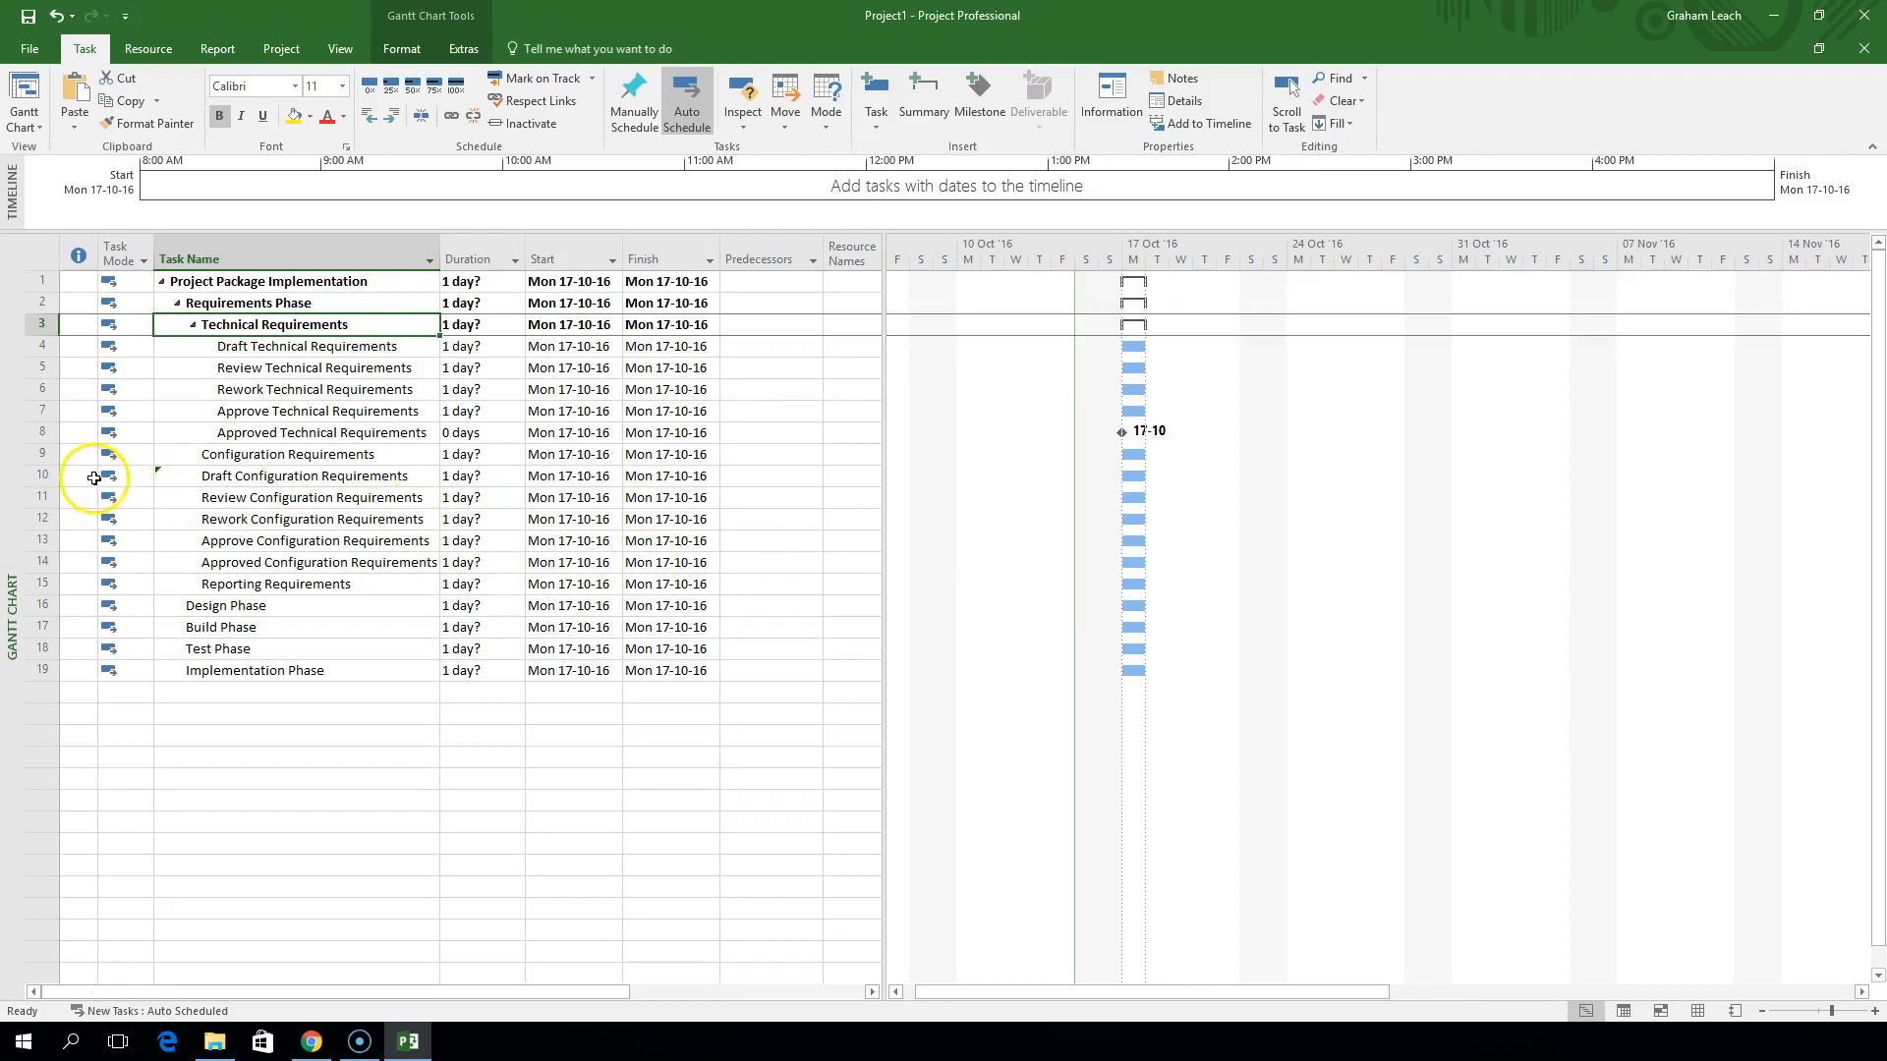
Indent the five Draft-to-Approved rows under Configuration Requirements and set the Approved Configuration Requirements duration to 0 days
{"action": "left_click_drag", "start_coordinate": [43, 476], "coordinate": [54, 563]}
{"action": "left_click", "coordinate": [393, 118]}
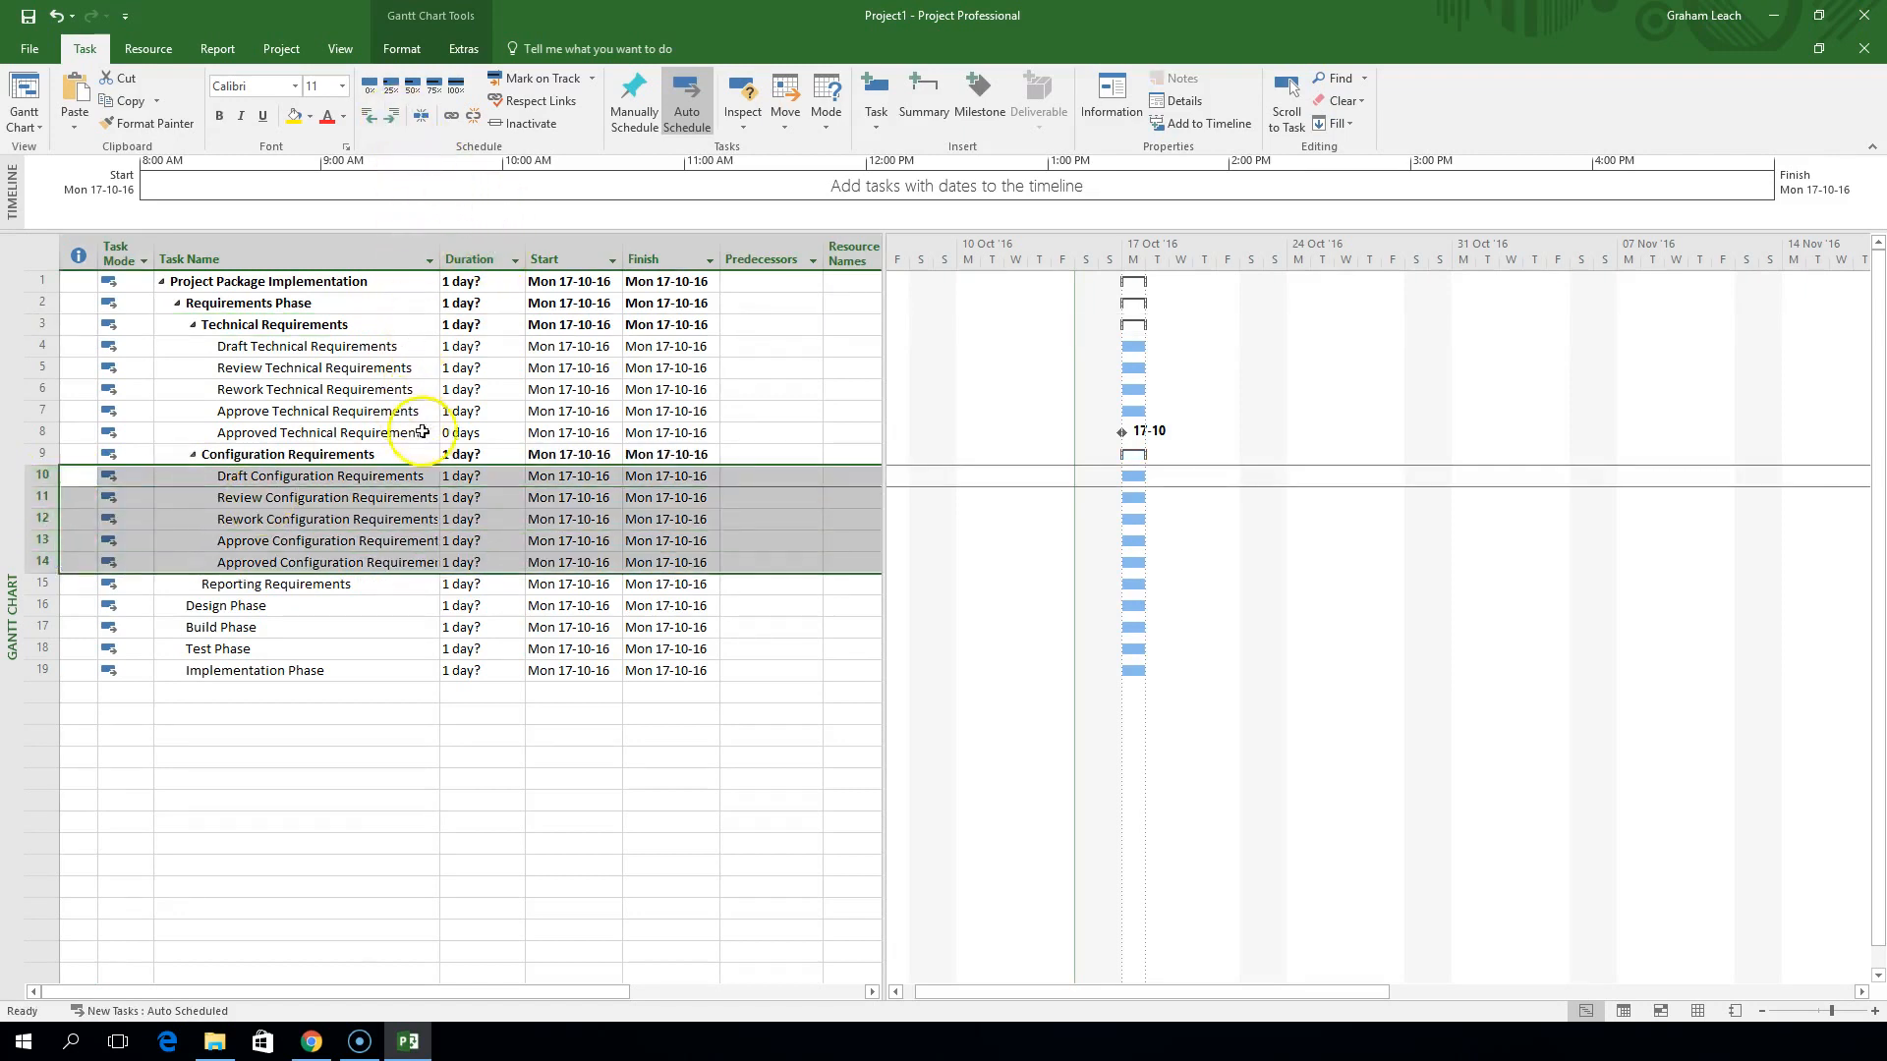
{"action": "left_click", "coordinate": [462, 563]}
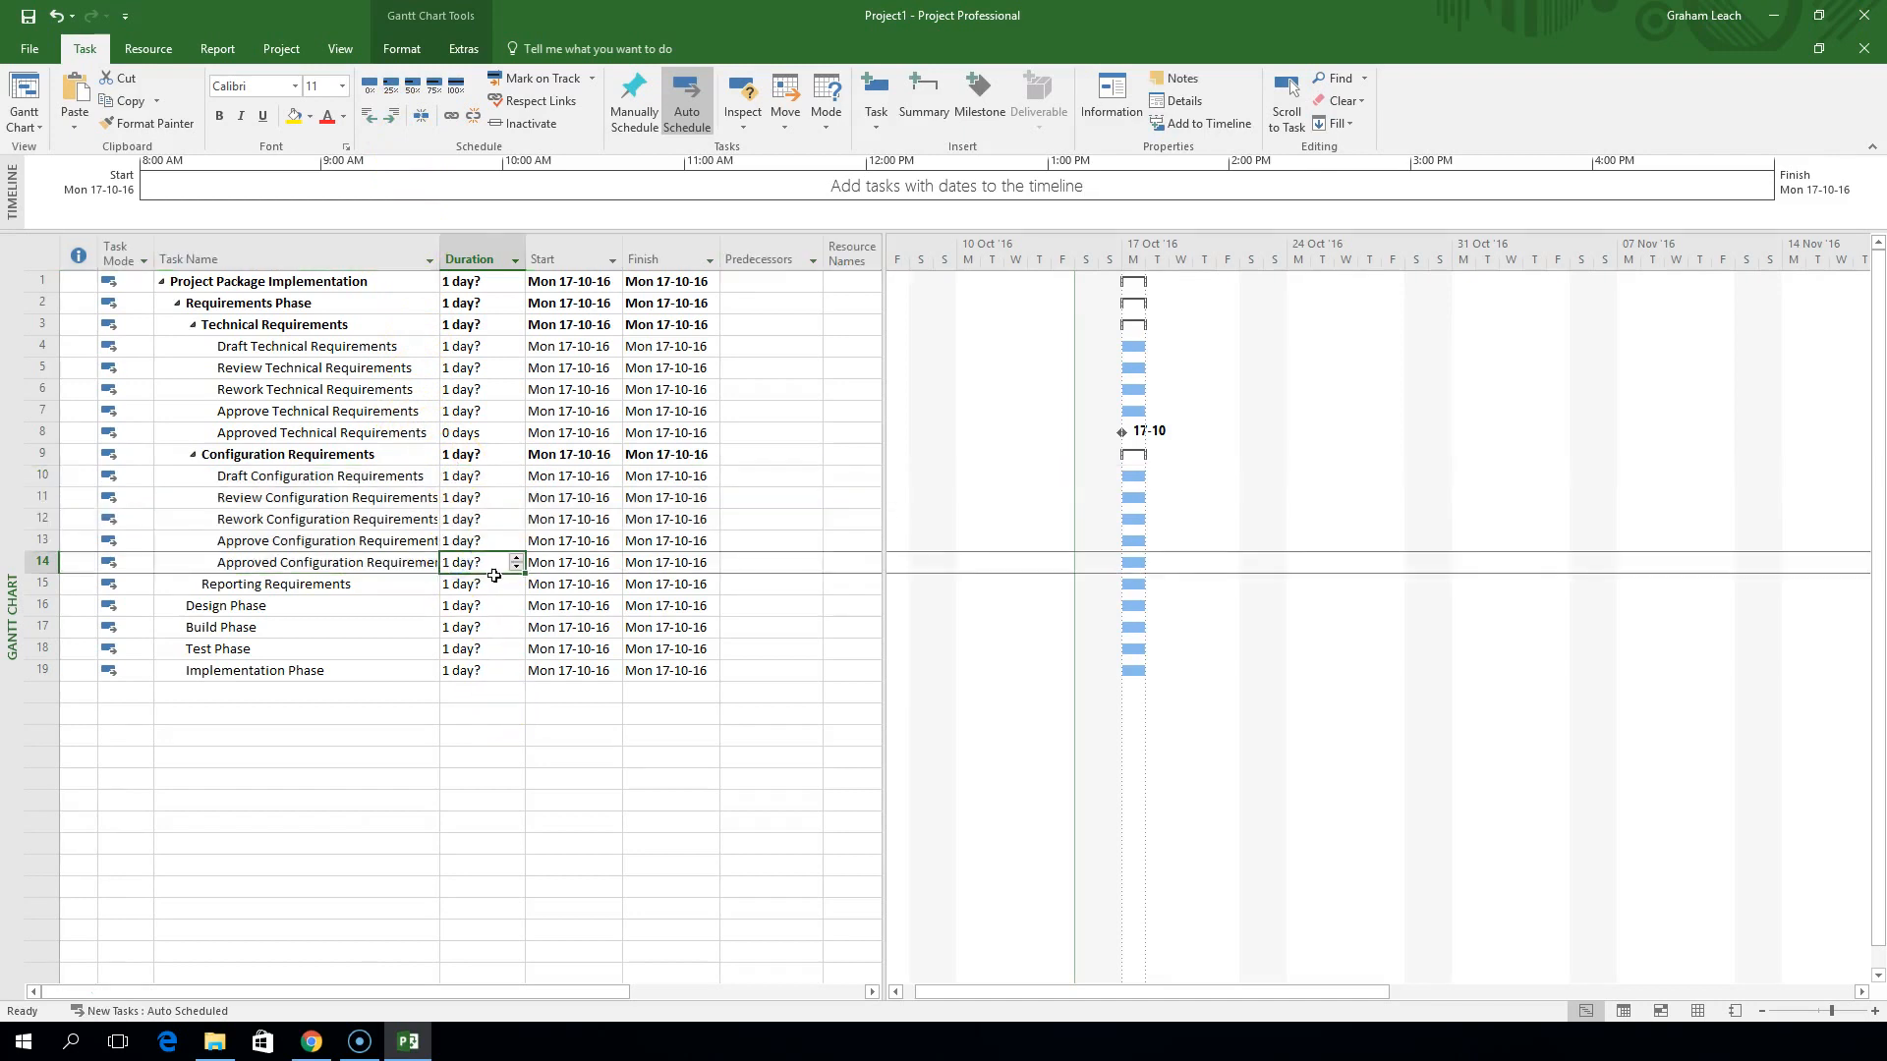
{"action": "left_click", "coordinate": [516, 567]}
{"action": "left_click", "coordinate": [781, 560]}
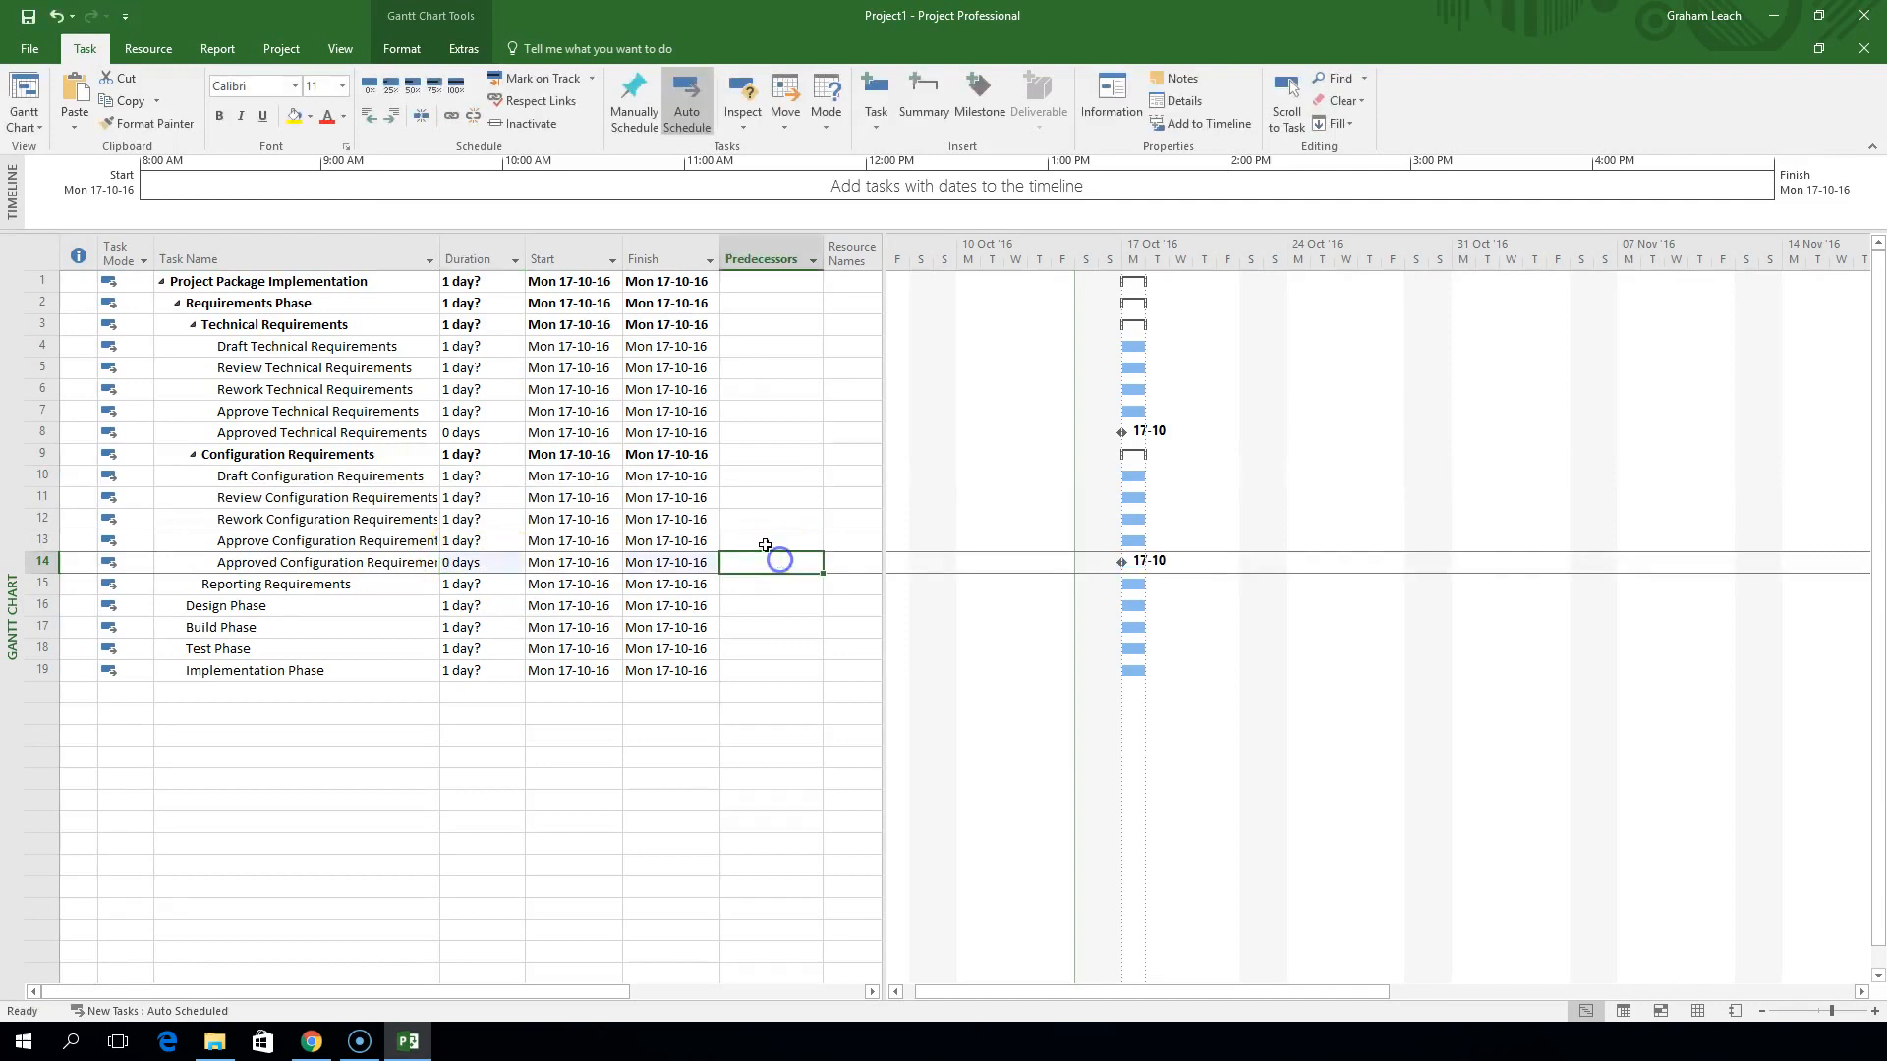
Fit the Task Name column to its contents so the indented configuration task names fit
{"action": "double_click", "coordinate": [441, 248]}
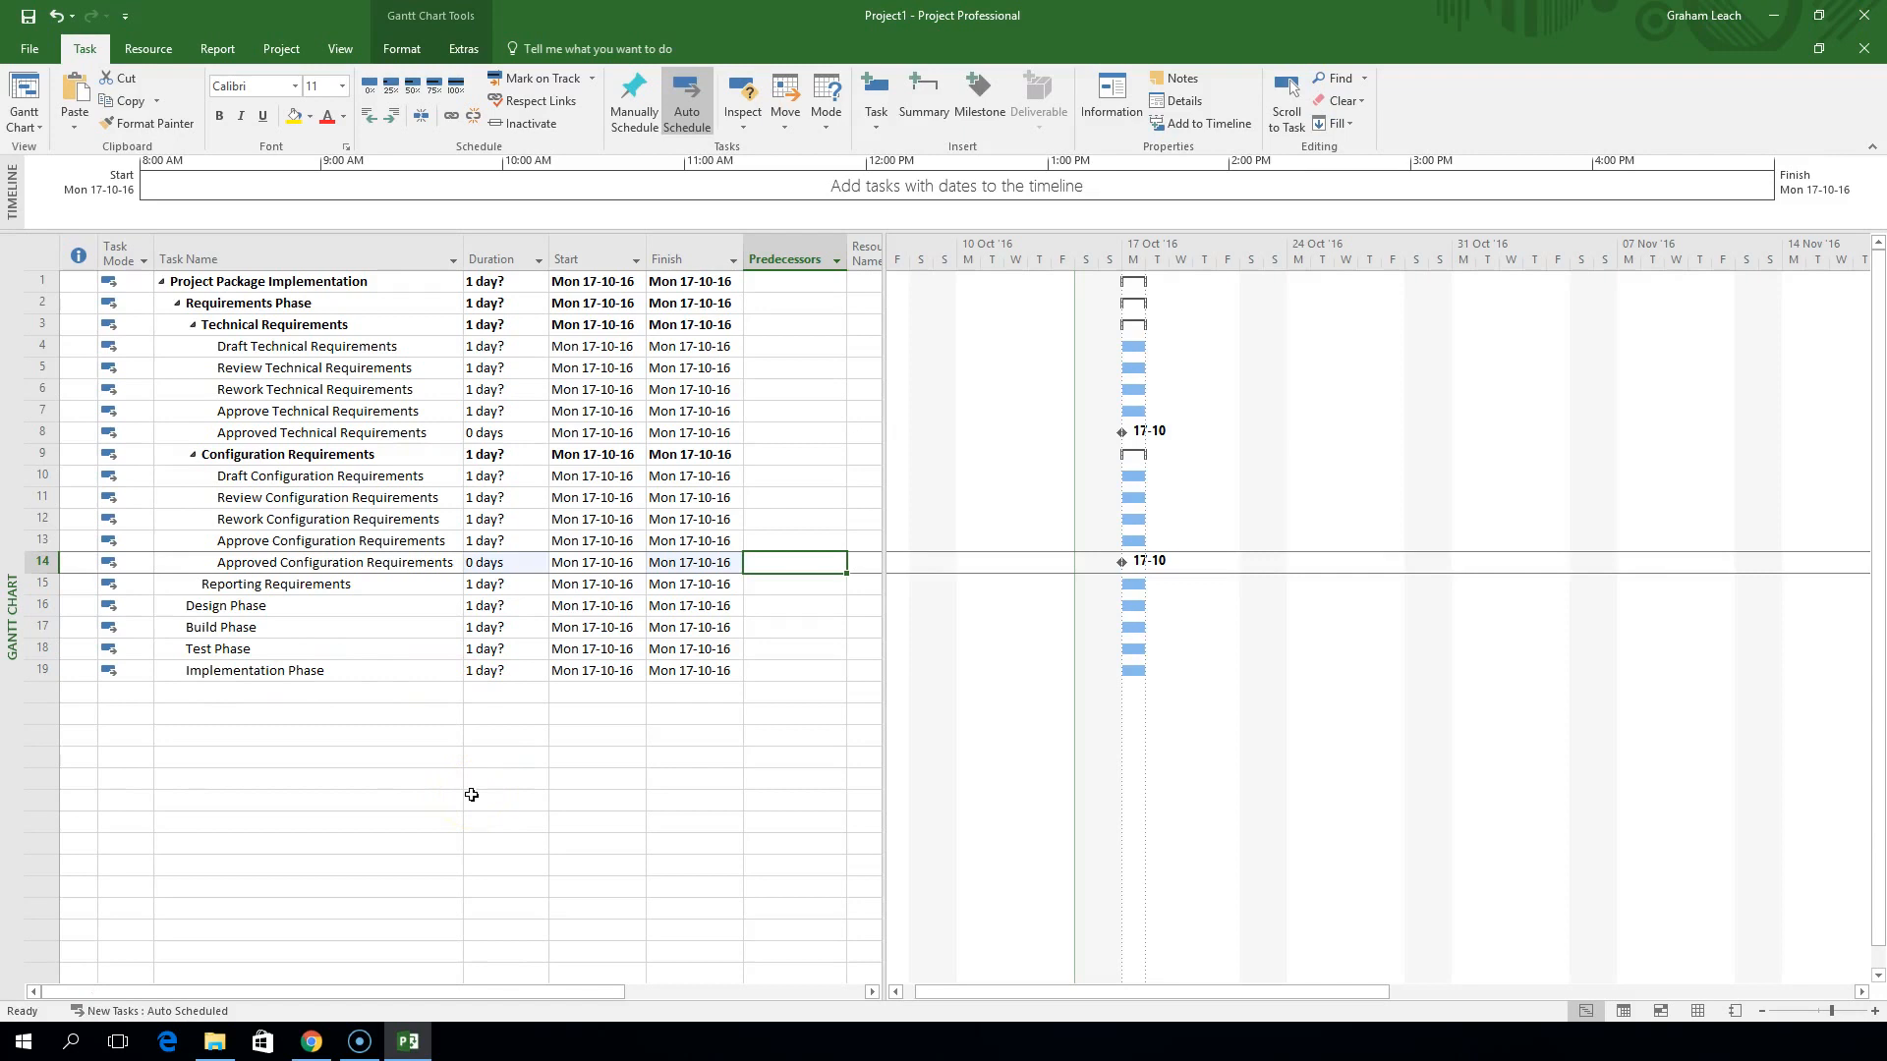
{"action": "left_click", "coordinate": [492, 236]}
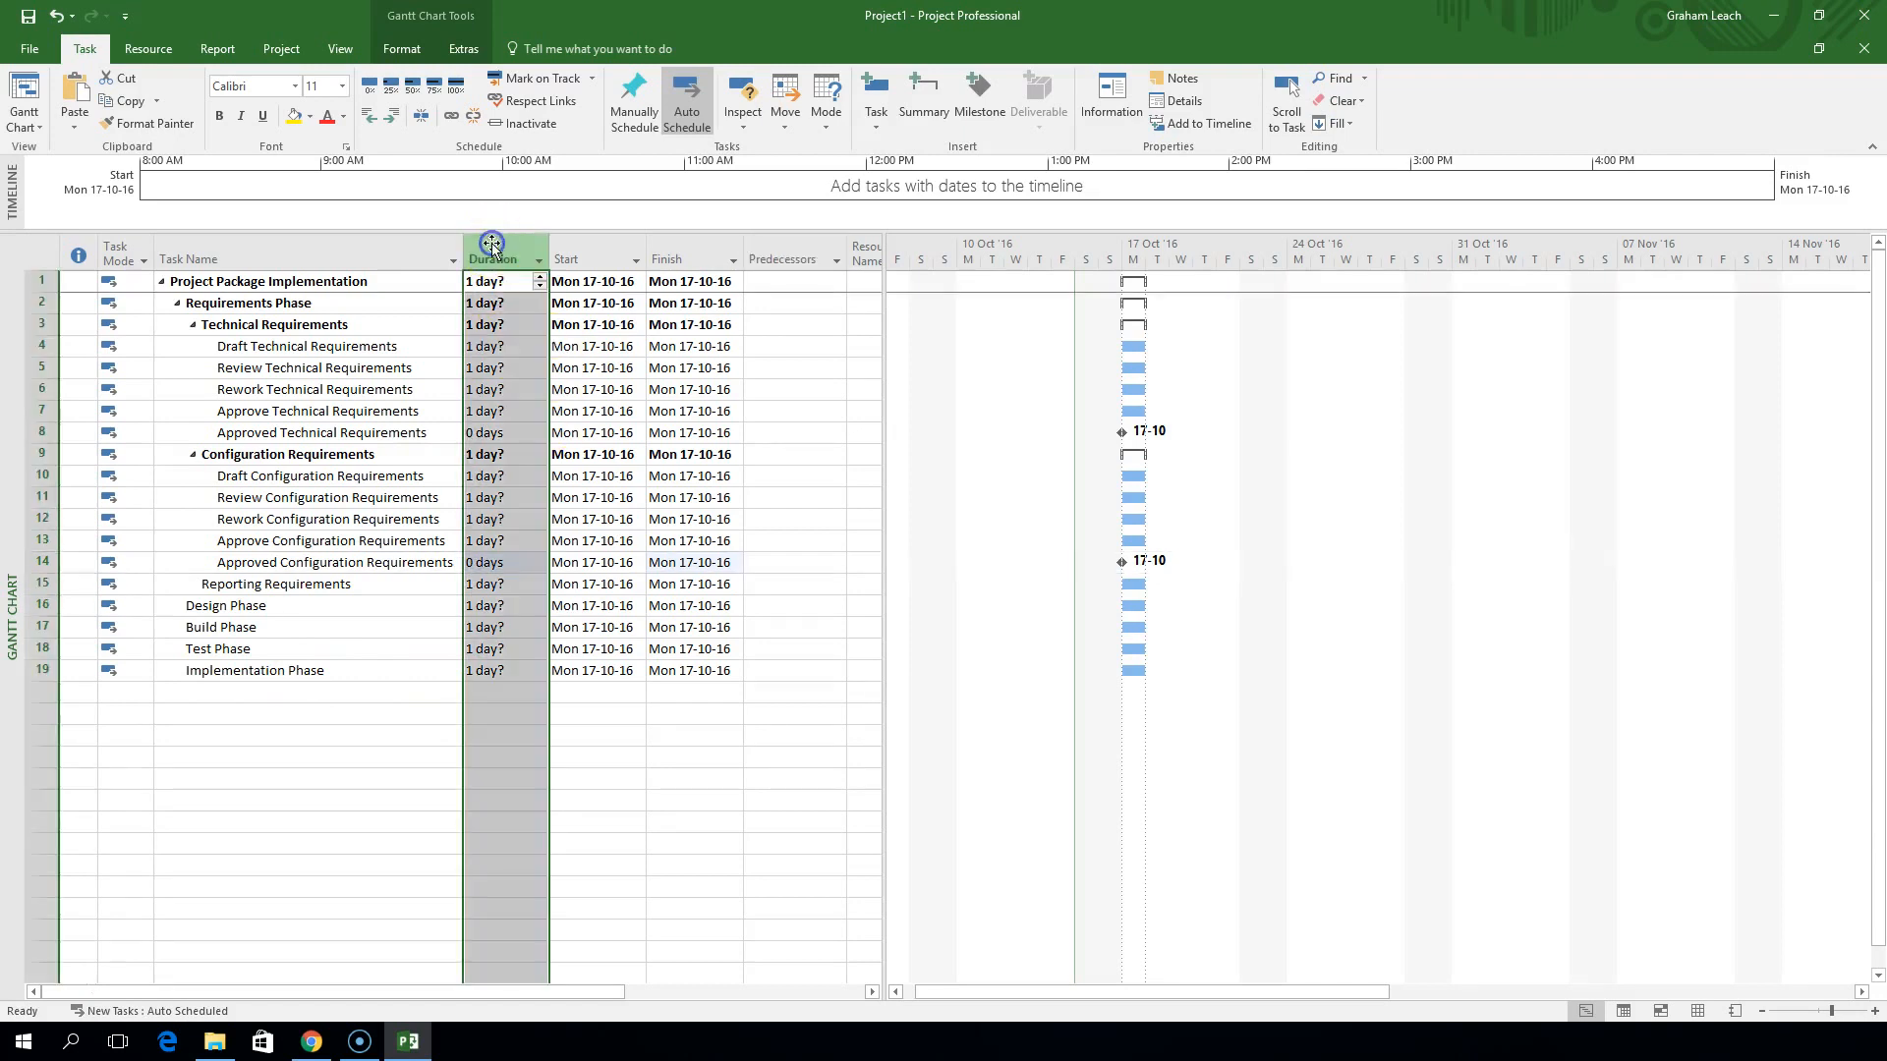
{"action": "left_click", "coordinate": [637, 821]}
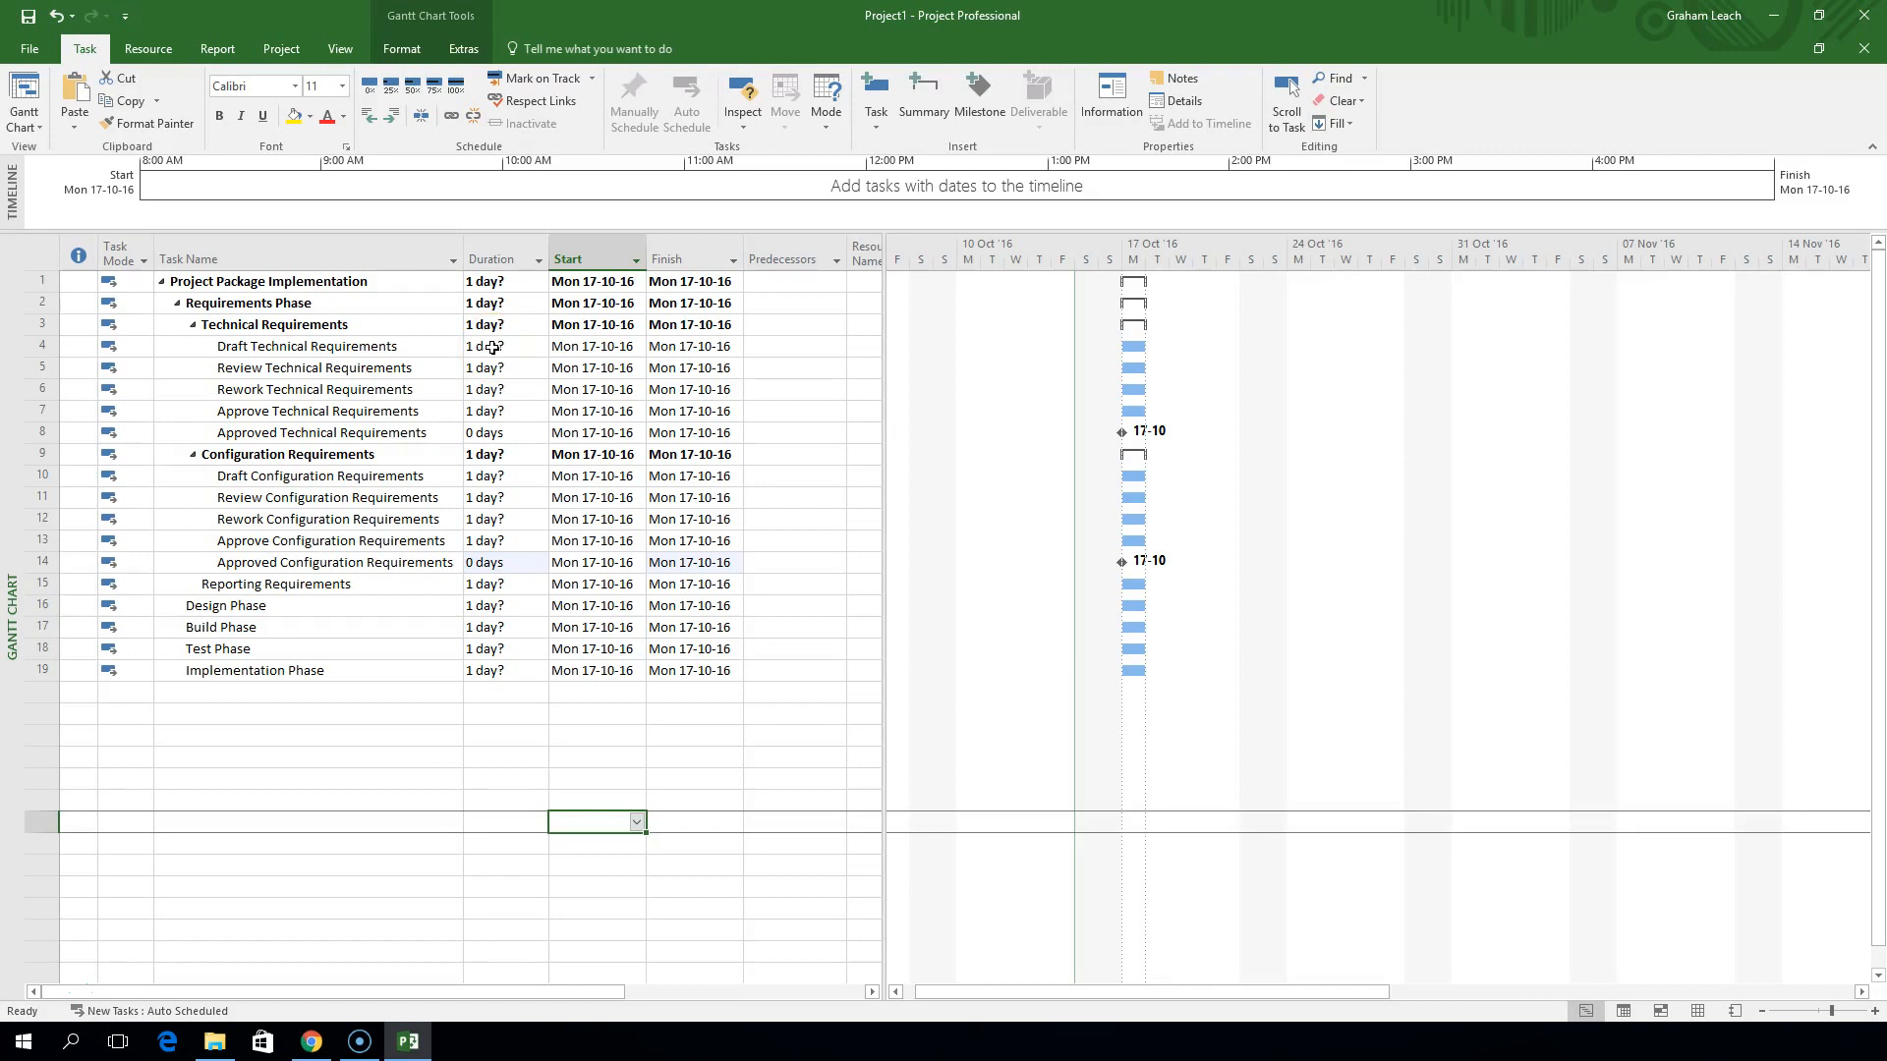
Set the durations of Draft Technical Requirements to 10 days and of the Review, Rework and Approve Technical Requirements tasks to 5 days each
{"action": "left_click", "coordinate": [492, 347]}
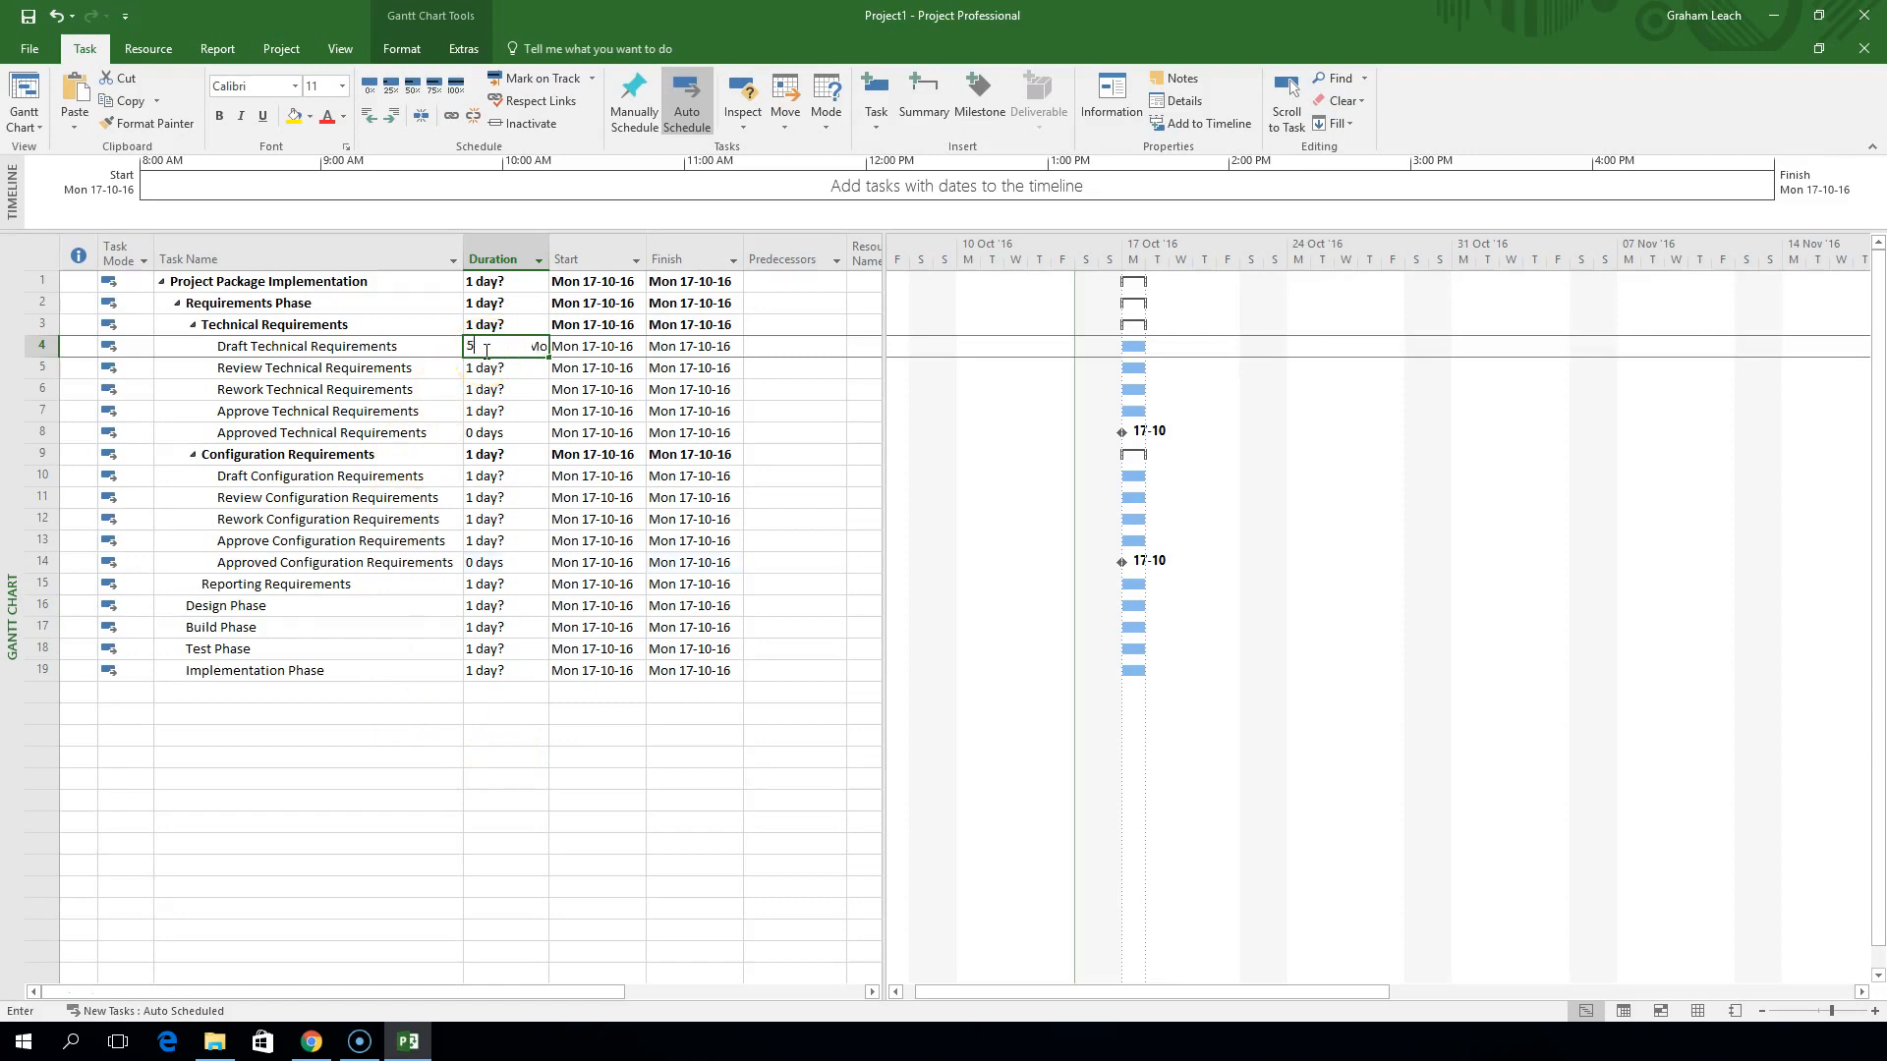
{"action": "type", "text": "5"}
{"action": "key", "text": "BackSpace"}
{"action": "type", "text": "10"}
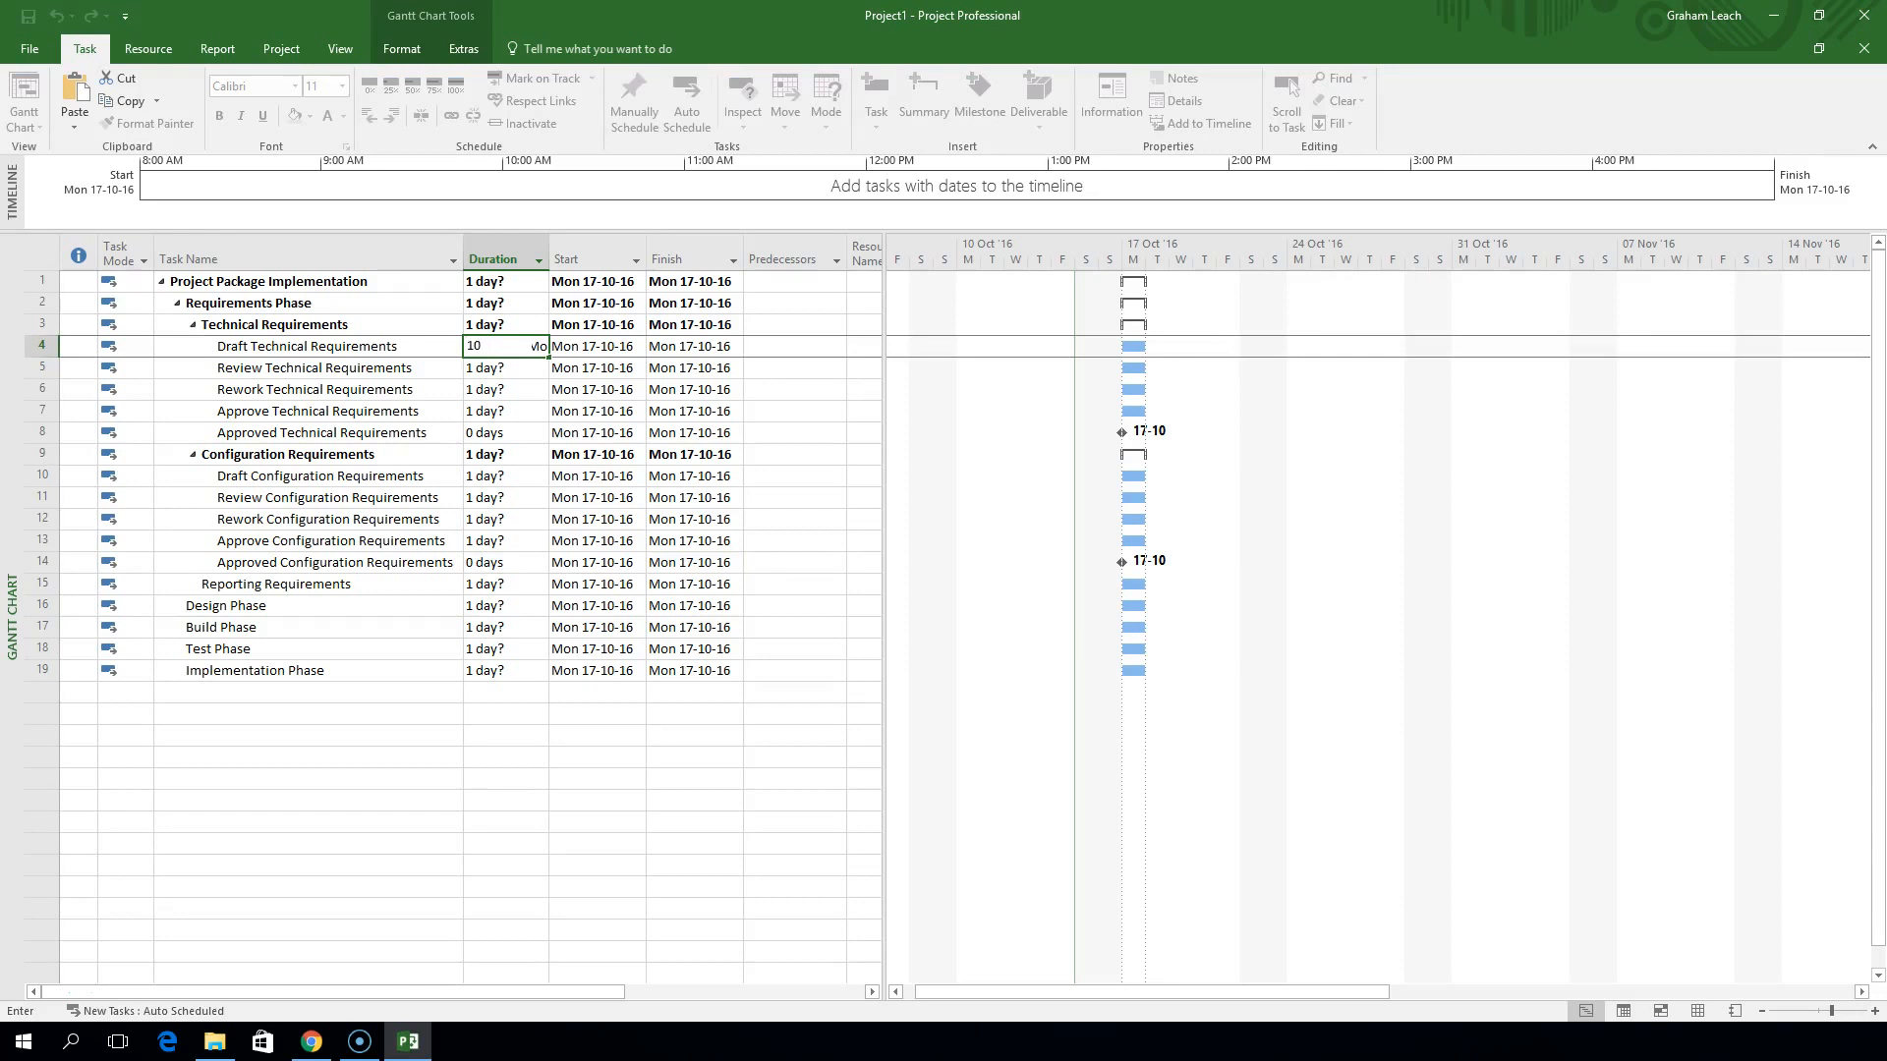
{"action": "left_click", "coordinate": [499, 378]}
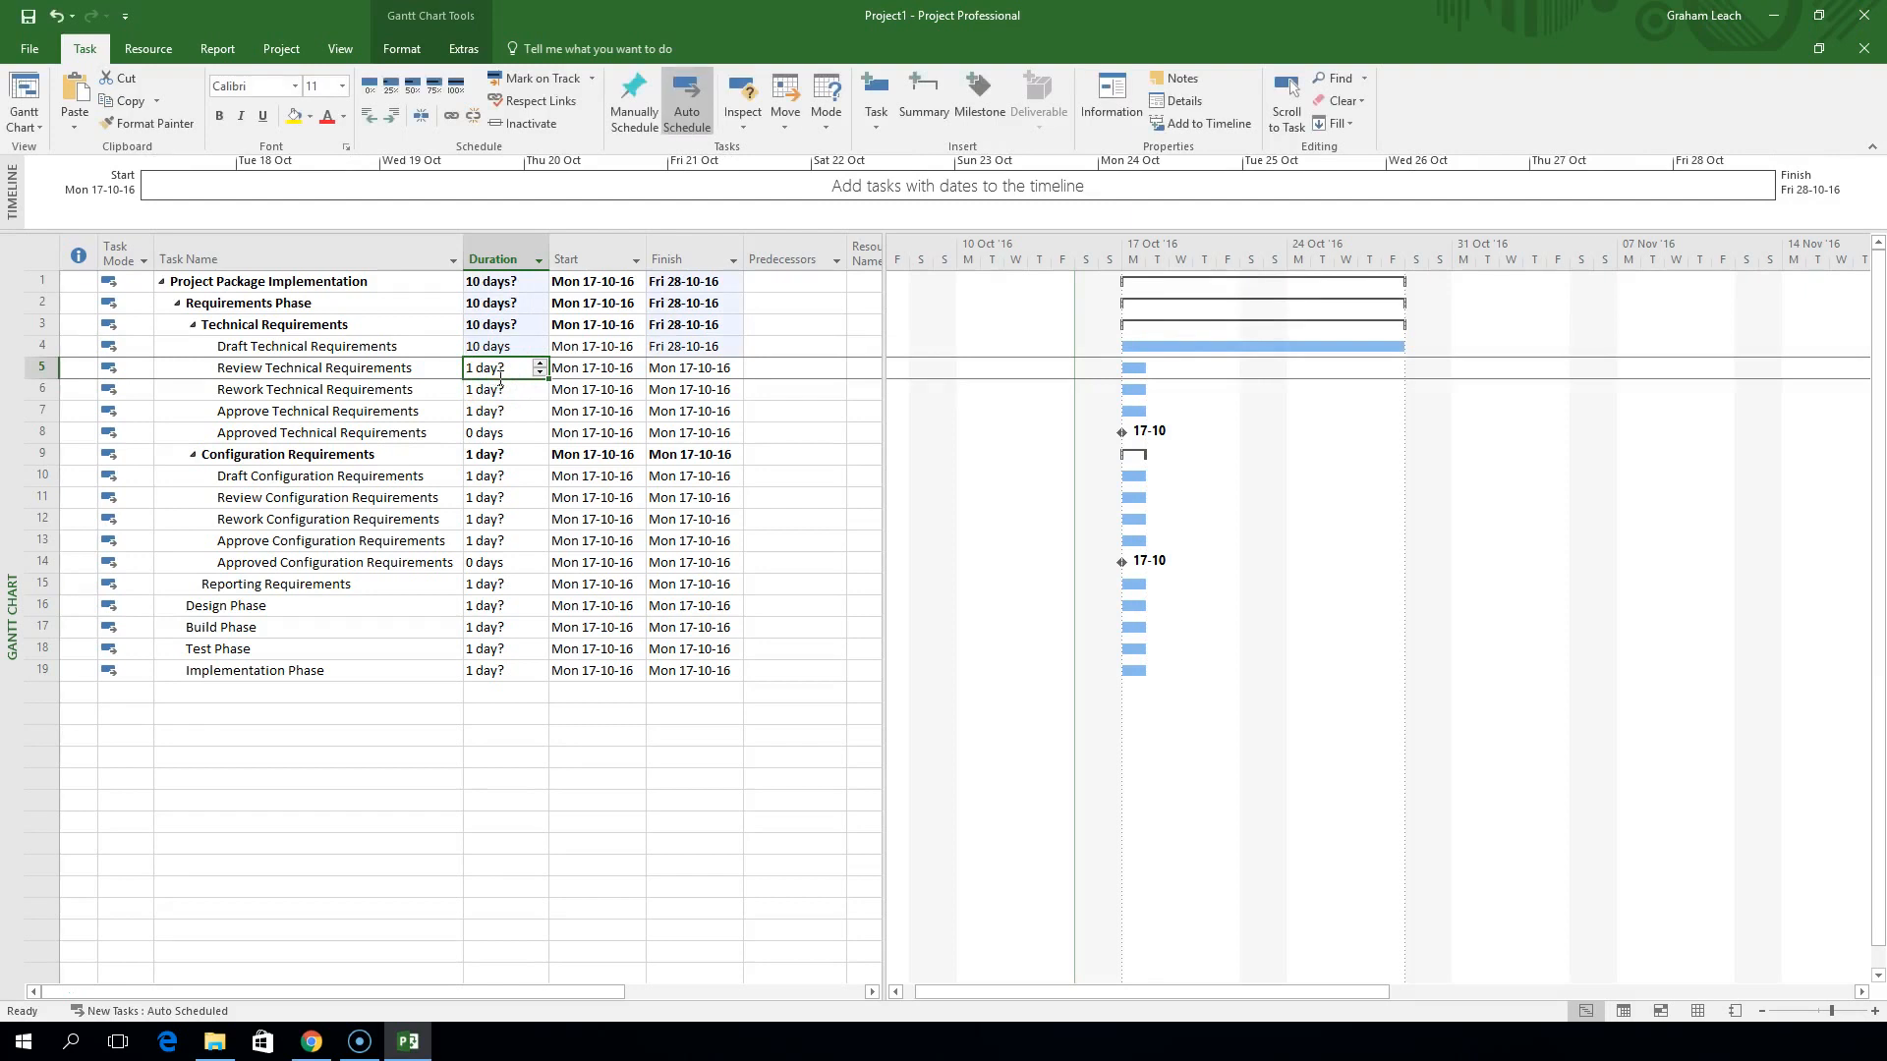
{"action": "type", "text": "5"}
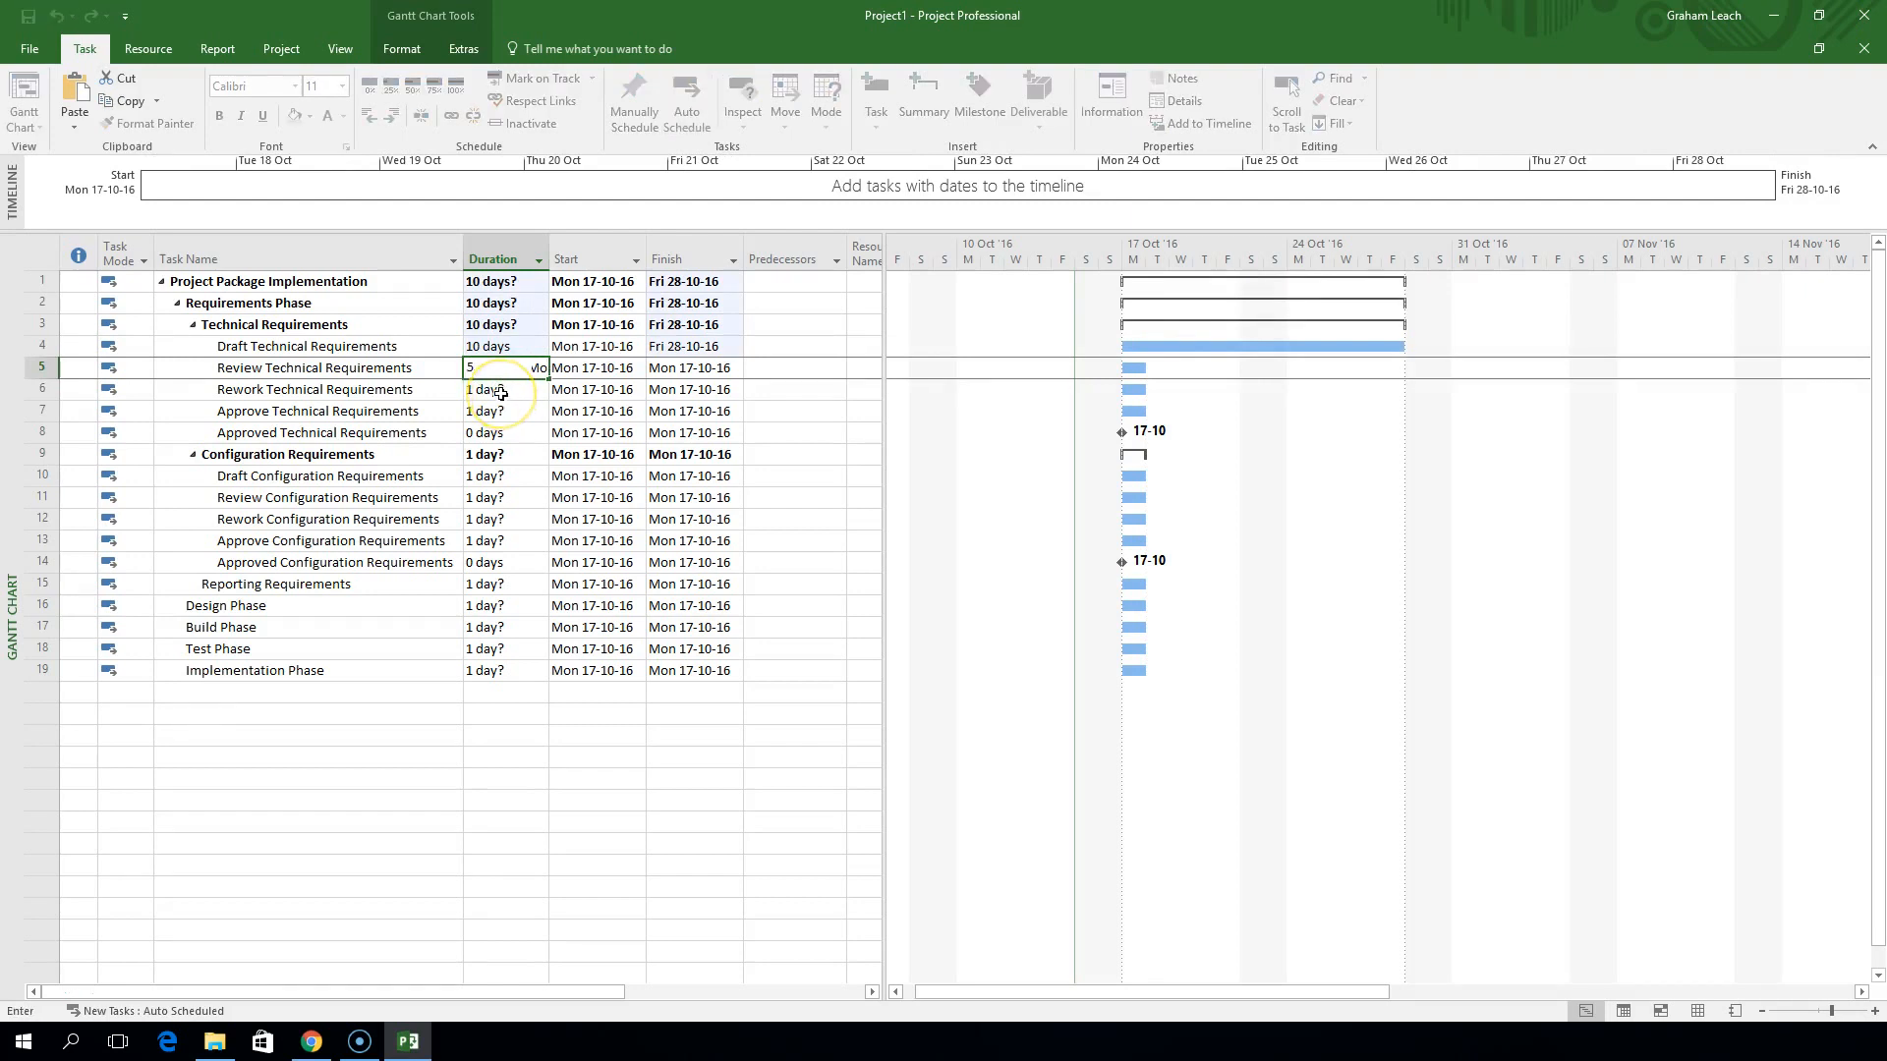
{"action": "left_click", "coordinate": [501, 393]}
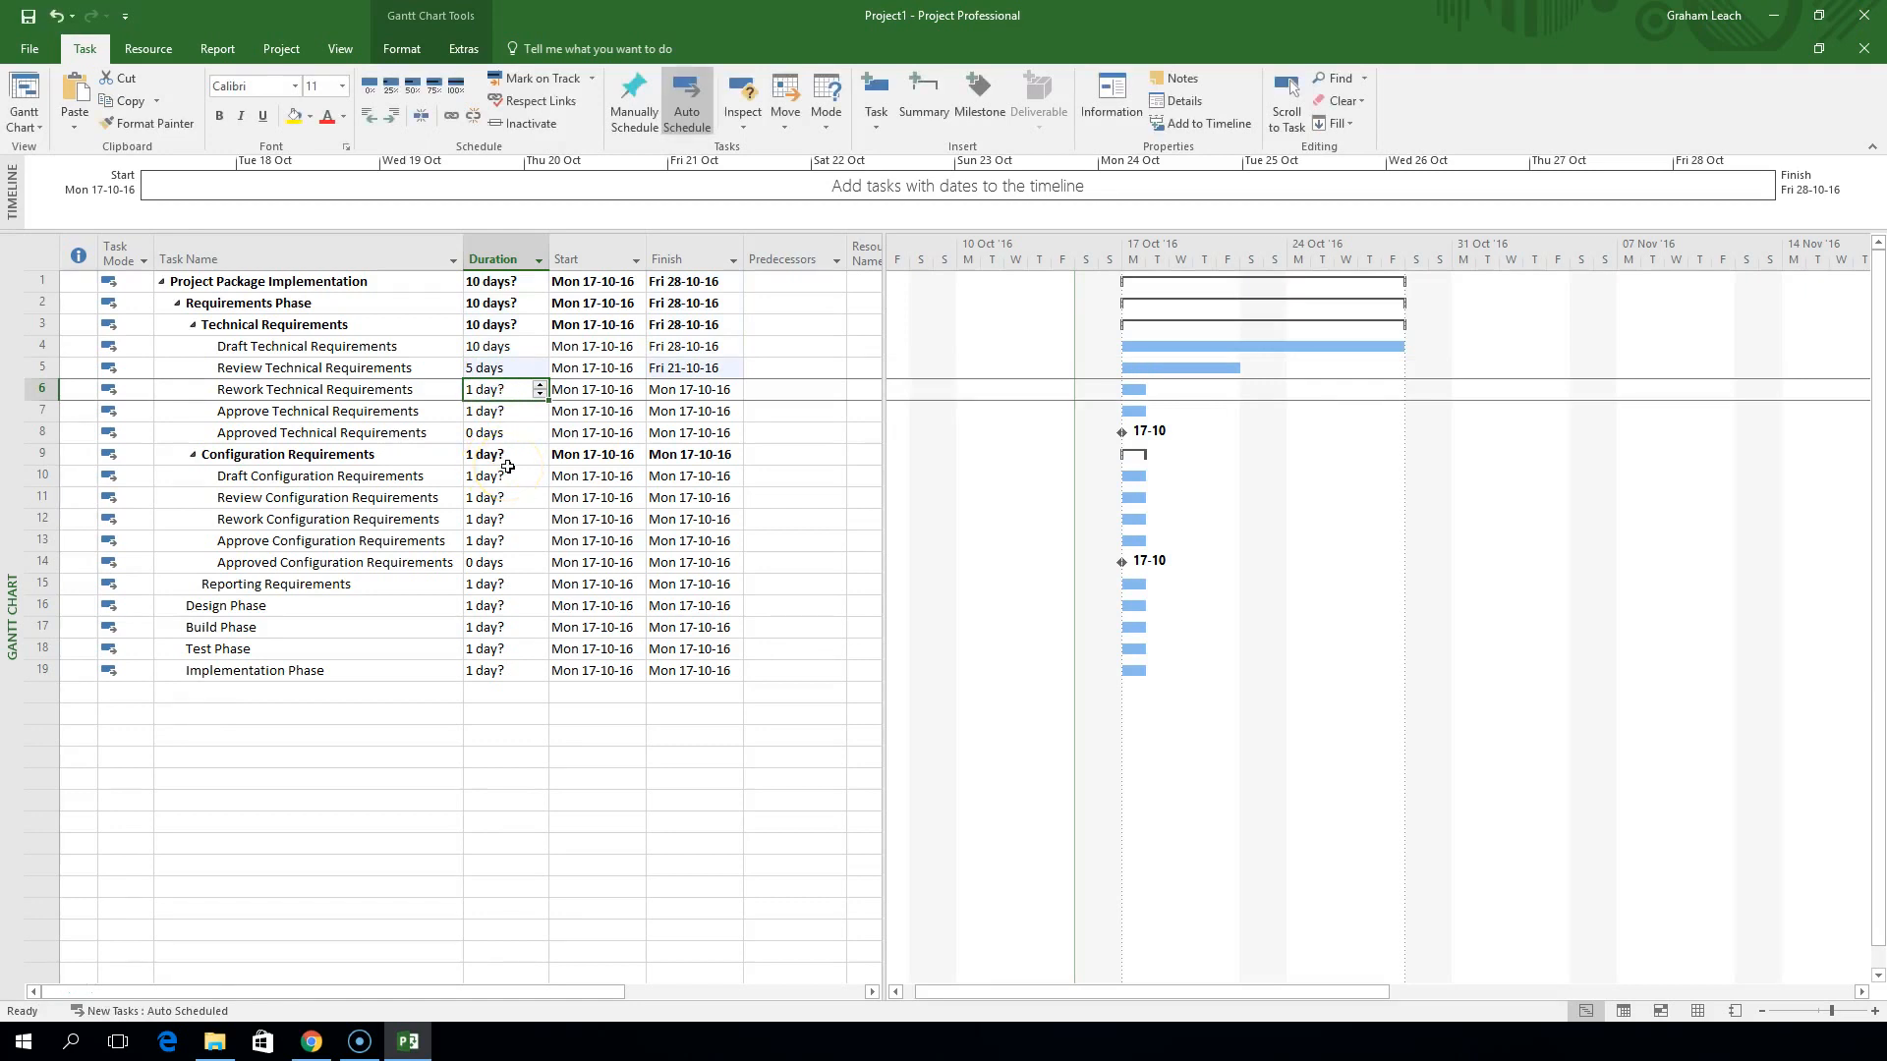
{"action": "type", "text": "5"}
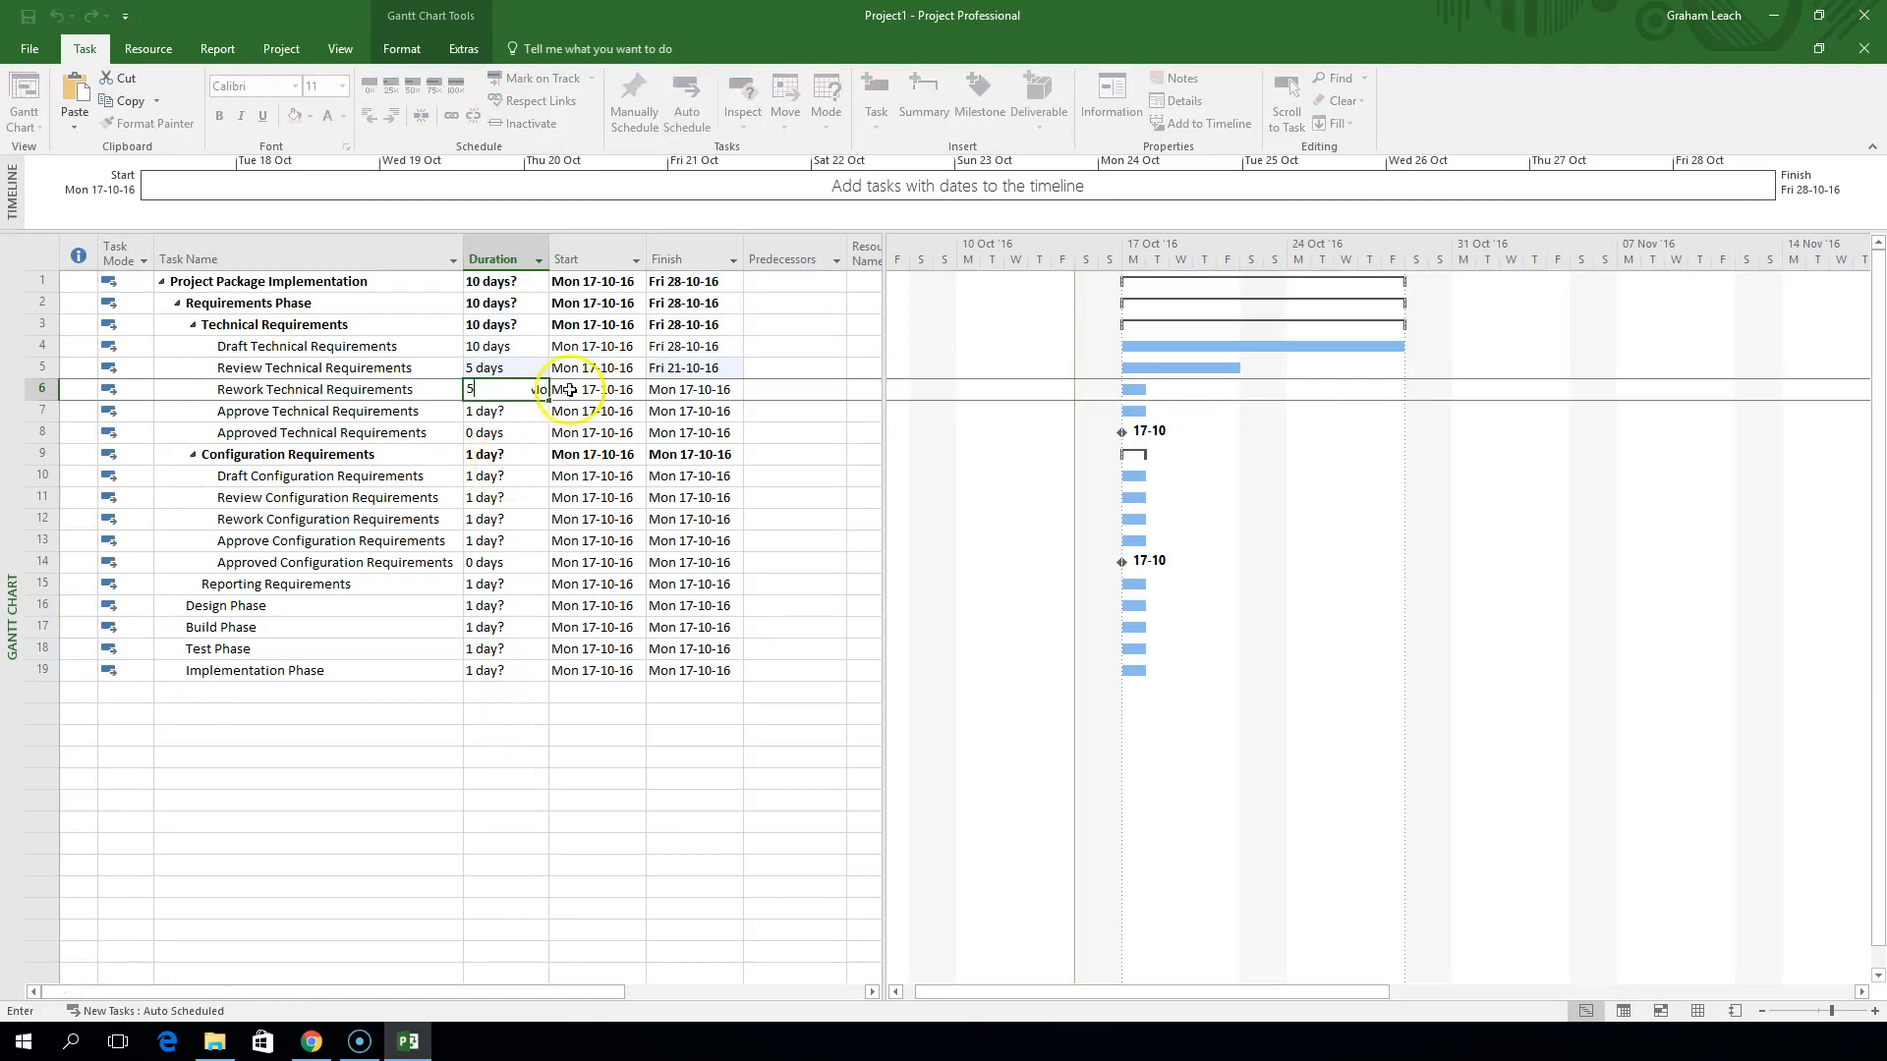
{"action": "left_click", "coordinate": [509, 415]}
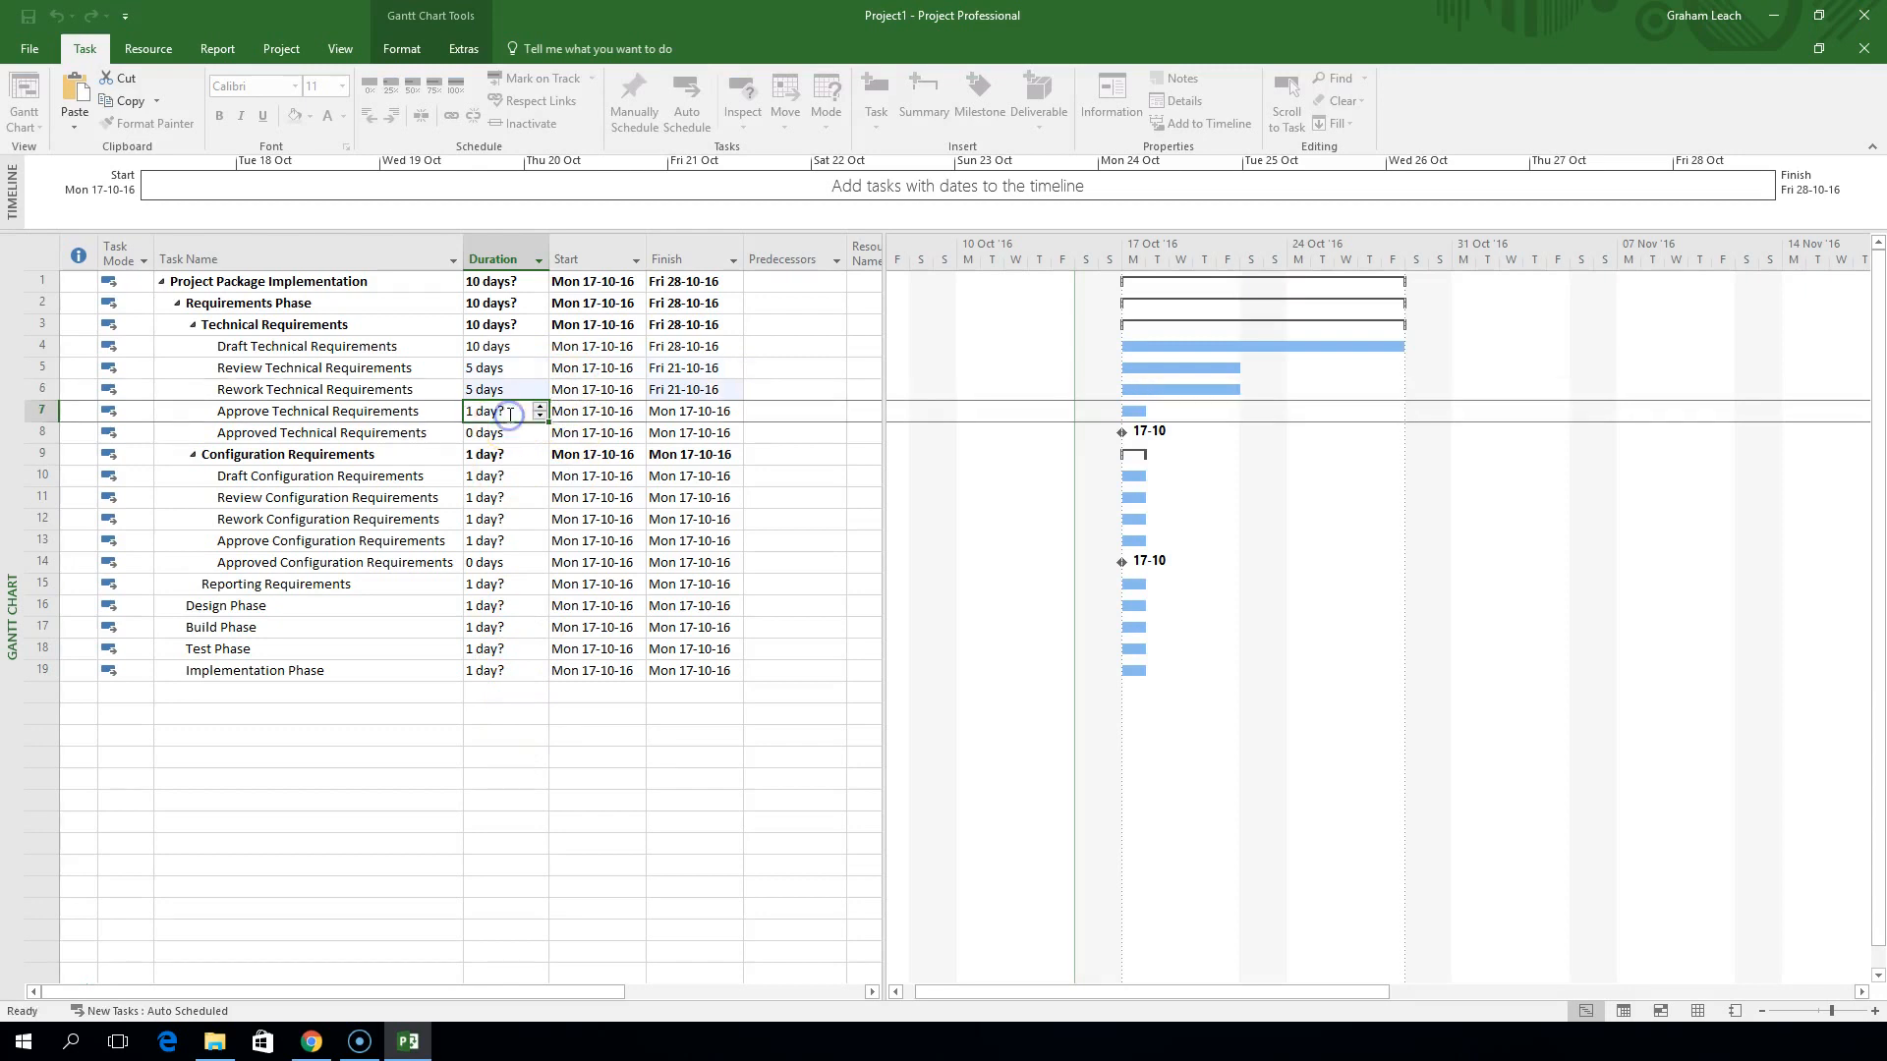
{"action": "left_click", "coordinate": [510, 414]}
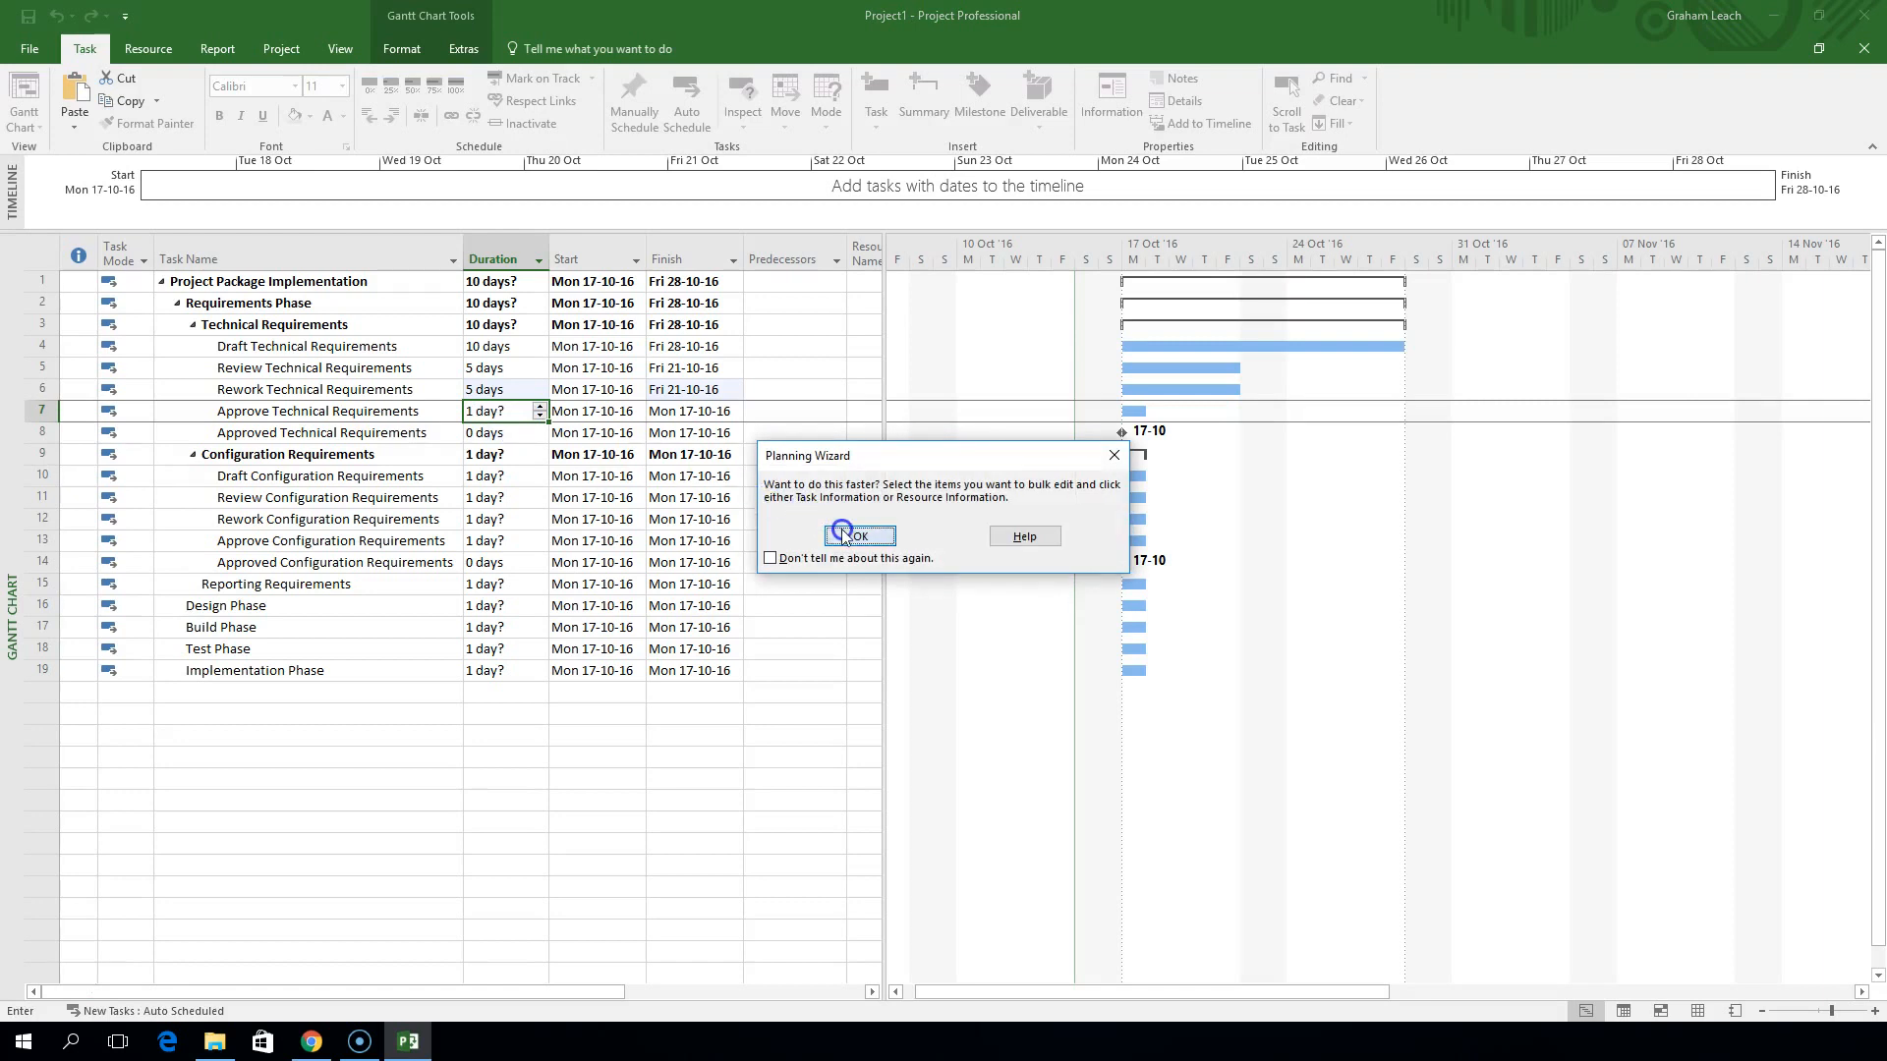
{"action": "left_click", "coordinate": [843, 536]}
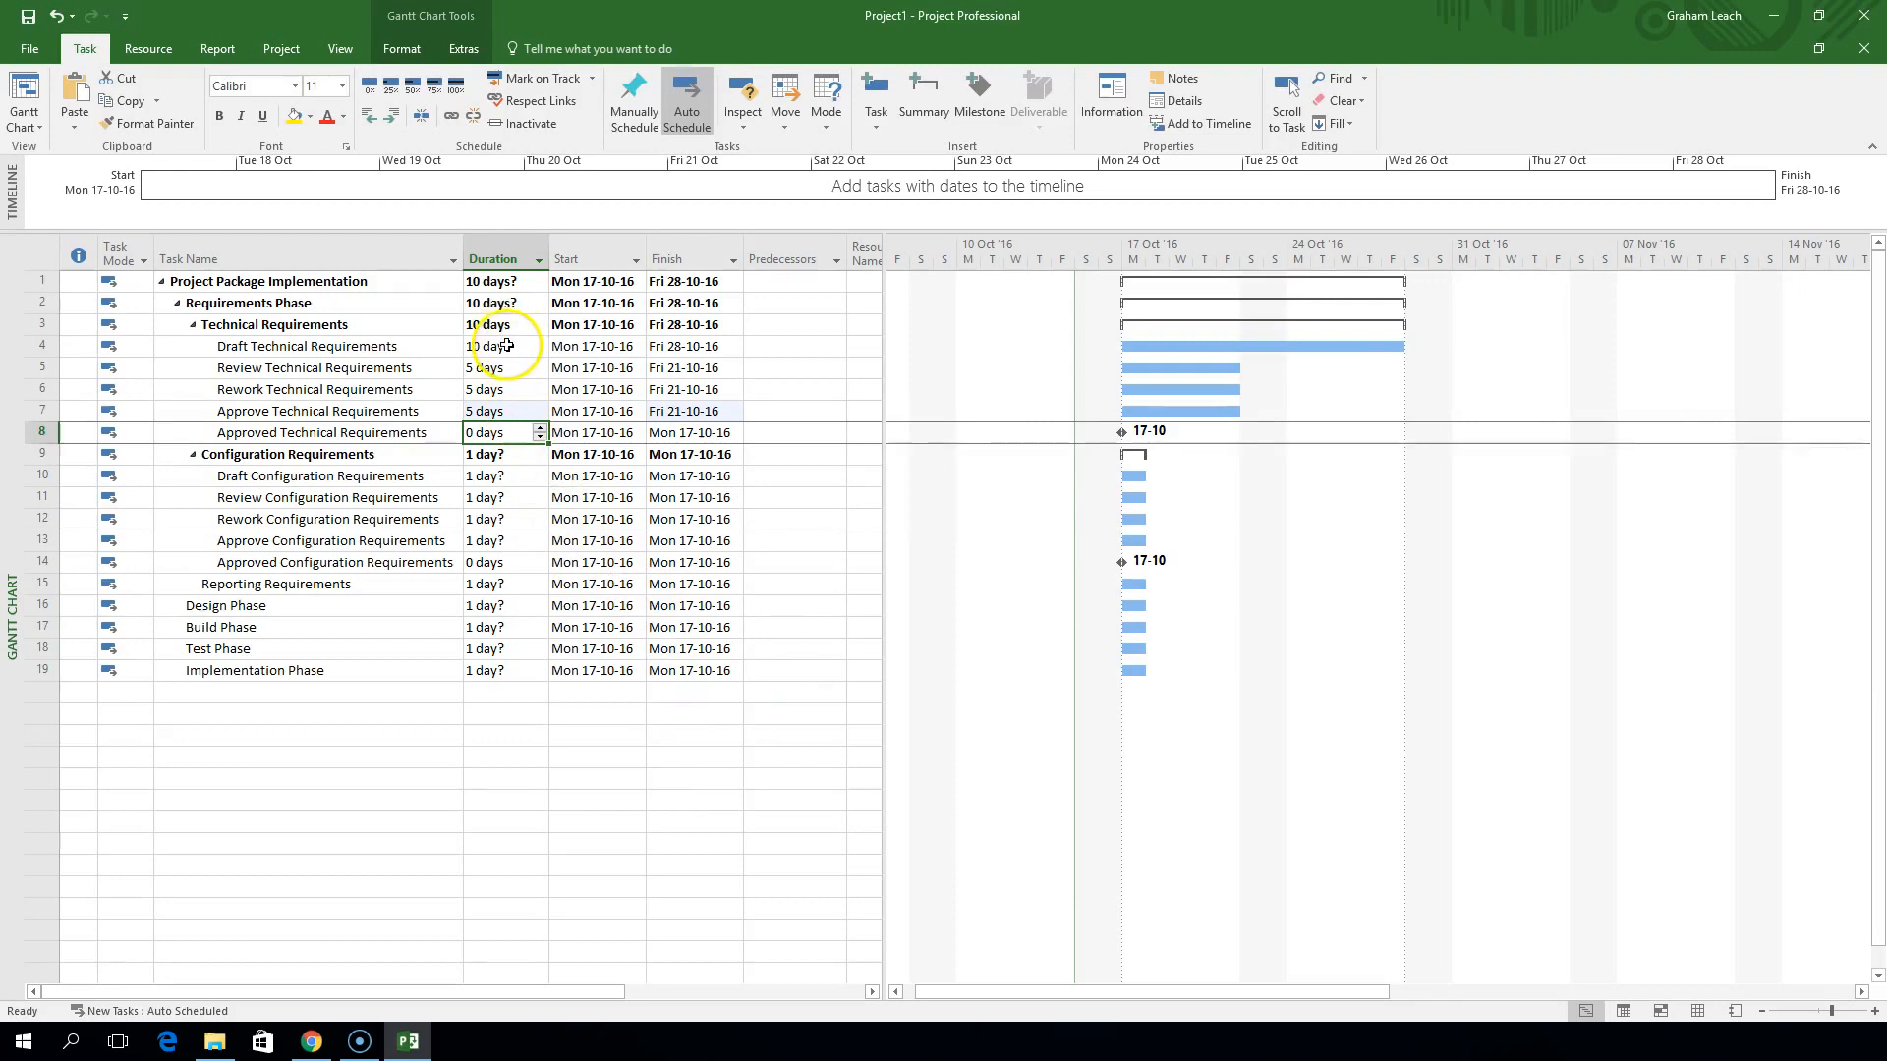
Copy the durations of the five Technical Requirements subtasks onto the five matching Configuration Requirements subtasks
{"action": "left_click_drag", "start_coordinate": [507, 346], "coordinate": [512, 425]}
{"action": "key", "text": "ctrl+c"}
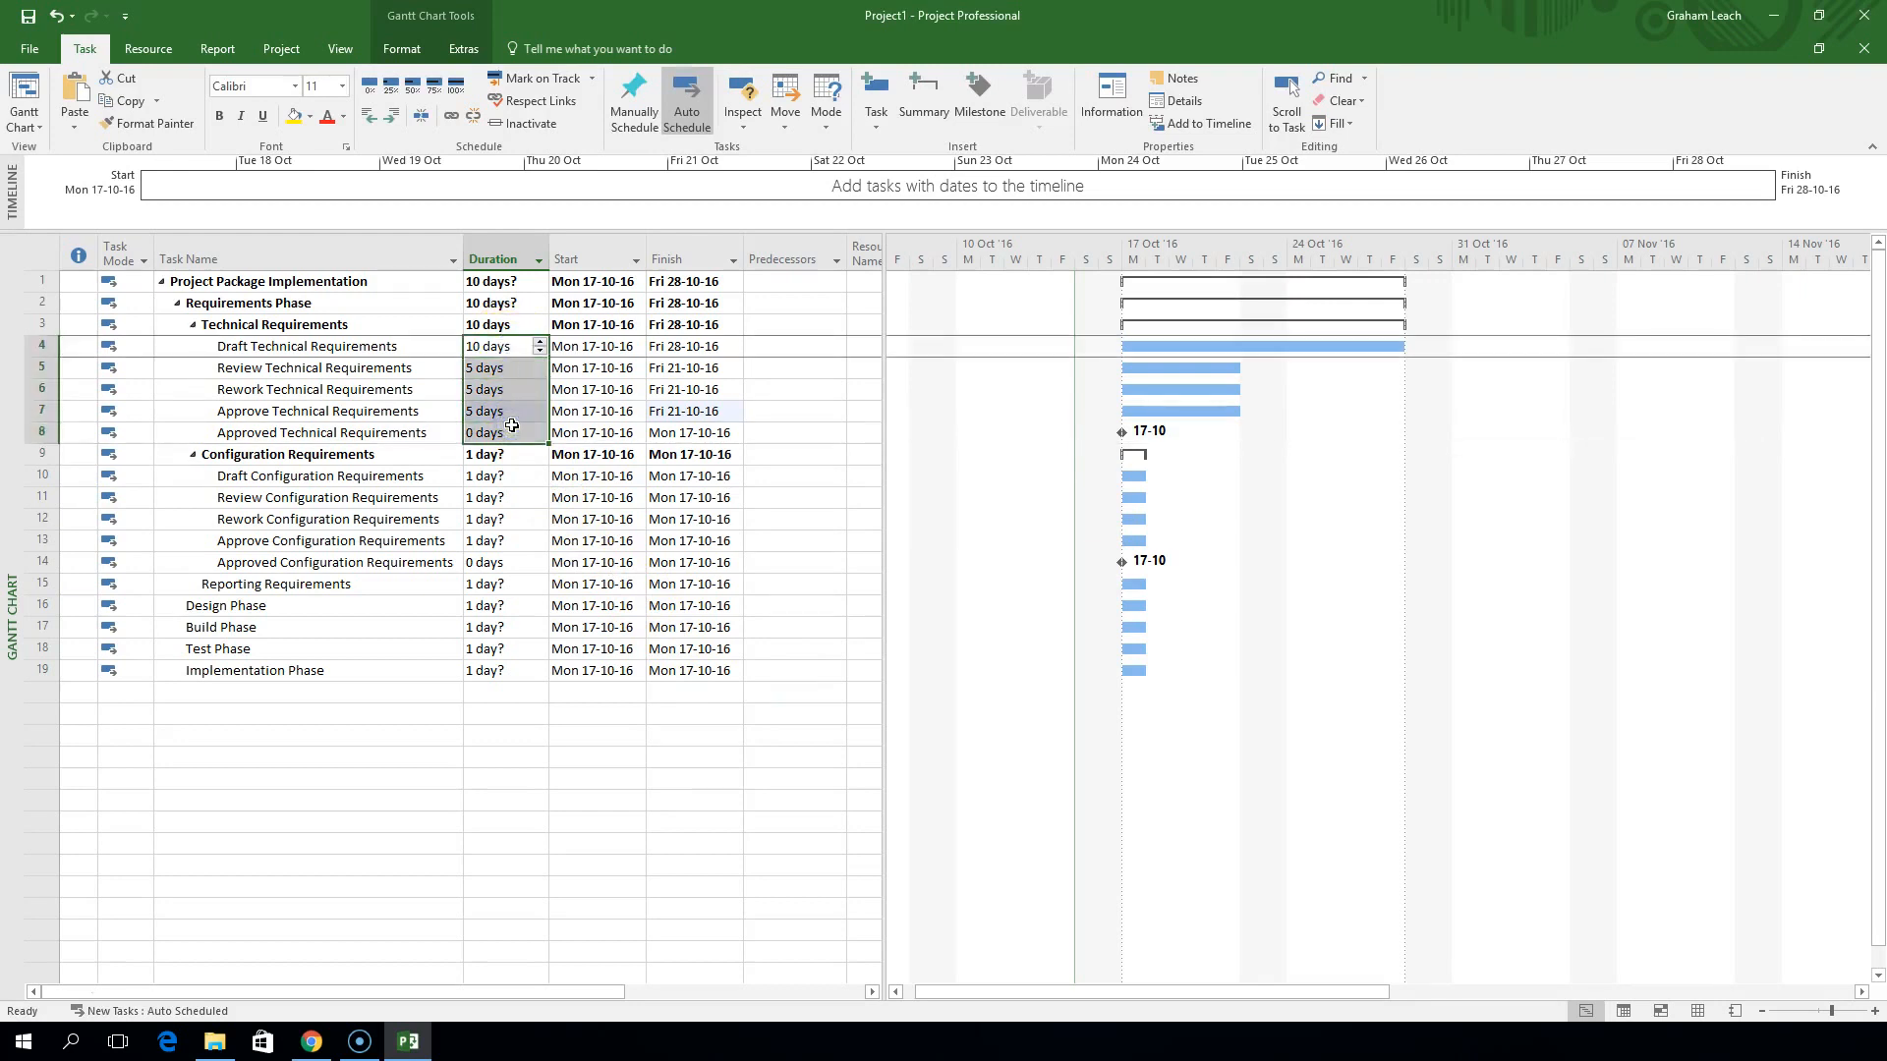
{"action": "right_click", "coordinate": [507, 407]}
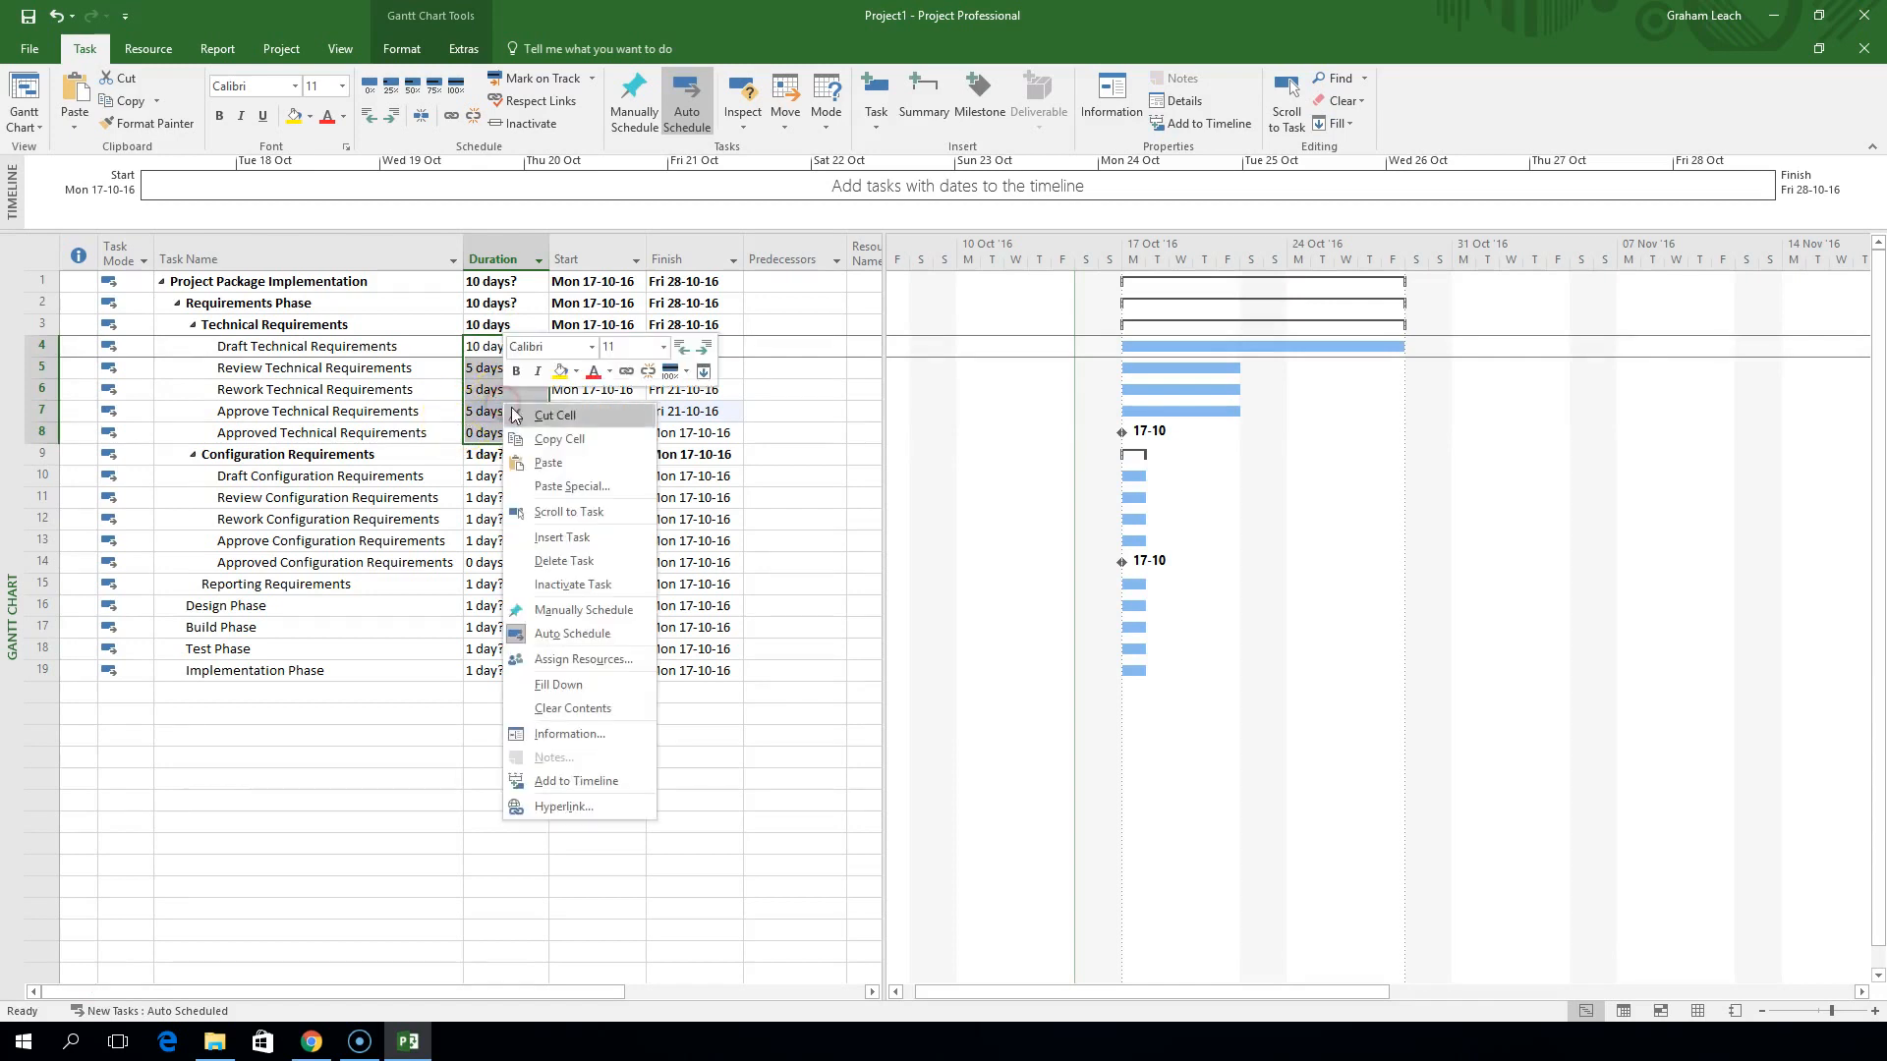
{"action": "left_click", "coordinate": [552, 440]}
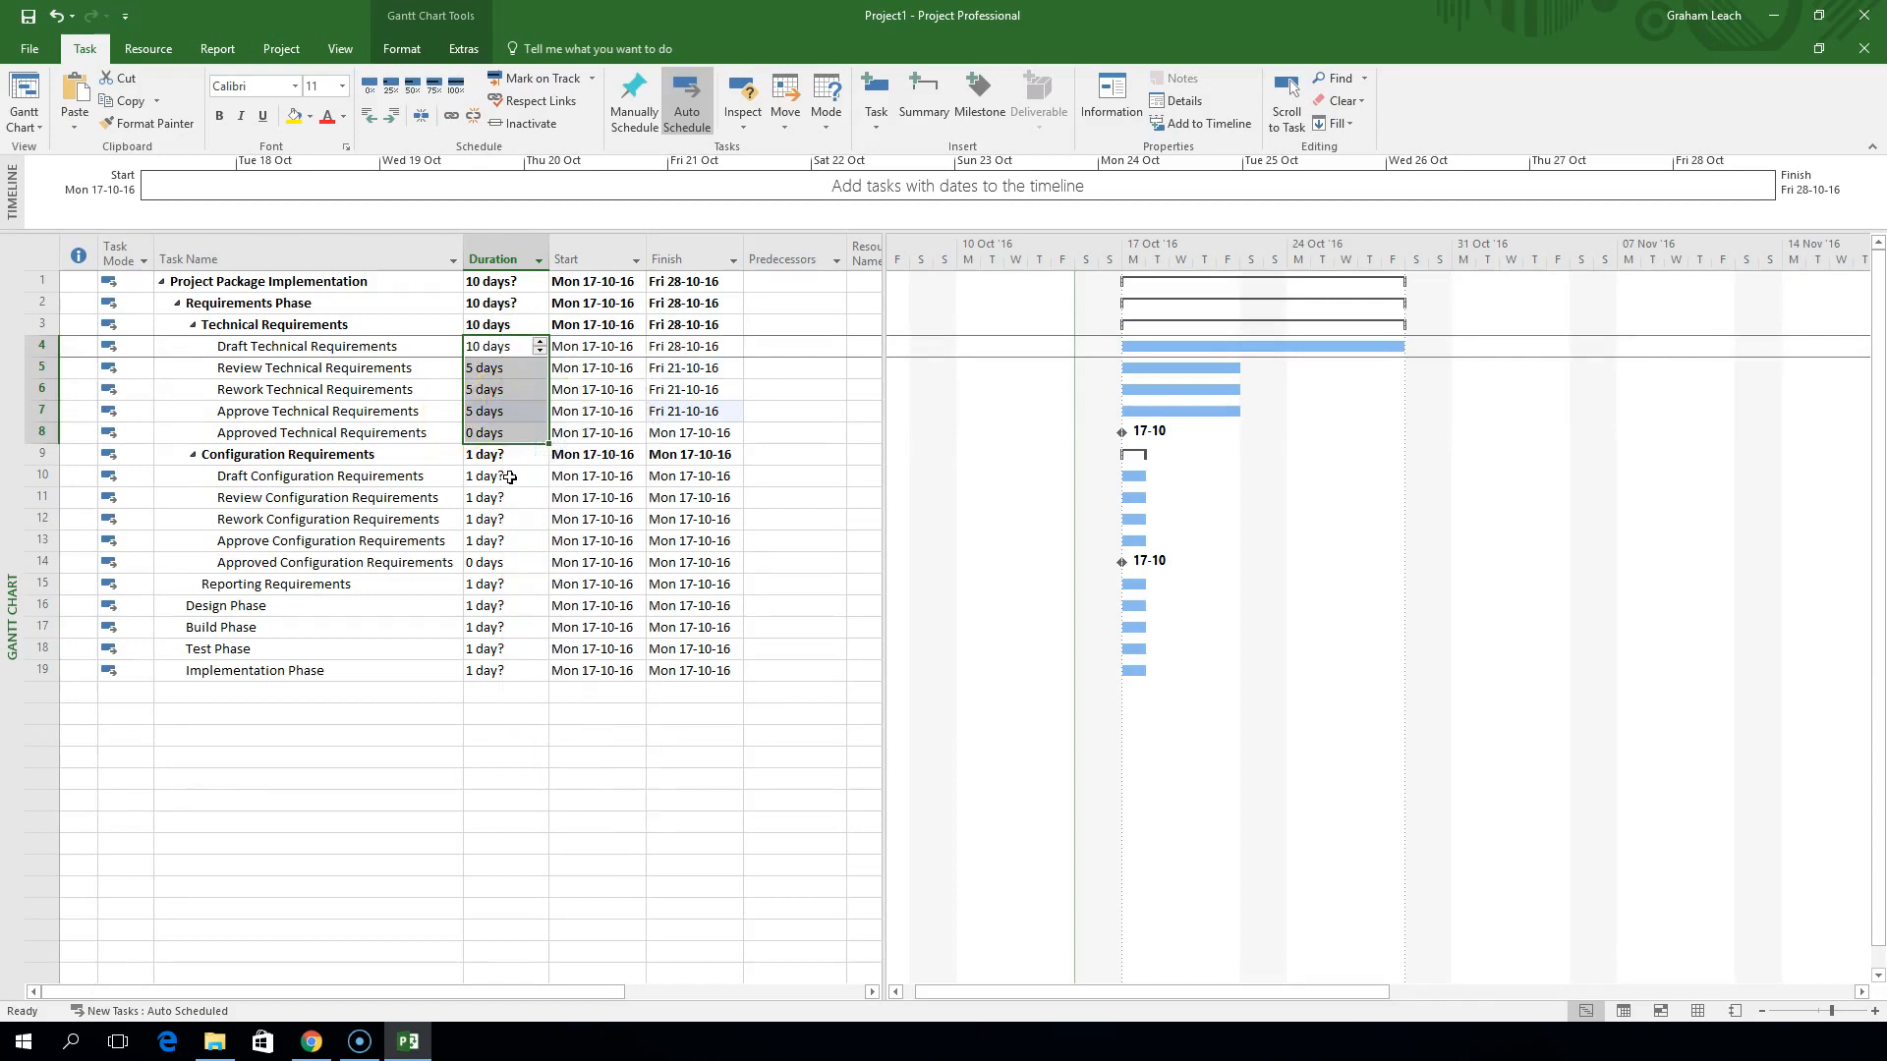
{"action": "left_click_drag", "start_coordinate": [510, 476], "coordinate": [502, 553]}
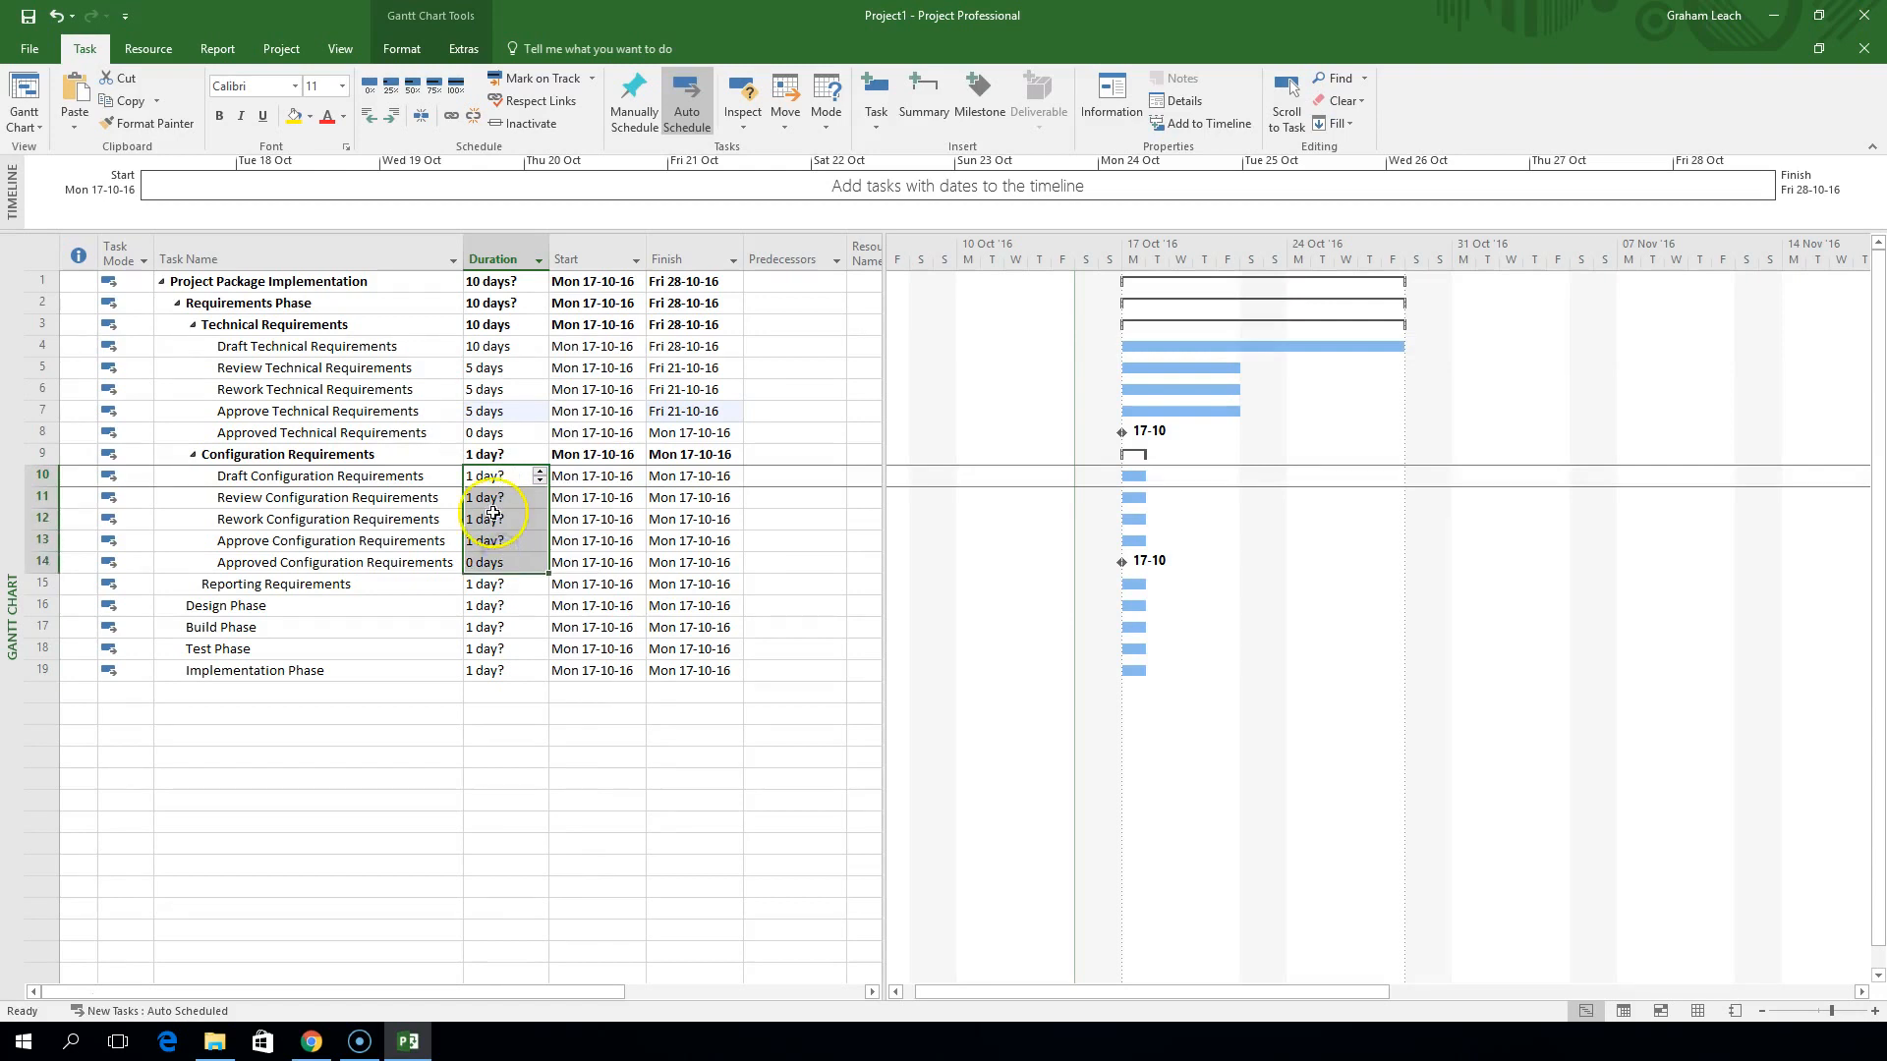
{"action": "right_click", "coordinate": [497, 515]}
{"action": "left_click", "coordinate": [539, 572]}
{"action": "left_click", "coordinate": [527, 737]}
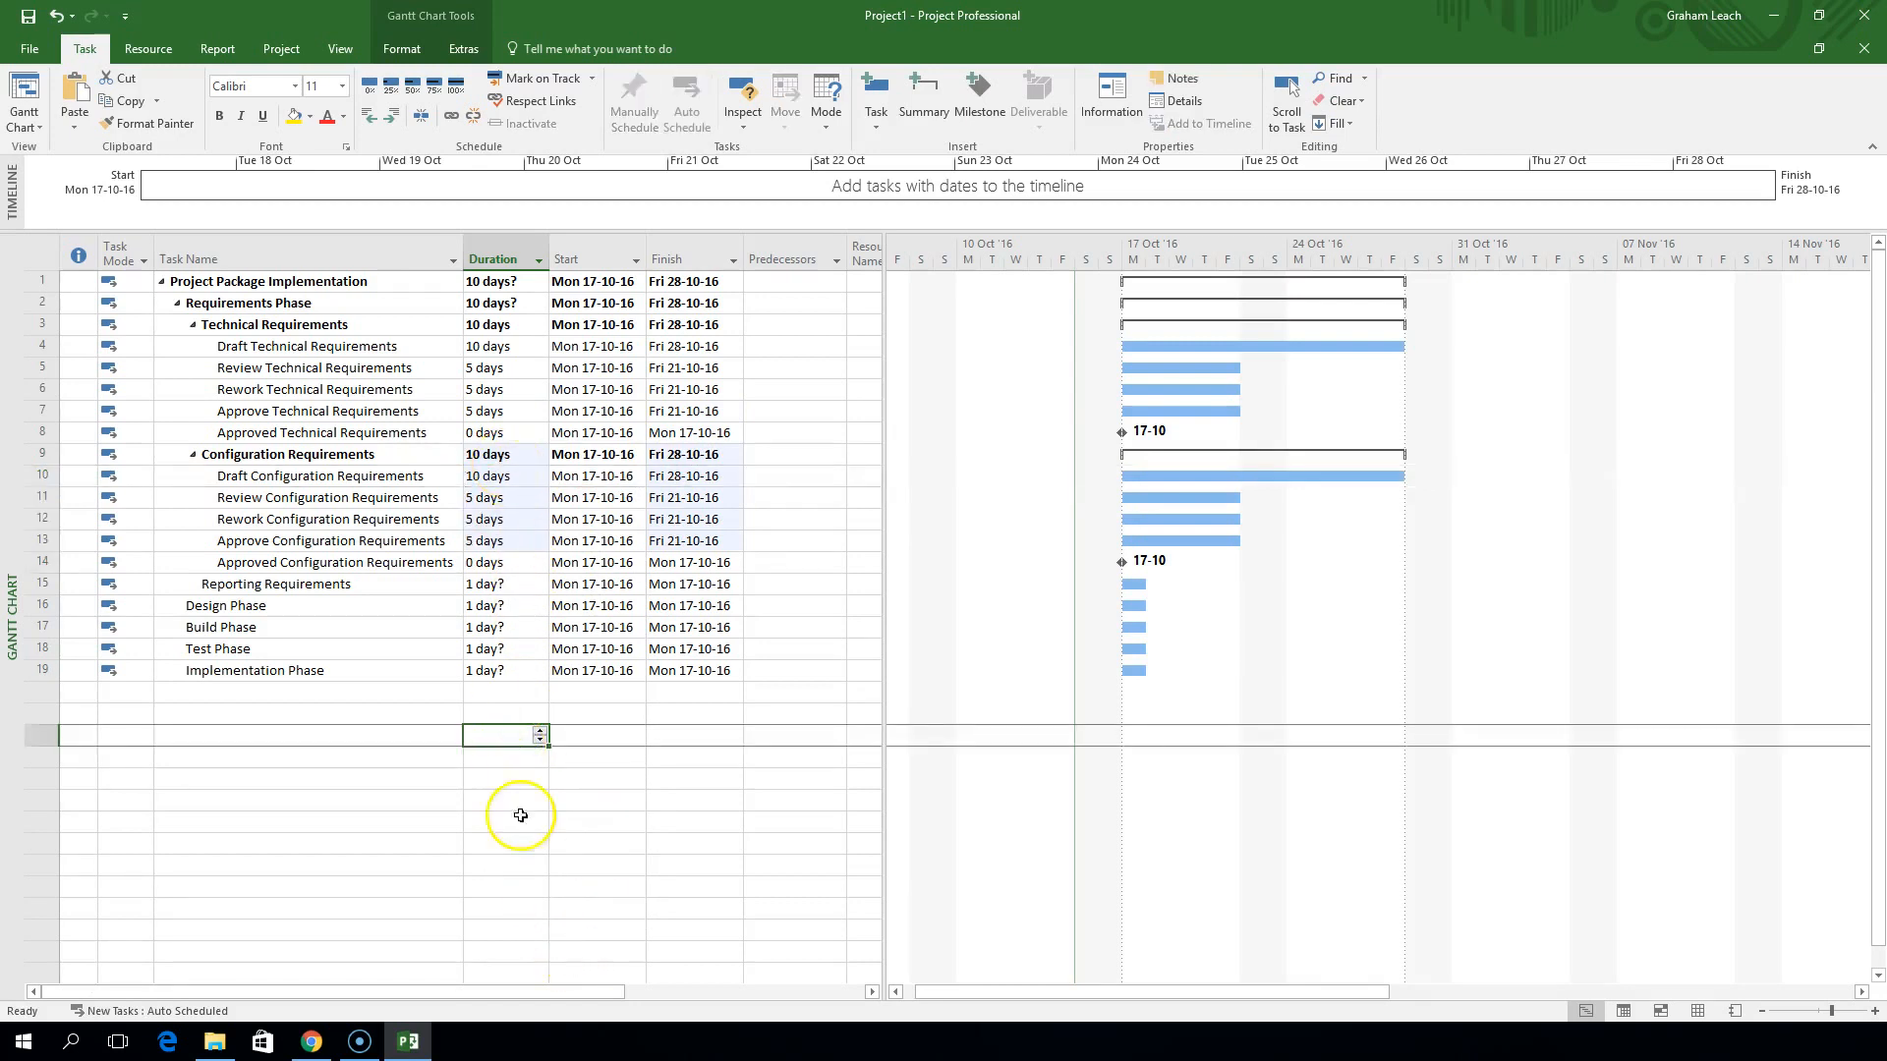
Set the duration of Draft Configuration Requirements to 15 days
{"action": "left_click", "coordinate": [506, 477]}
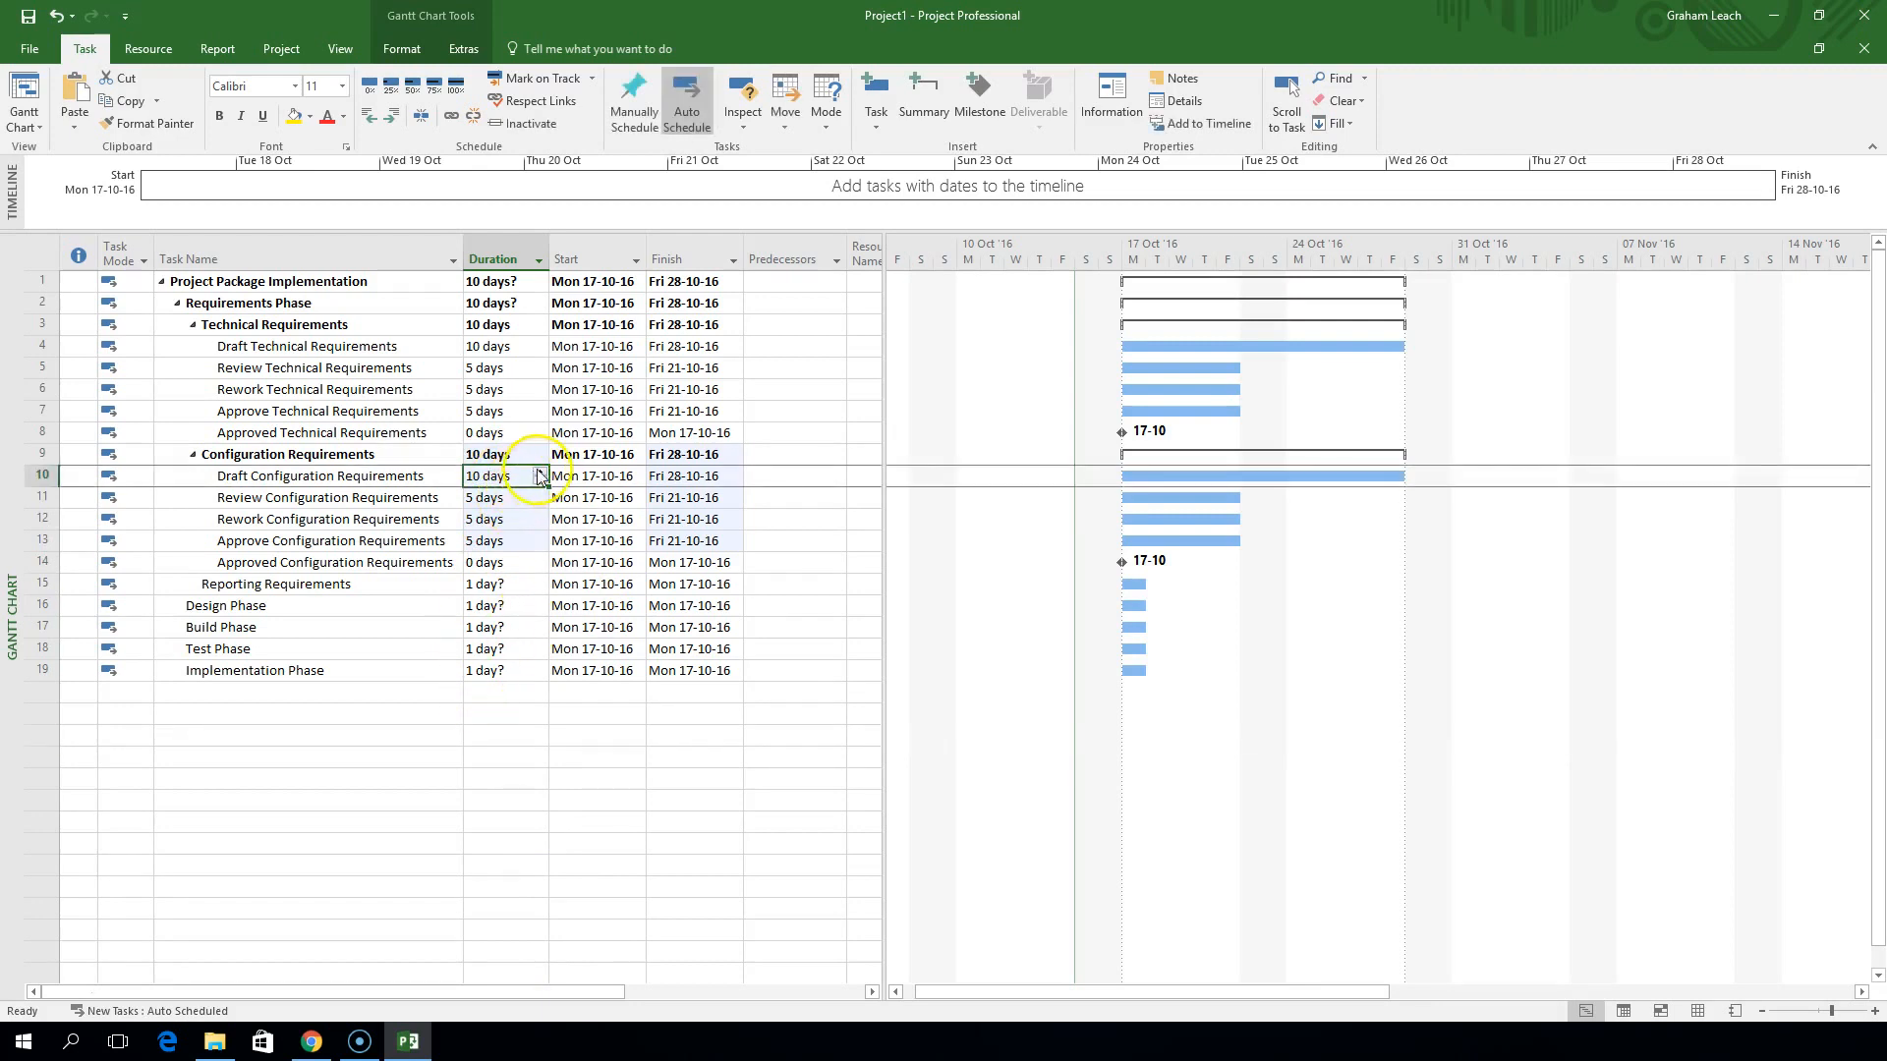
{"action": "left_click", "coordinate": [540, 472]}
{"action": "left_click", "coordinate": [540, 472]}
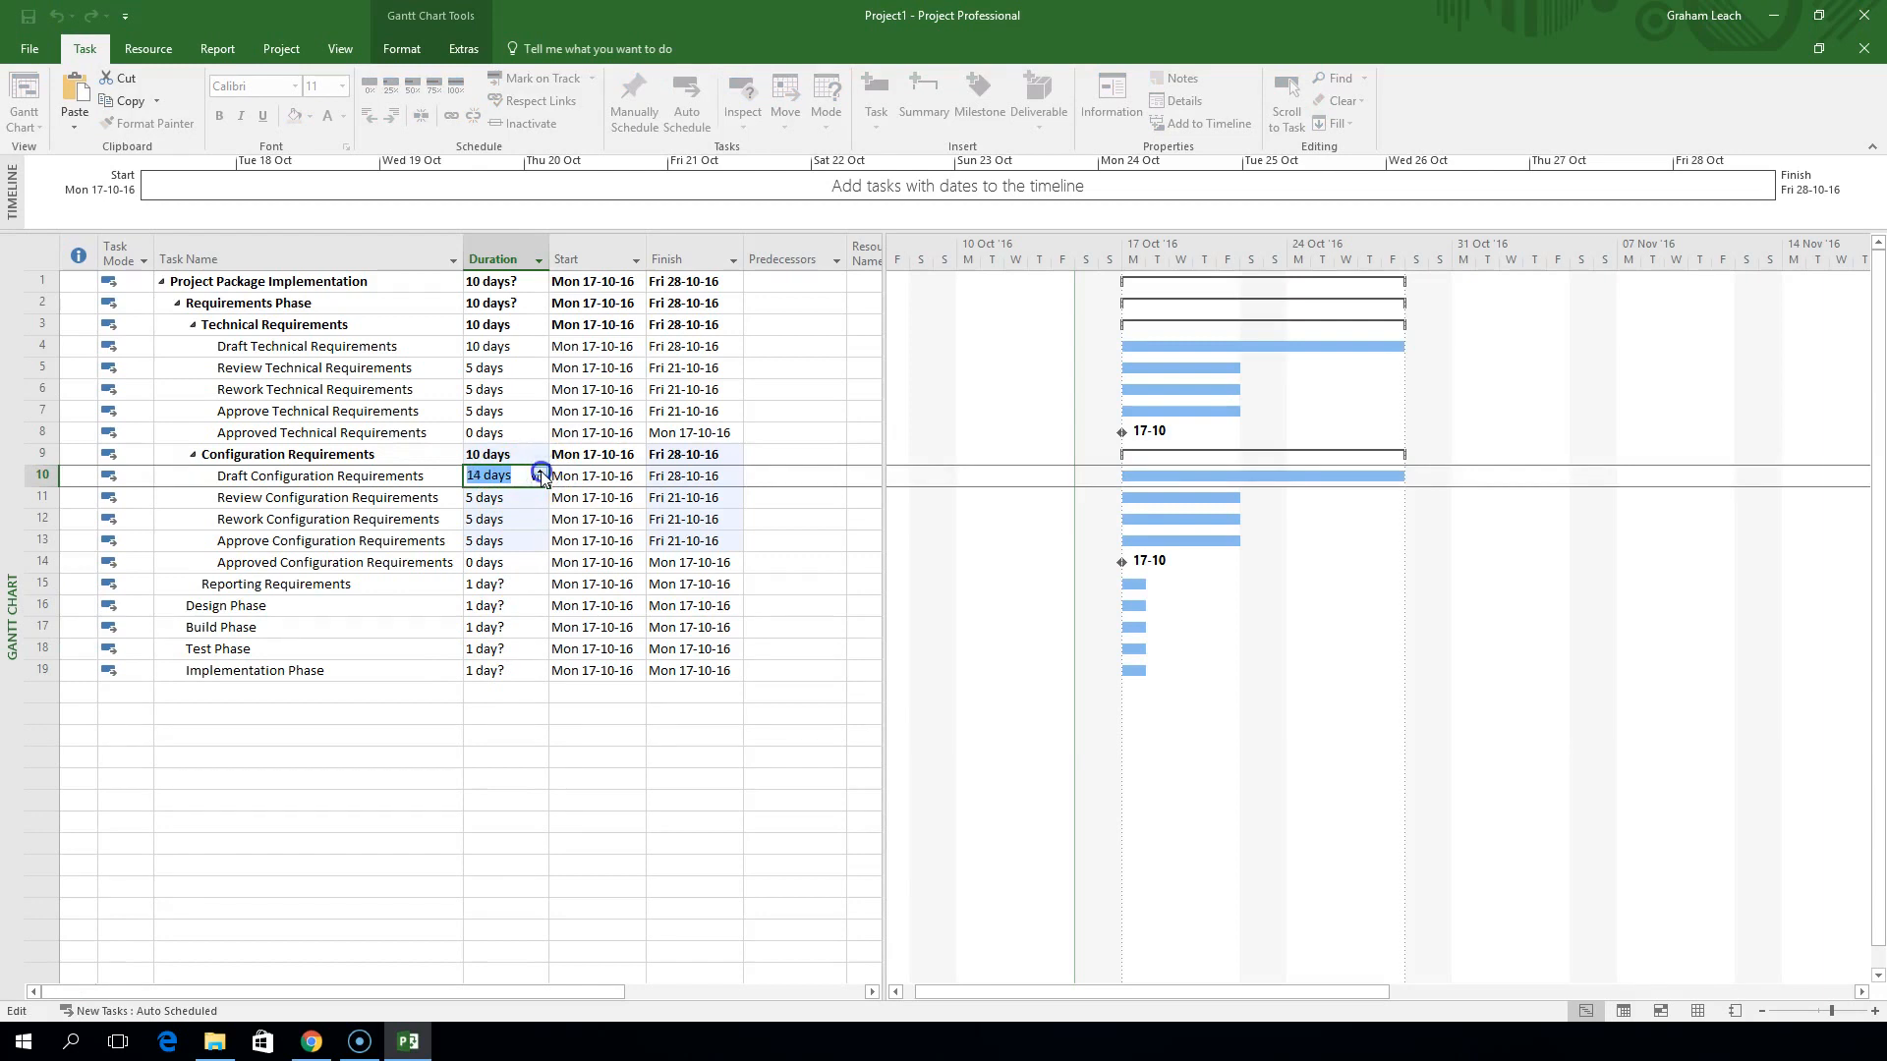
{"action": "left_click", "coordinate": [541, 472]}
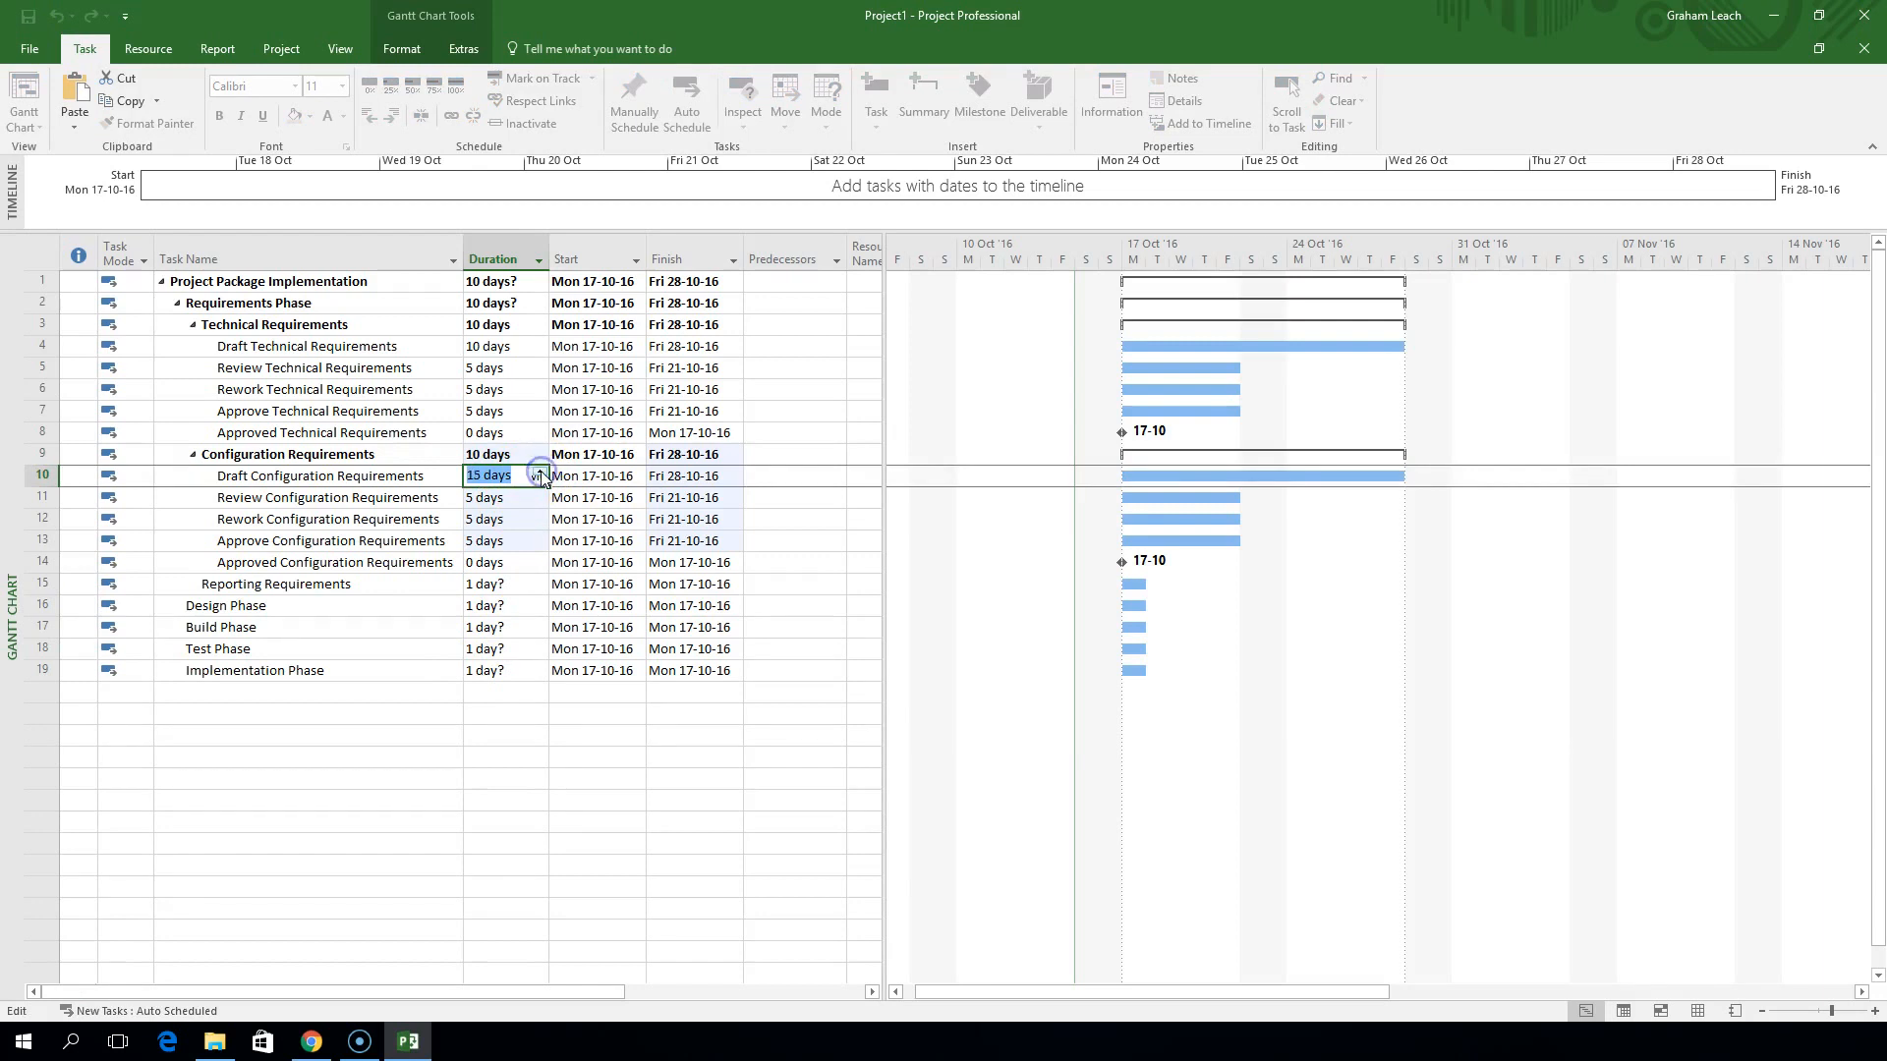
{"action": "left_click", "coordinate": [426, 476]}
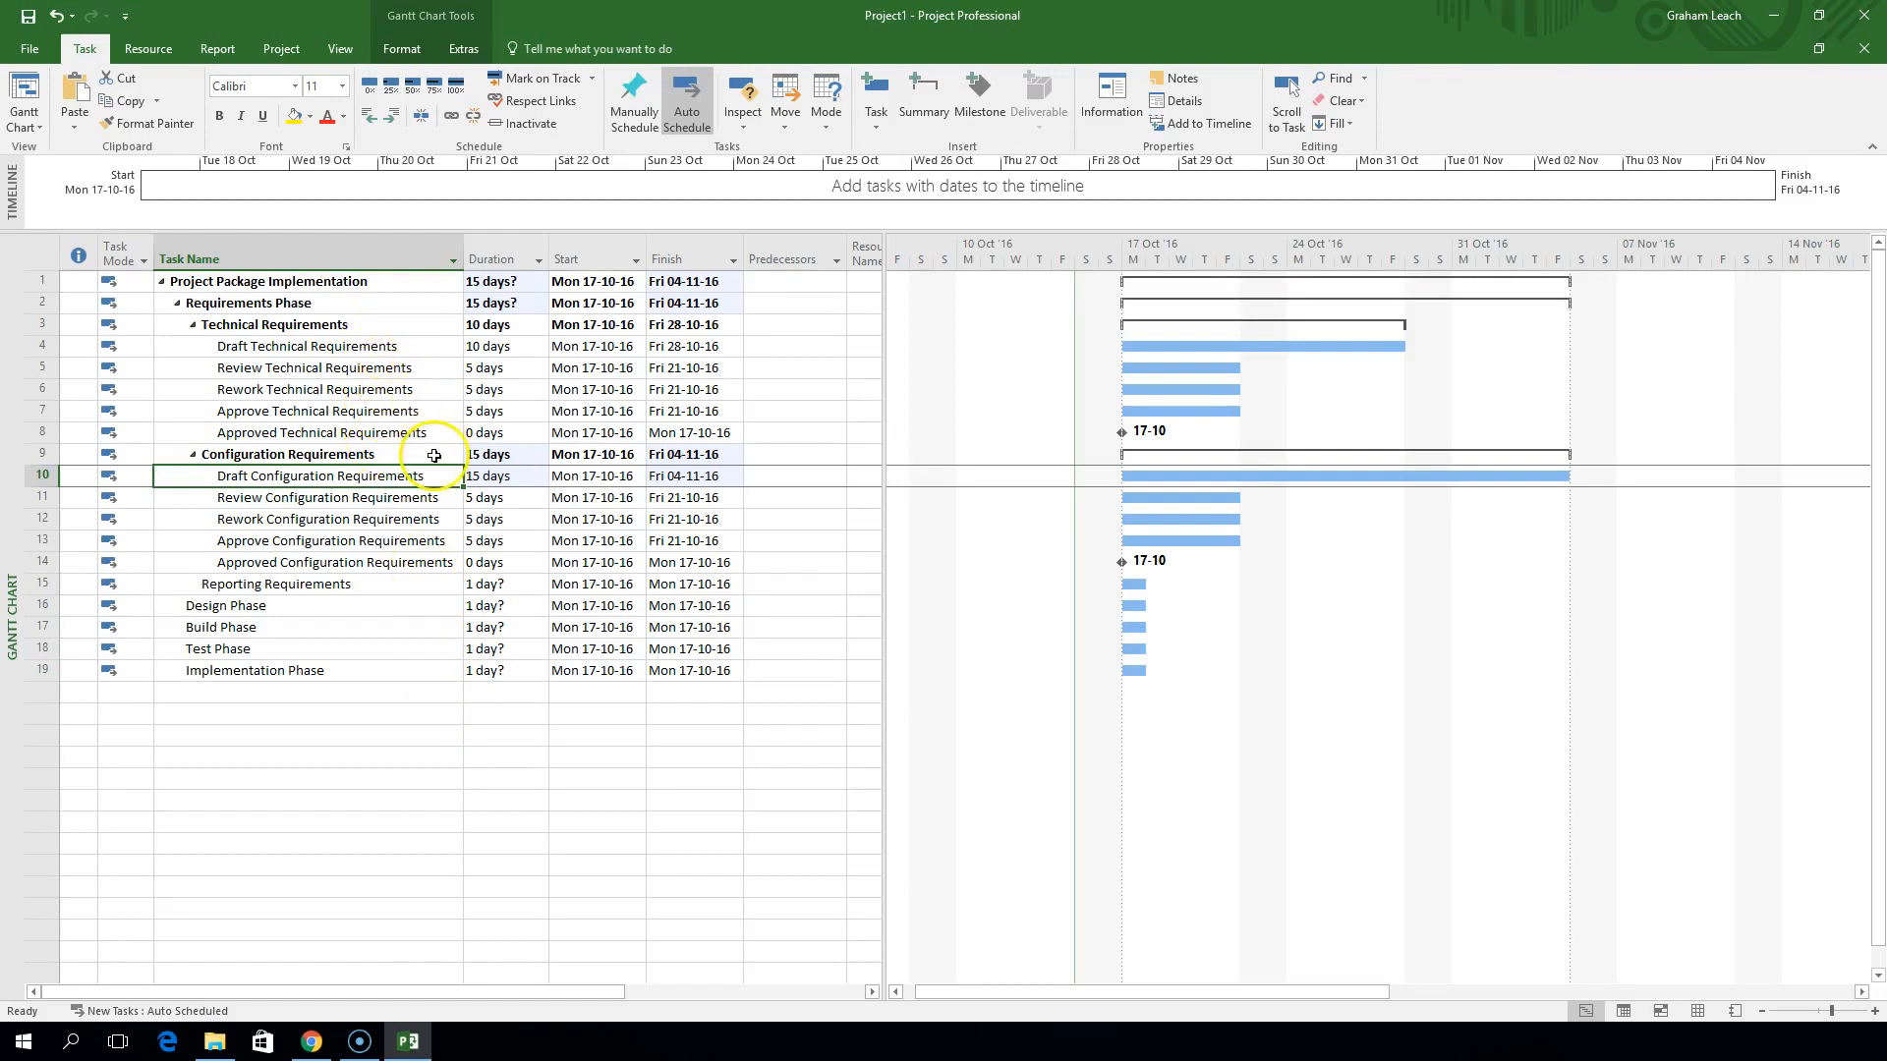
Link the five Technical Requirements subtasks, from Draft to Approved, in sequence as finish-to-start dependencies
{"action": "left_click", "coordinate": [420, 351]}
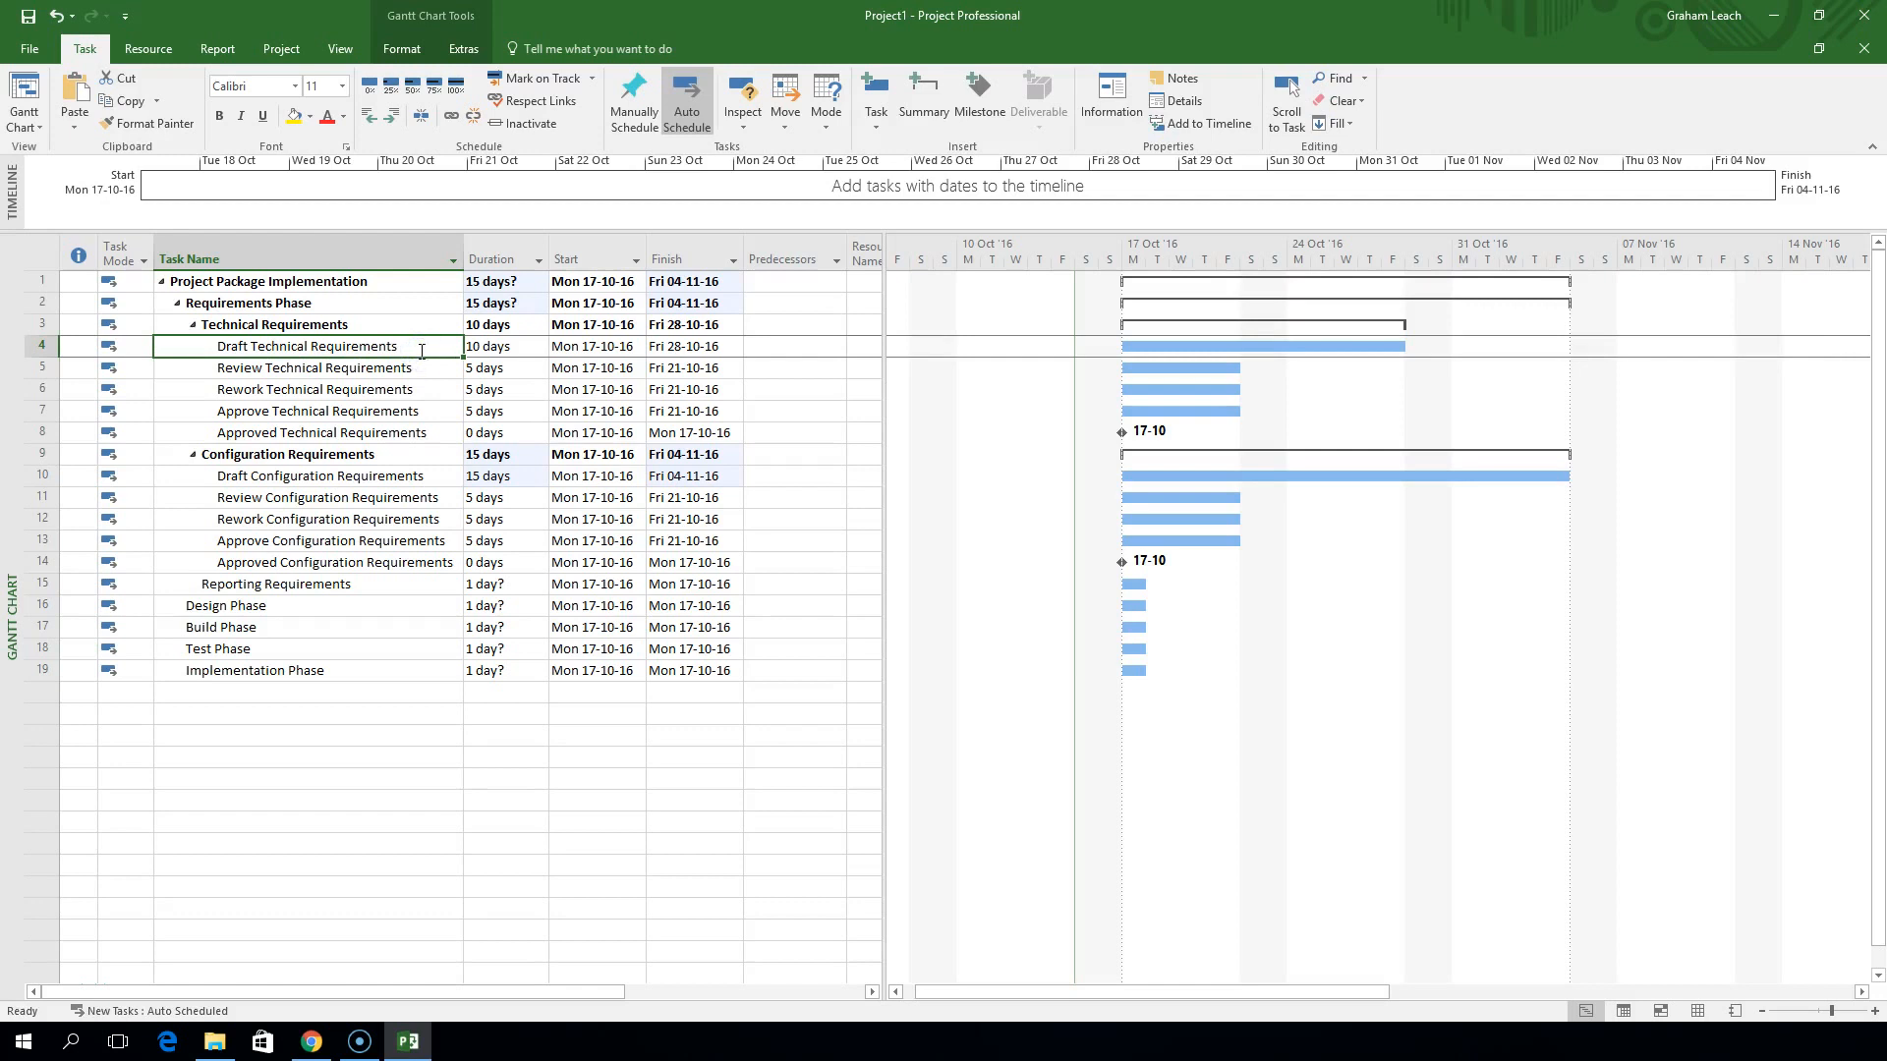
{"action": "left_click", "coordinate": [423, 371]}
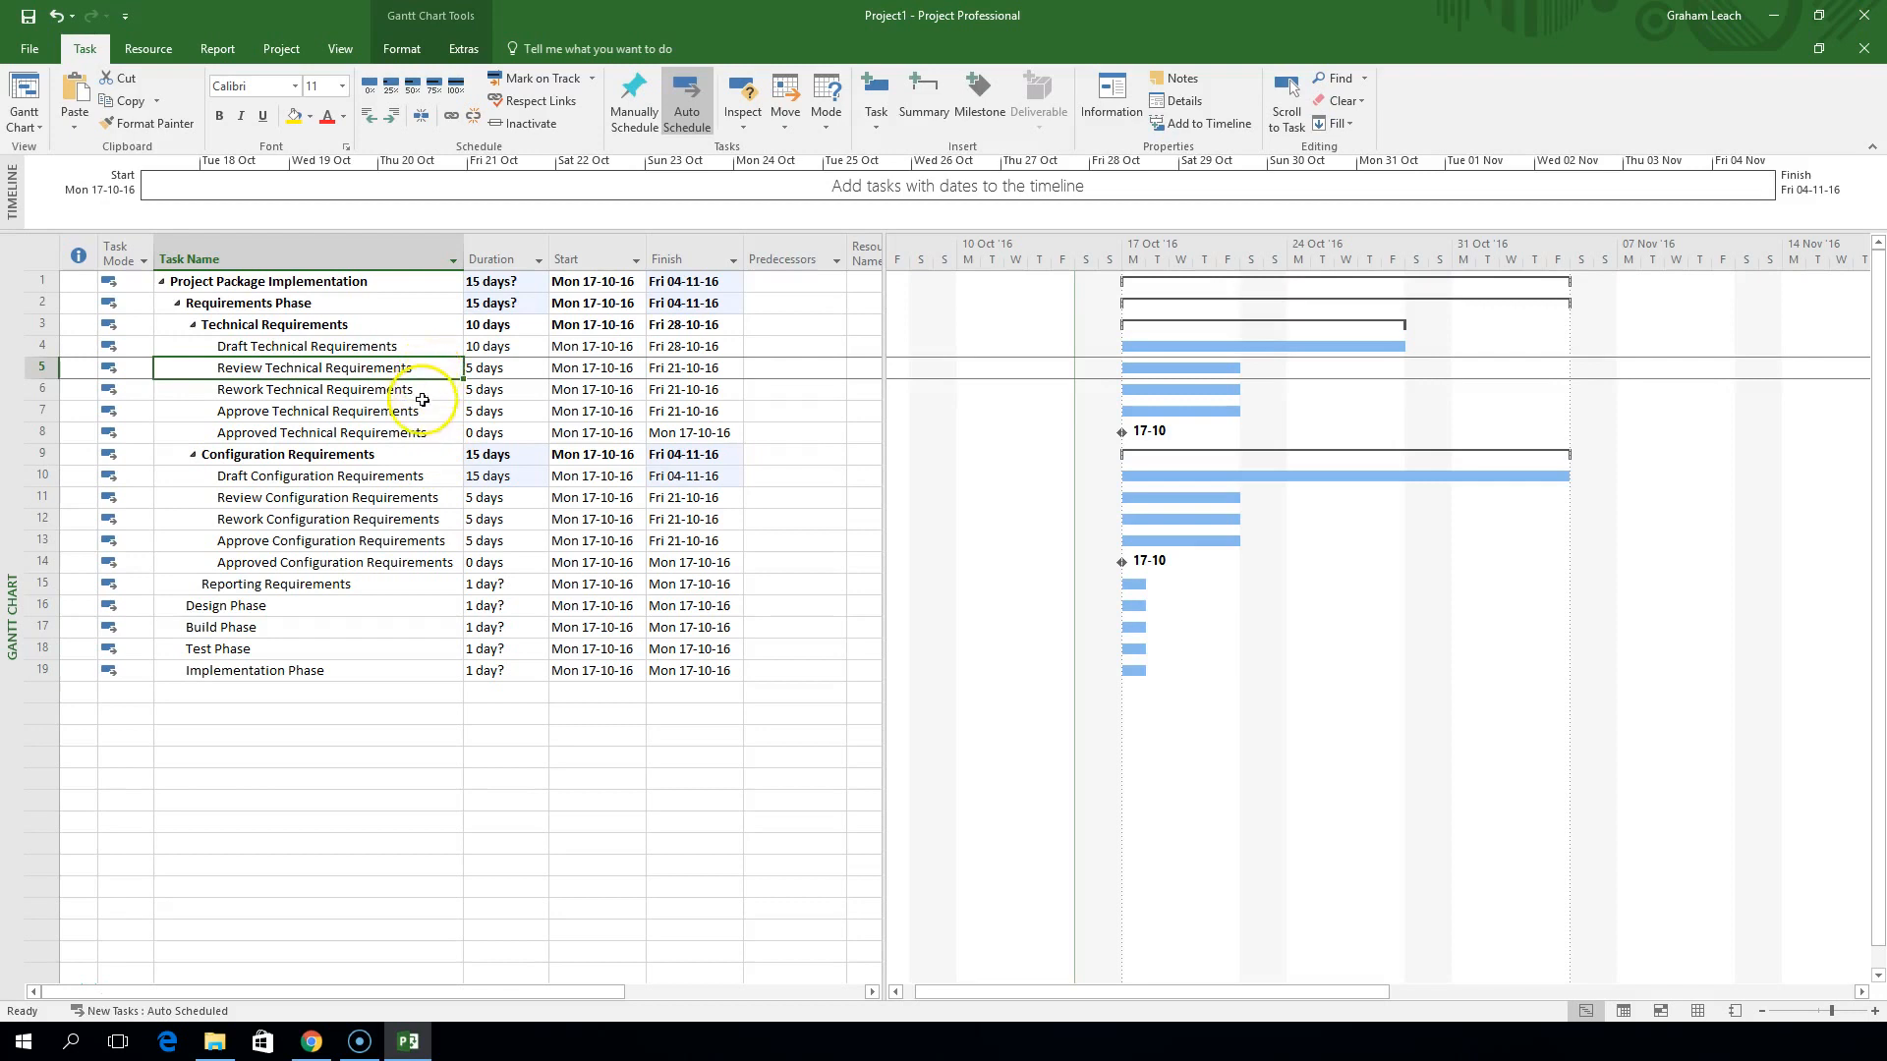
{"action": "left_click", "coordinate": [423, 394]}
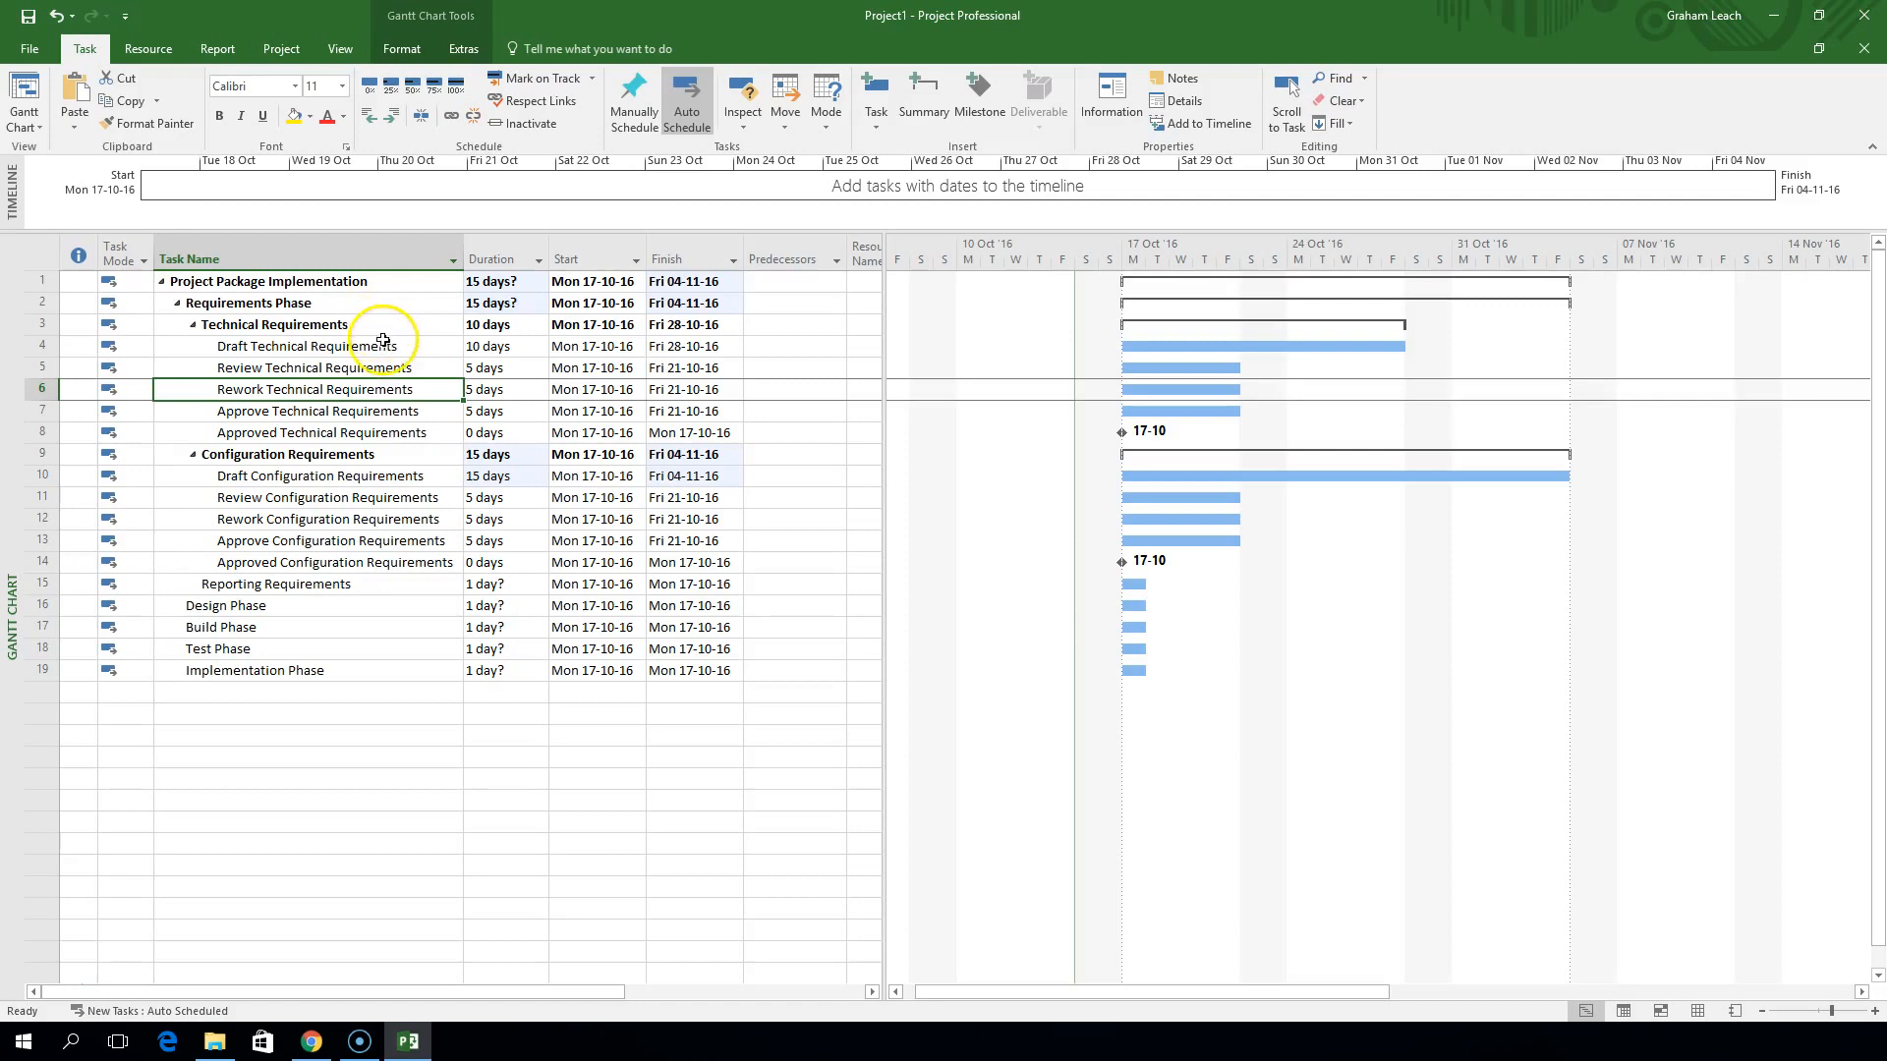
{"action": "left_click_drag", "start_coordinate": [383, 346], "coordinate": [364, 432]}
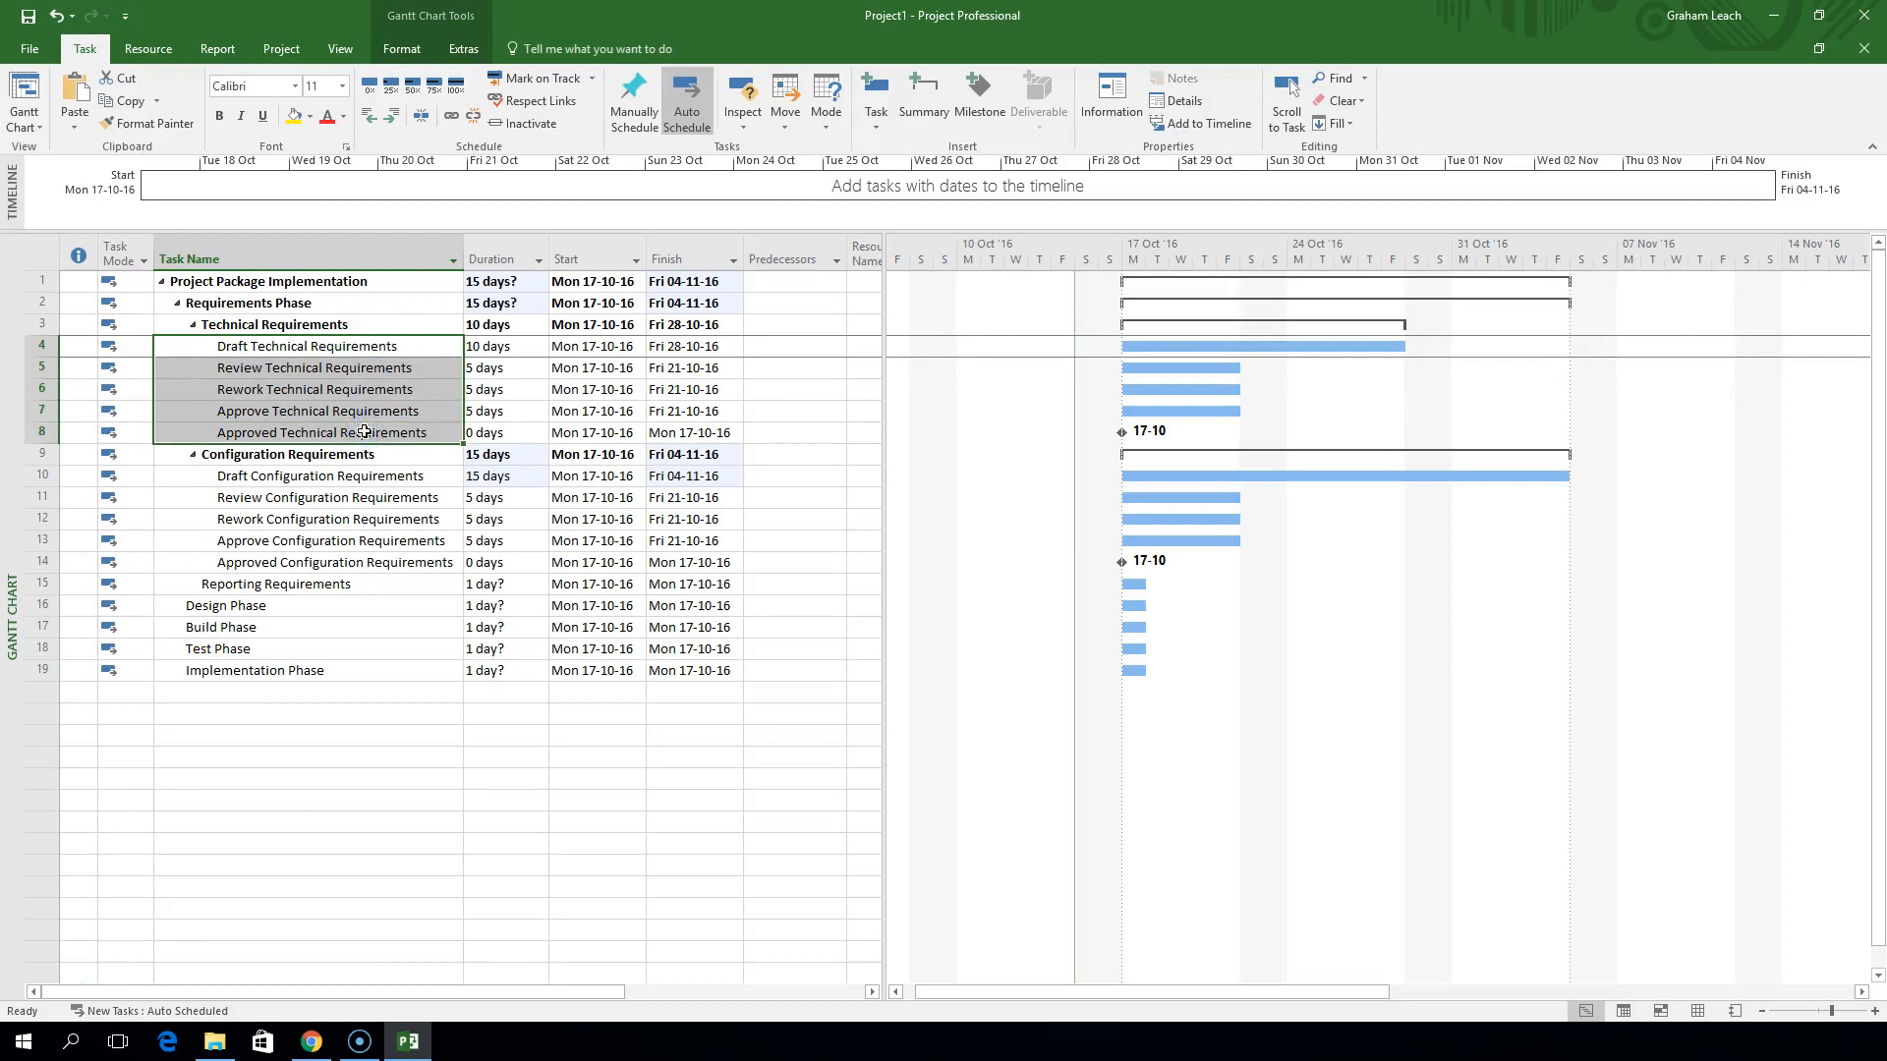
{"action": "left_click", "coordinate": [451, 116]}
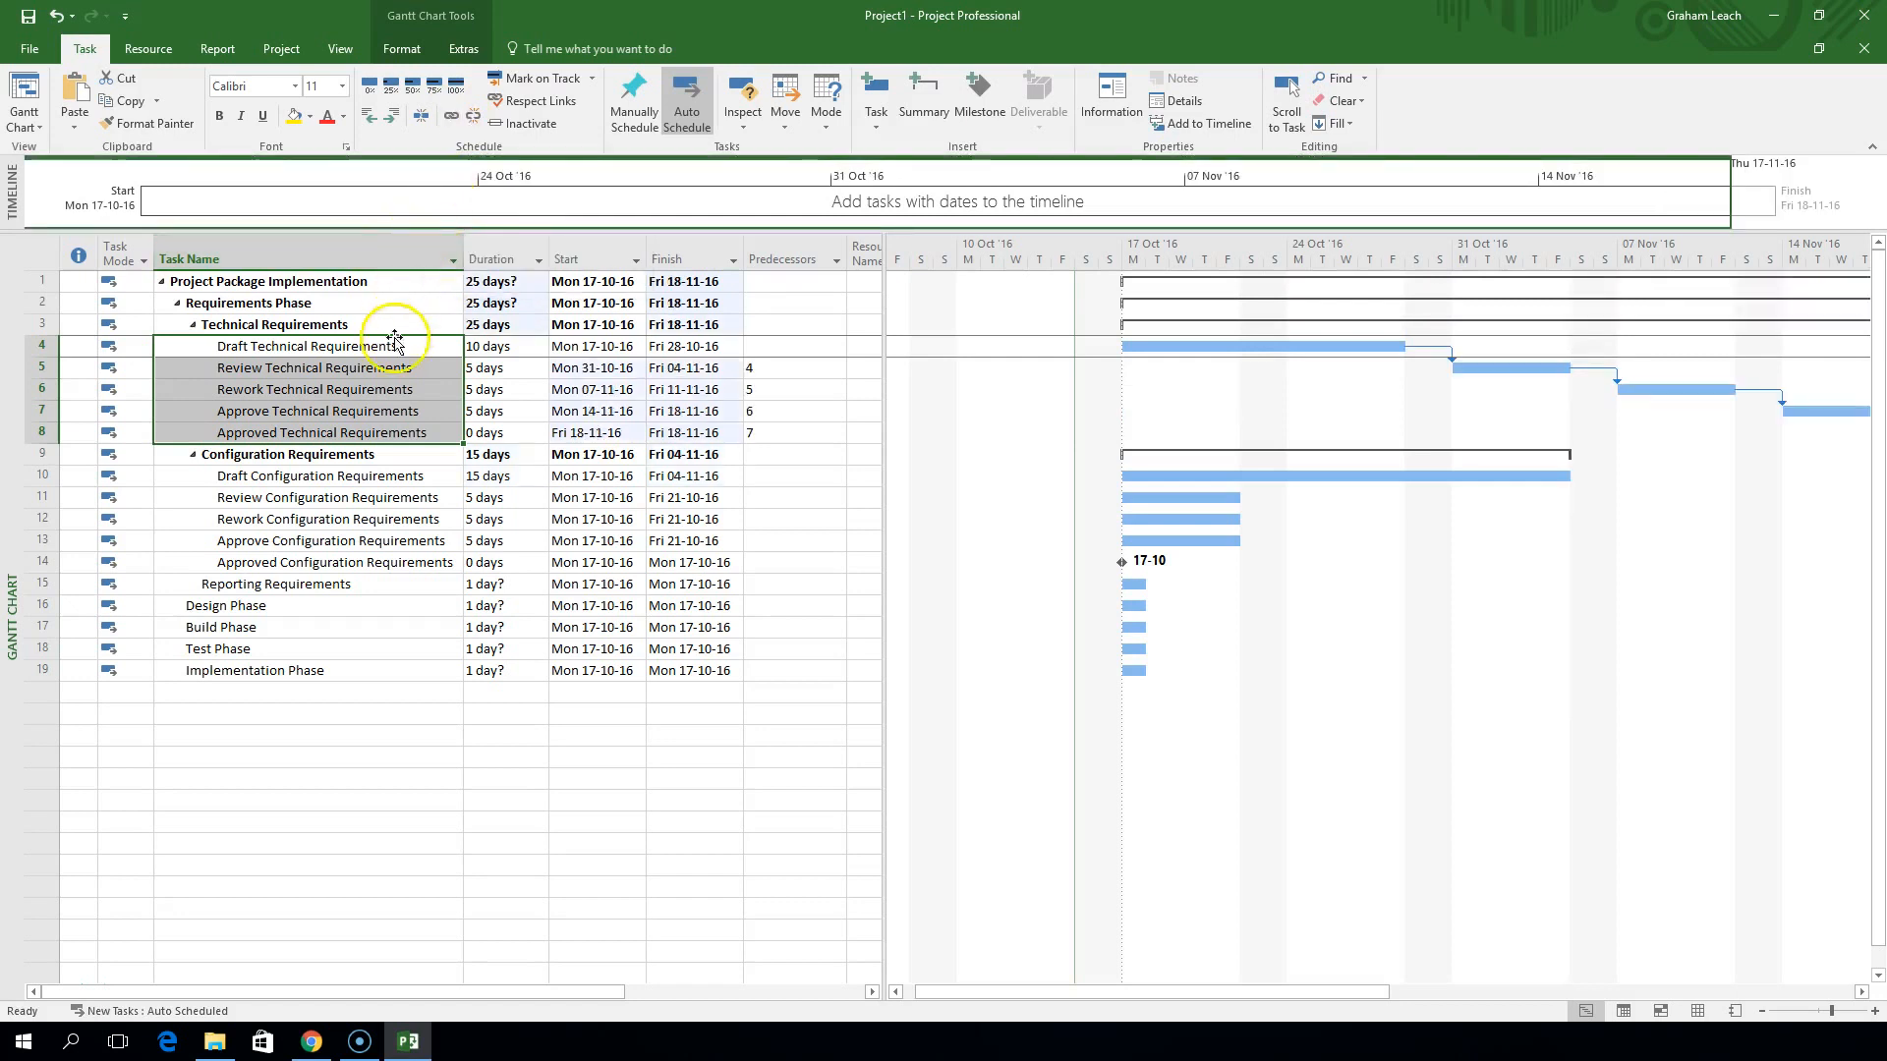
{"action": "left_click", "coordinate": [396, 693]}
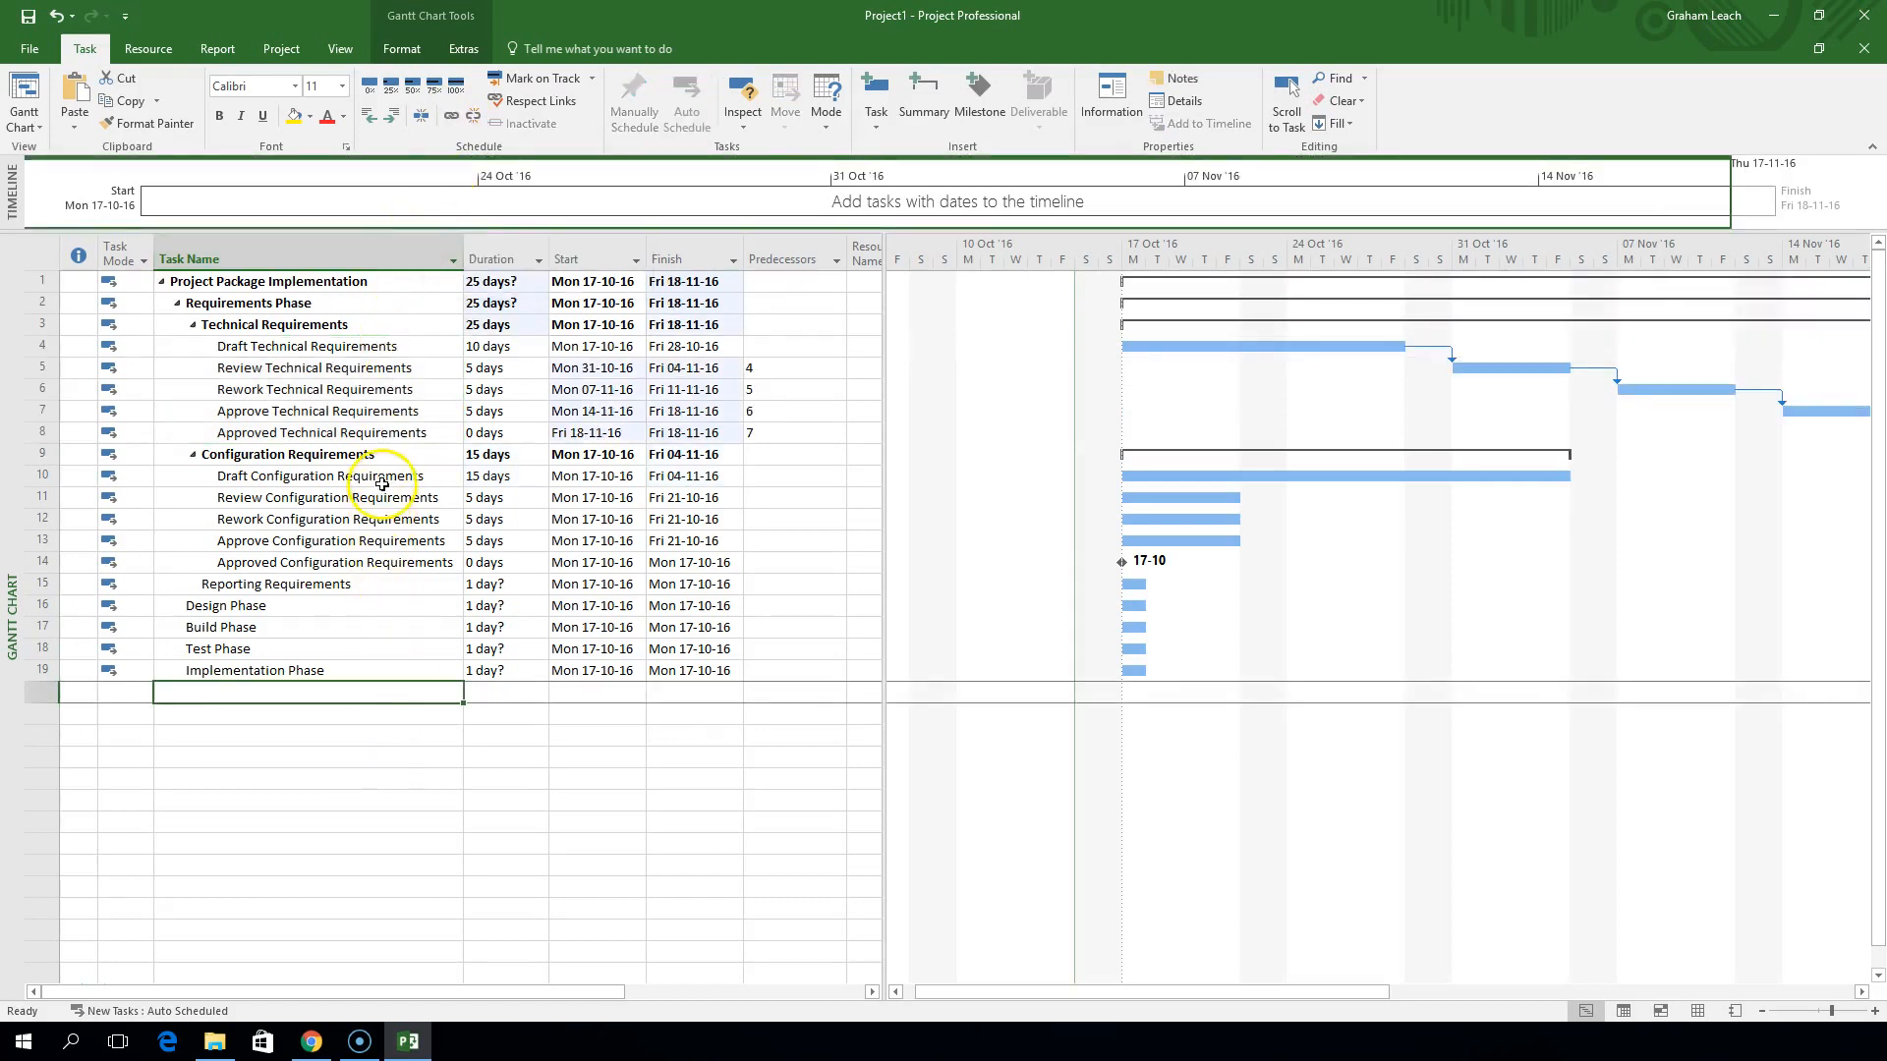
Link the five Configuration Requirements subtasks, from Draft to Approved, in sequence
{"action": "left_click_drag", "start_coordinate": [382, 477], "coordinate": [372, 555]}
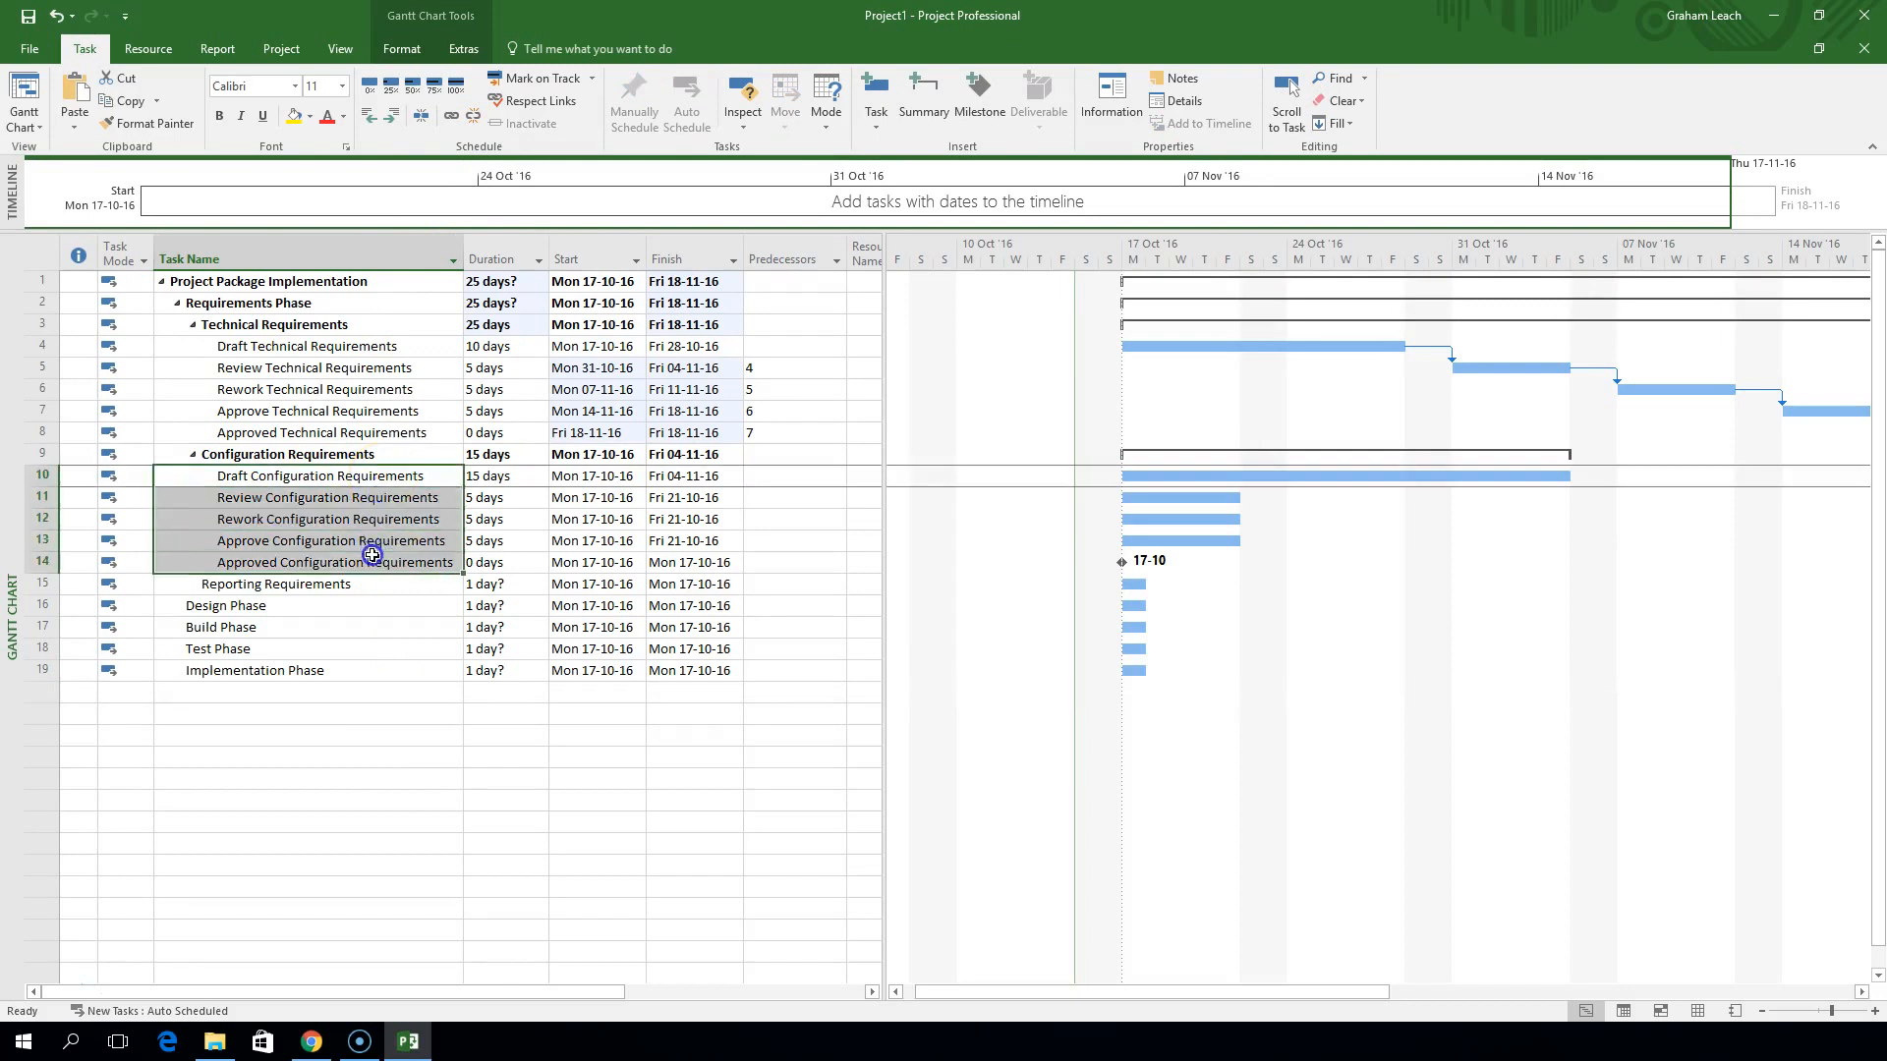
{"action": "left_click", "coordinate": [451, 116]}
{"action": "left_click", "coordinate": [776, 851]}
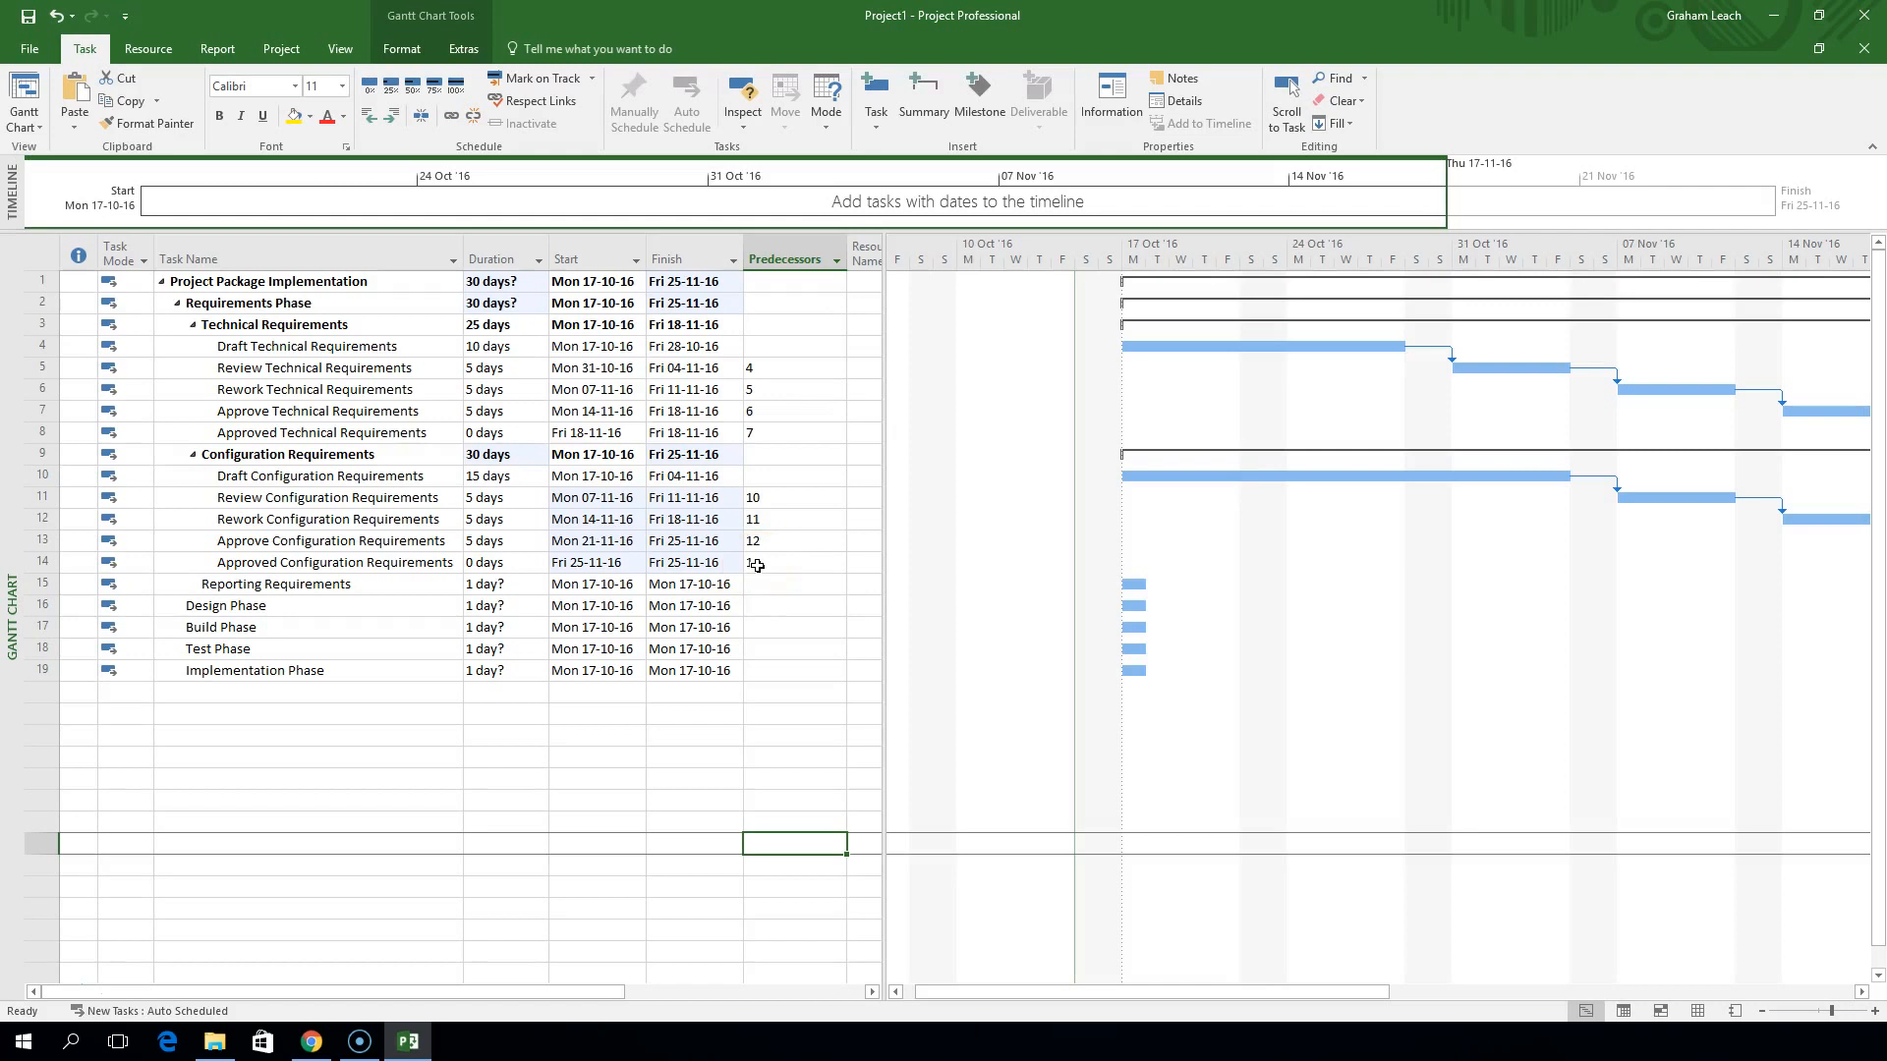
Link Review Configuration Requirements directly to Approve Configuration Requirements as an additional predecessor
{"action": "left_click", "coordinate": [425, 498]}
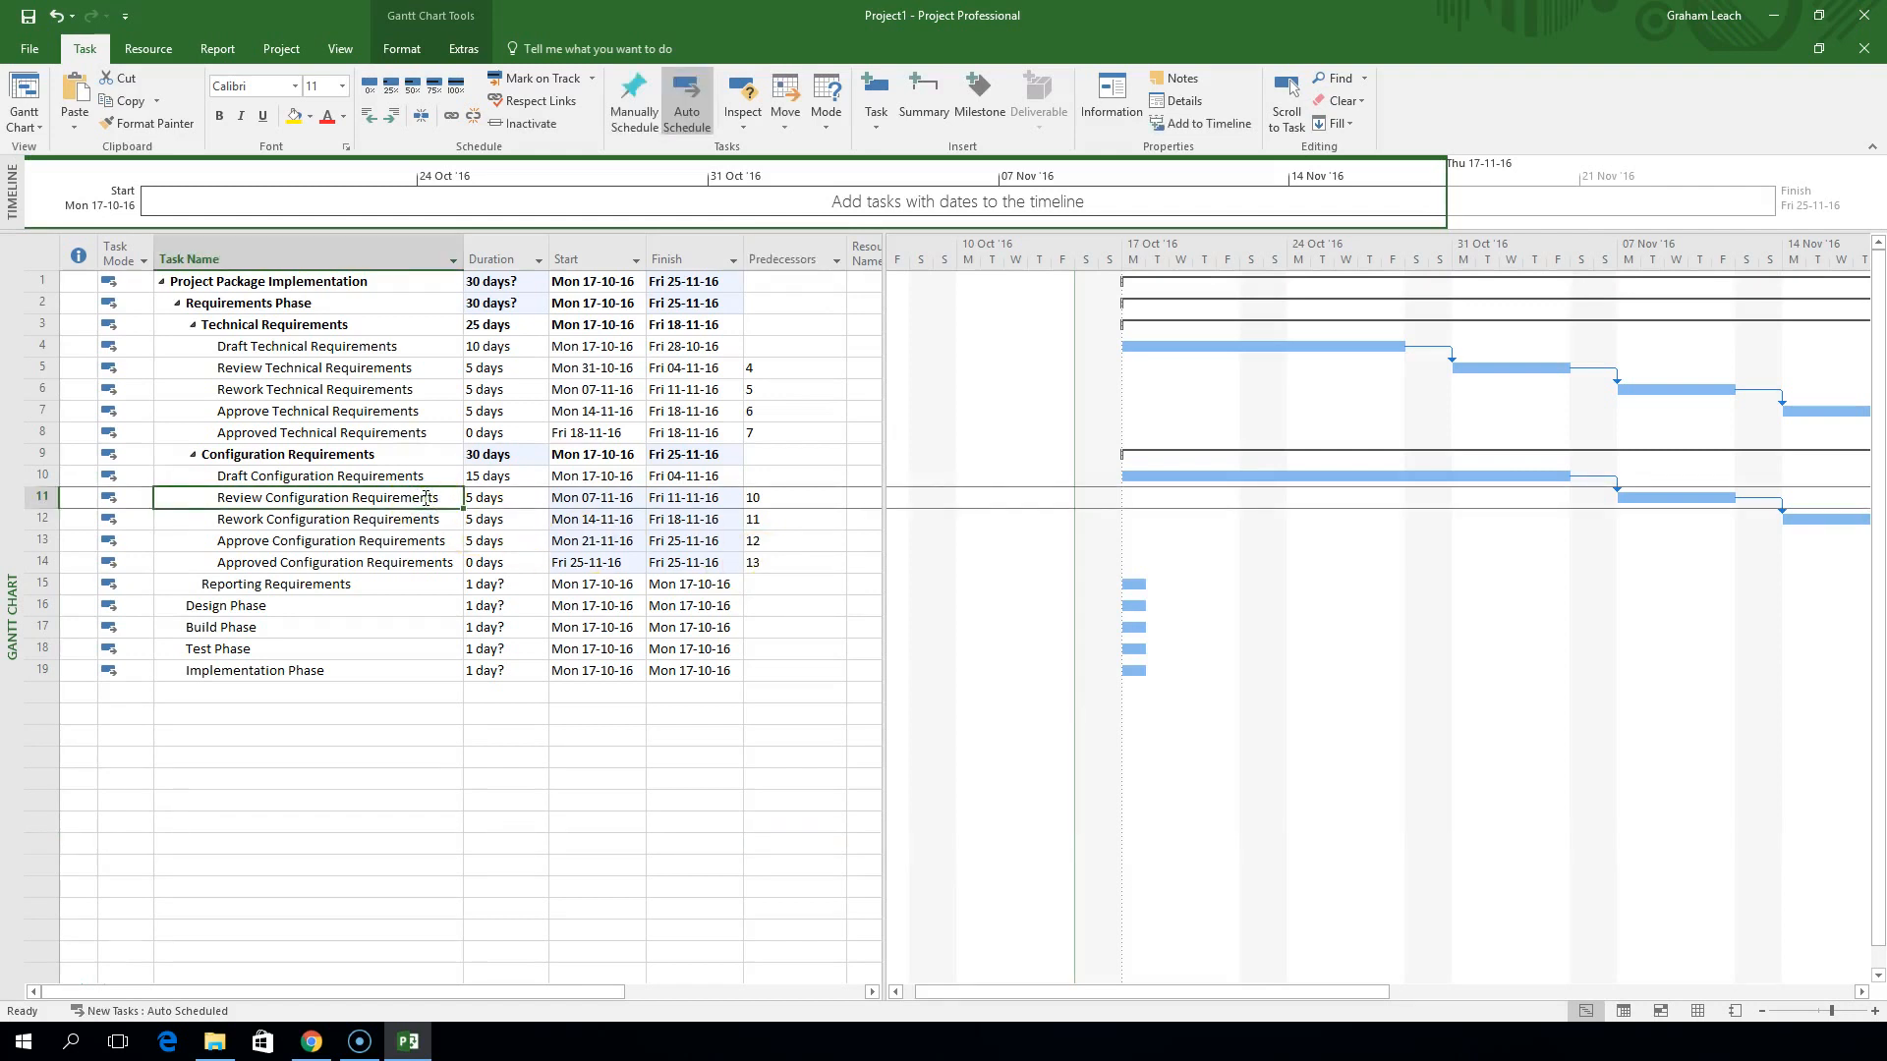
{"action": "left_click", "coordinate": [410, 541], "text": "ctrl"}
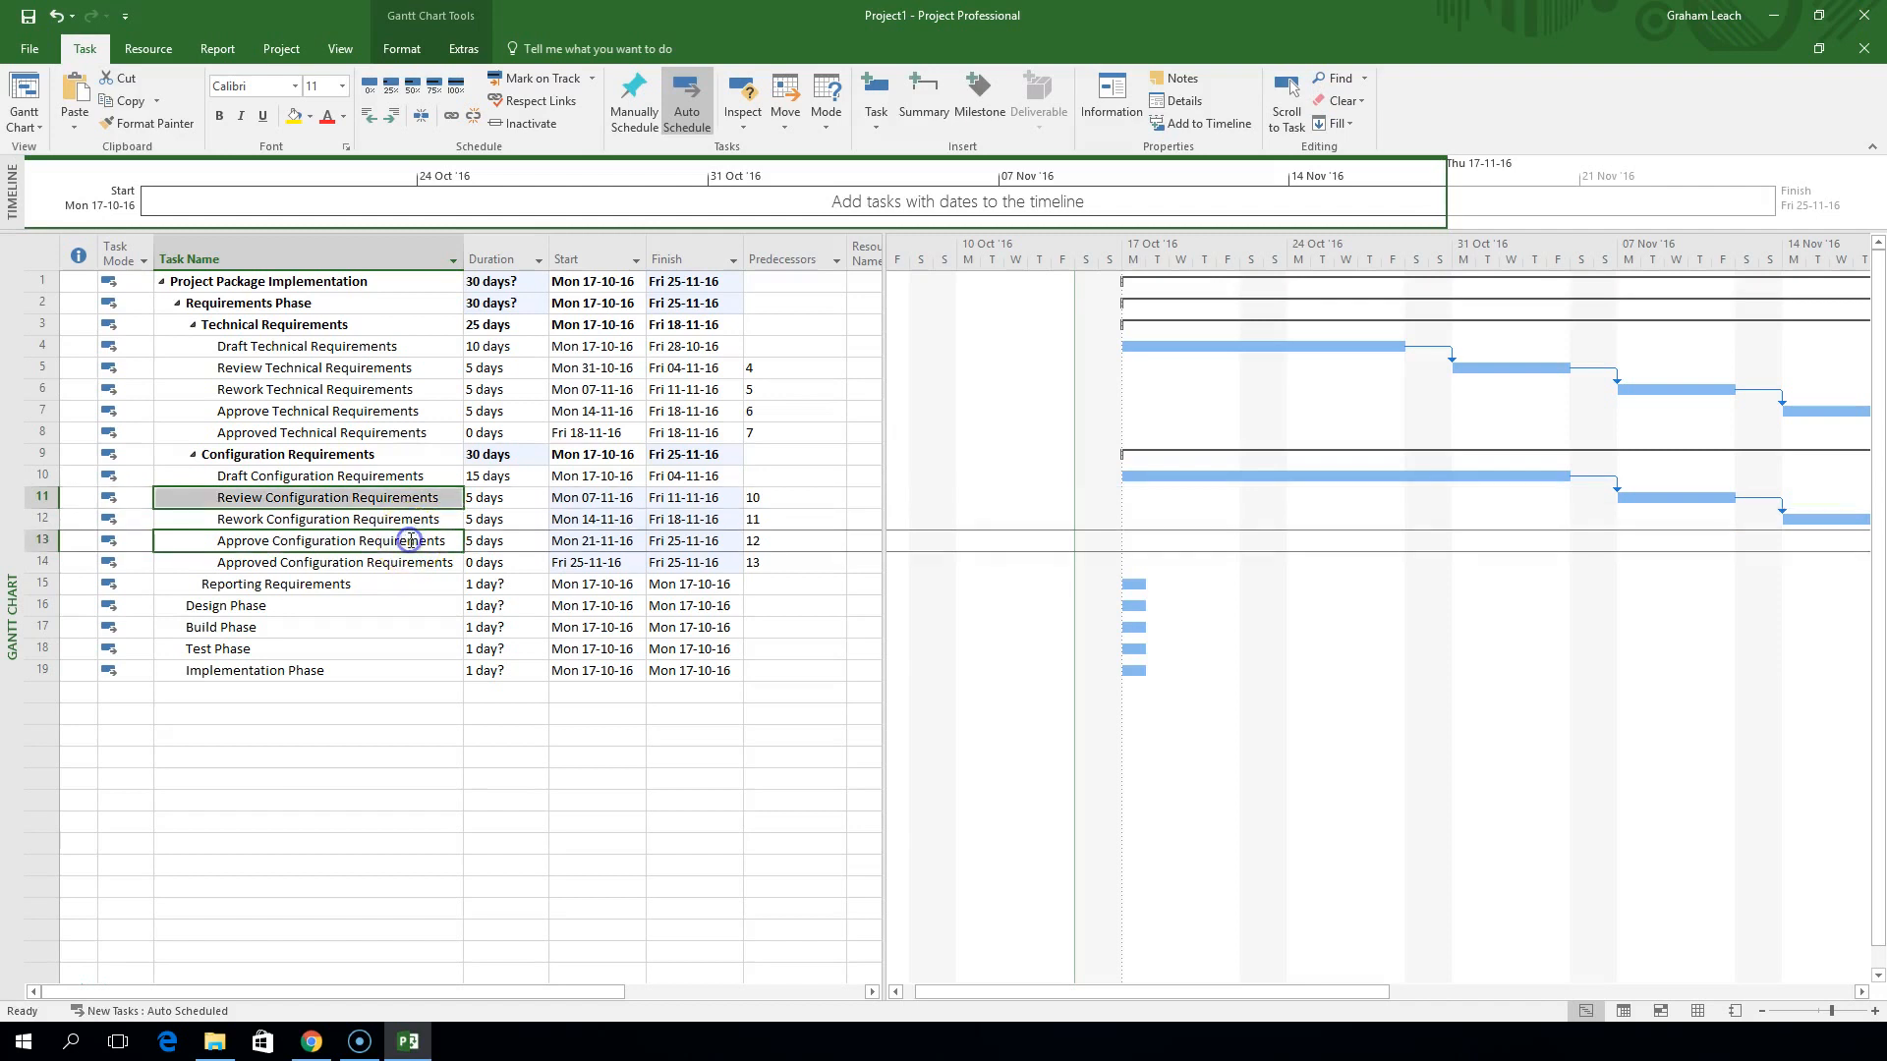
{"action": "left_click", "coordinate": [453, 116]}
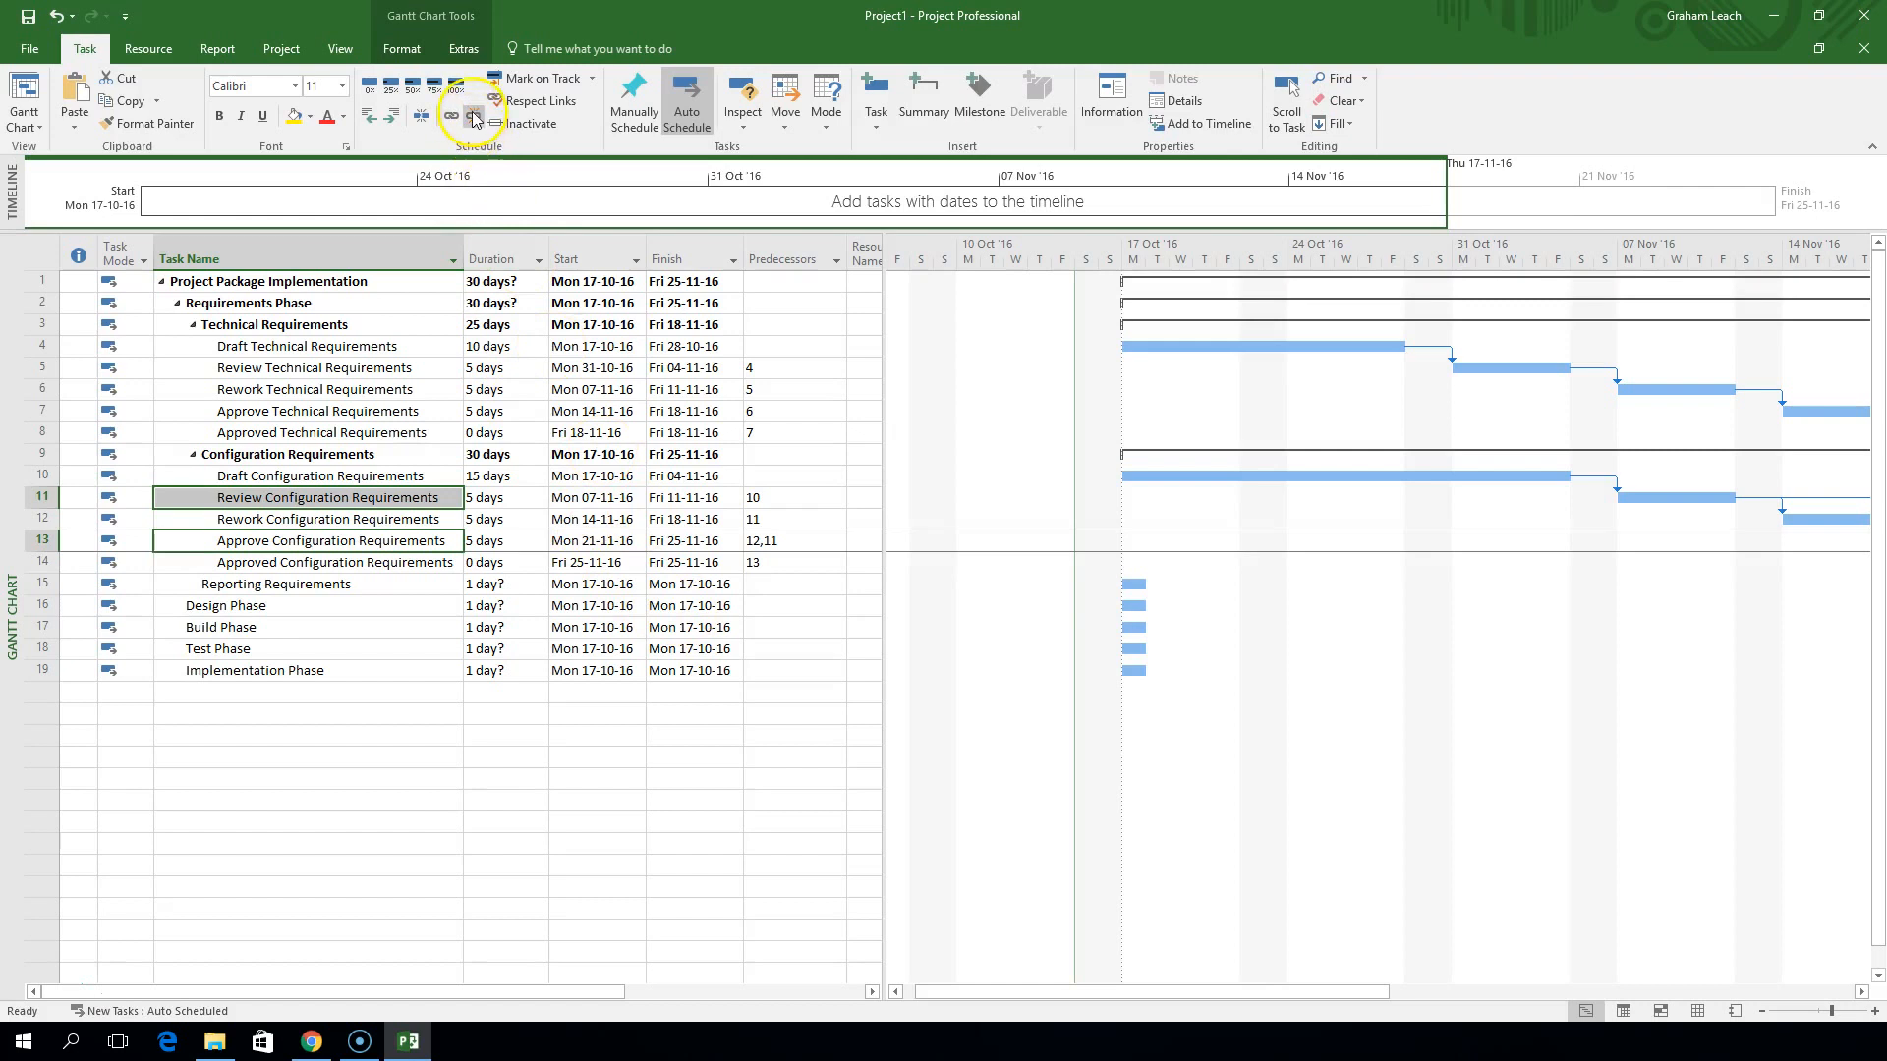
Remove the extra link by setting the predecessor of Approve Configuration Requirements to 12 only
{"action": "left_click", "coordinate": [756, 542]}
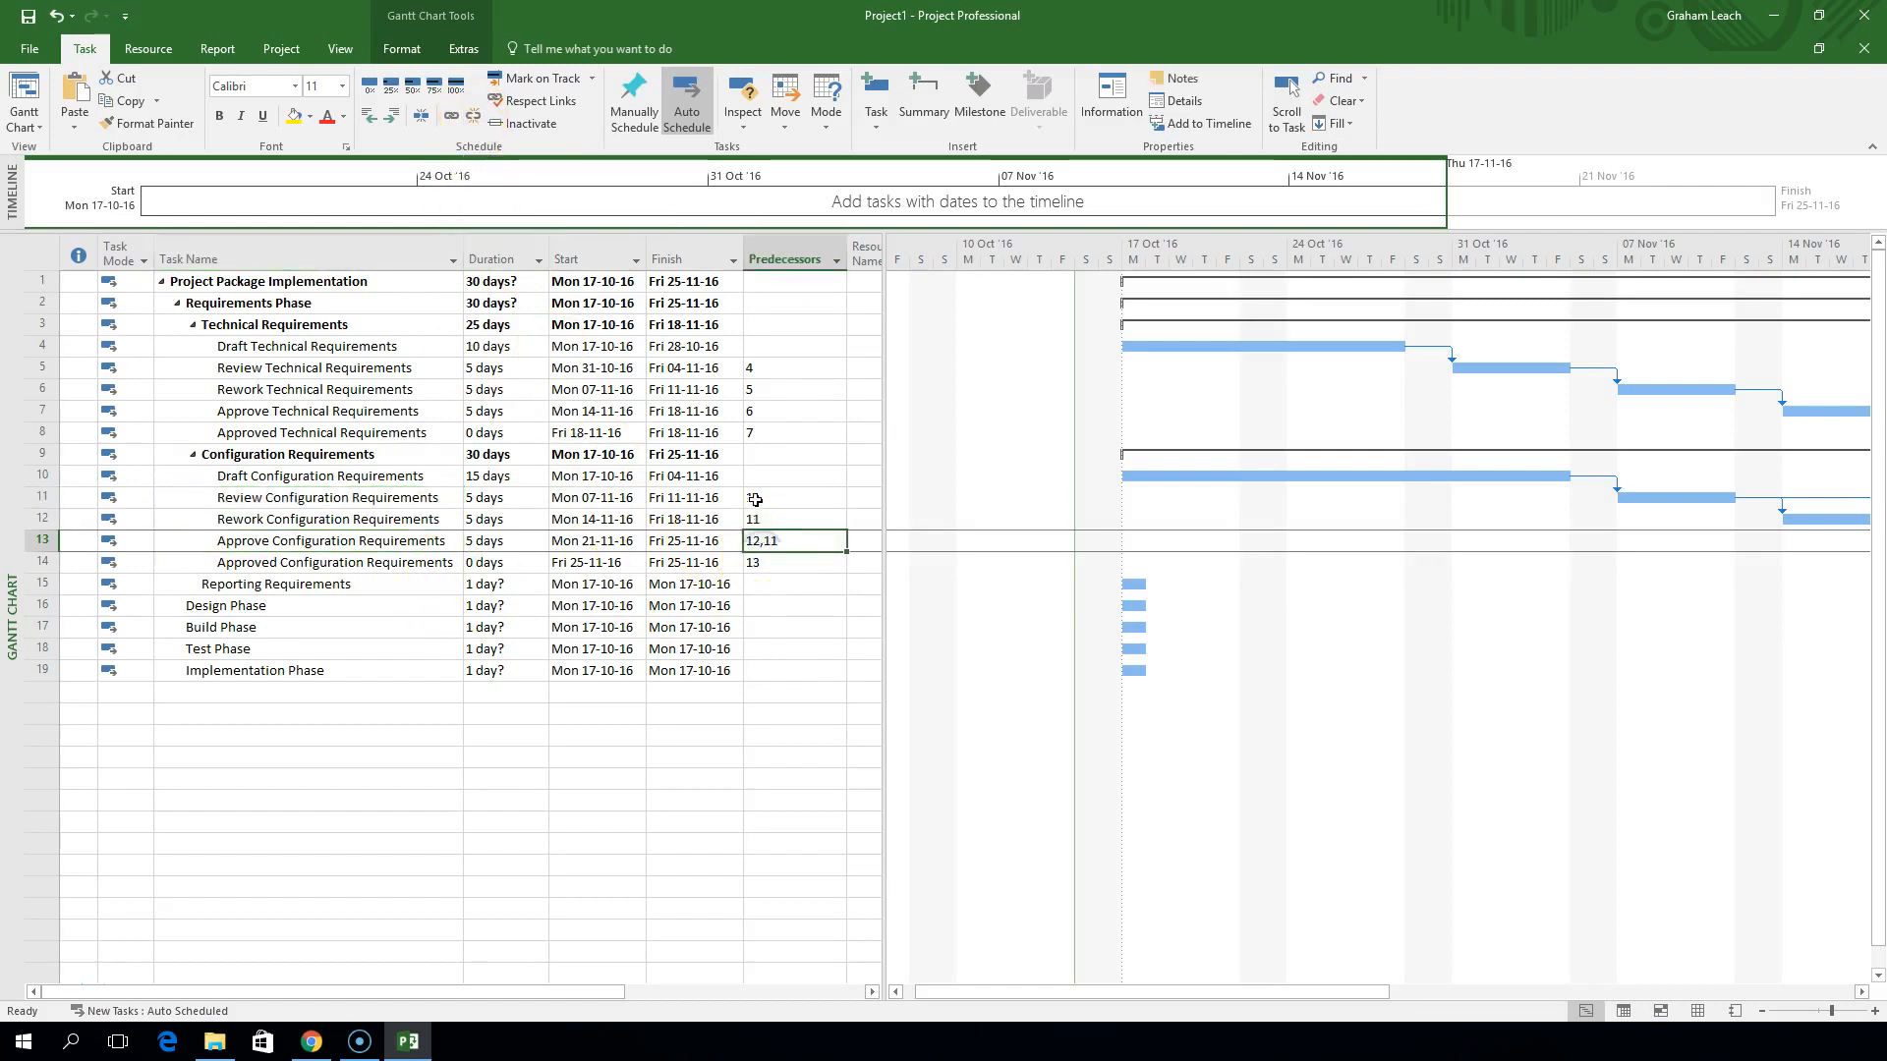
{"action": "left_click", "coordinate": [756, 499]}
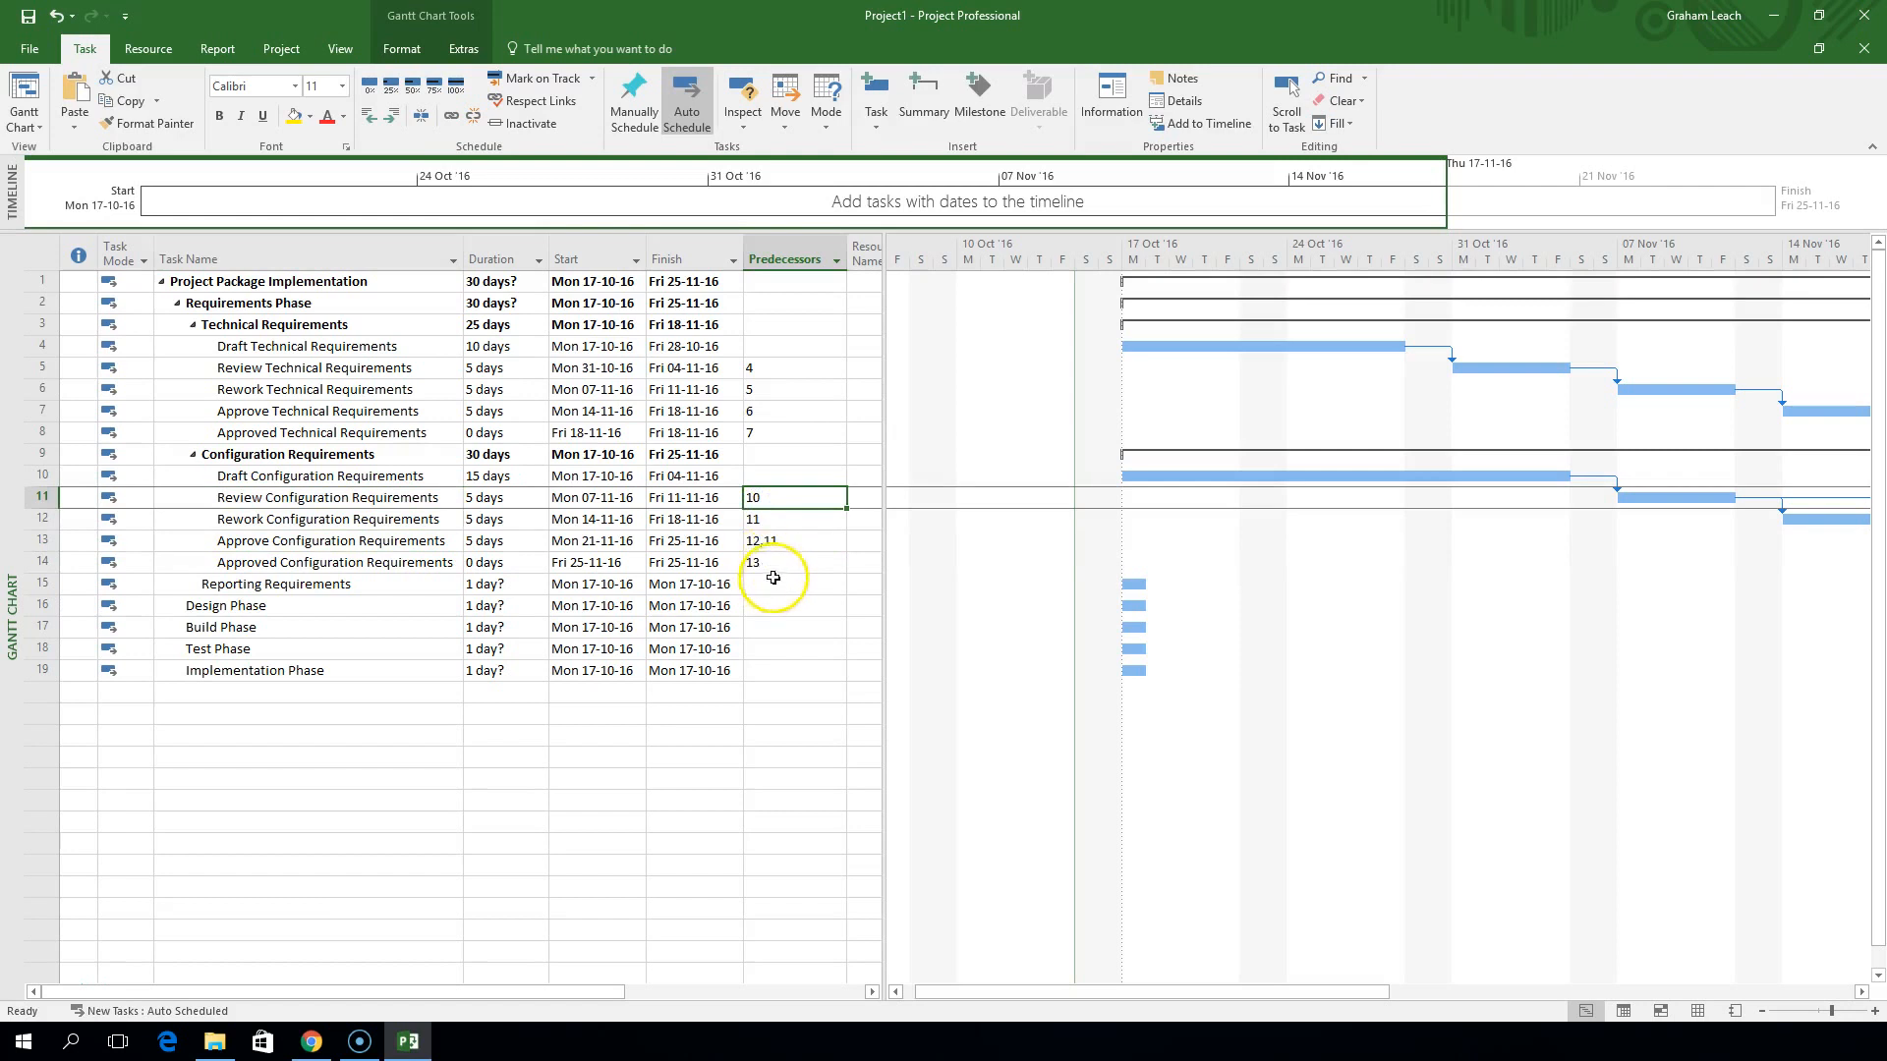
{"action": "left_click", "coordinate": [758, 543]}
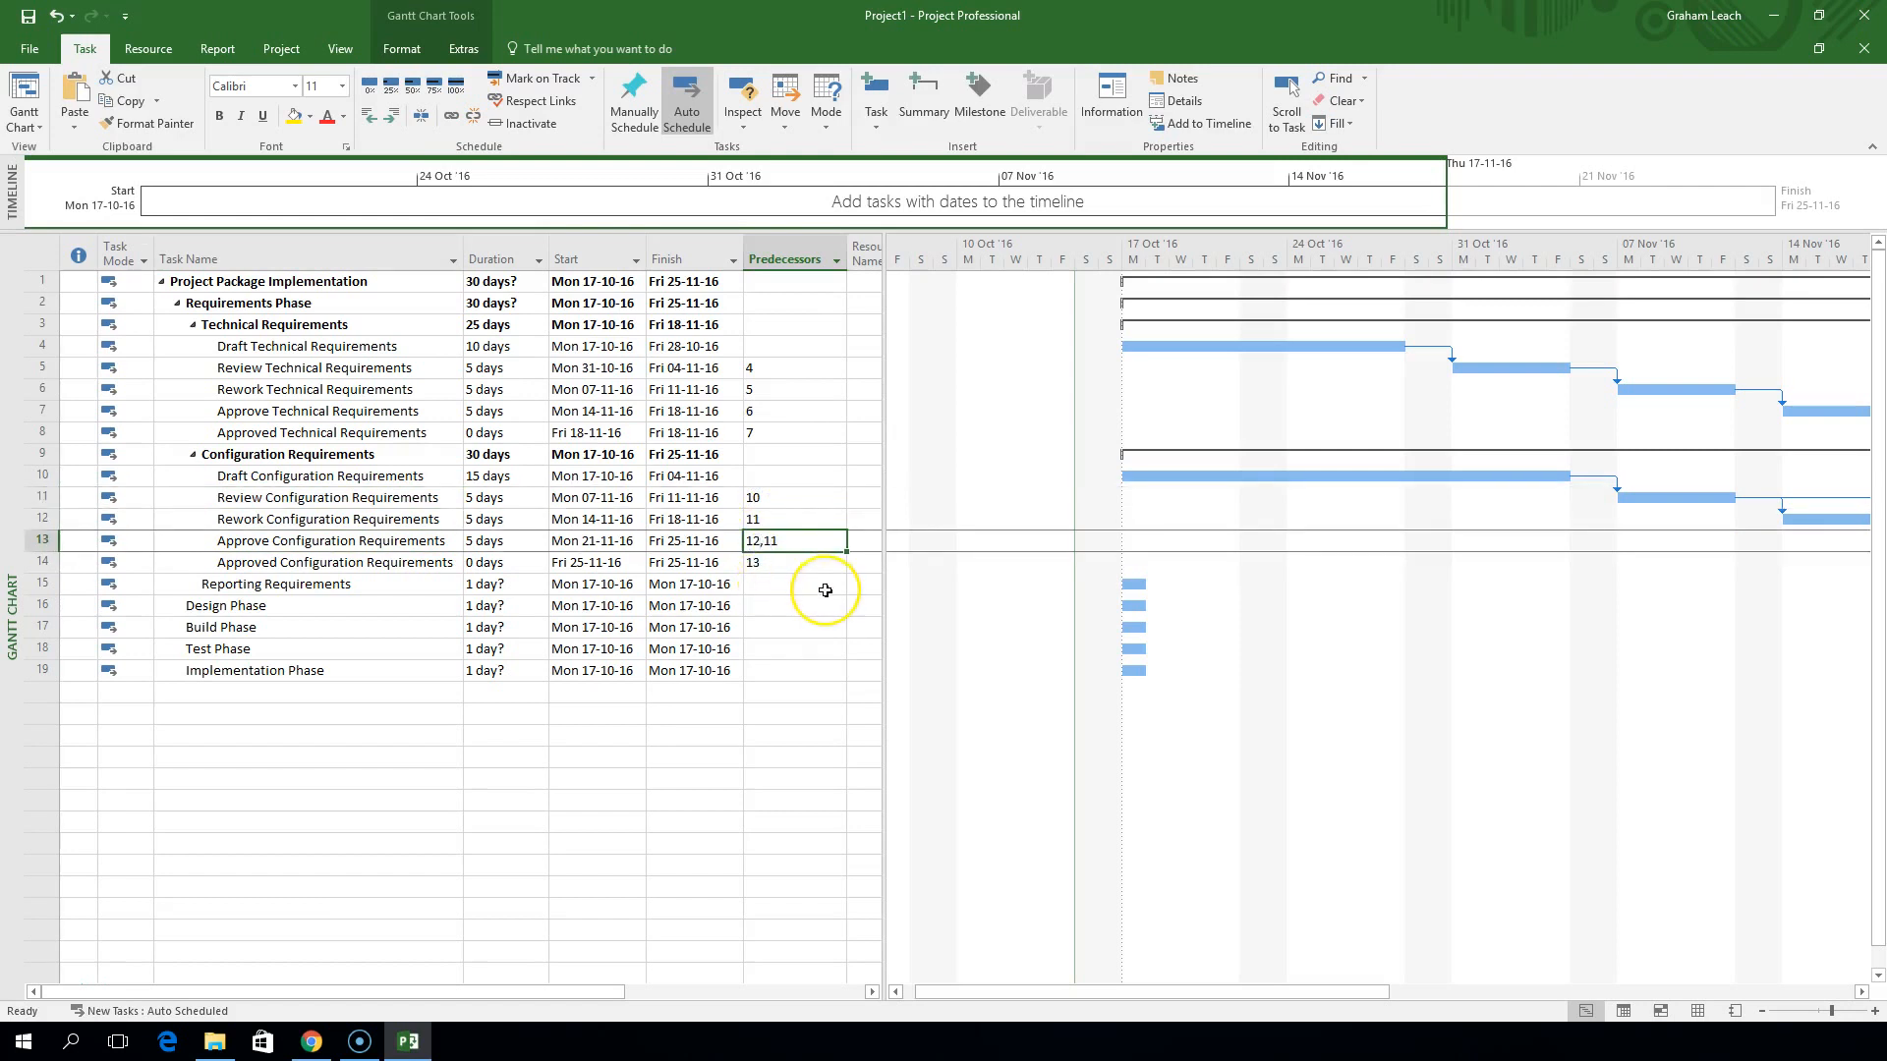
{"action": "type", "text": "12"}
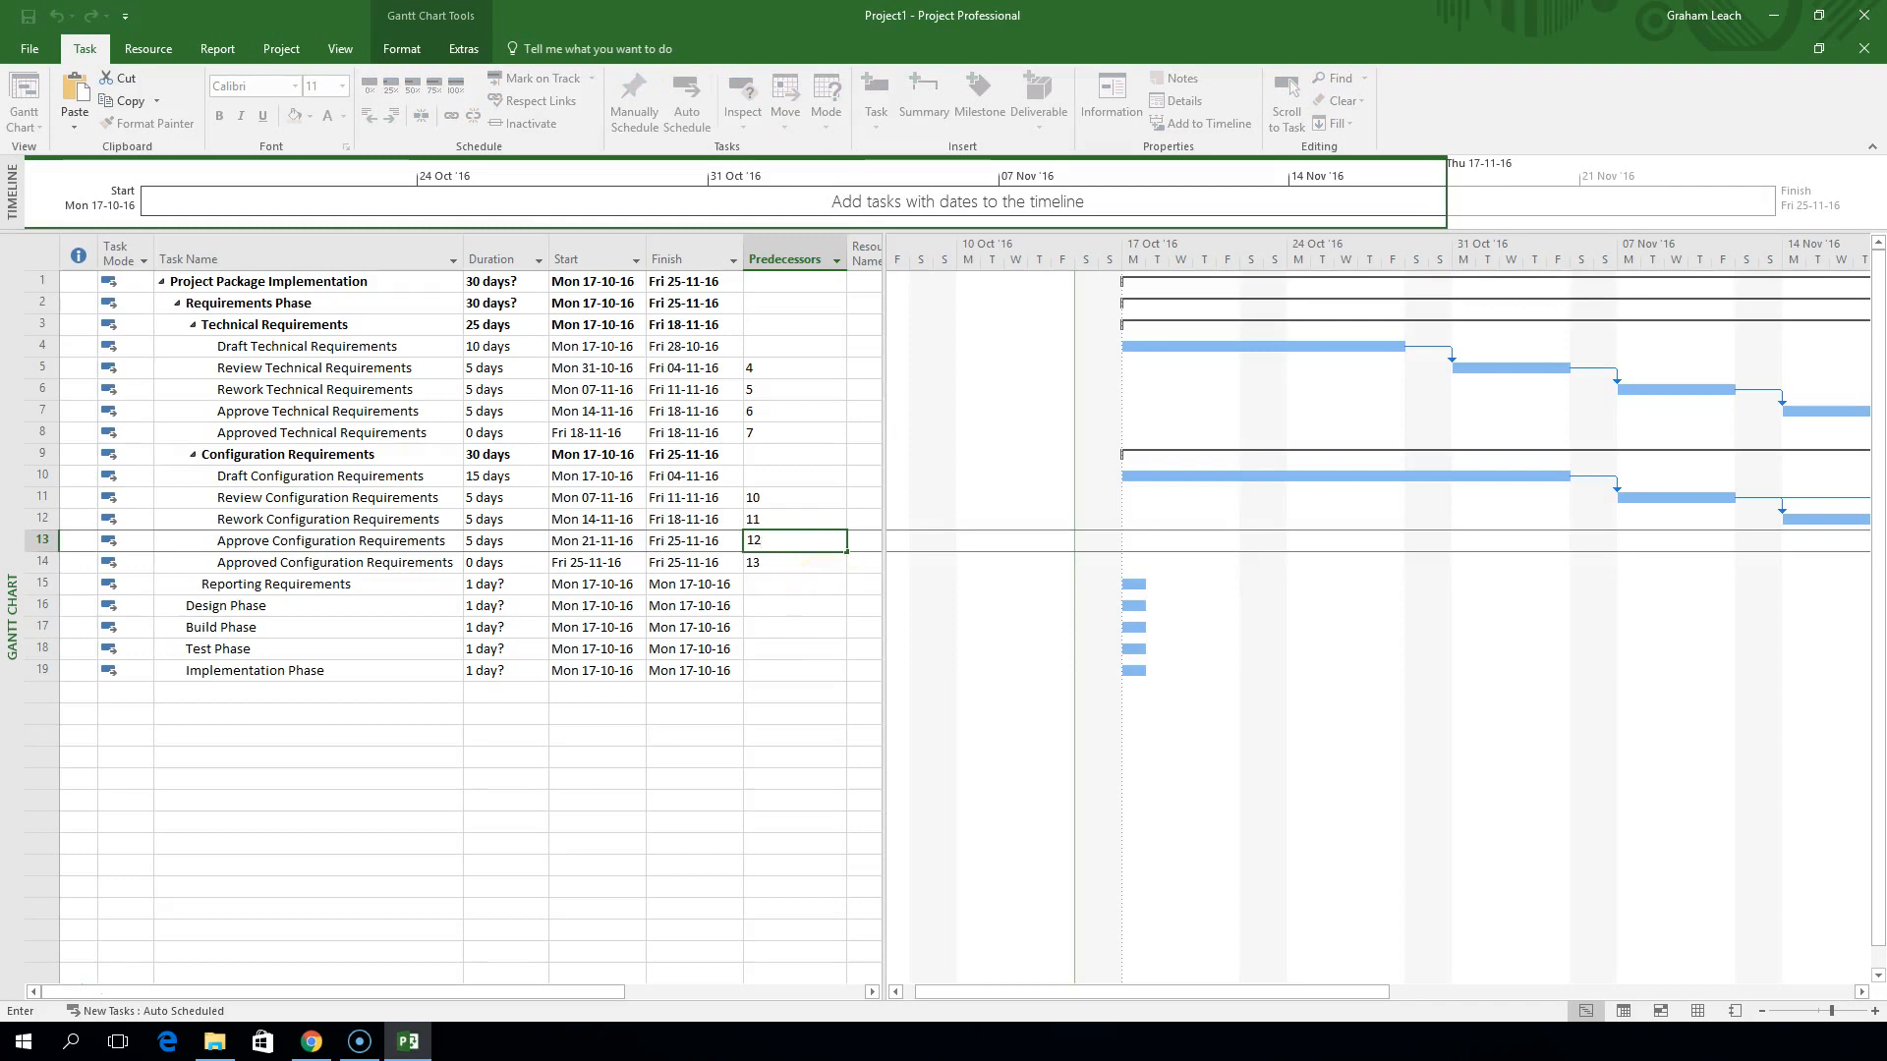
{"action": "key", "text": "Return"}
{"action": "left_click", "coordinate": [816, 649]}
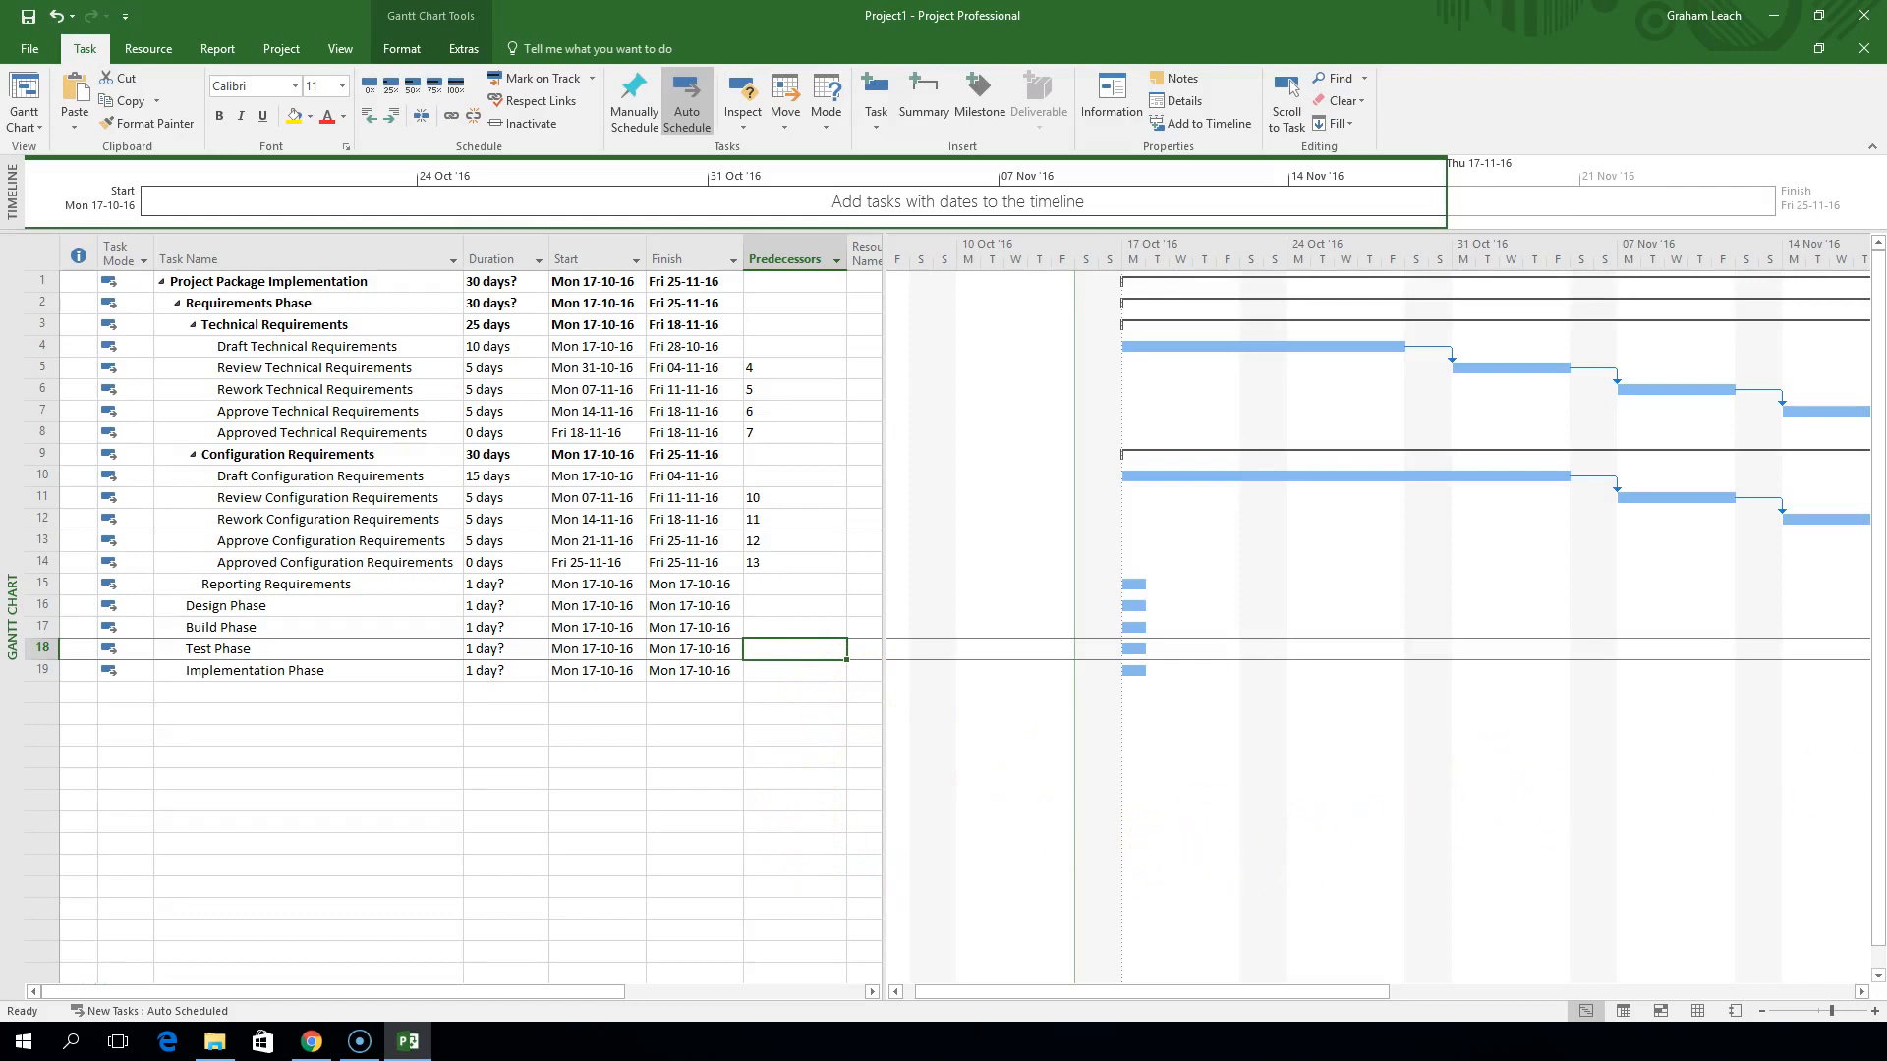
Widen the Gantt chart area by narrowing the task table to partway through the Predecessors column
{"action": "left_click", "coordinate": [1861, 992]}
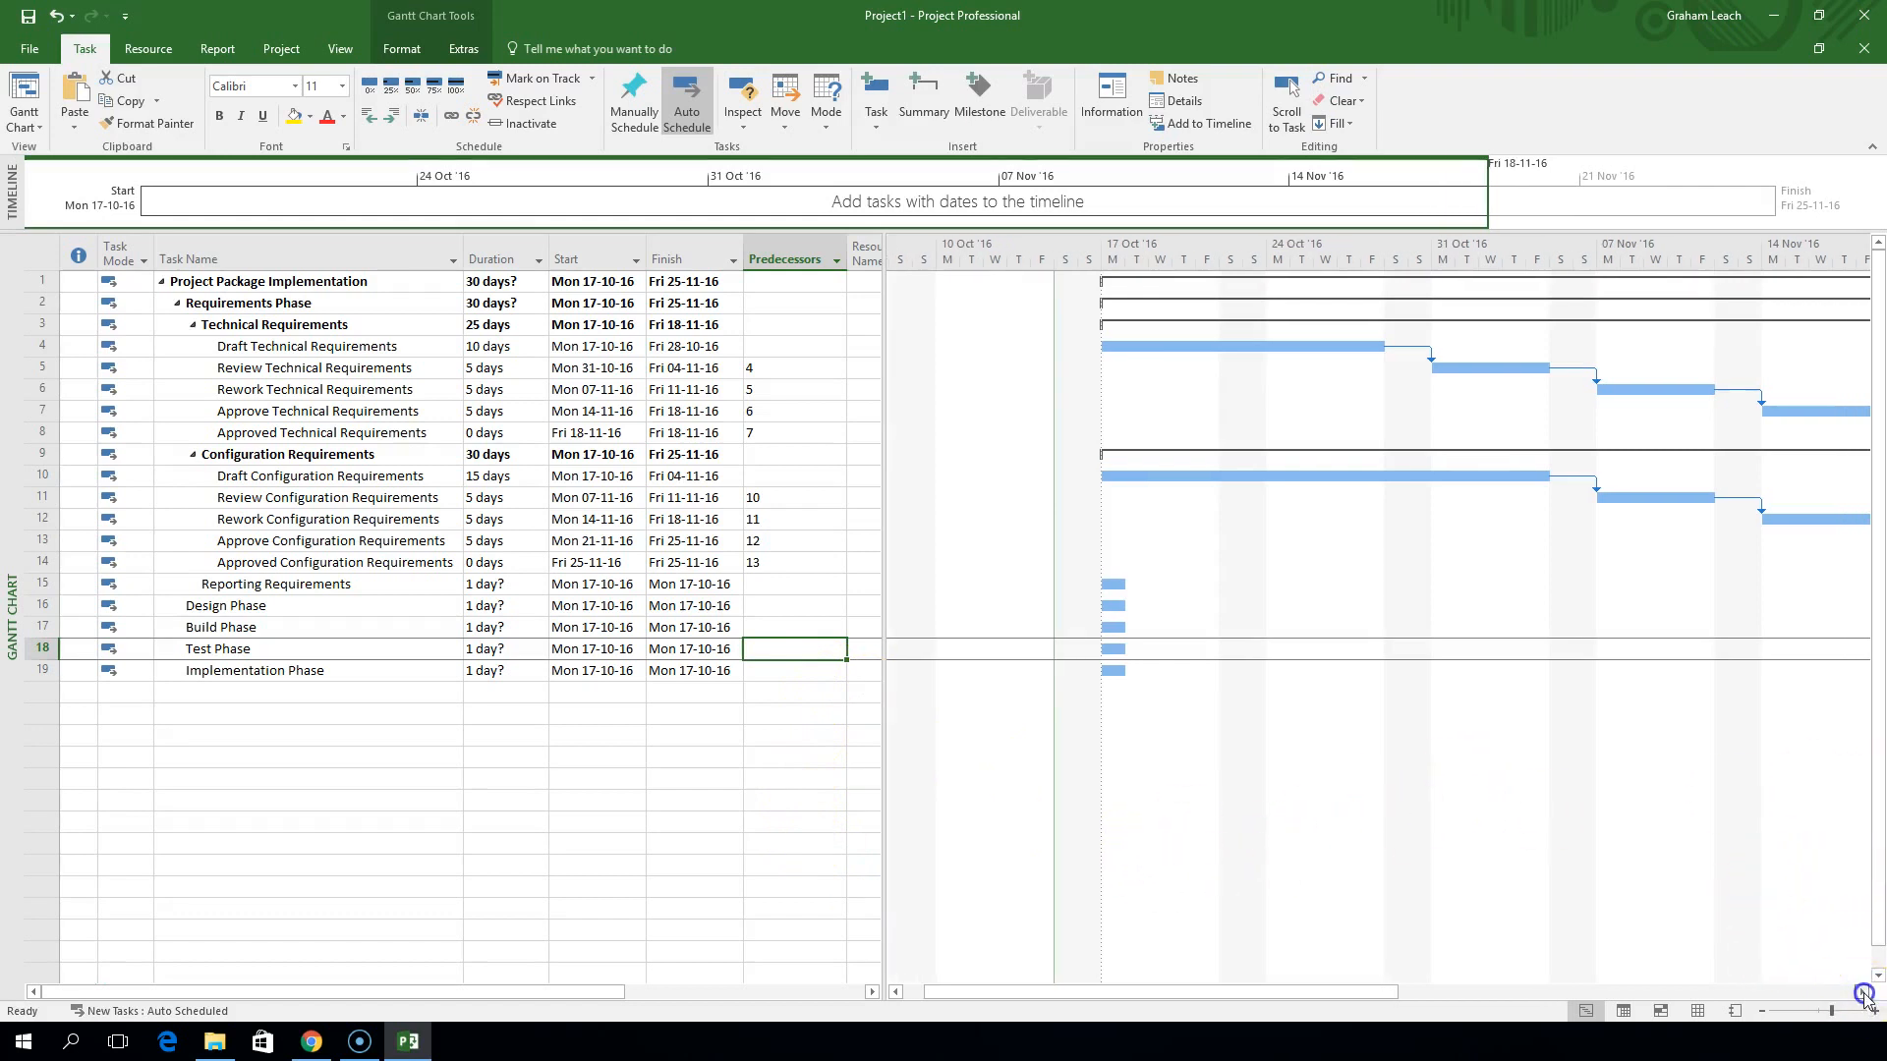
{"action": "left_click", "coordinate": [1864, 995]}
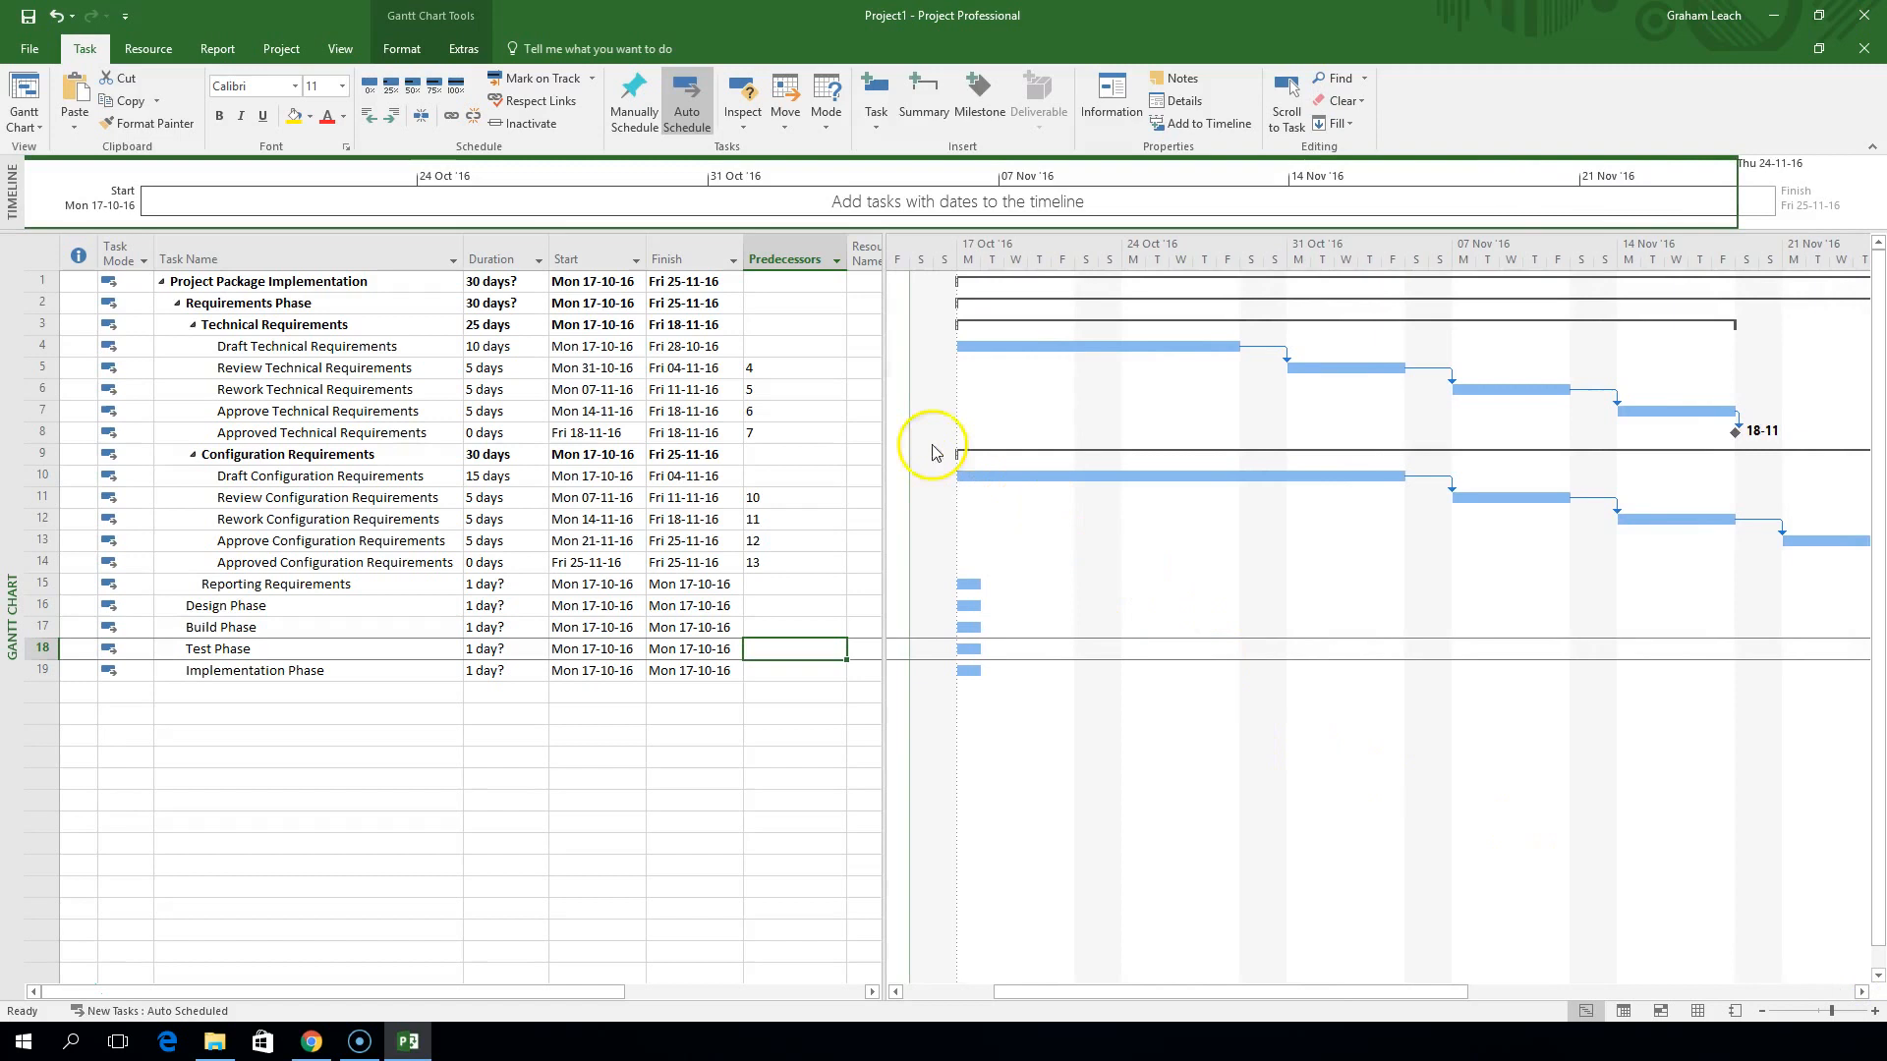
{"action": "left_click_drag", "start_coordinate": [881, 419], "coordinate": [813, 433]}
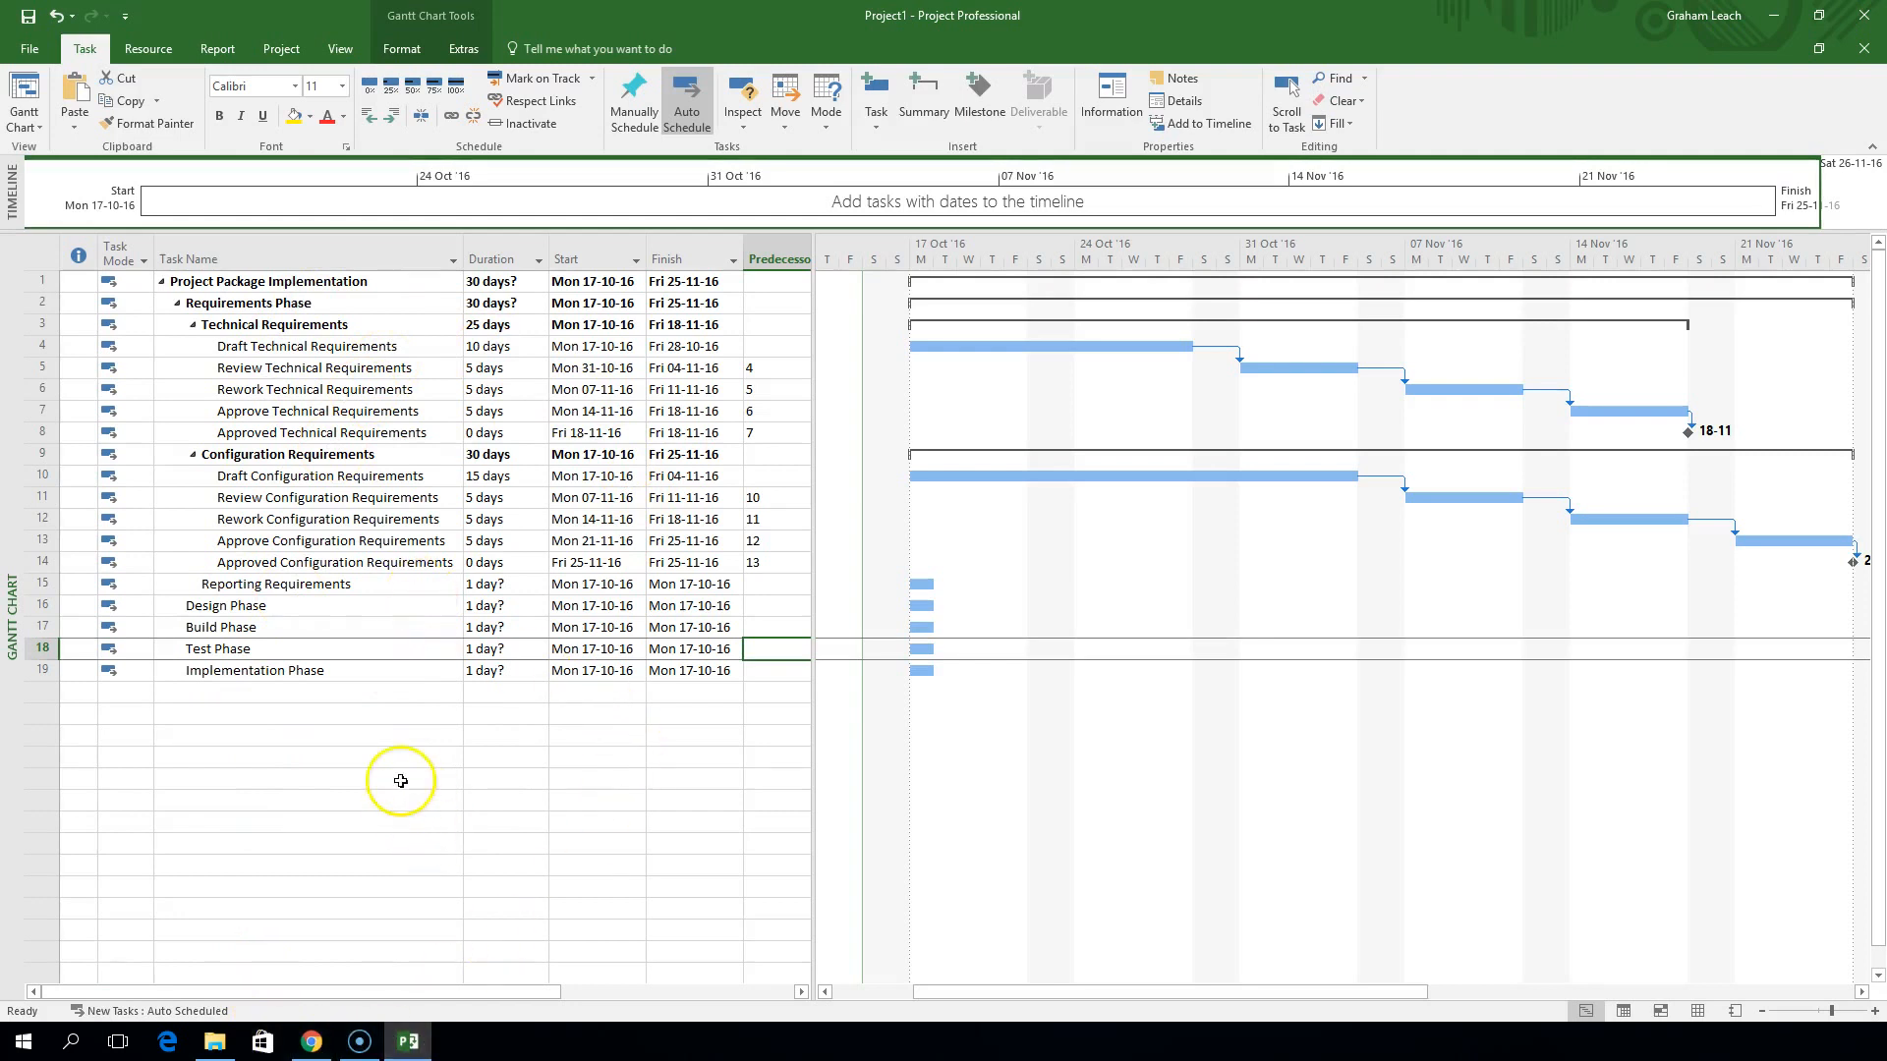
Set the text style font size to 9 for all items in the Gantt Chart view
{"action": "left_click", "coordinate": [416, 736]}
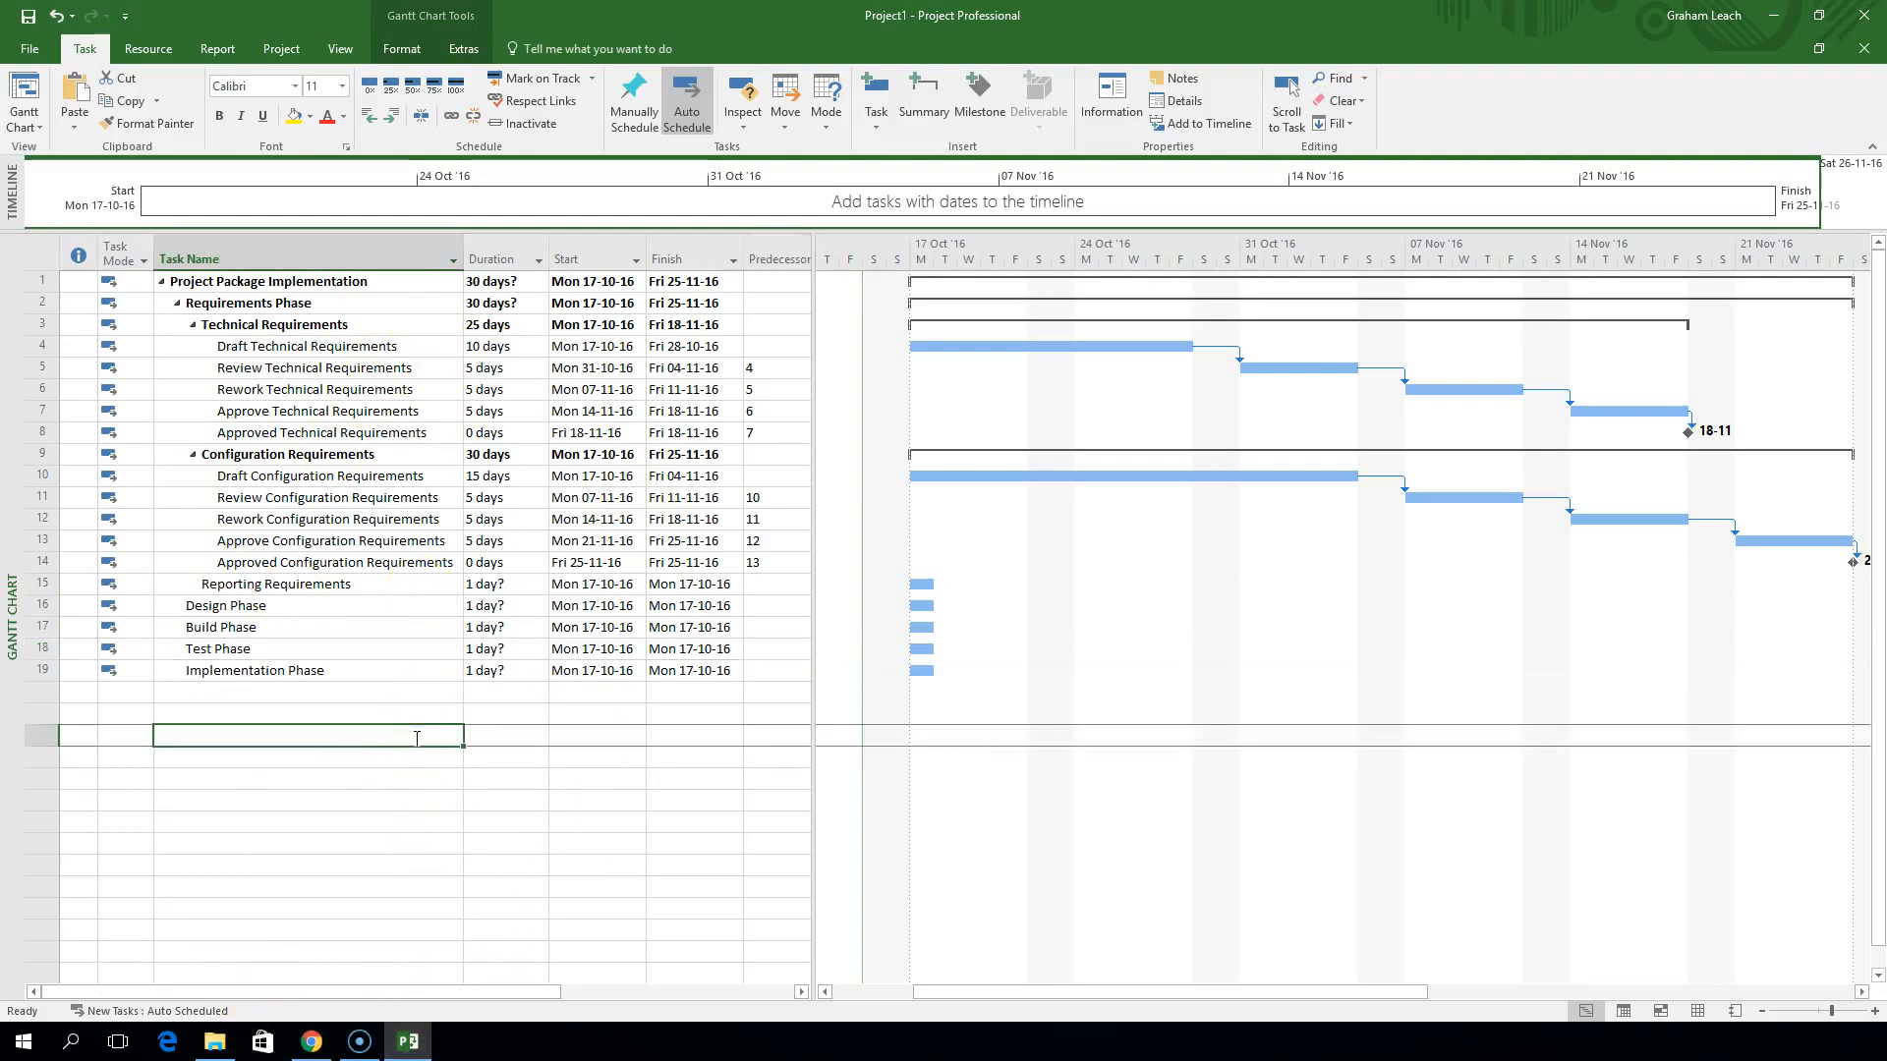
{"action": "left_click", "coordinate": [416, 738]}
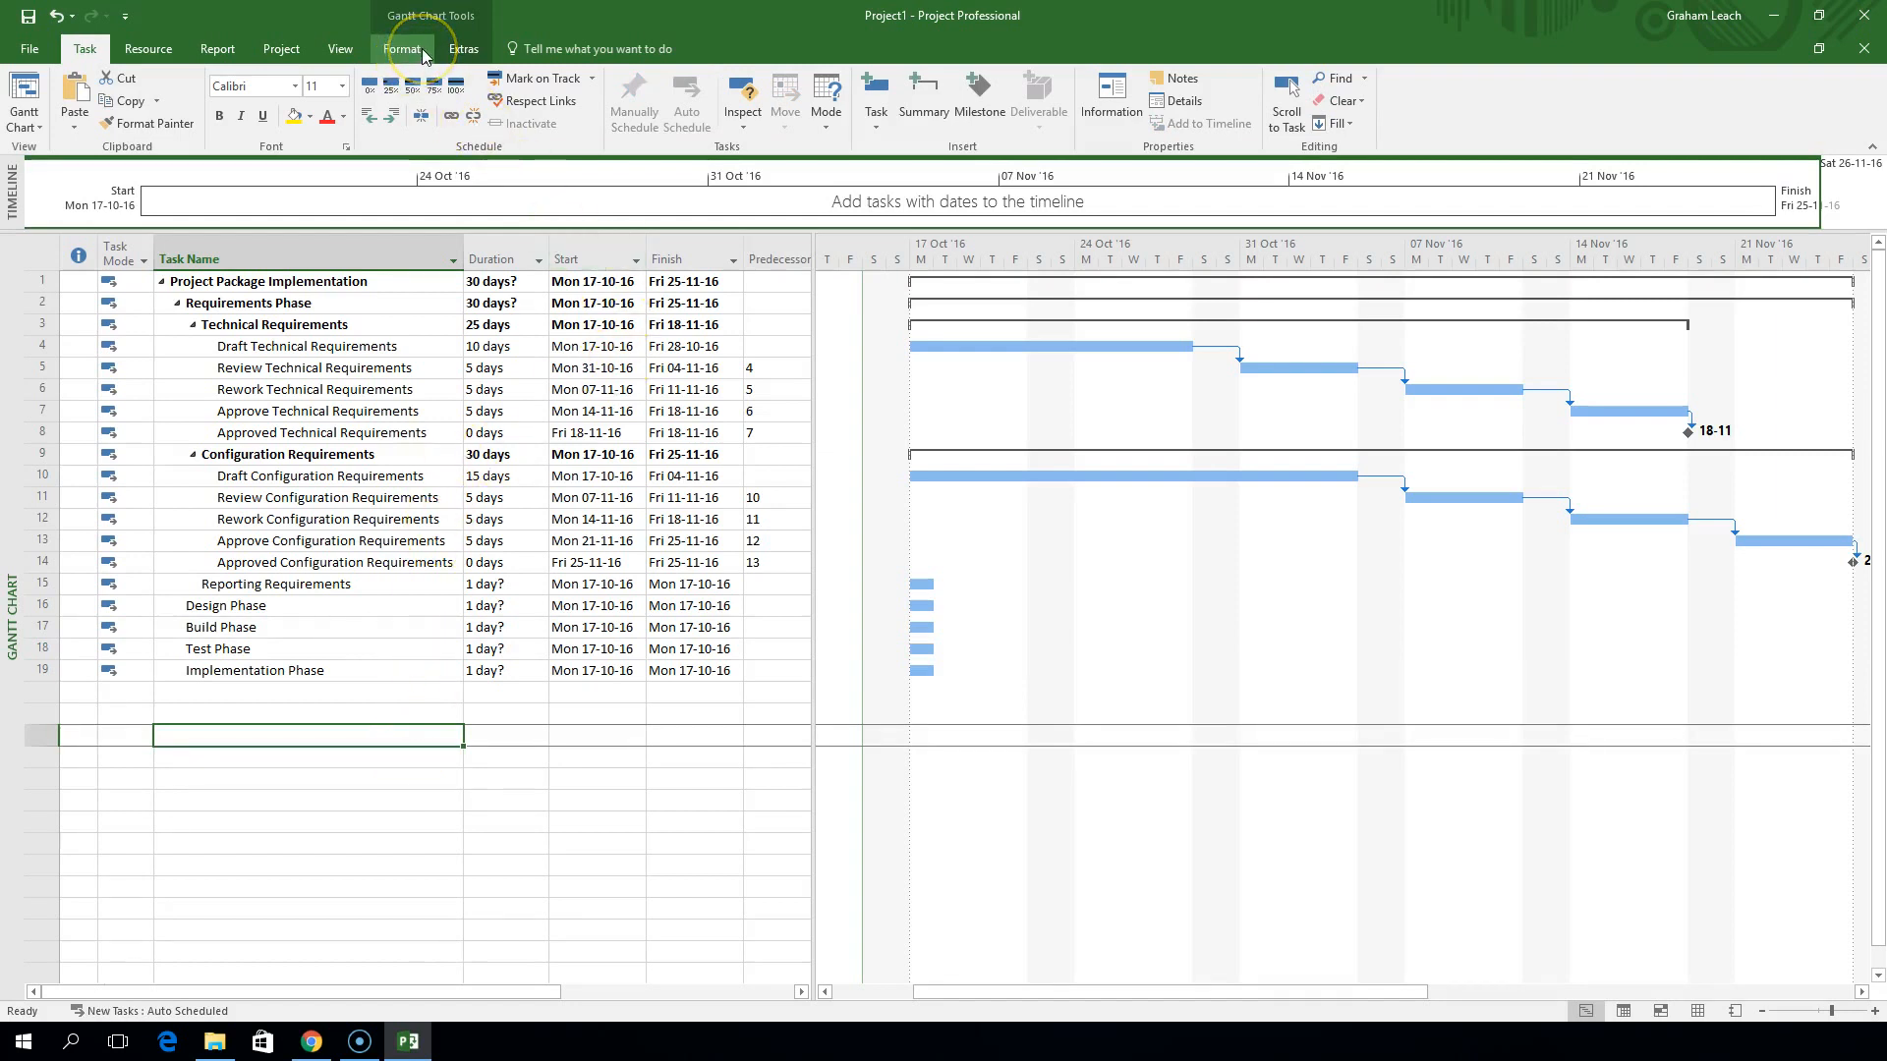
{"action": "left_click", "coordinate": [422, 54]}
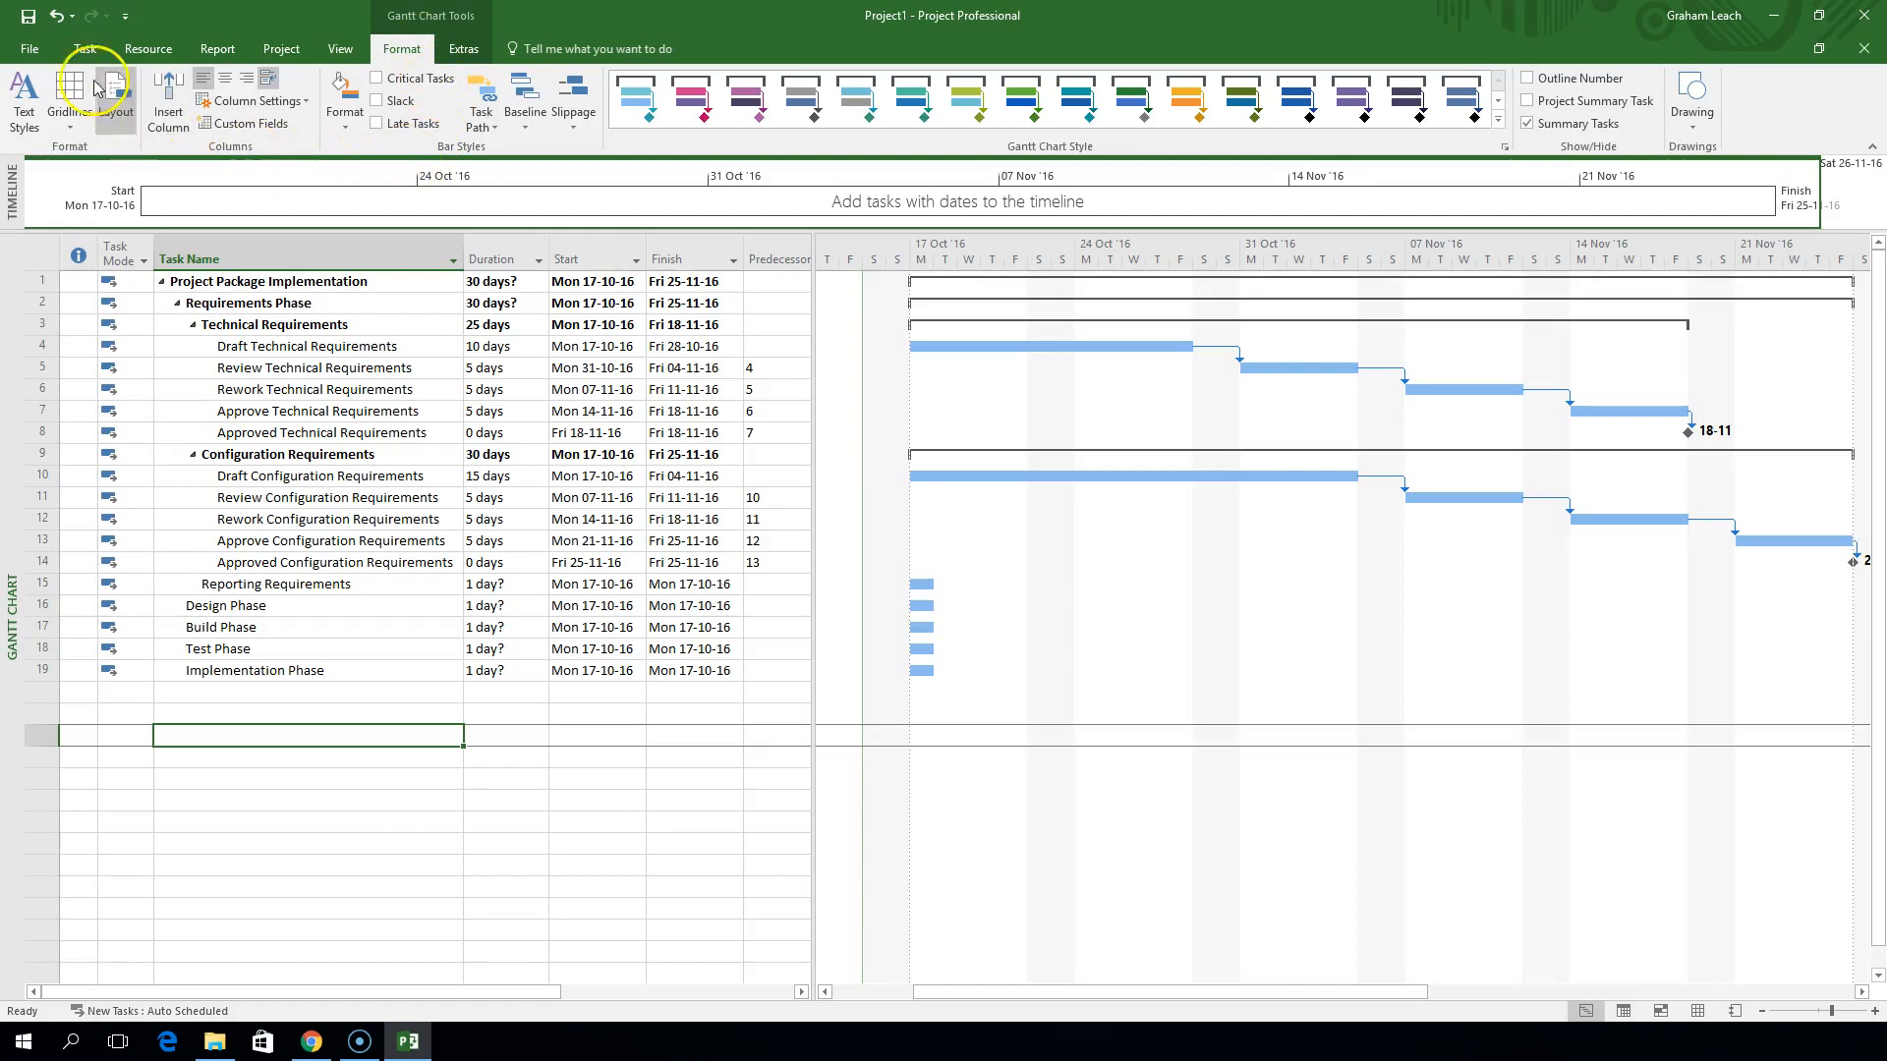
{"action": "left_click", "coordinate": [32, 116]}
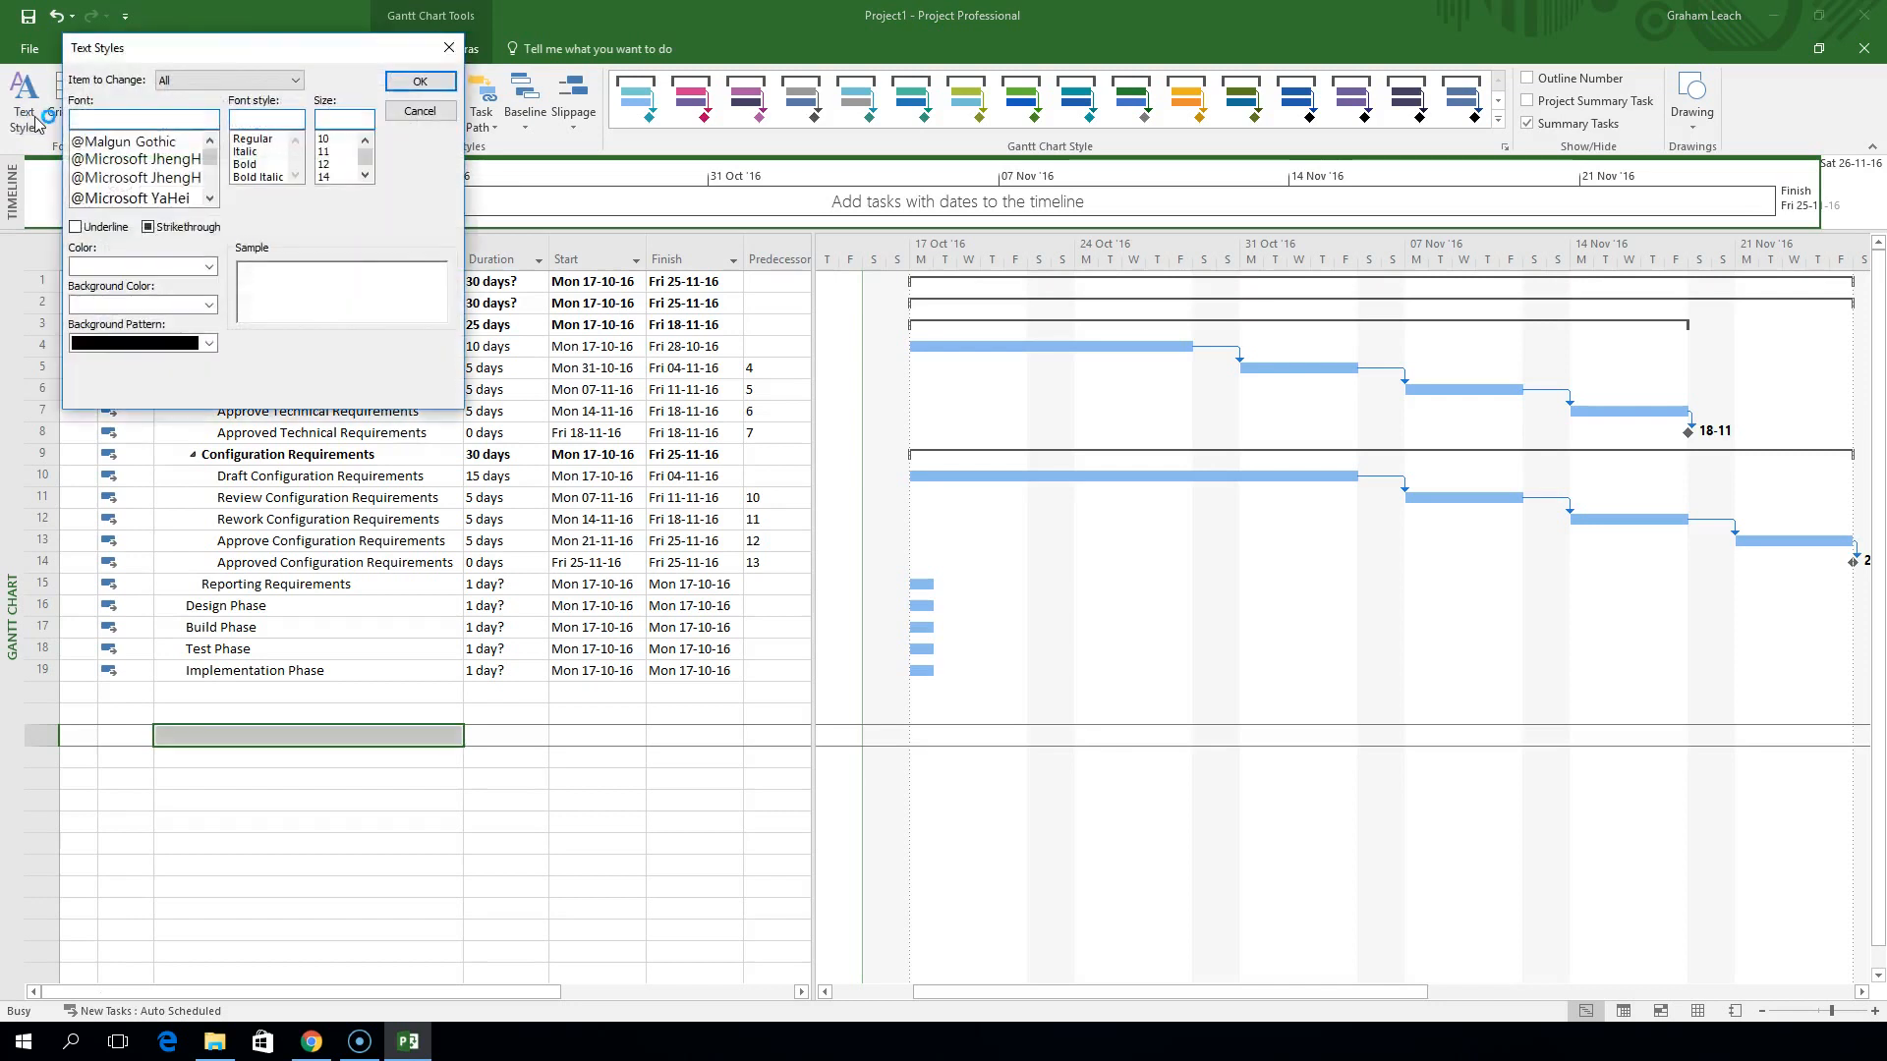
{"action": "left_click", "coordinate": [365, 143]}
{"action": "left_click", "coordinate": [326, 140]}
{"action": "left_click", "coordinate": [412, 82]}
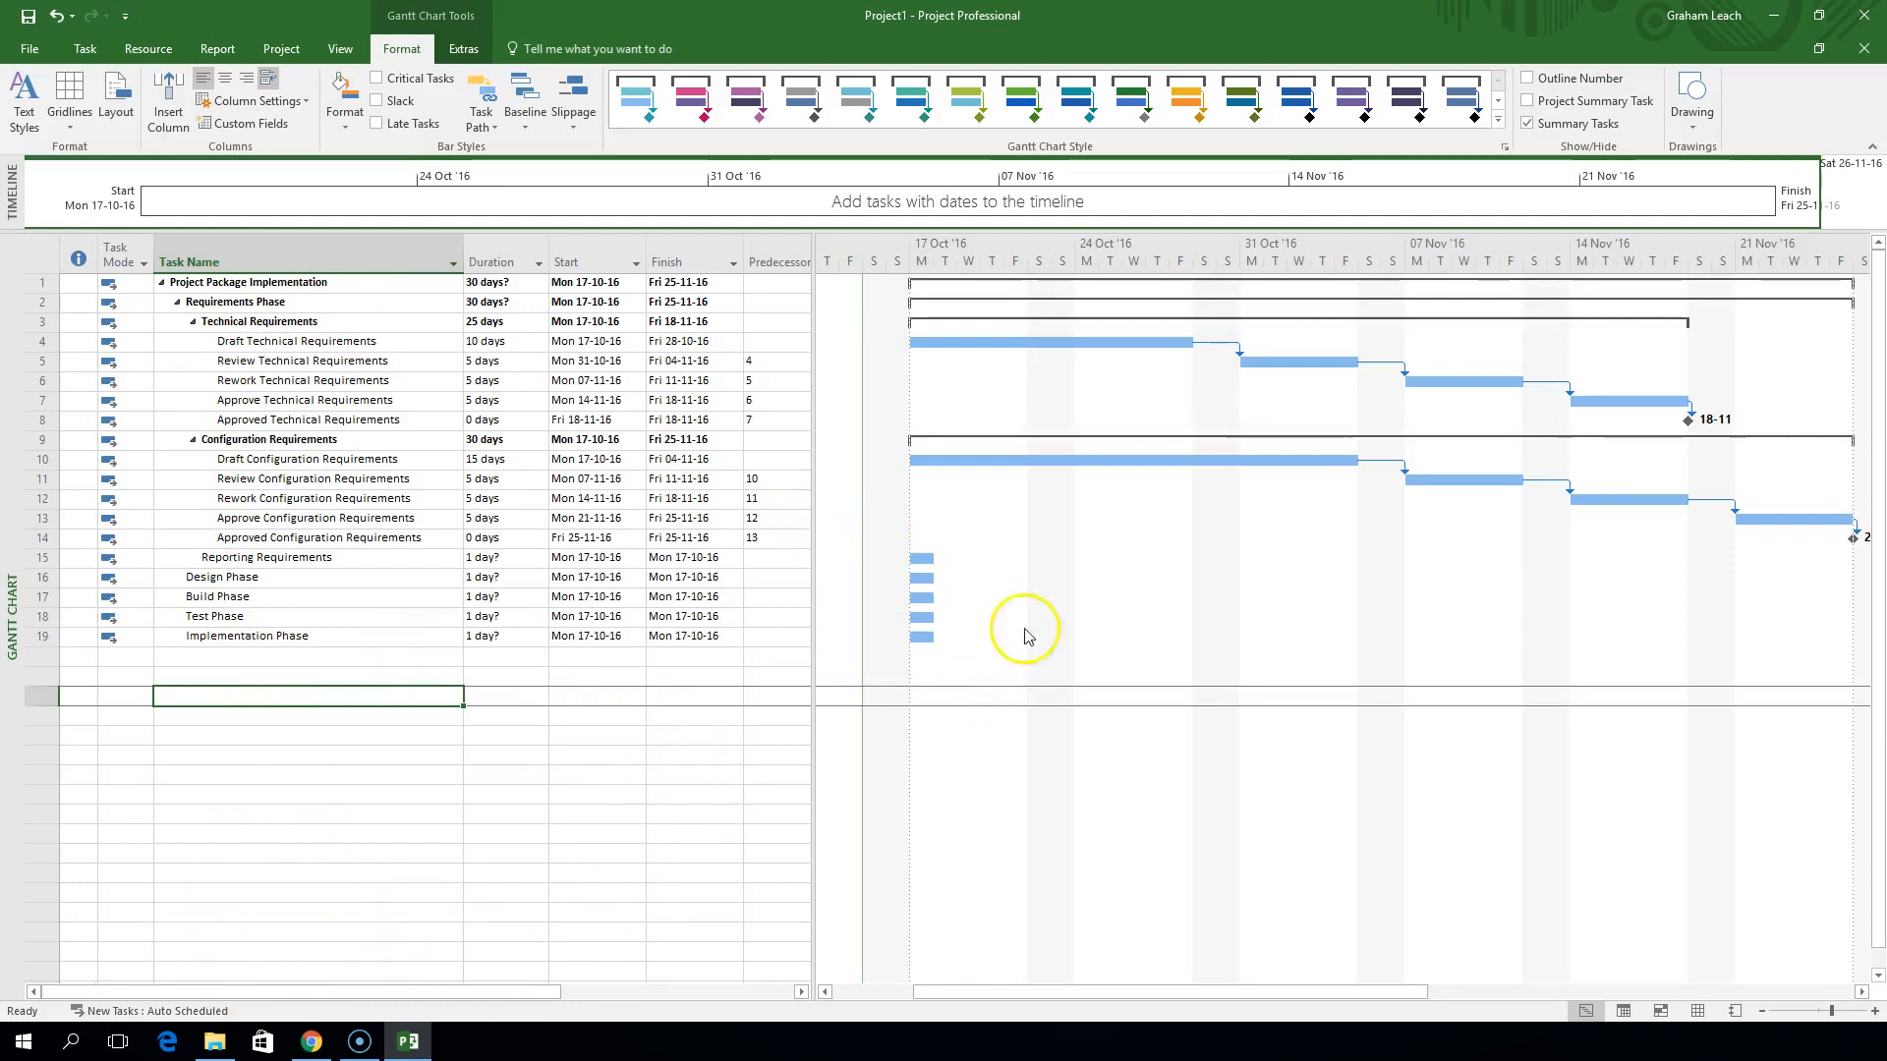
Enlarge the chart area slightly more so the Approved Configuration Requirements milestone and its date label fit
{"action": "left_click", "coordinate": [1862, 993]}
{"action": "left_click", "coordinate": [1864, 992]}
{"action": "left_click", "coordinate": [1864, 993]}
{"action": "left_click_drag", "start_coordinate": [817, 335], "coordinate": [792, 332]}
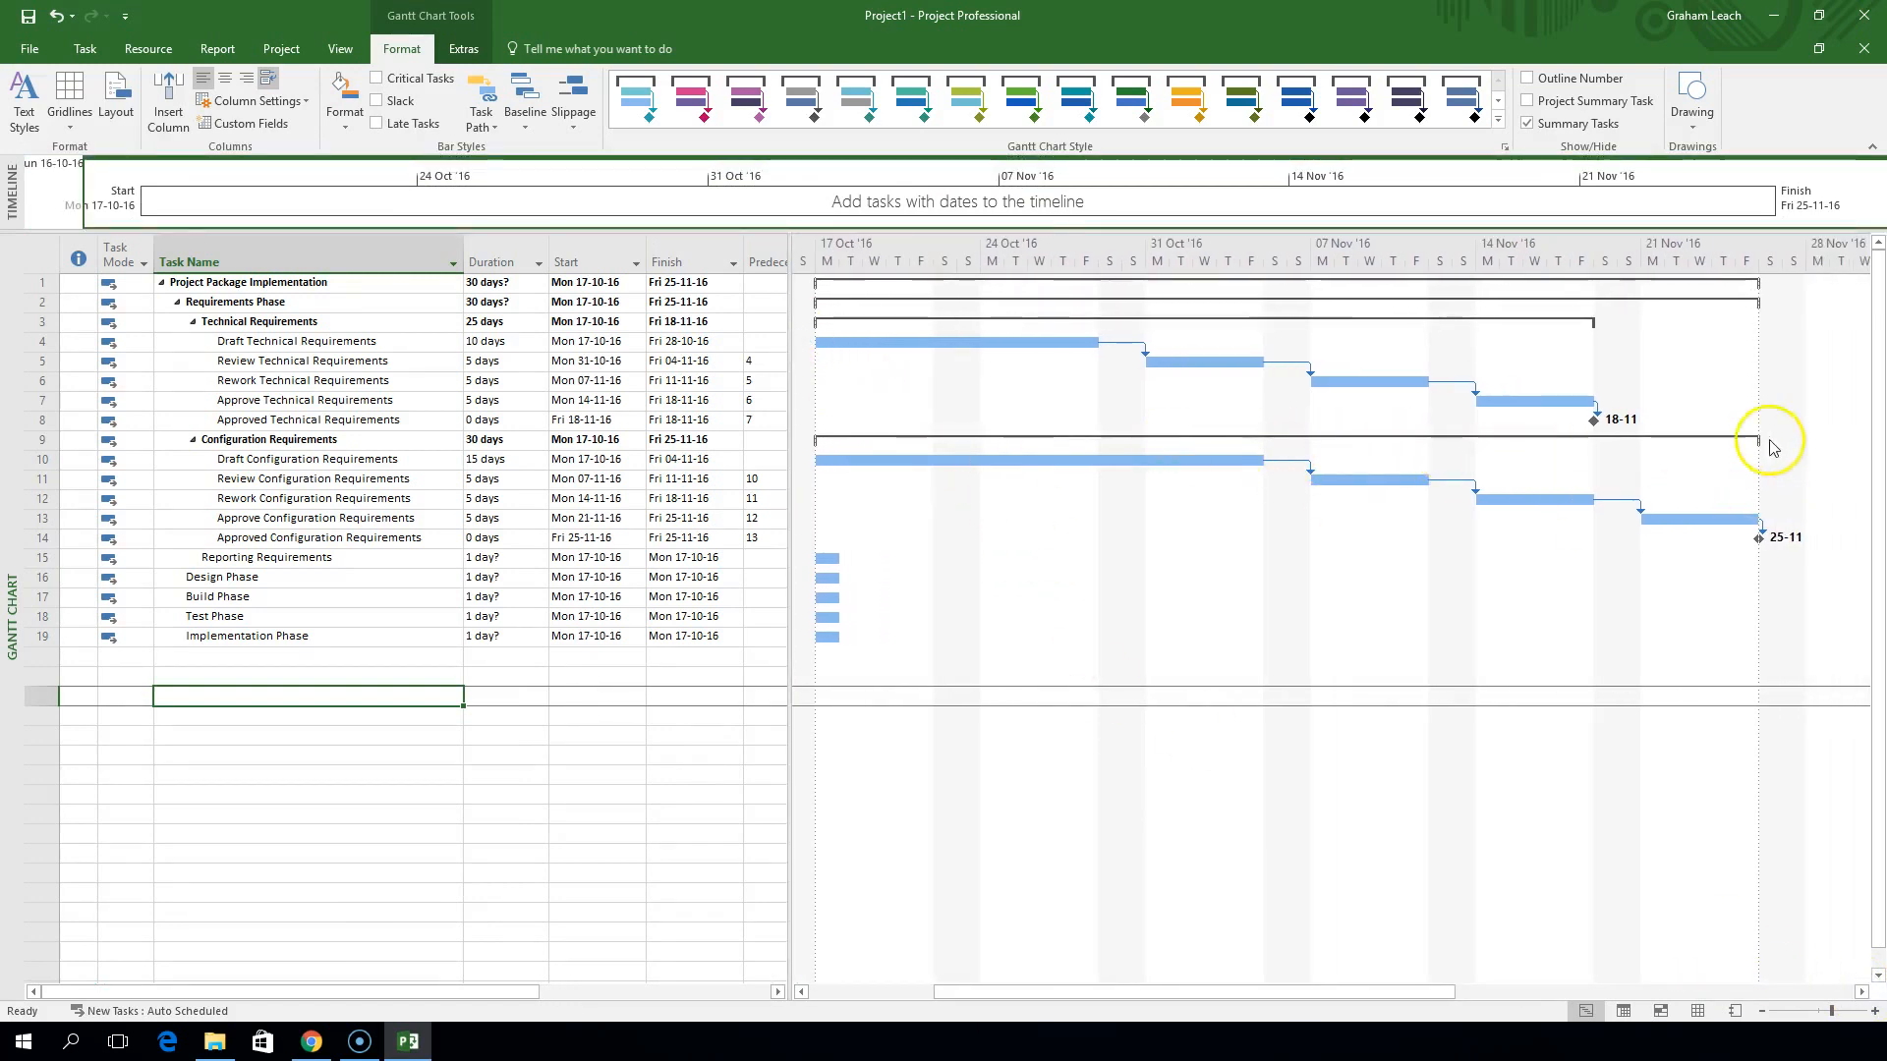
Set the text style colour of Milestone Tasks to a darker blue theme colour
{"action": "left_click", "coordinate": [221, 816]}
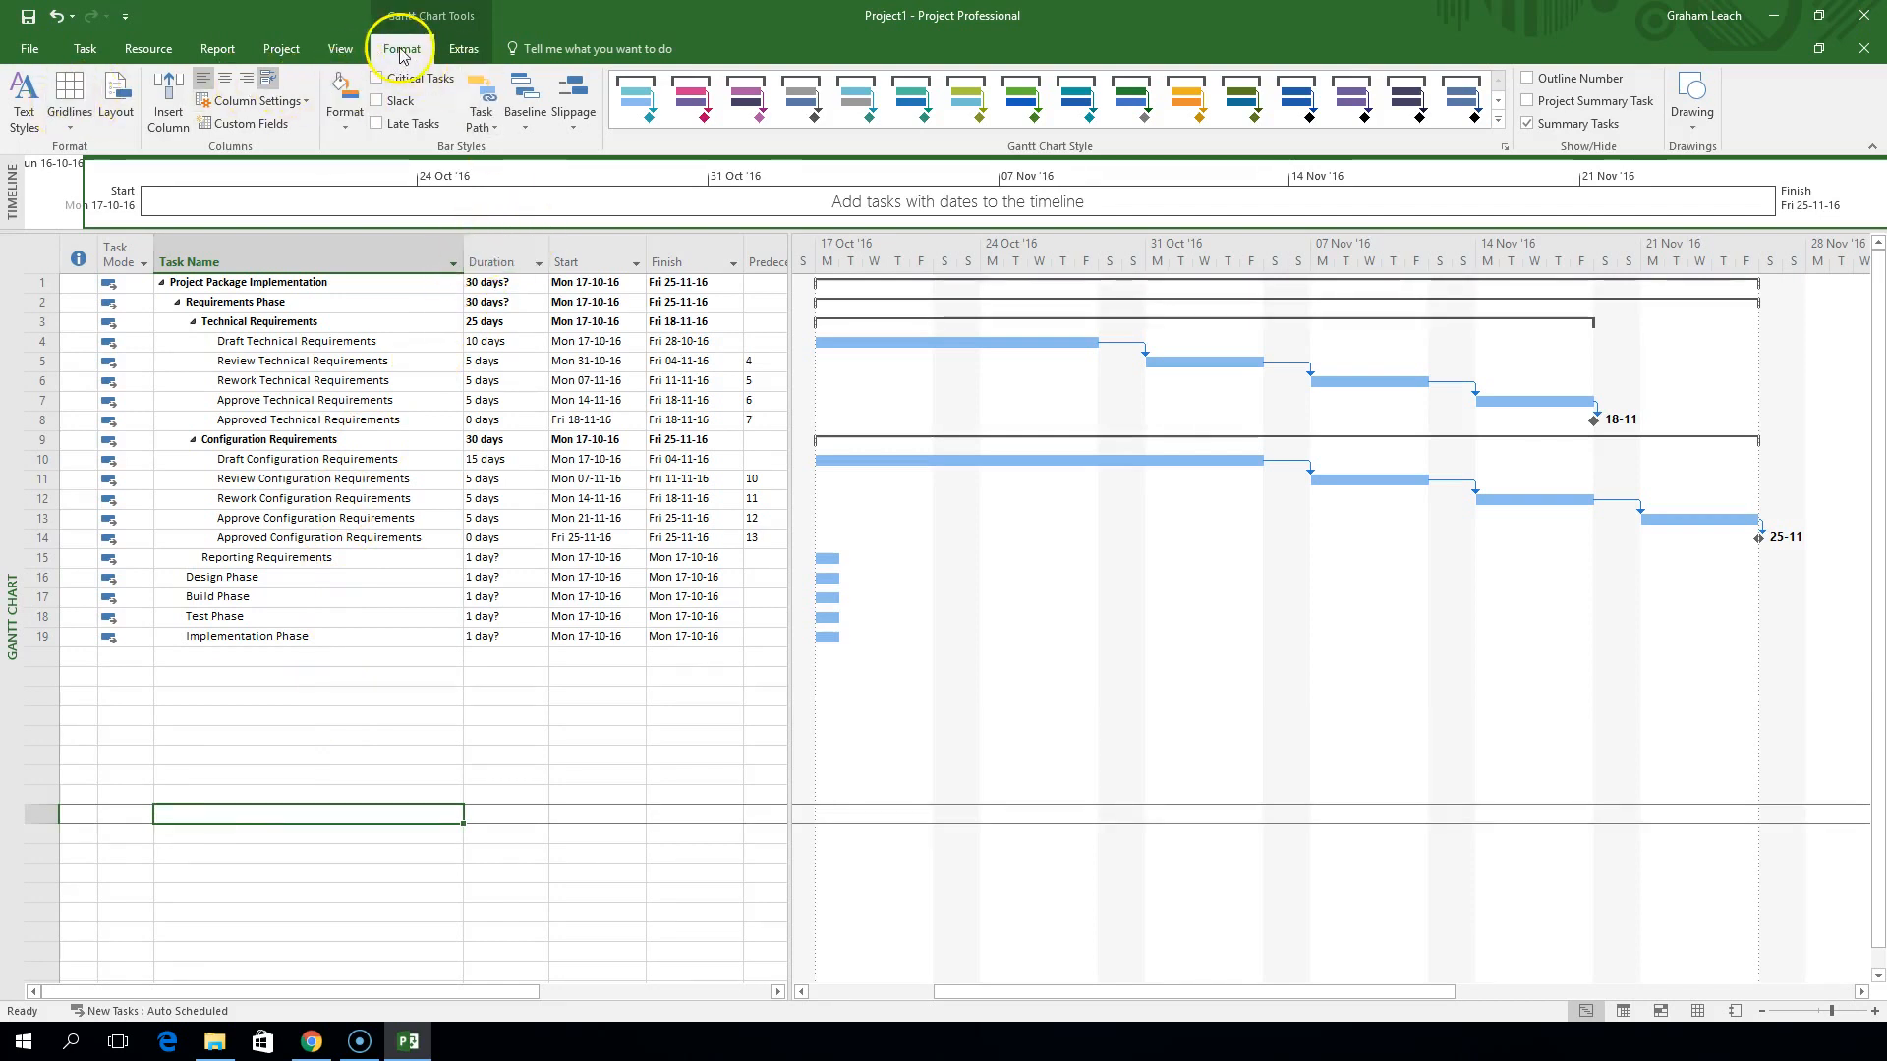
{"action": "left_click", "coordinate": [24, 103]}
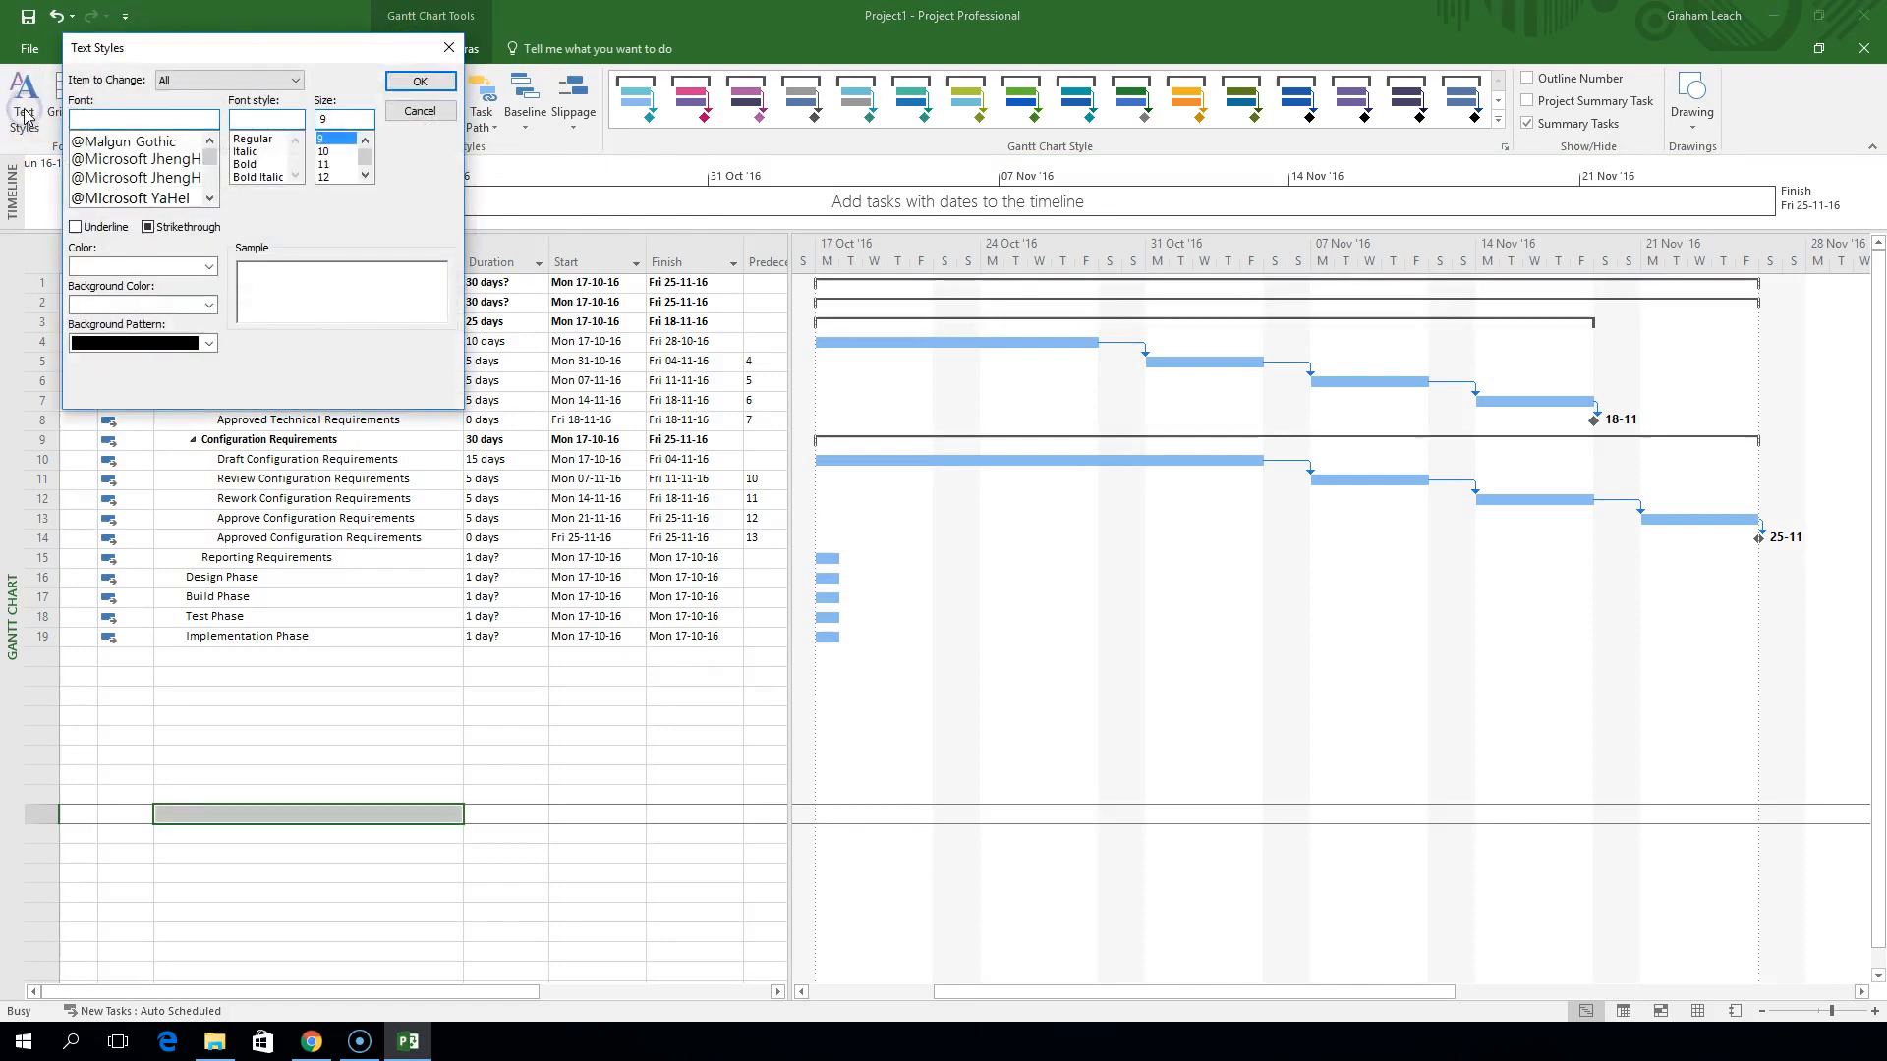
{"action": "left_click", "coordinate": [297, 83]}
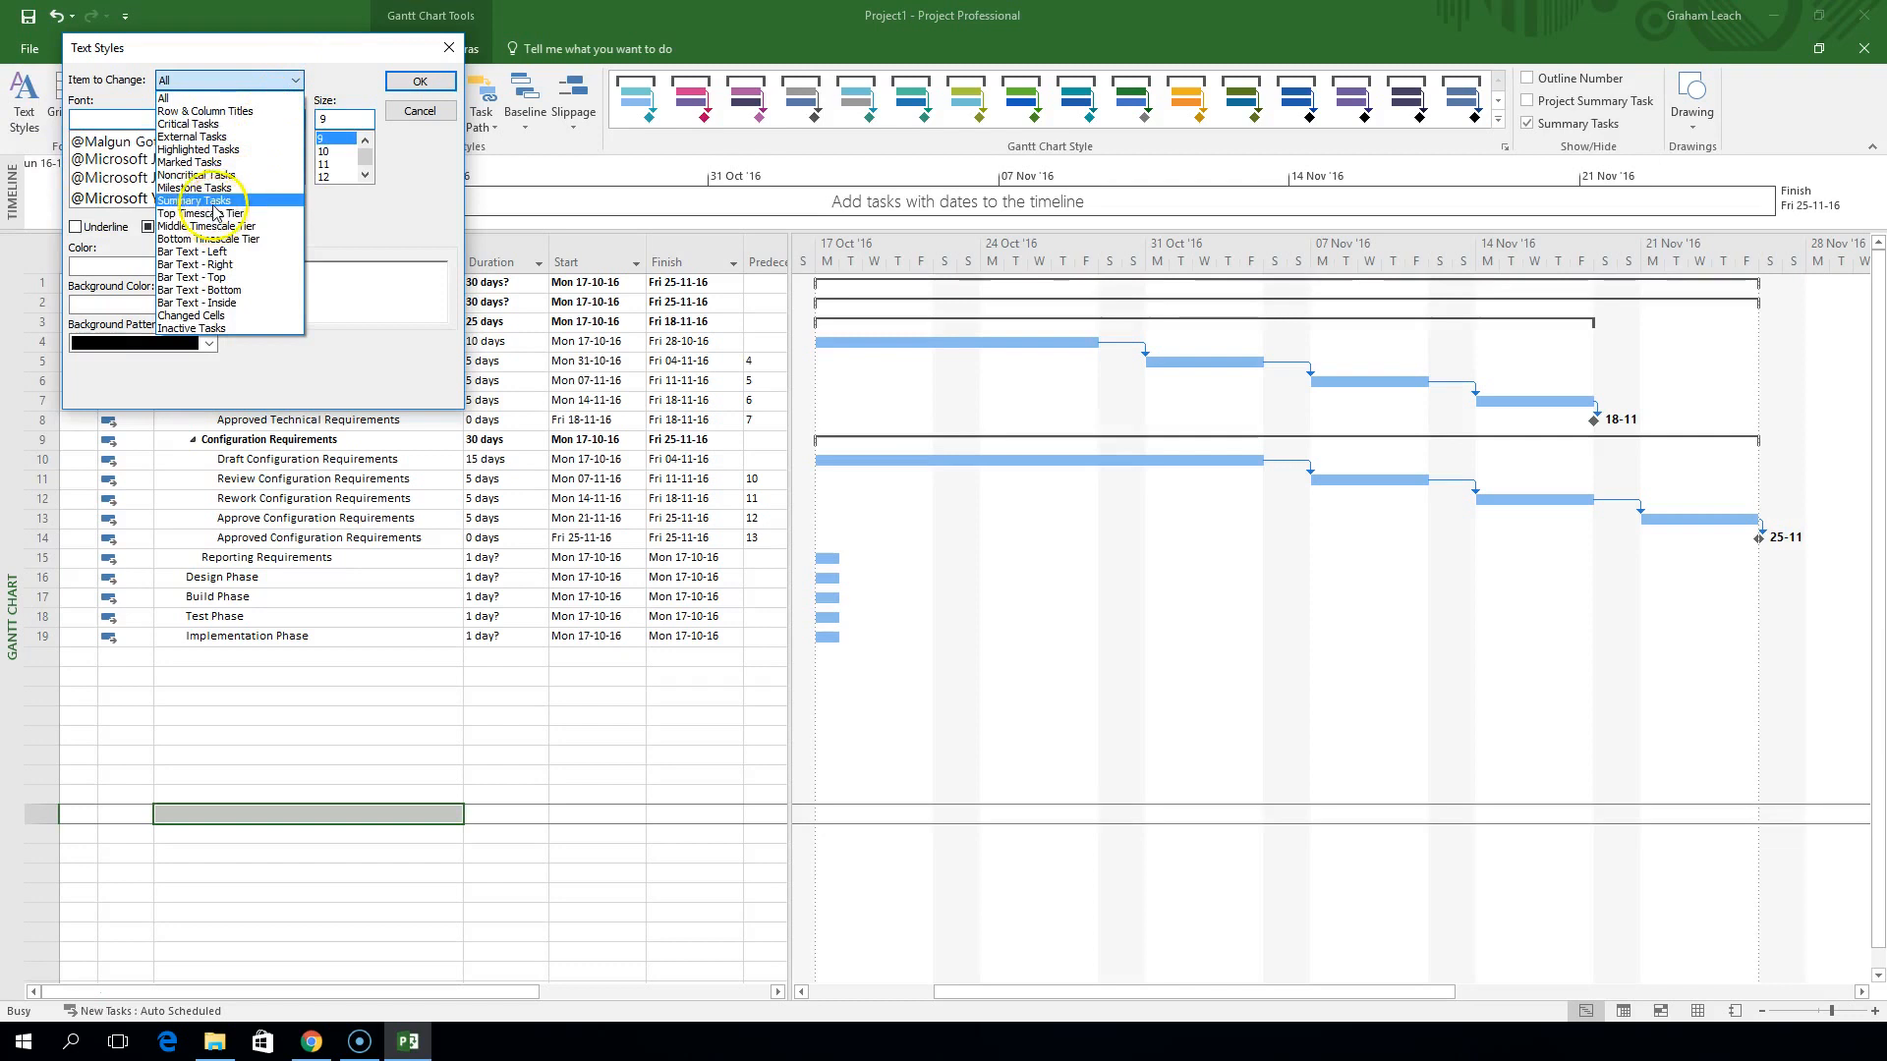
{"action": "left_click", "coordinate": [211, 192]}
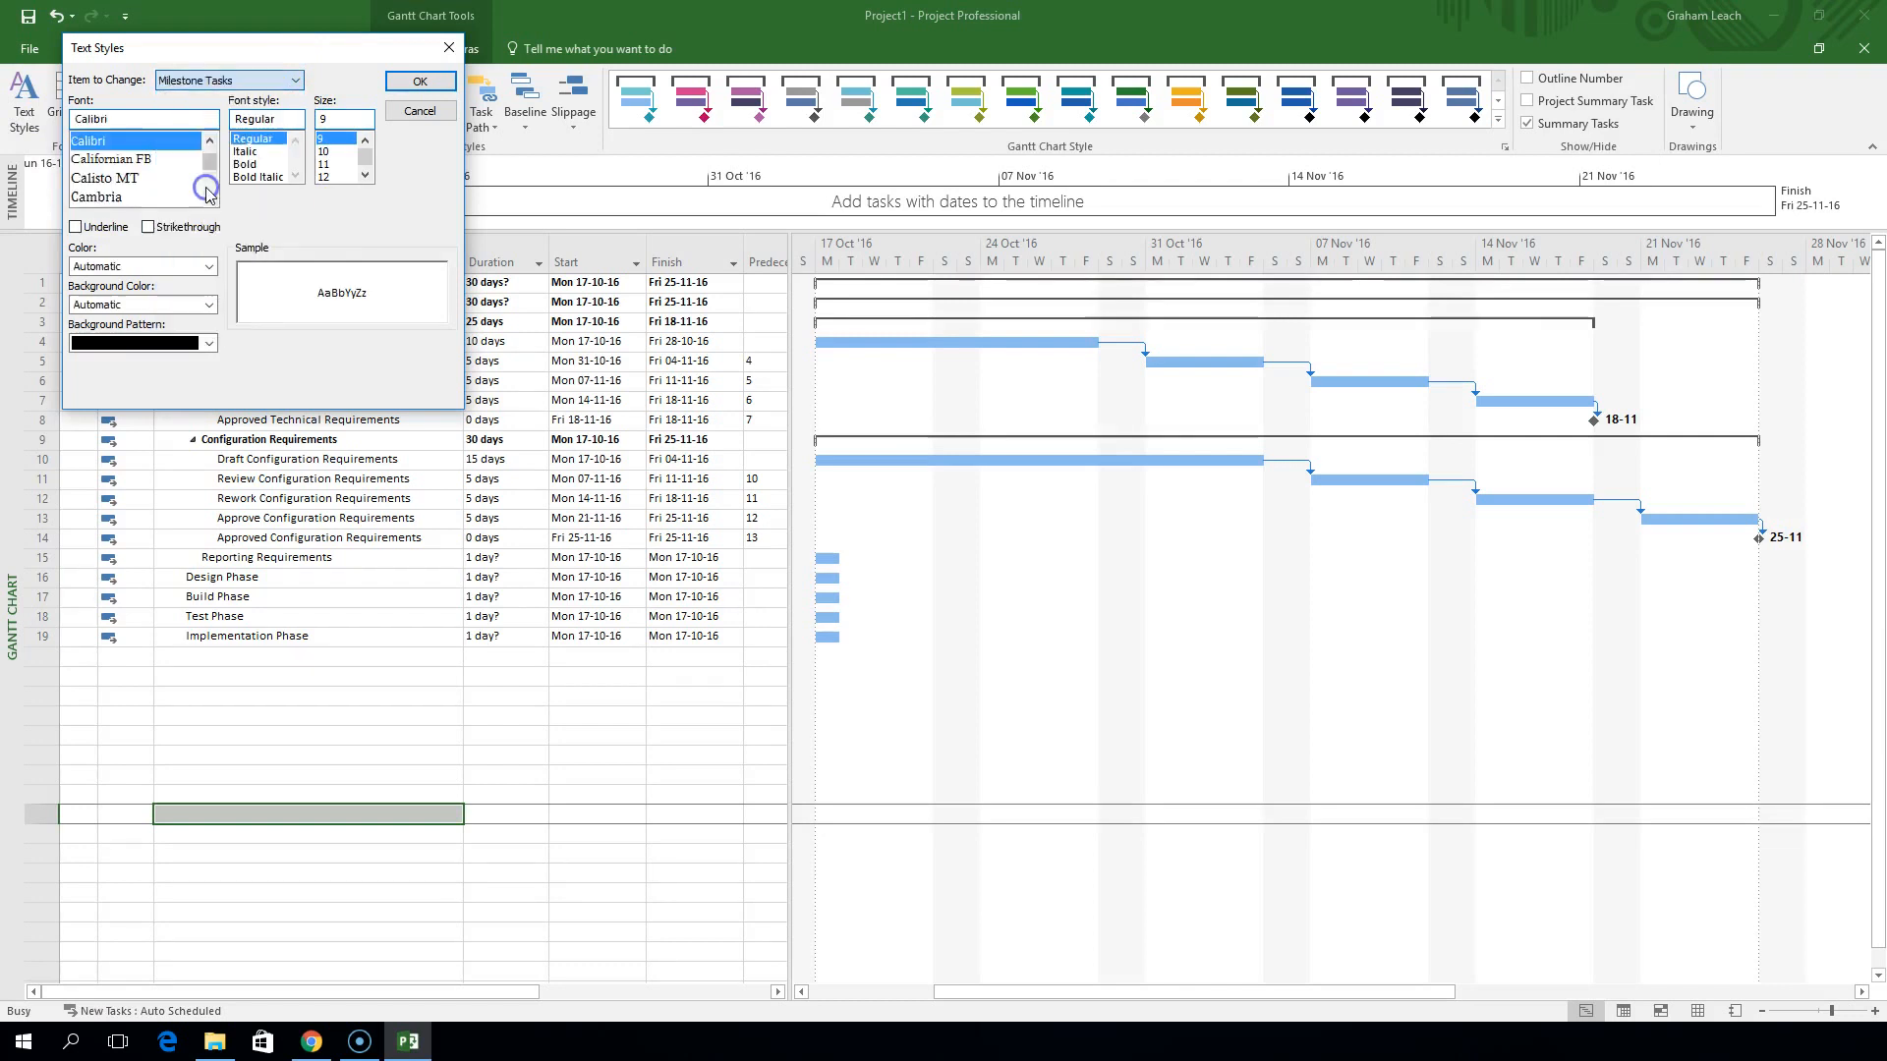
{"action": "left_click", "coordinate": [212, 268]}
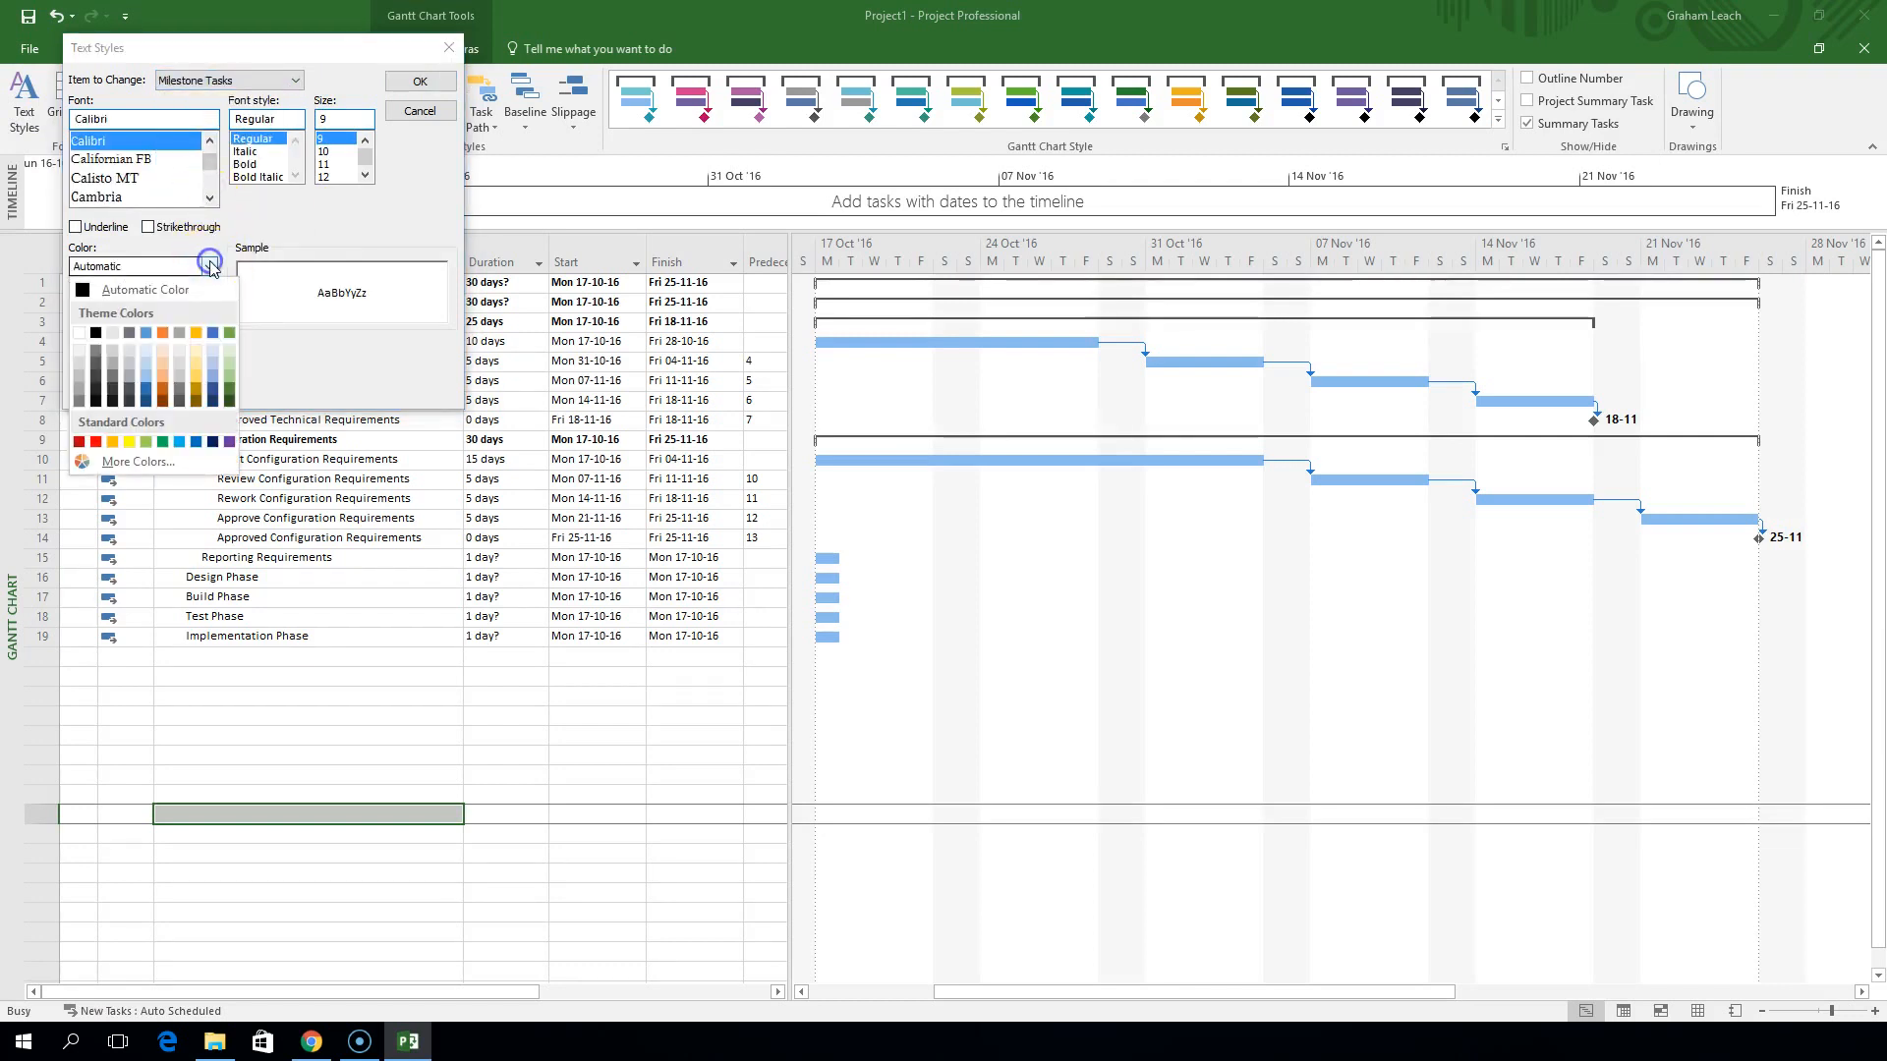
{"action": "left_click", "coordinate": [146, 392]}
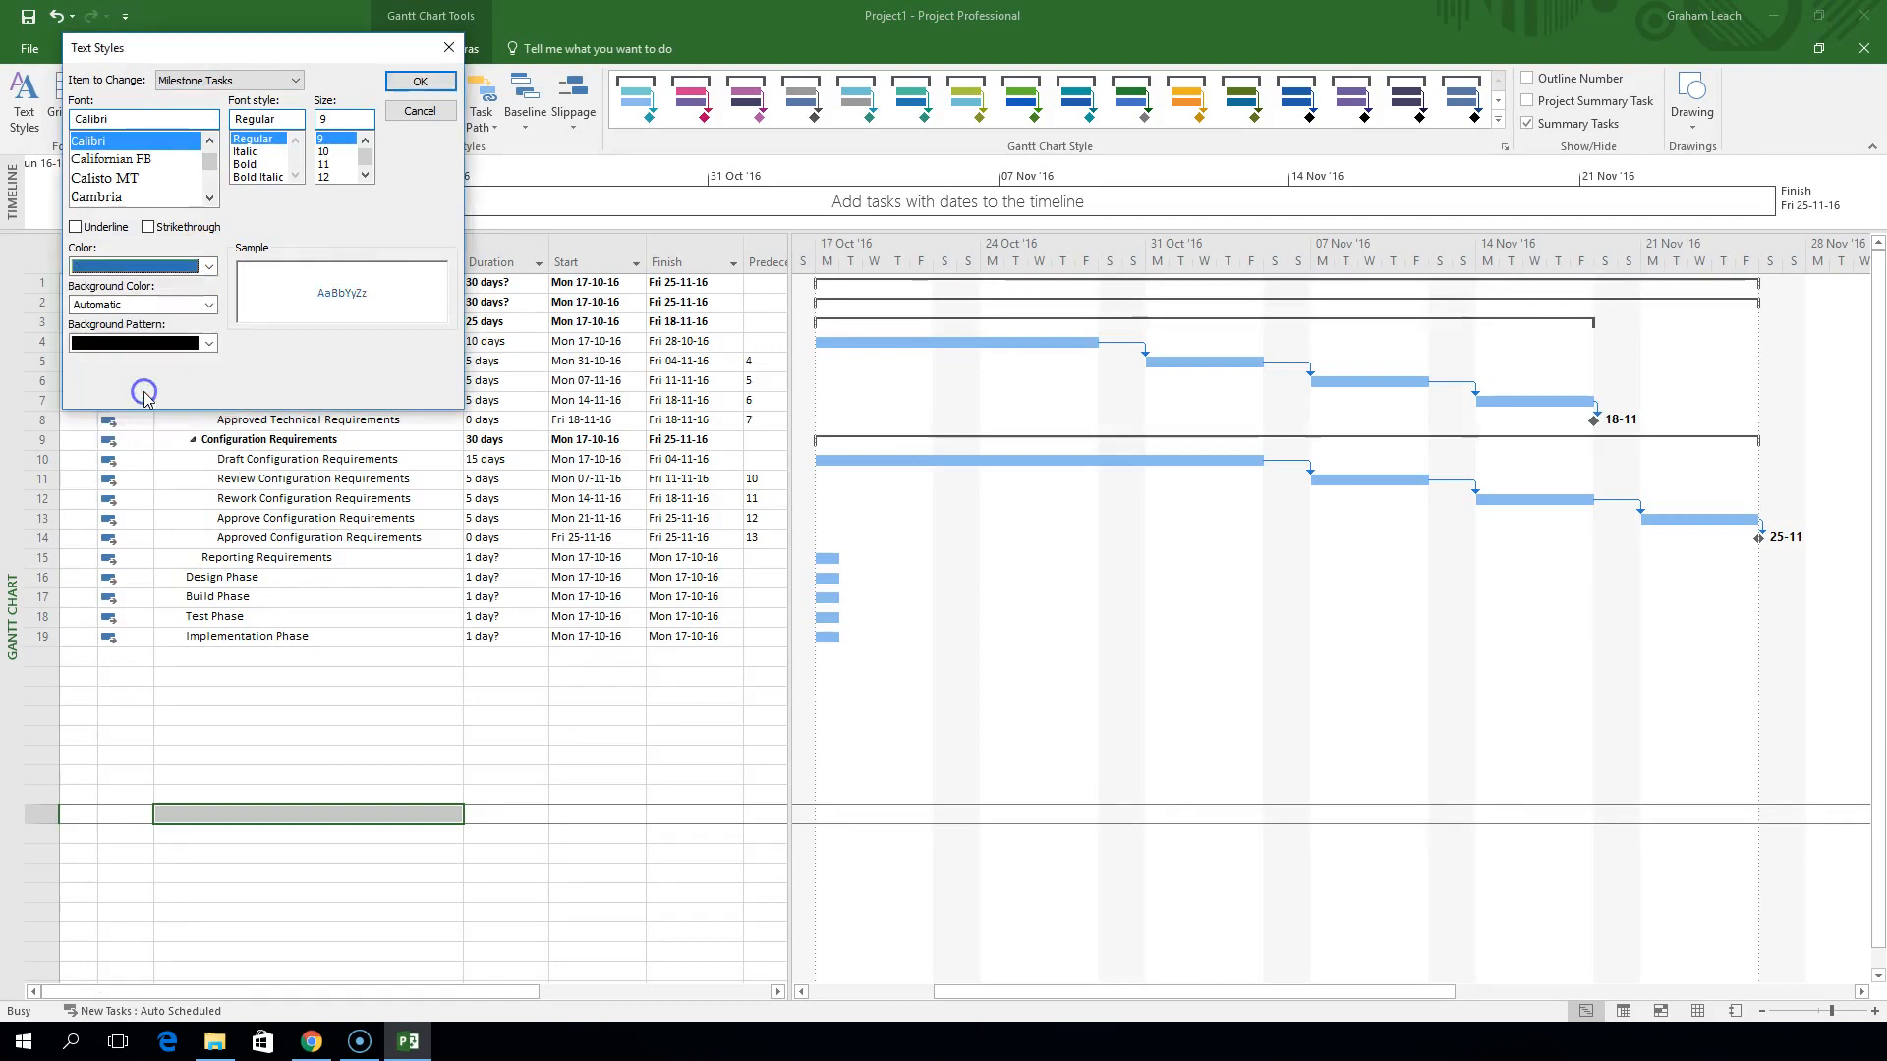
{"action": "left_click", "coordinate": [415, 83]}
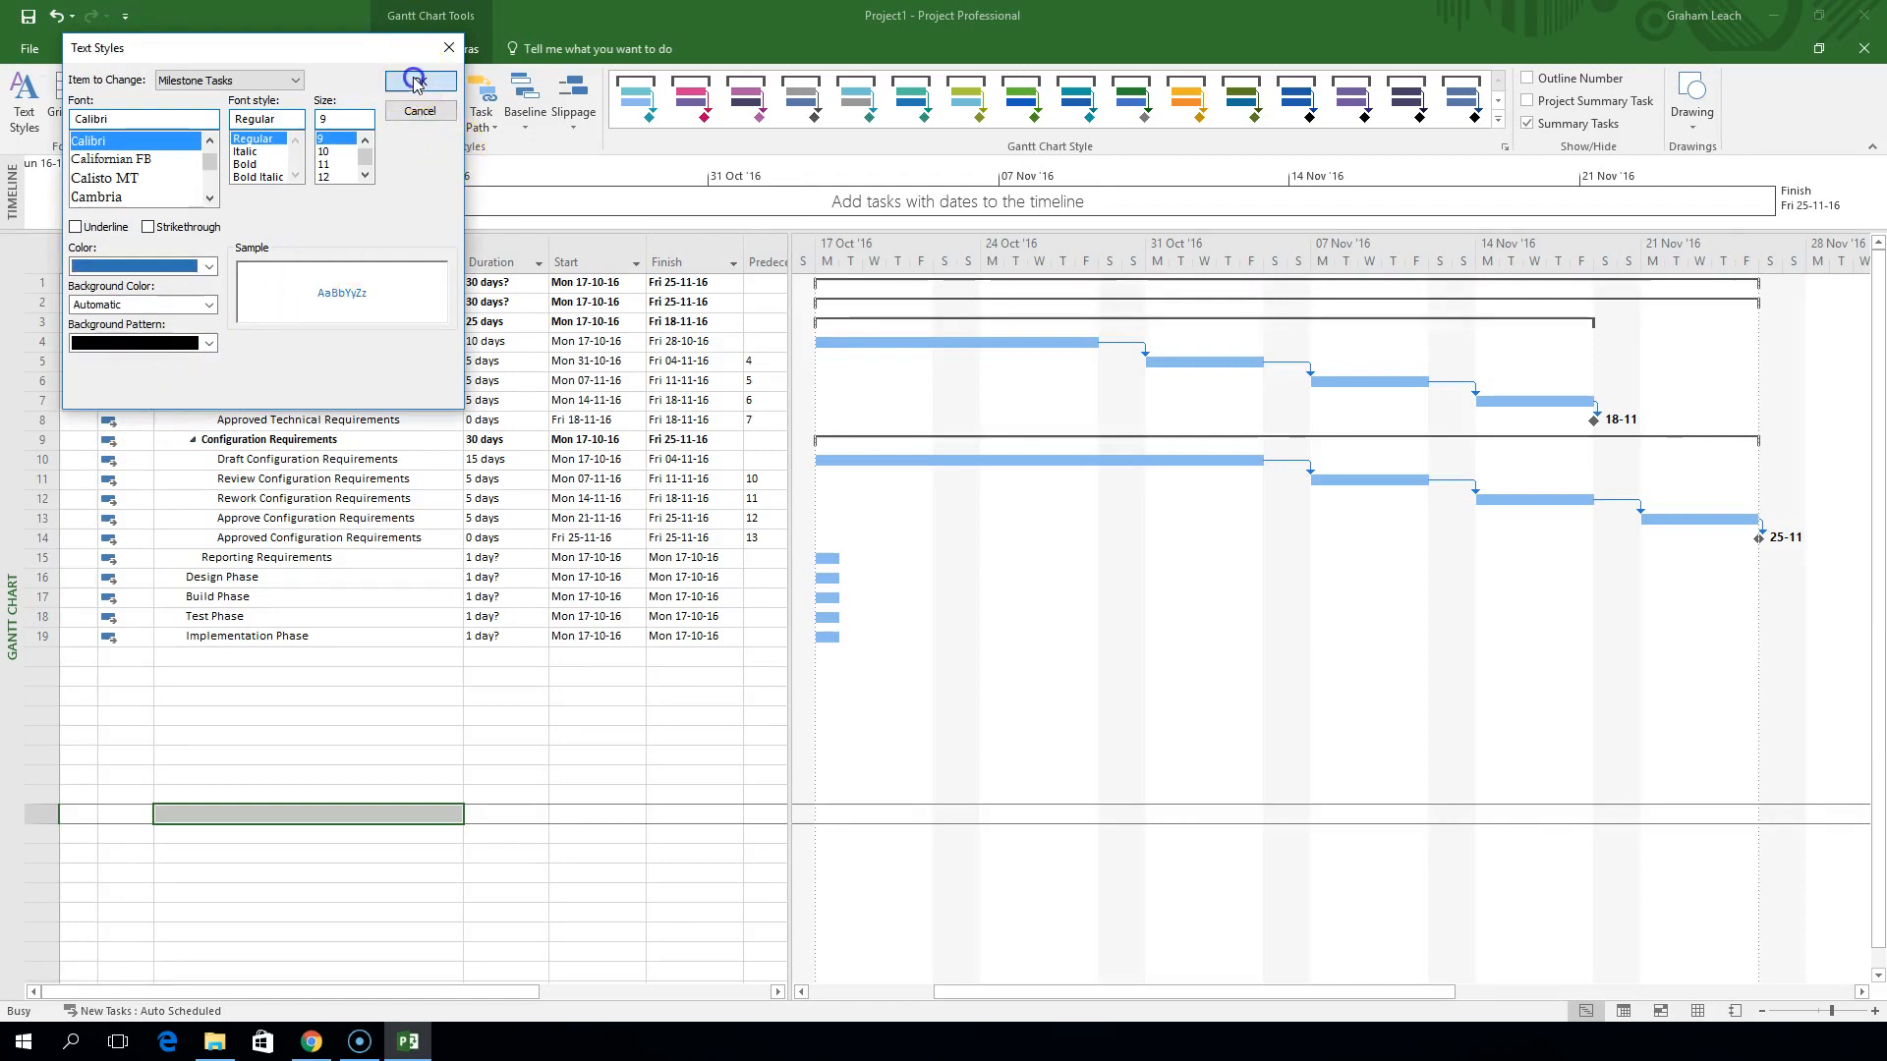